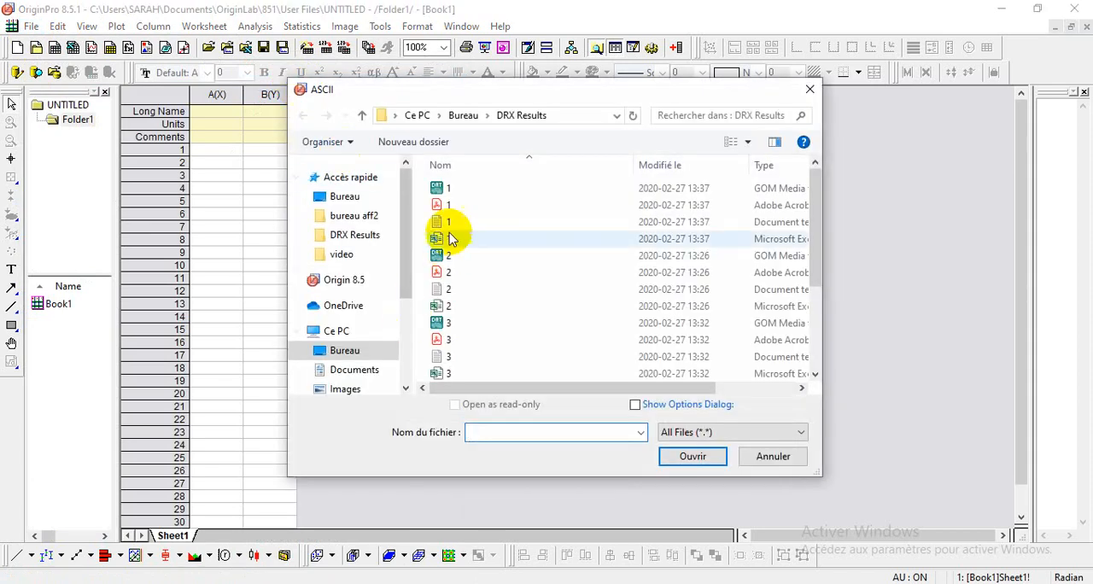
Step: Import the text document 1 from the DRX Results folder as ASCII data
left_click(450, 223)
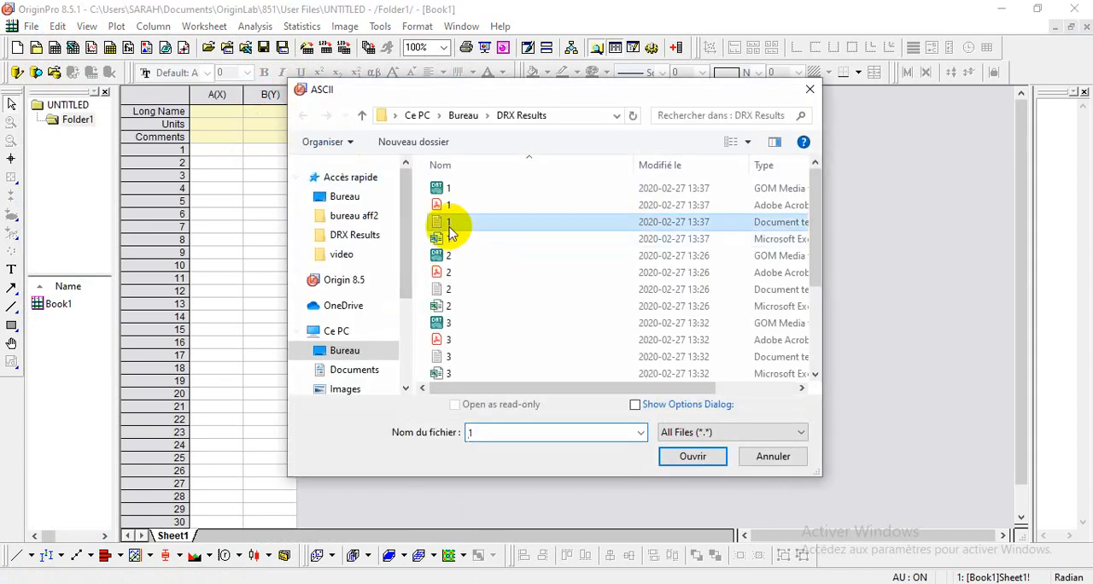
left_click(693, 456)
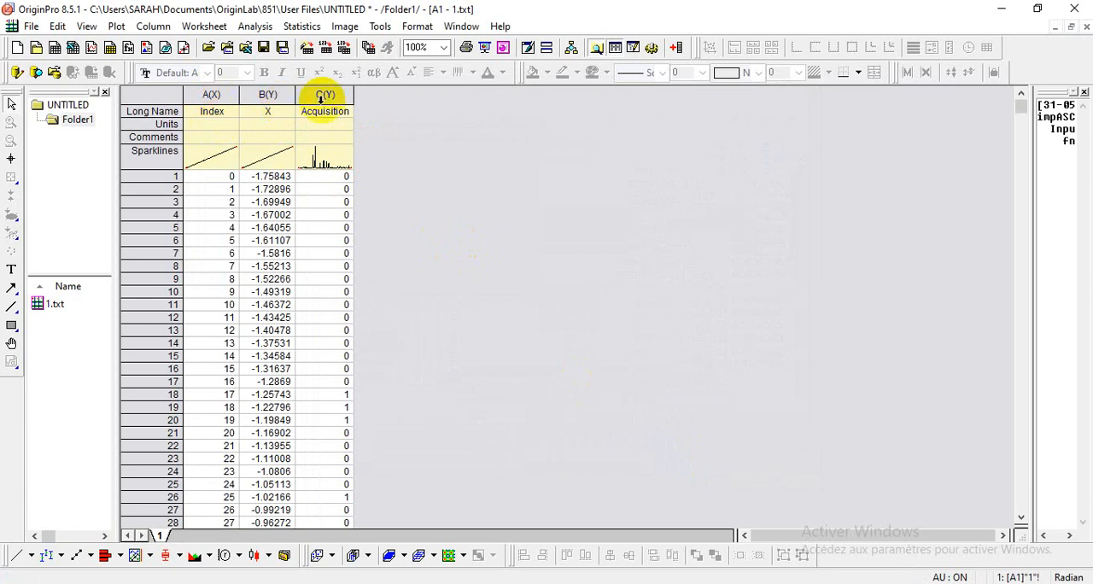
Step: Clear the Index data in column A and move the data of columns B and C into columns A and B
left_click(213, 93)
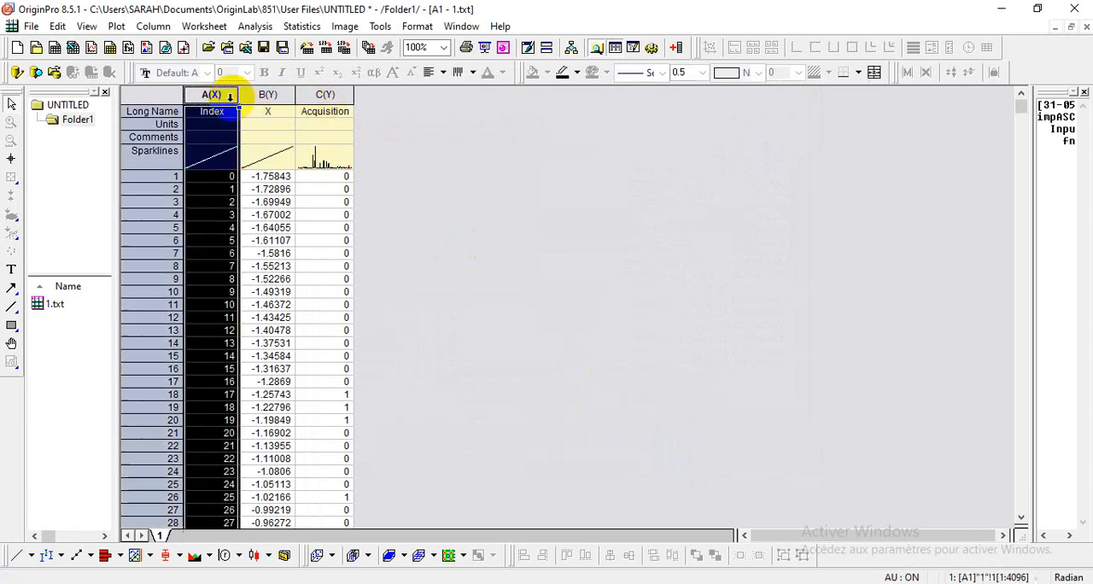
key("Delete")
left_click_drag(267, 94, 316, 94)
right_click(320, 100)
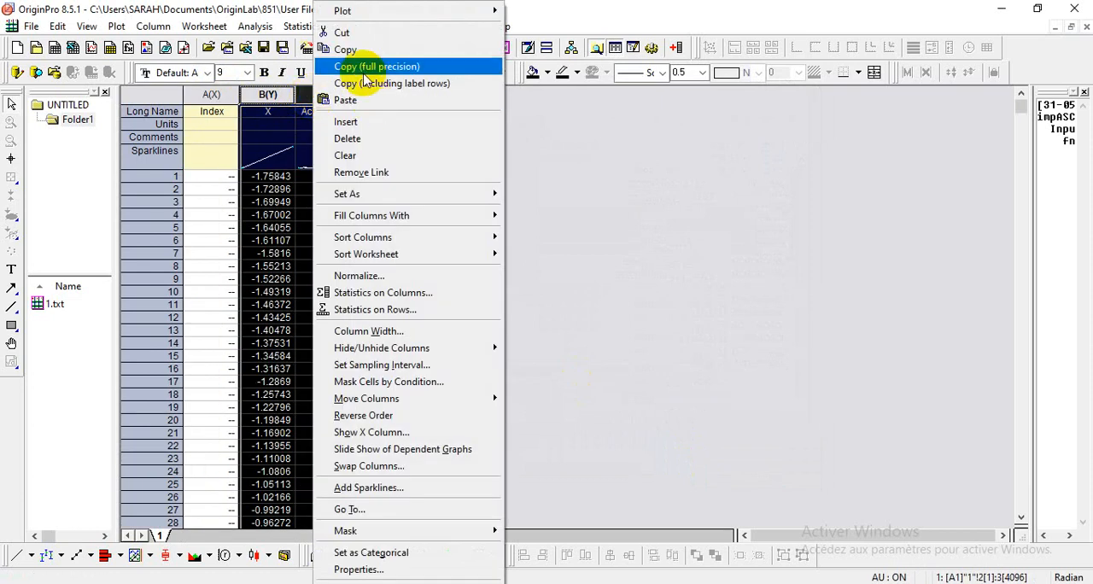
left_click(346, 32)
left_click(211, 95)
left_click_drag(211, 94, 256, 94)
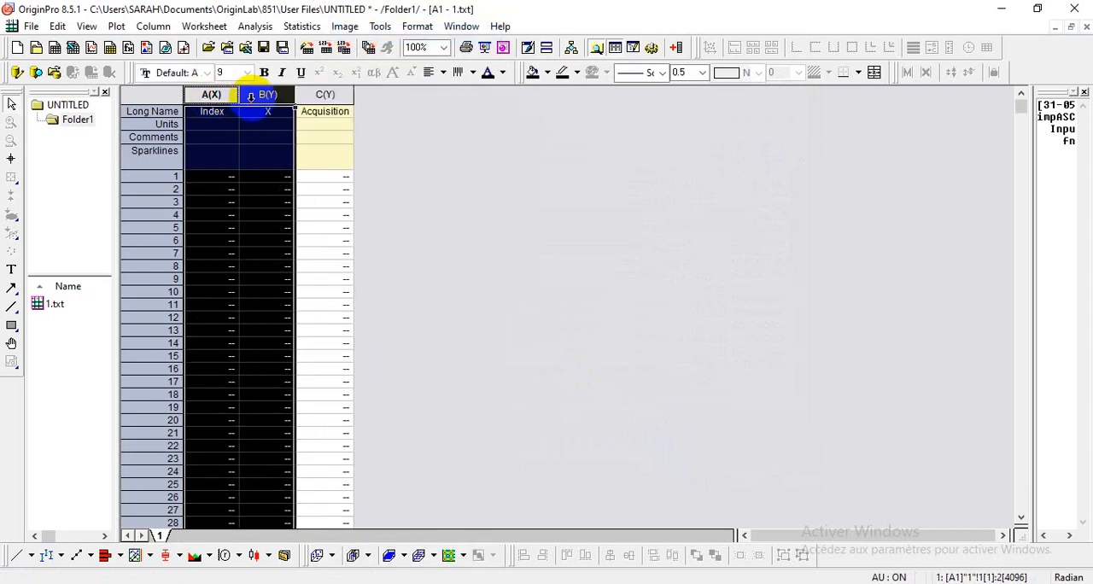
right_click(261, 97)
left_click(268, 97)
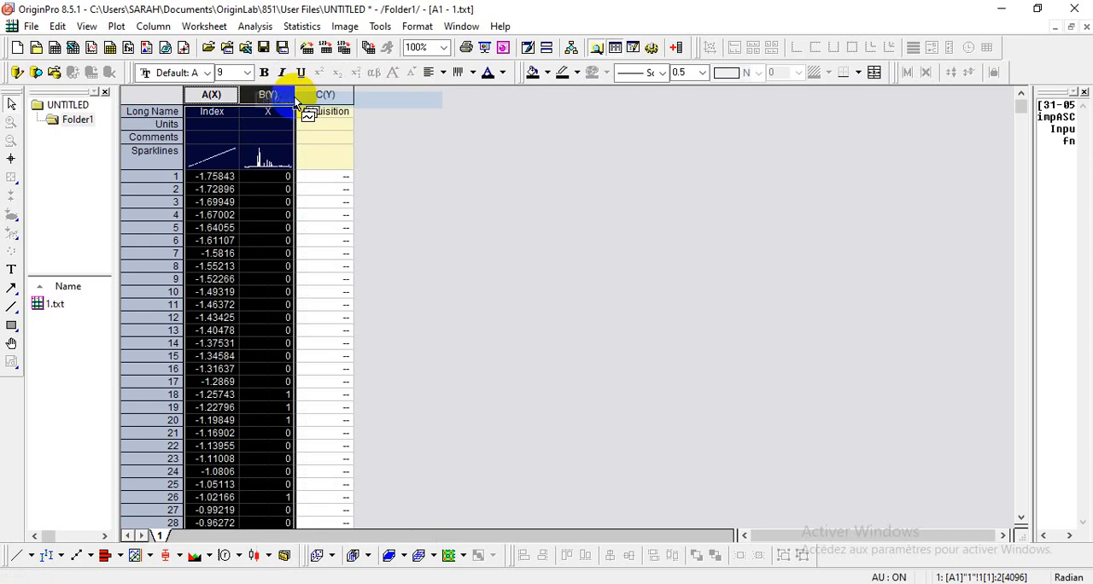
left_click(427, 144)
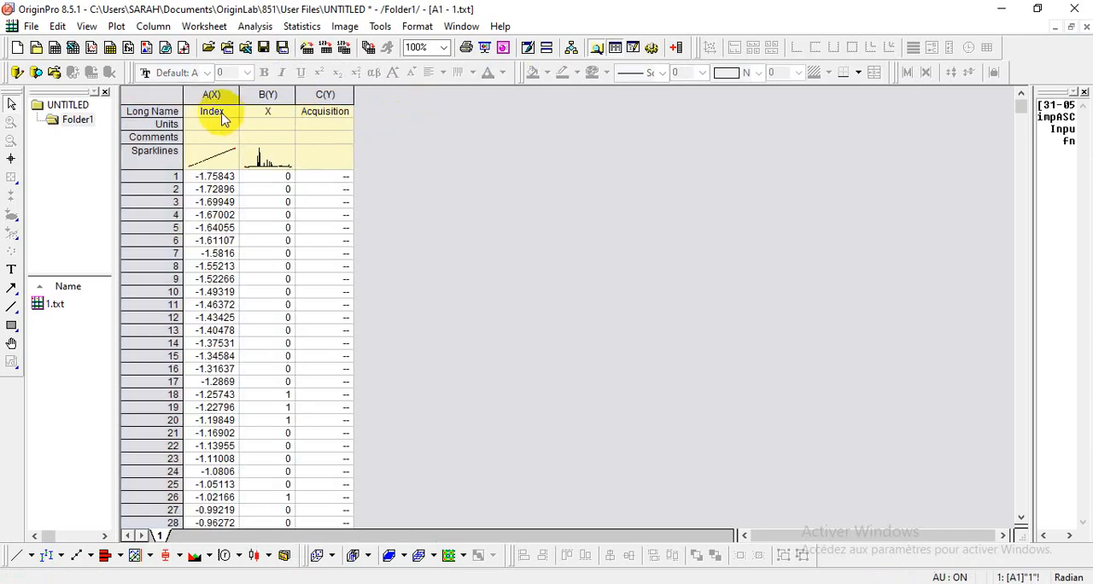
Step: Clear the long names and units of all three columns and label column A "2 Théta" with the unit °
left_click_drag(218, 113, 357, 127)
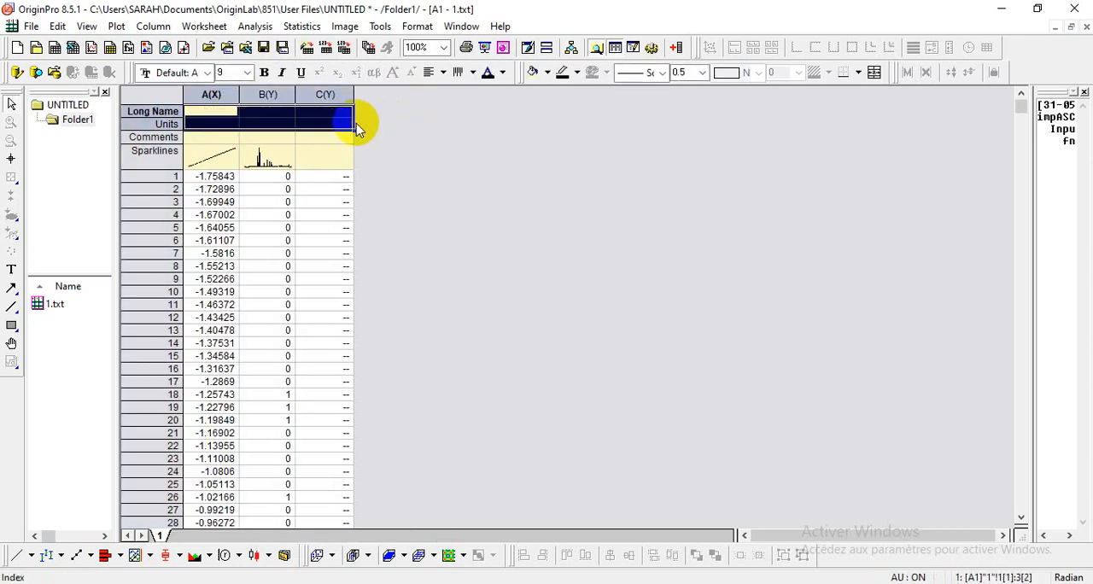
left_click(198, 113)
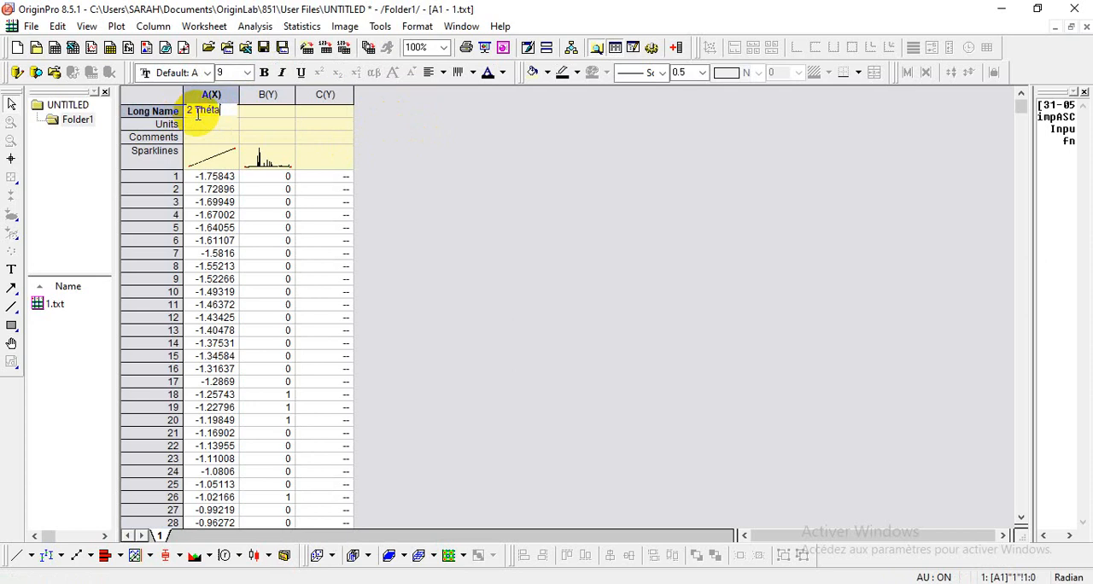
left_click(211, 126)
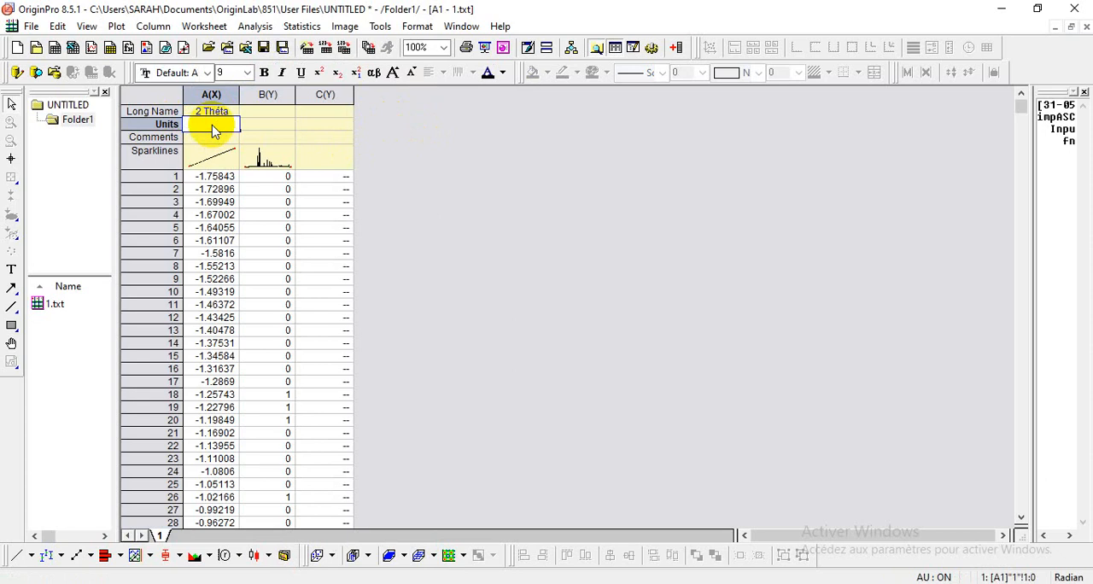
Step: Give column B the long name "Intensité" and the unit "a.u."
double_click(269, 111)
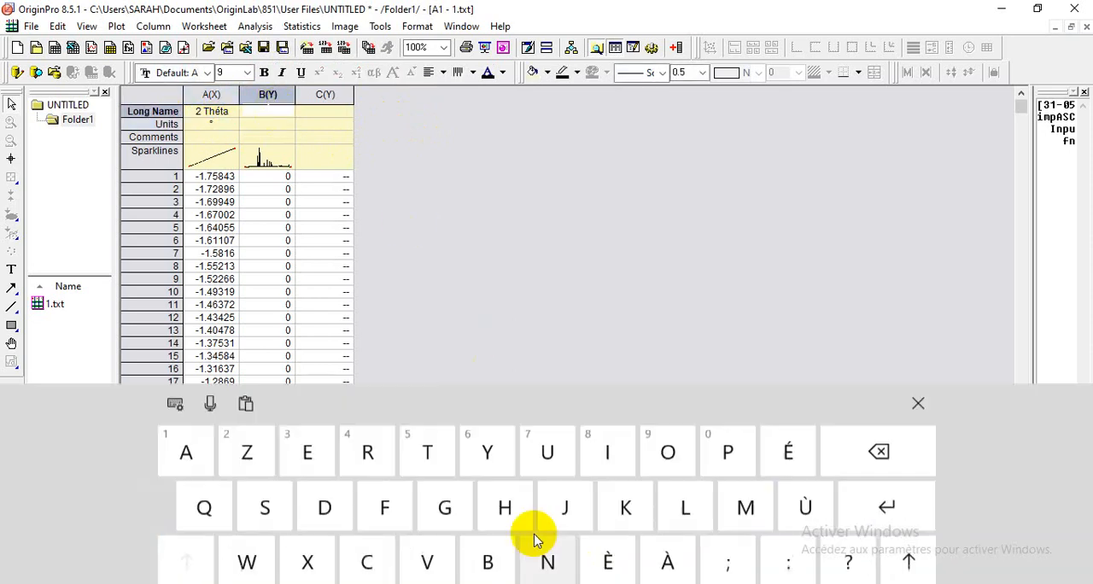
type("Inte")
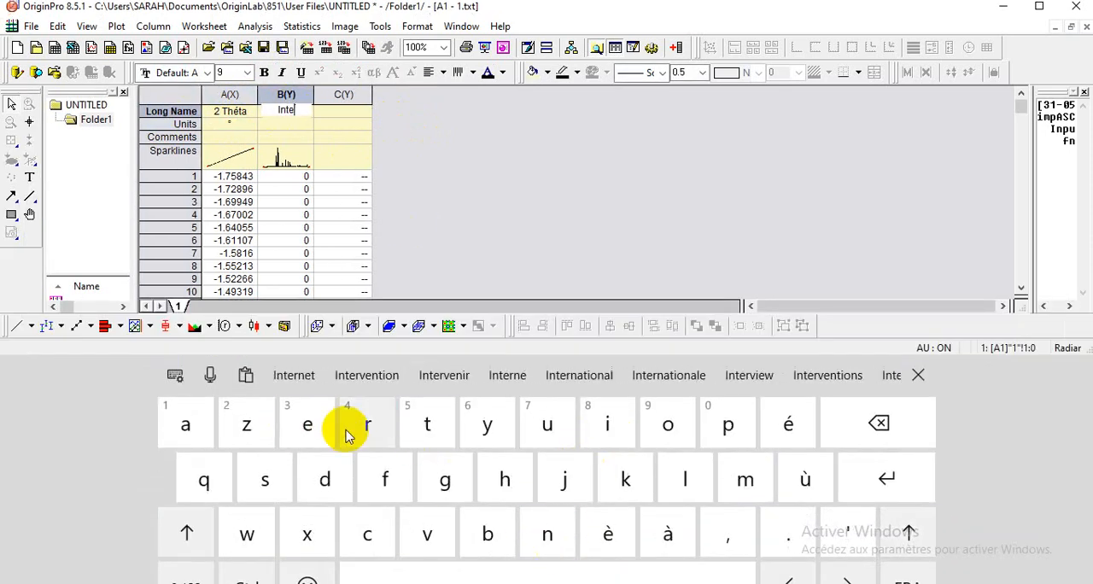
type("nsit")
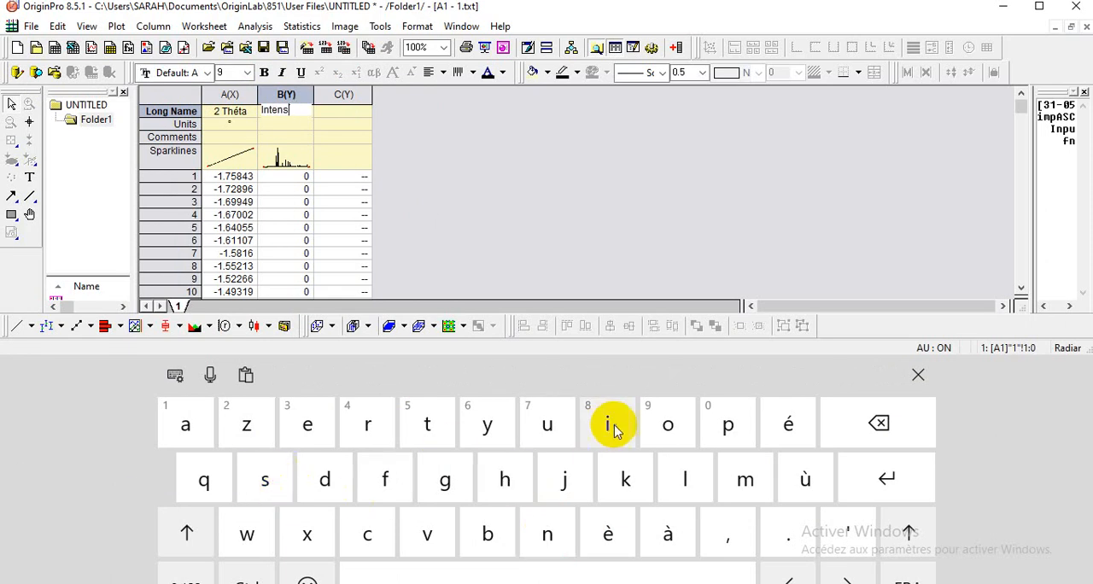
left_click(420, 375)
left_click(283, 127)
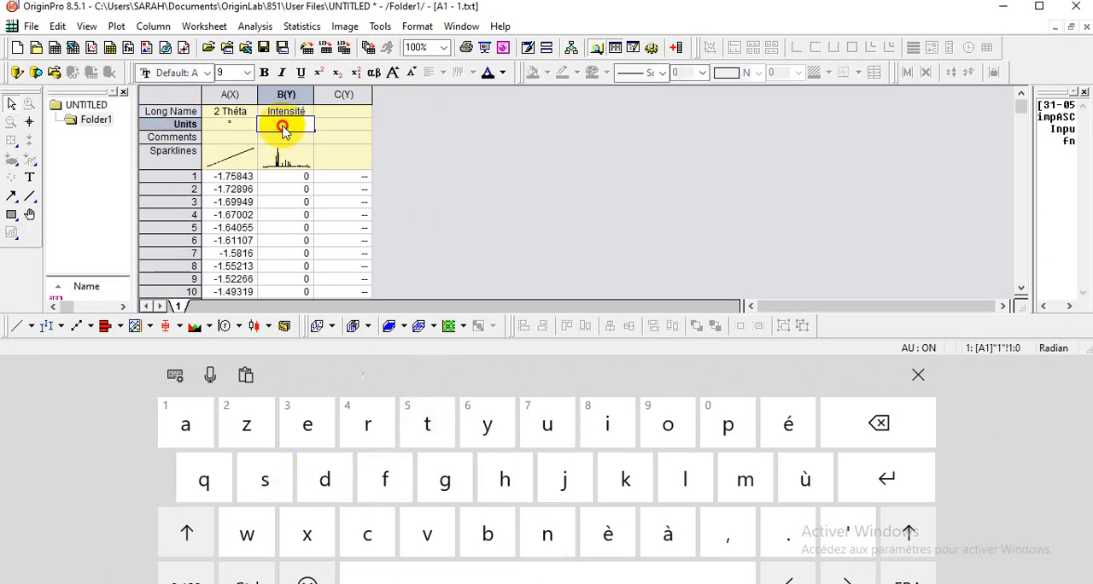
type("a.u.")
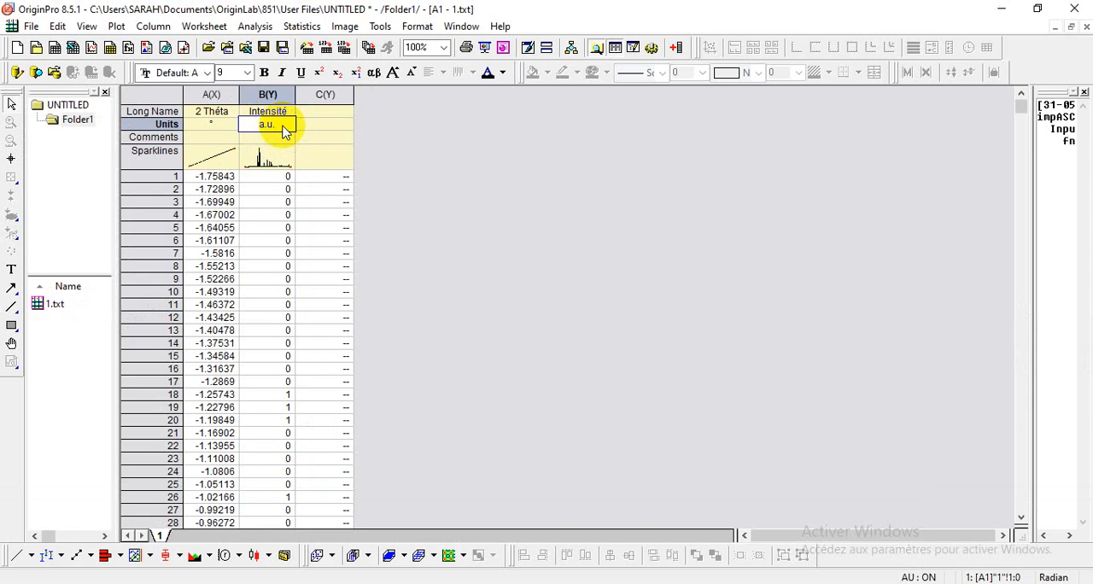
left_click(304, 113)
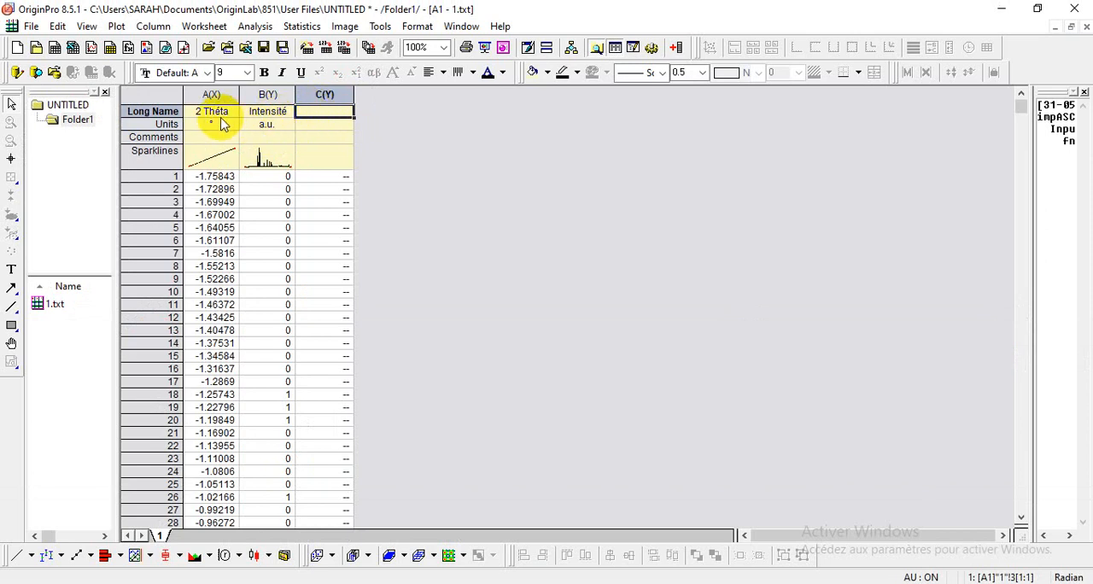
Step: Plot columns A and B as a line graph and dismiss the reminder message
left_click_drag(211, 95, 264, 95)
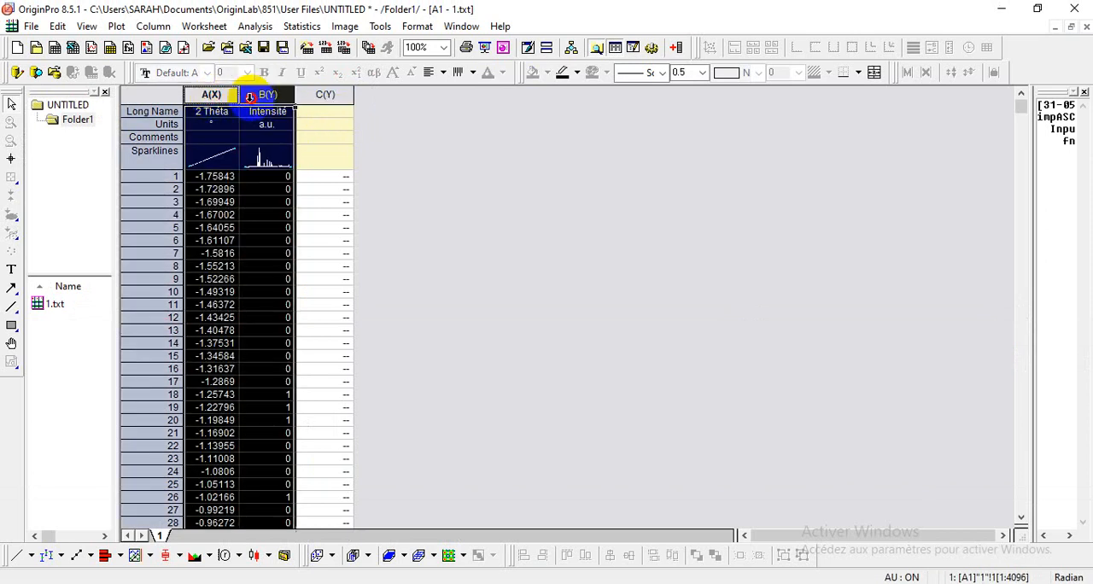
left_click(117, 27)
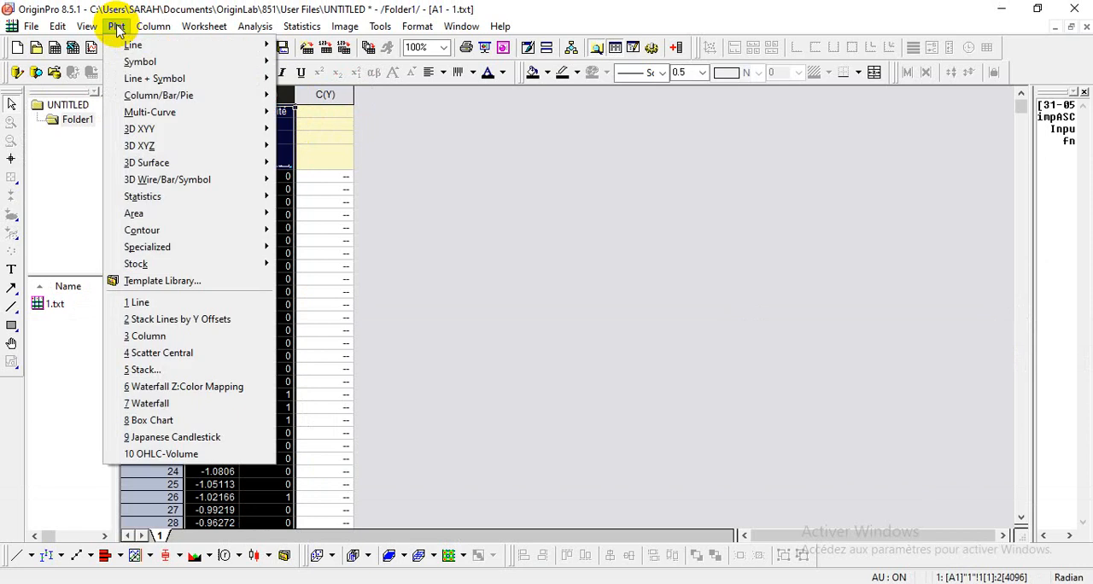
mouse_move(256, 45)
left_click(292, 46)
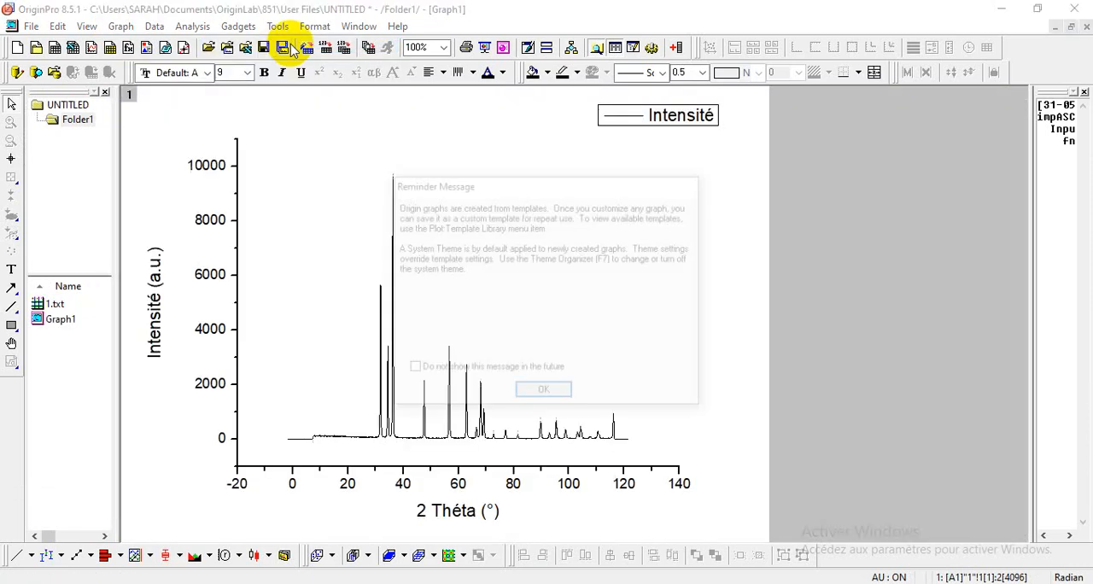
left_click(540, 392)
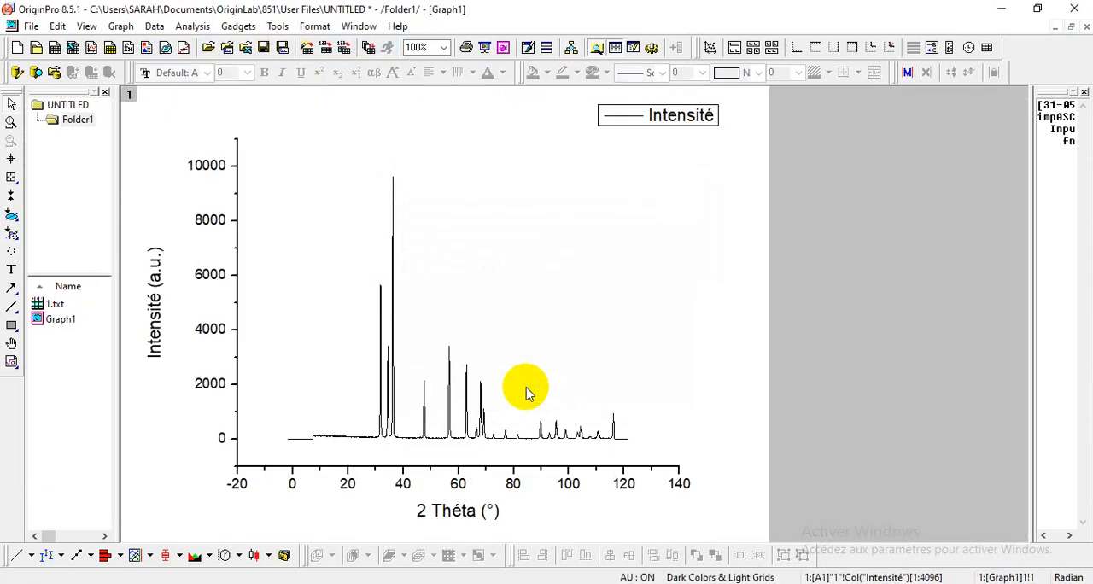
Step: Set the graph's X axis scale from 20 to 80 with an increment of 10
double_click(485, 469)
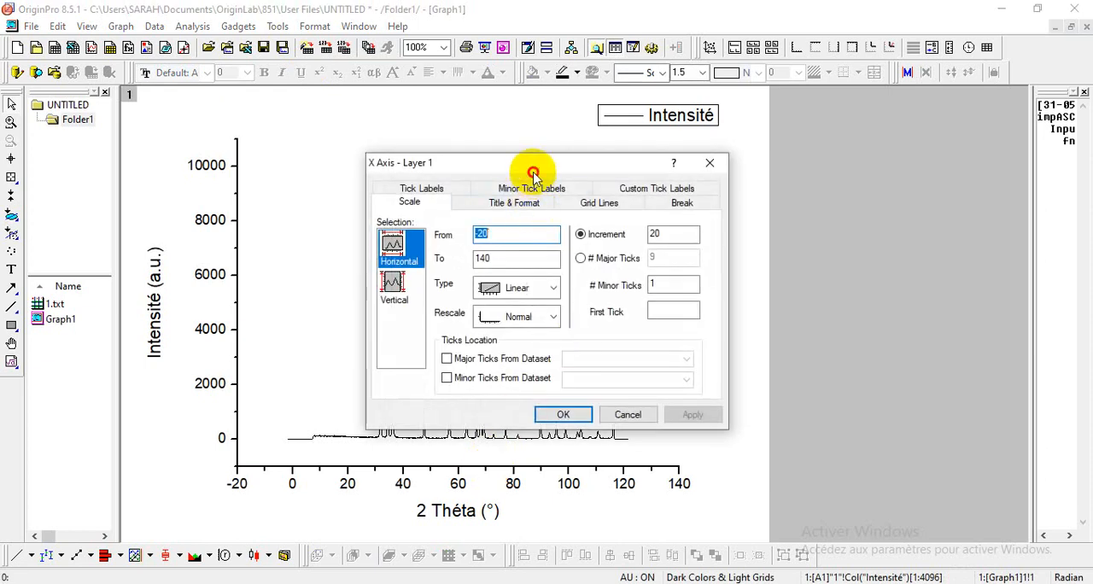
left_click_drag(532, 165, 840, 161)
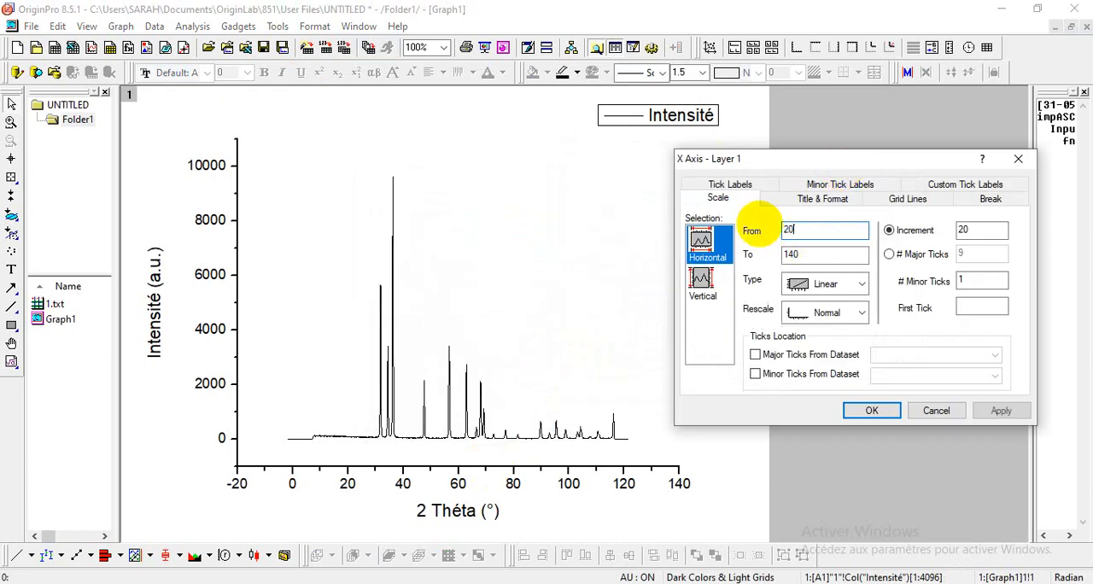
double_click(812, 256)
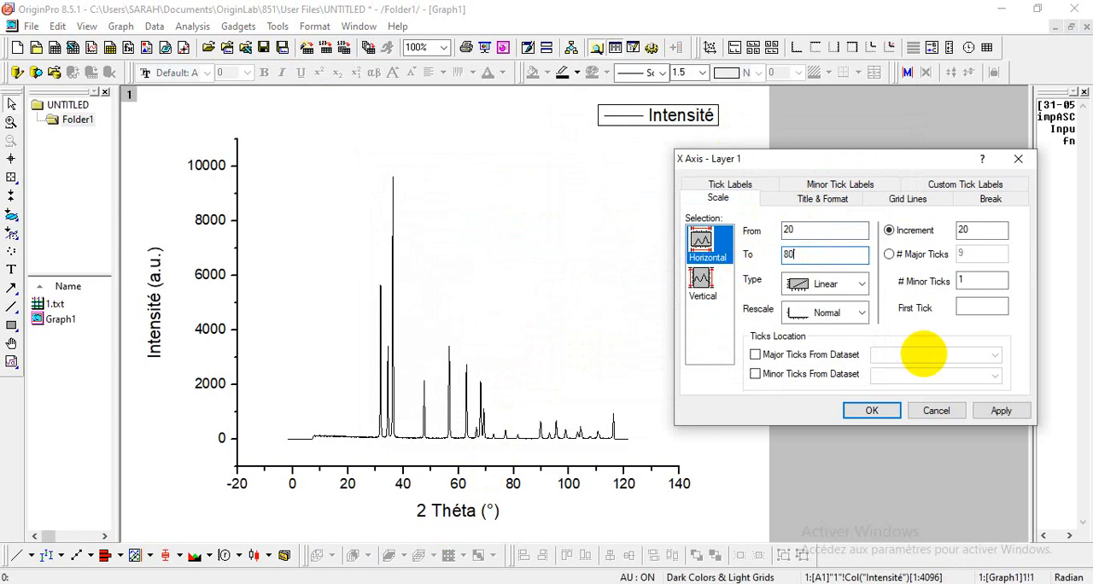
double_click(969, 230)
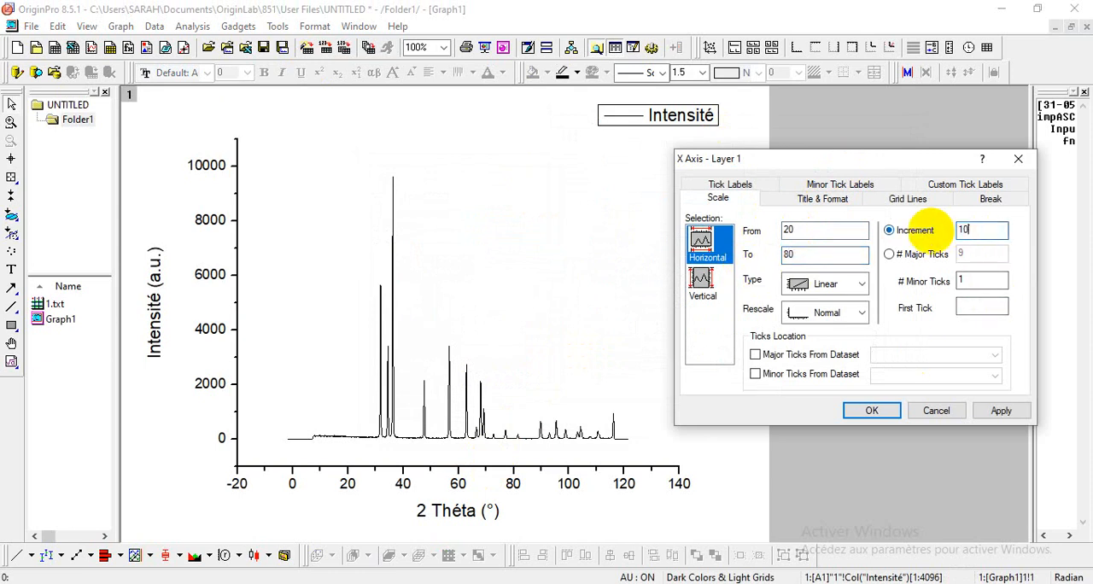
left_click(871, 410)
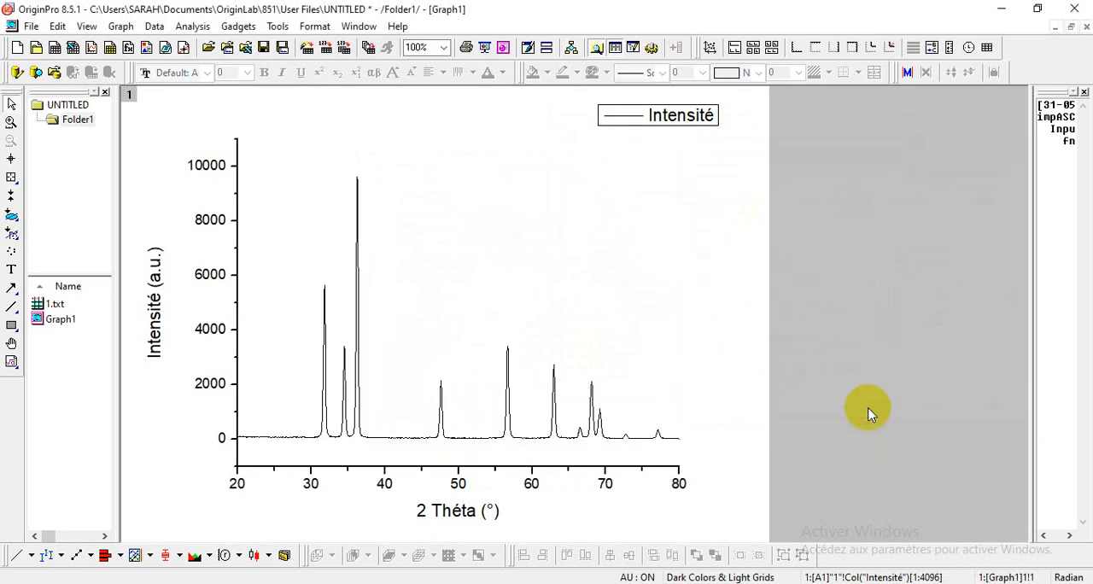
Step: Set the width of the Intensité curve's line to 3
double_click(360, 393)
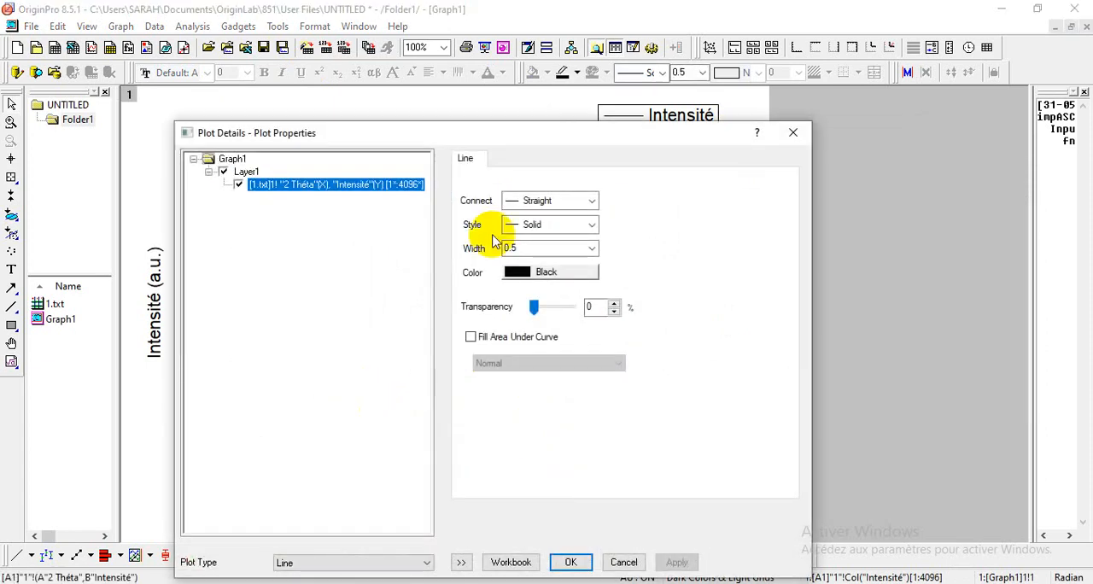
left_click(592, 248)
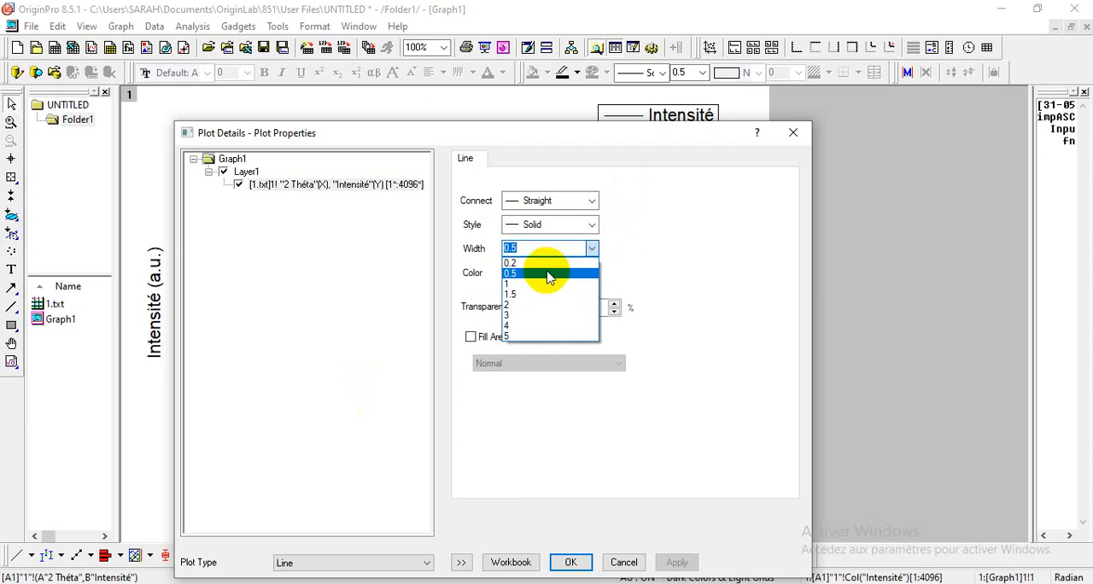
left_click(516, 316)
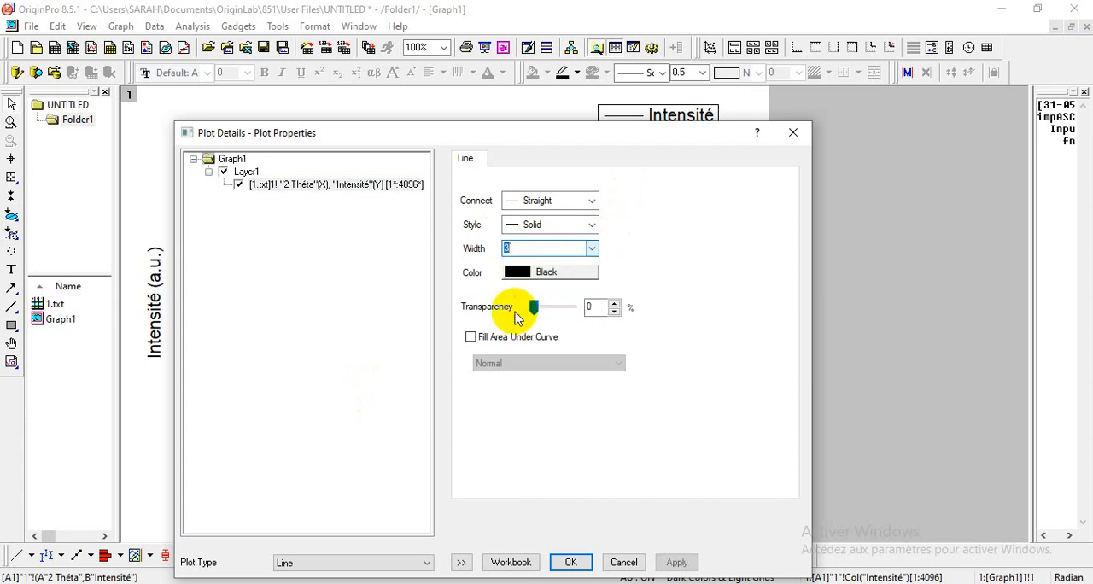
left_click(572, 561)
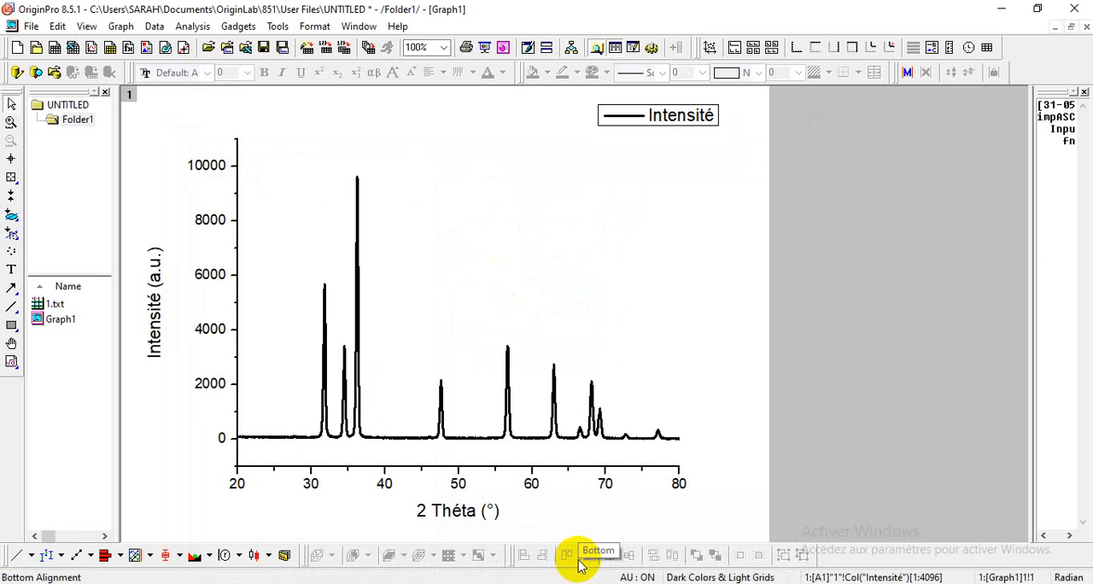
left_click(510, 234)
double_click(508, 231)
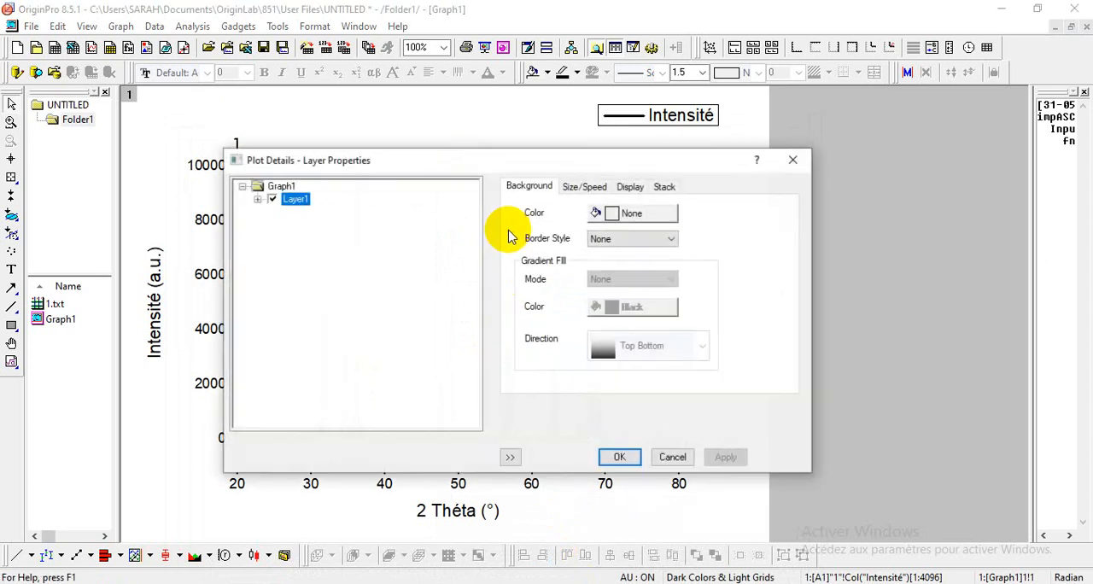
key("Escape")
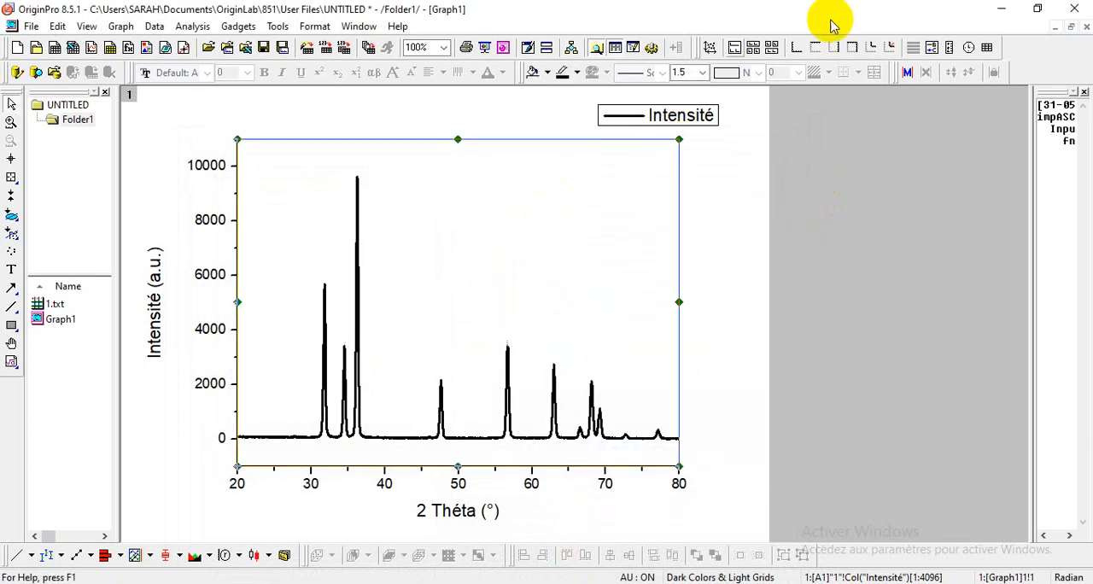
Step: Add a top X axis and a right Y axis to the graph and delete the Intensité legend
left_click(822, 47)
left_click(842, 47)
left_click(672, 125)
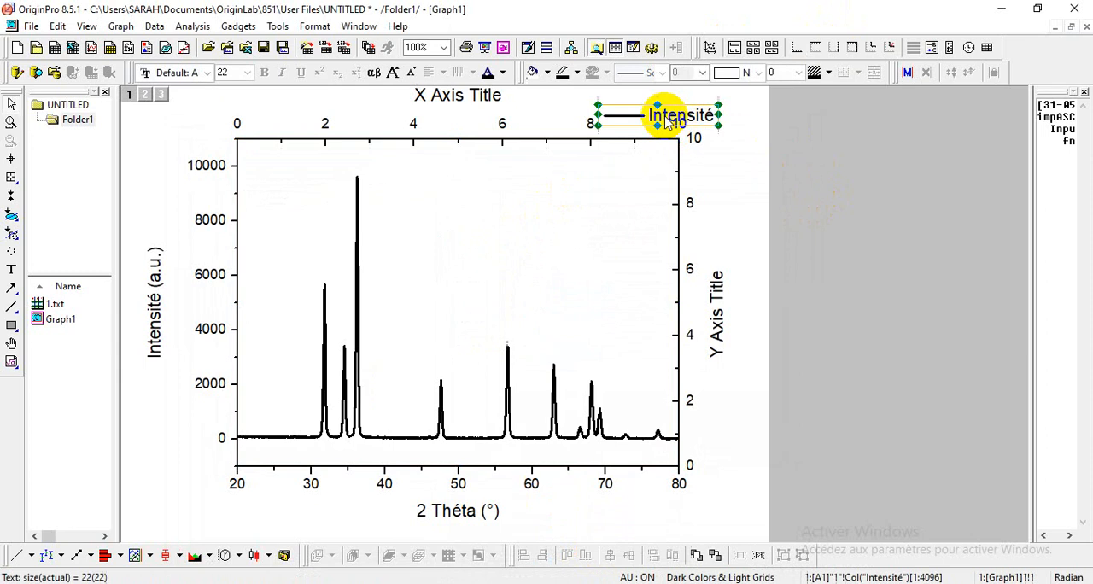
key("Delete")
Step: Delete the tick labels and the title of the top X axis
left_click(678, 126)
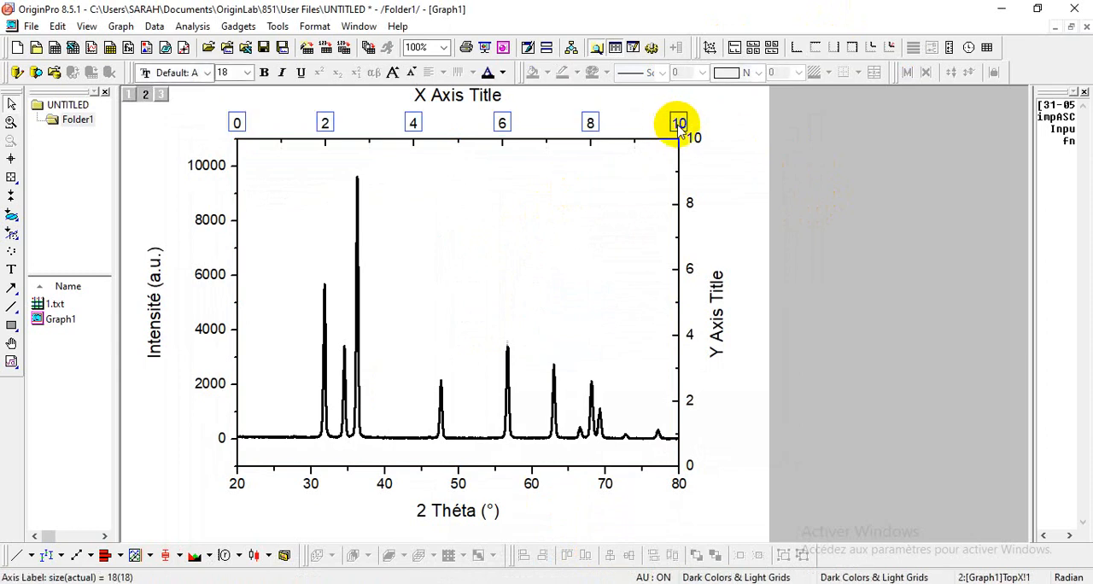
key("Delete")
left_click(424, 96)
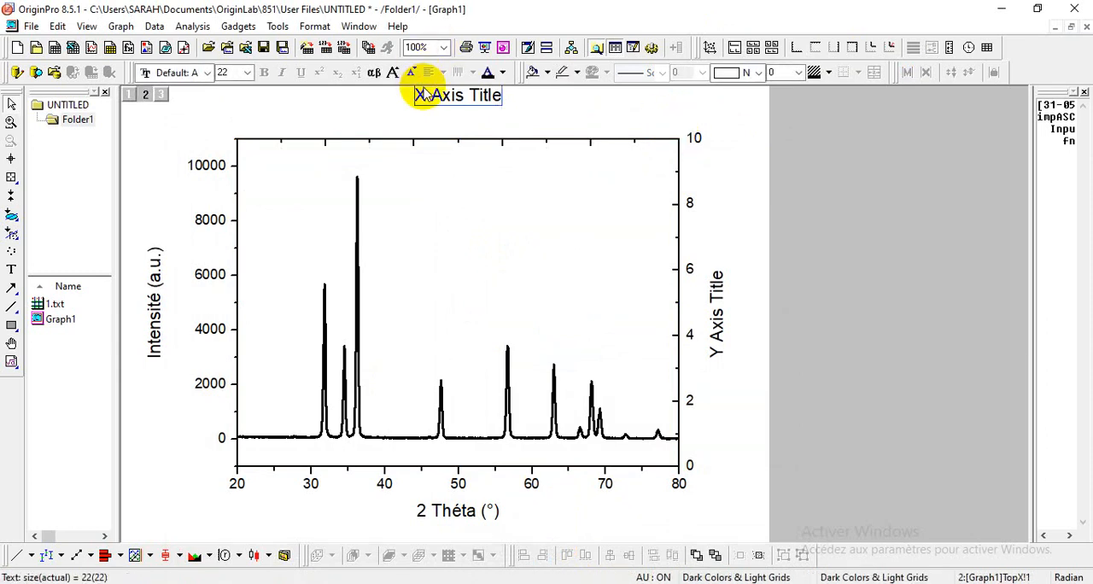
key("Delete")
Step: Delete the tick labels and the title of the right Y axis
left_click(695, 145)
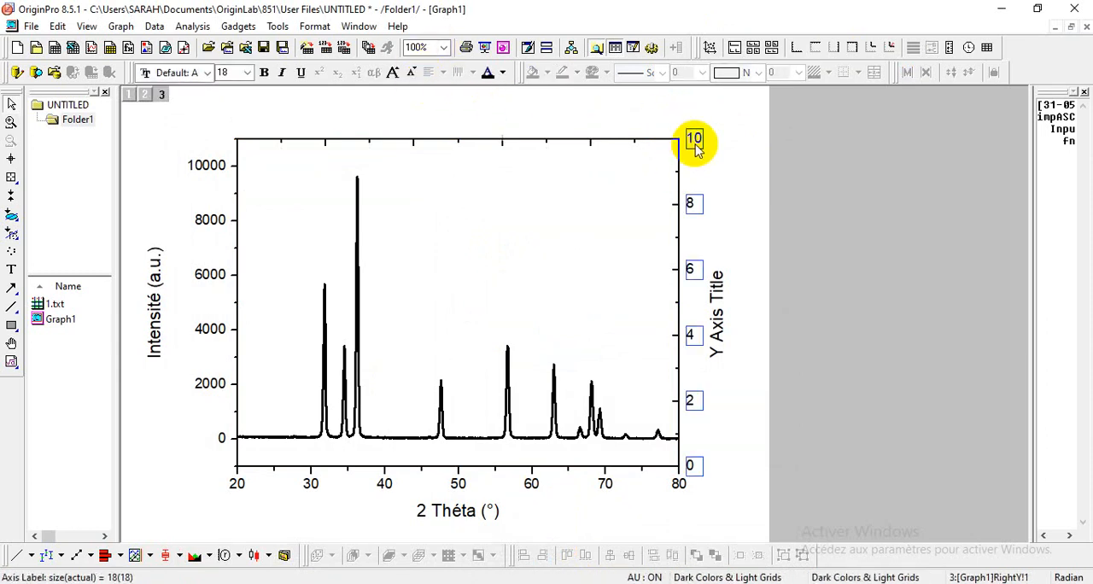
key("Delete")
double_click(715, 290)
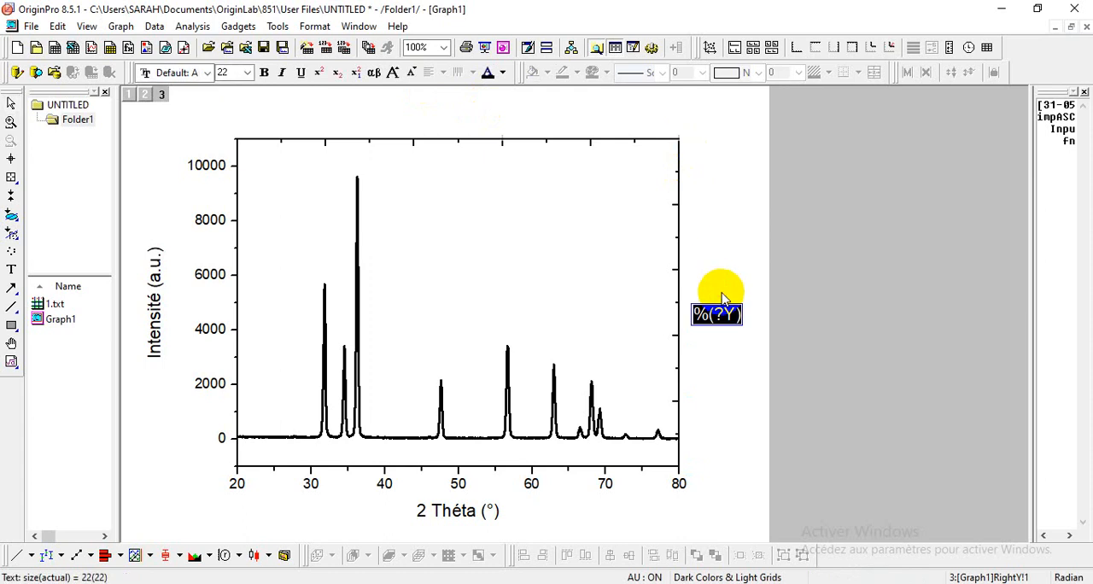
left_click(721, 293)
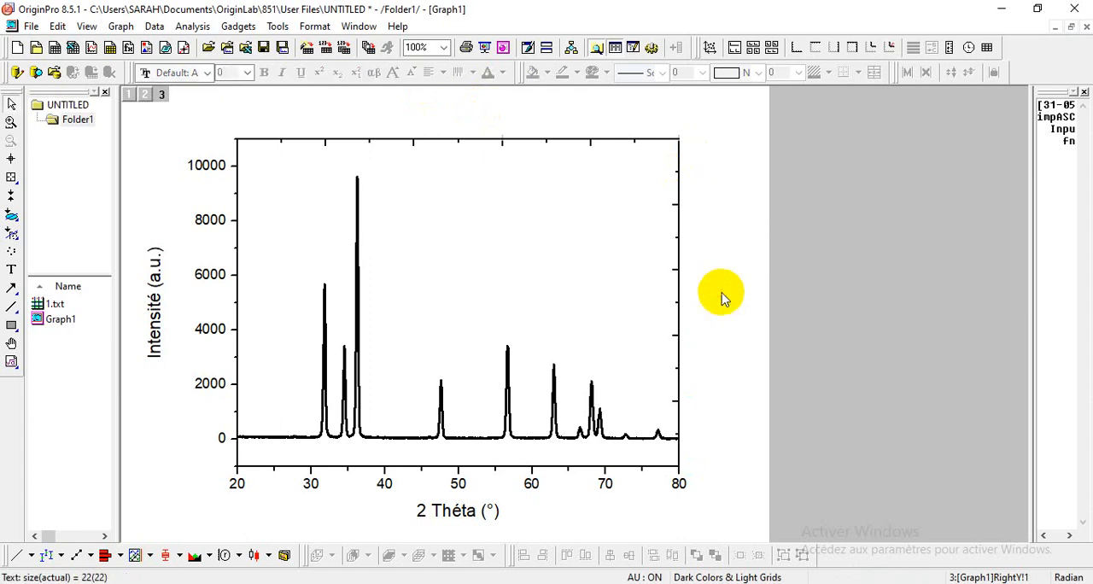
Step: Set both the major and minor ticks of the top X axis to None
double_click(614, 145)
left_click(511, 202)
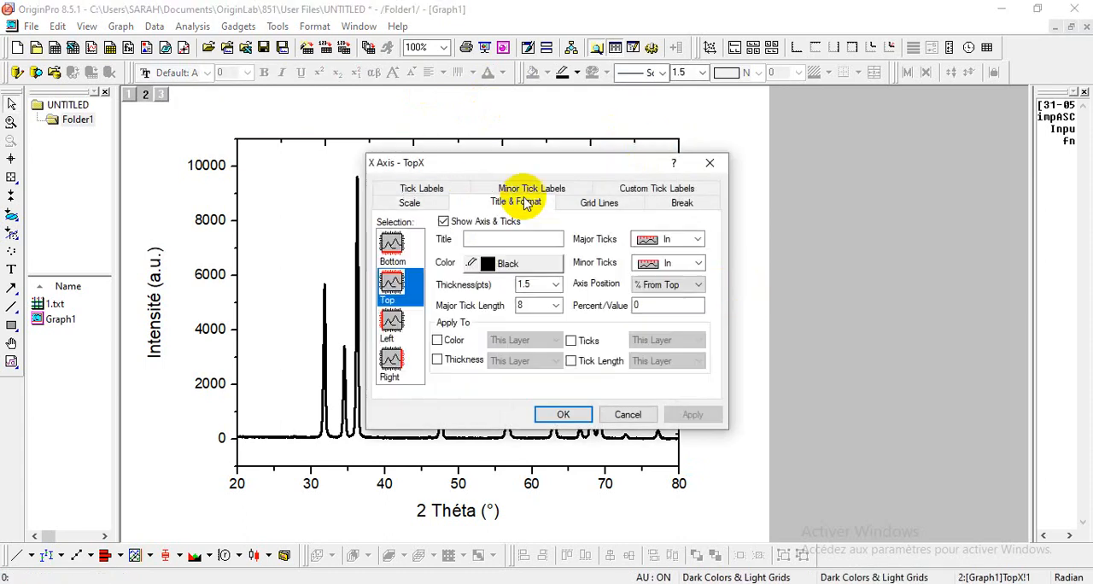
left_click(699, 239)
left_click(673, 293)
left_click(697, 263)
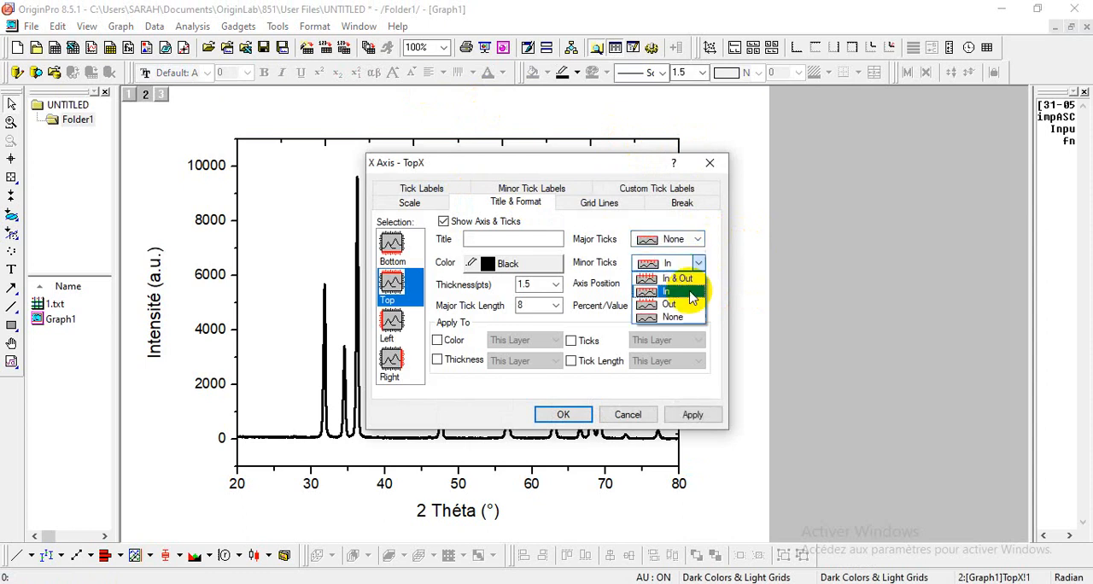
left_click(683, 315)
left_click(583, 413)
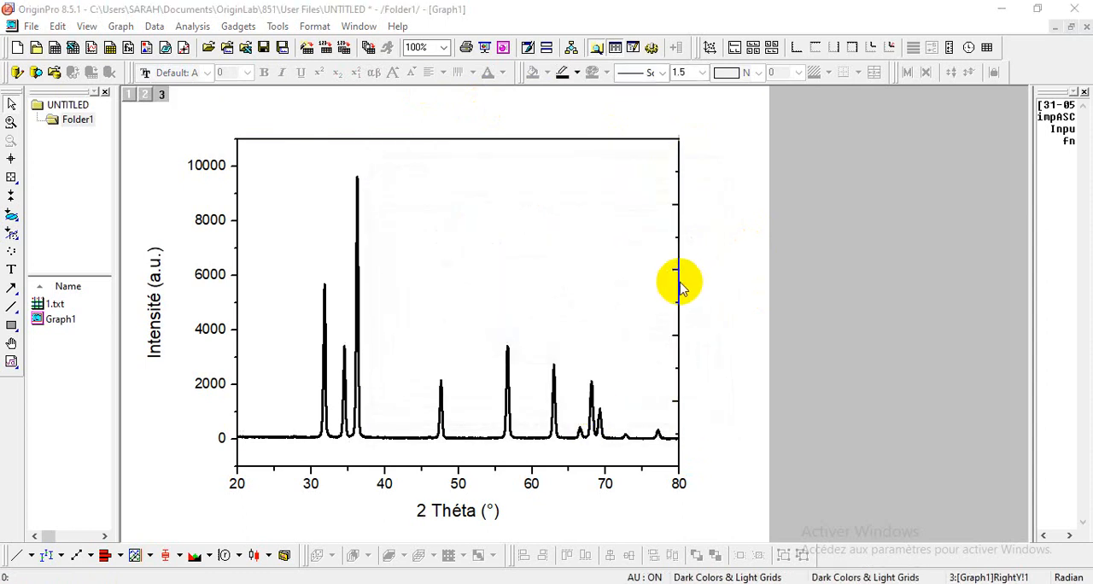
Step: Set both the major and minor ticks of the right Y axis to None
double_click(676, 283)
left_click(546, 205)
left_click(697, 239)
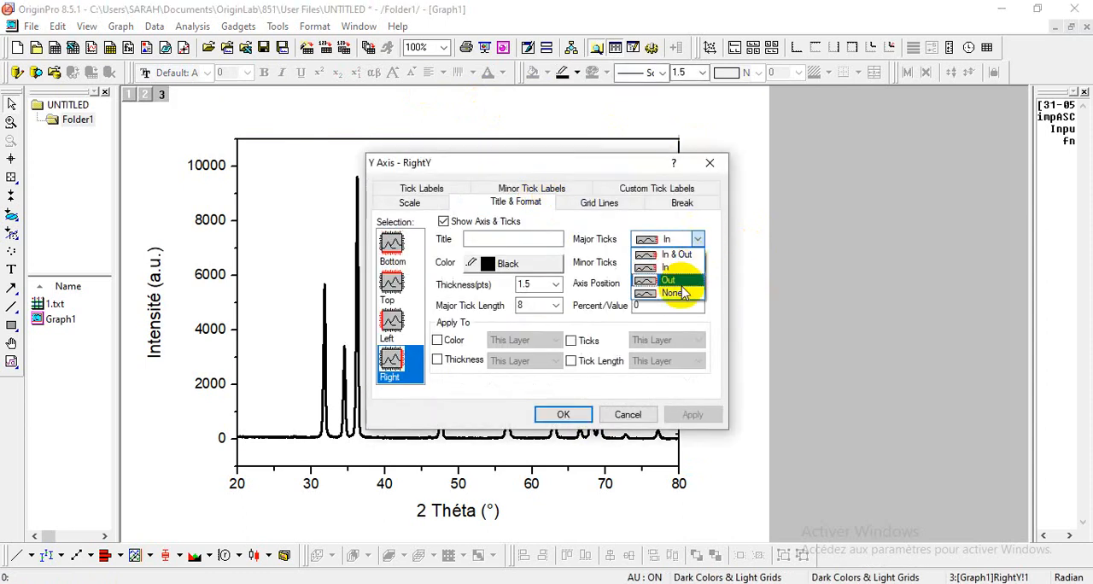
left_click(691, 288)
left_click(697, 263)
left_click(683, 314)
left_click(563, 414)
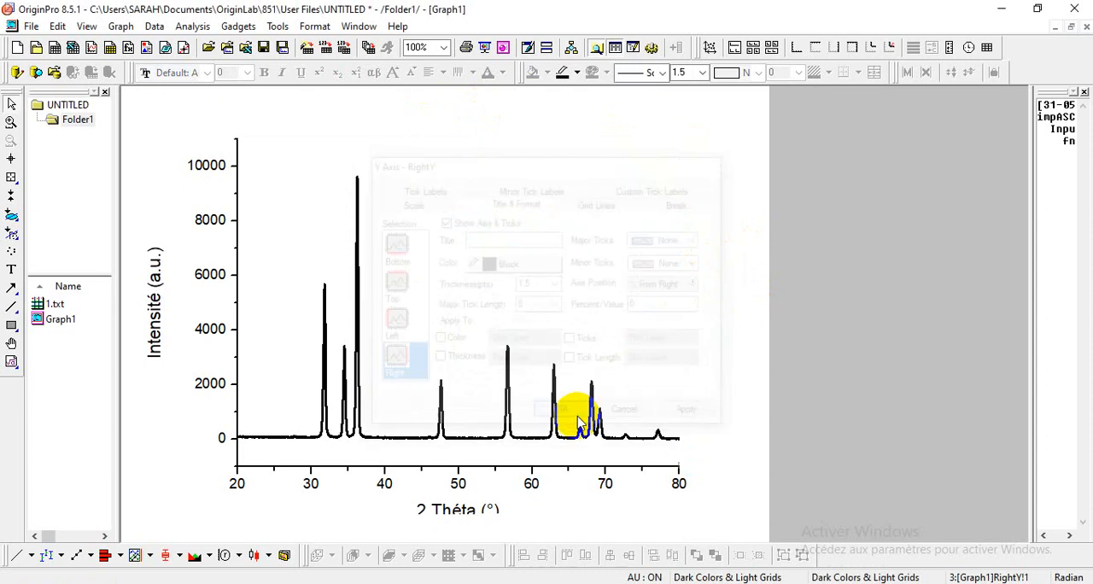
Step: Make the tick labels of the left Y axis and the bottom X axis bold
left_click(212, 164)
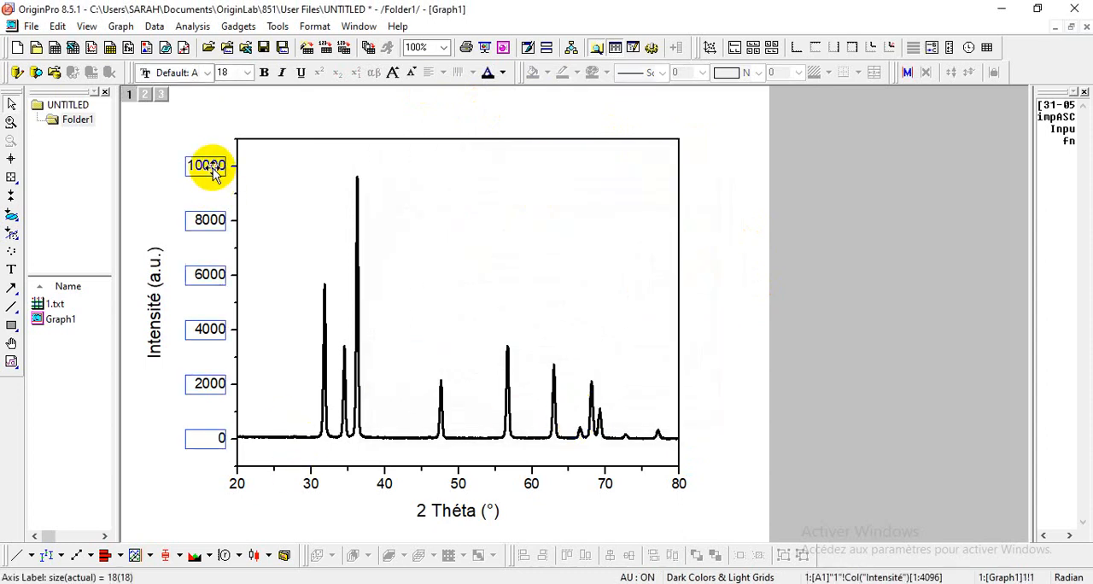
left_click(267, 72)
left_click(309, 483)
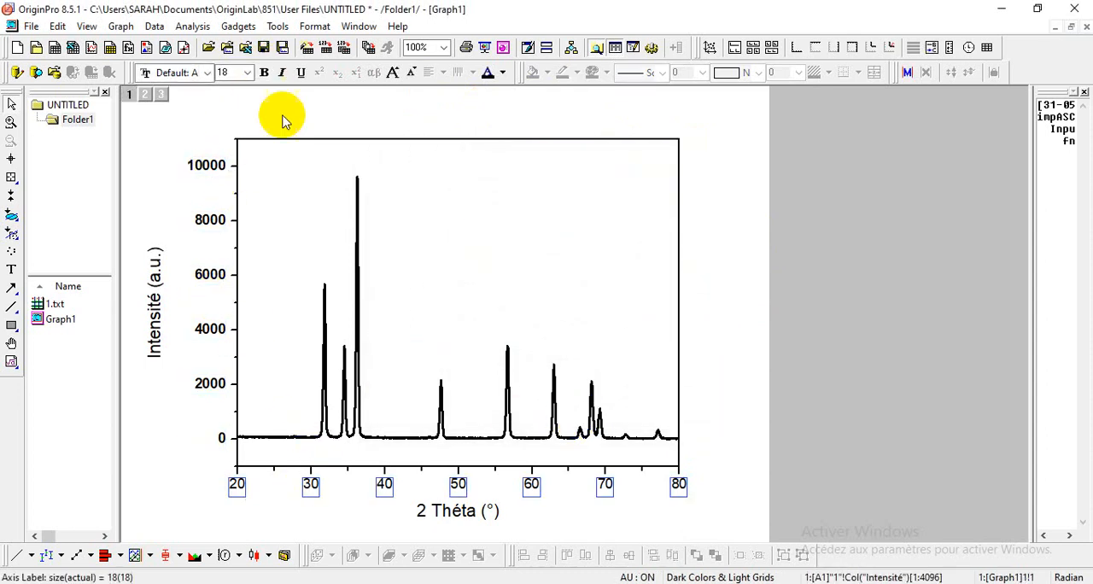
left_click(264, 73)
Step: Format the 2 Théta (°) axis title as bold, size 26, in Times New Roman
left_click(427, 509)
double_click(432, 510)
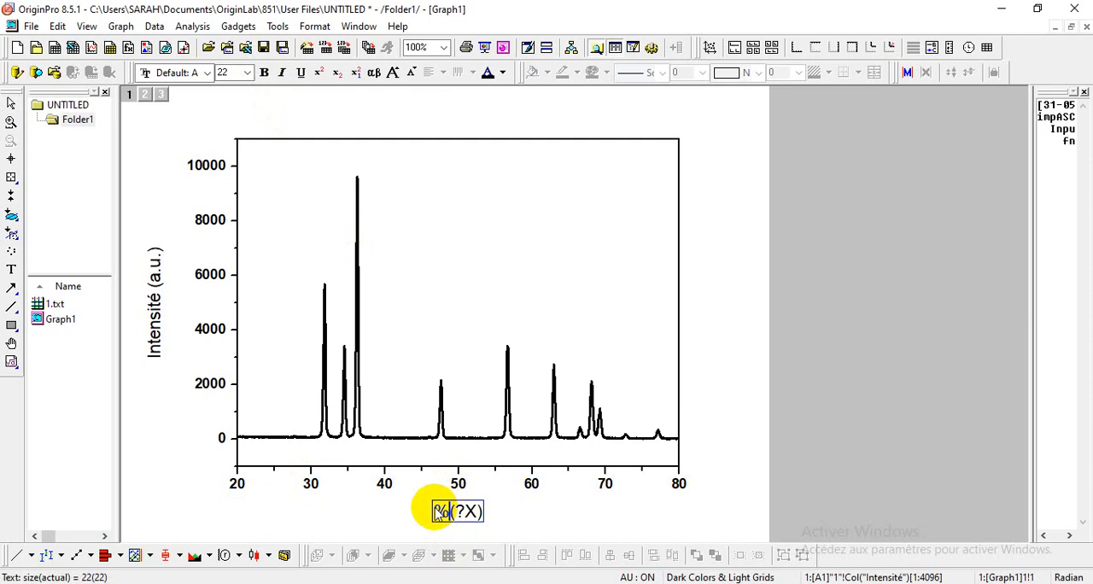
left_click_drag(432, 510, 493, 519)
left_click(263, 72)
left_click(246, 73)
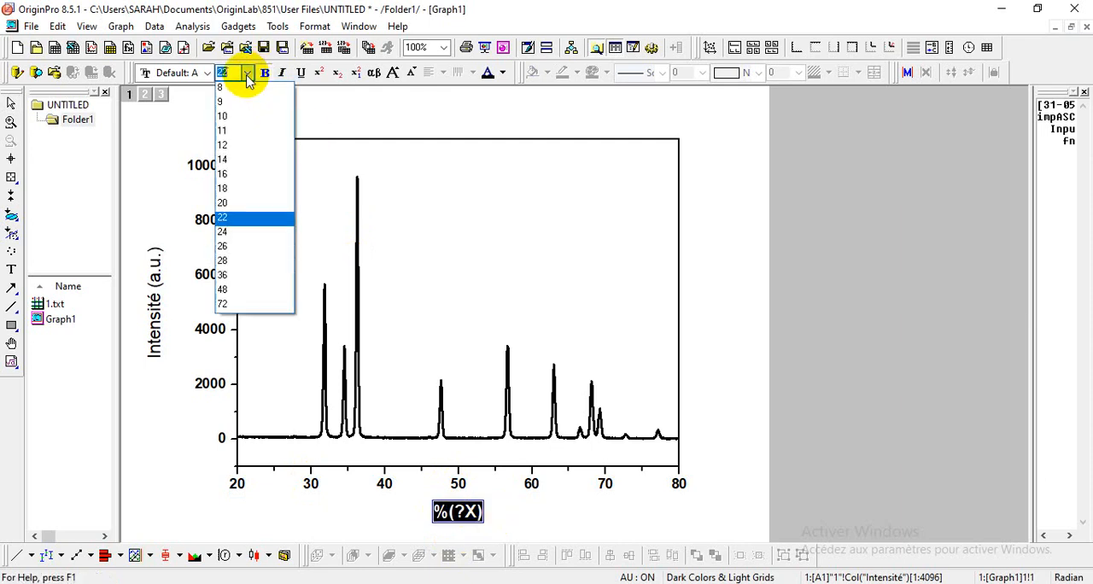
left_click(237, 246)
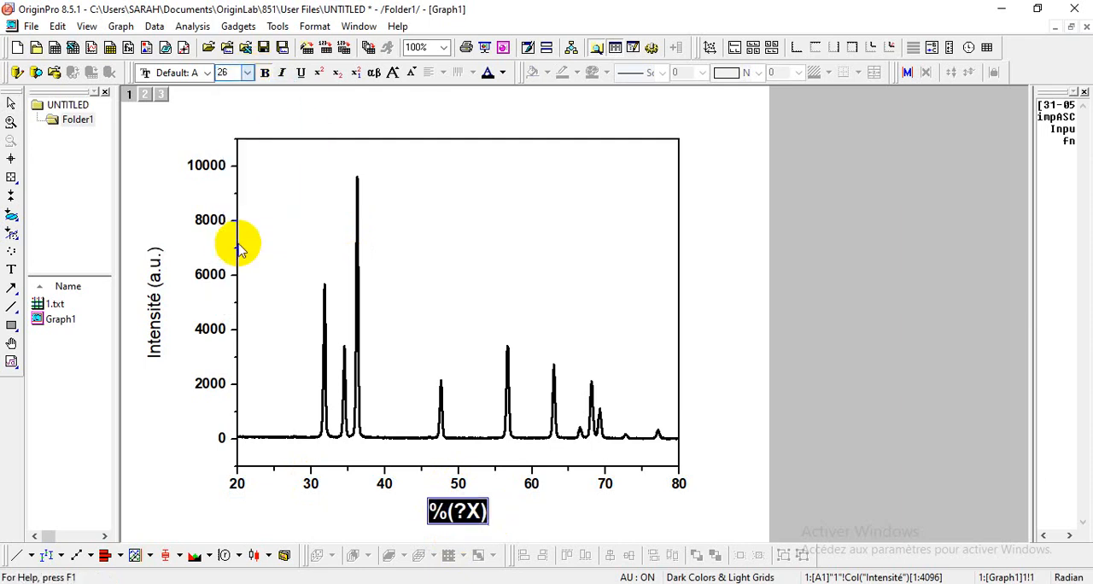
left_click(207, 74)
type("Tiger")
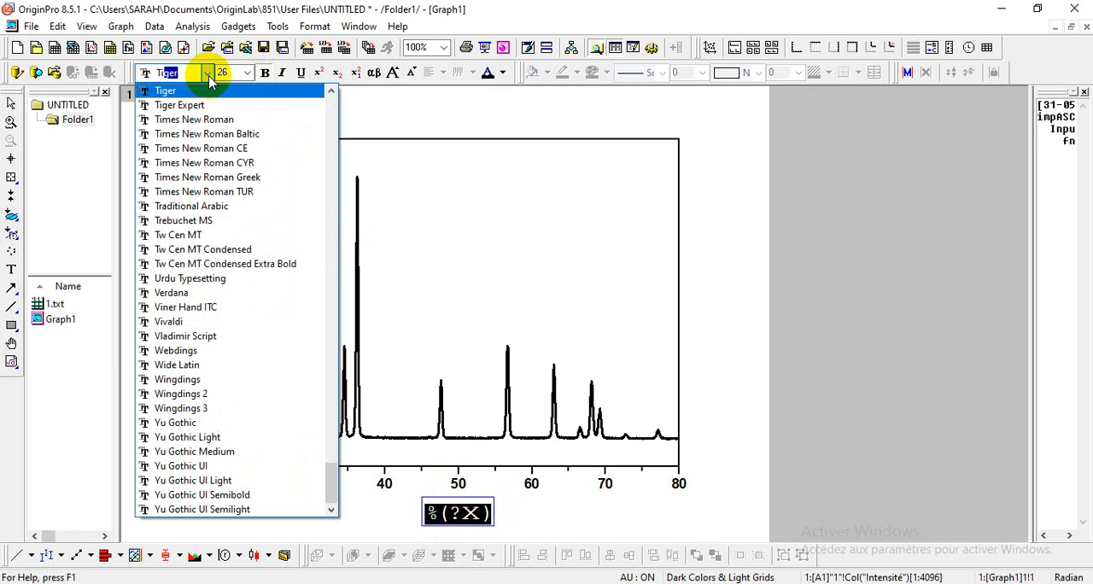
left_click(211, 119)
Step: Format the Intensité (a.u.) axis title as bold, size 26, in Times New Roman
left_click(146, 317)
left_click(146, 313)
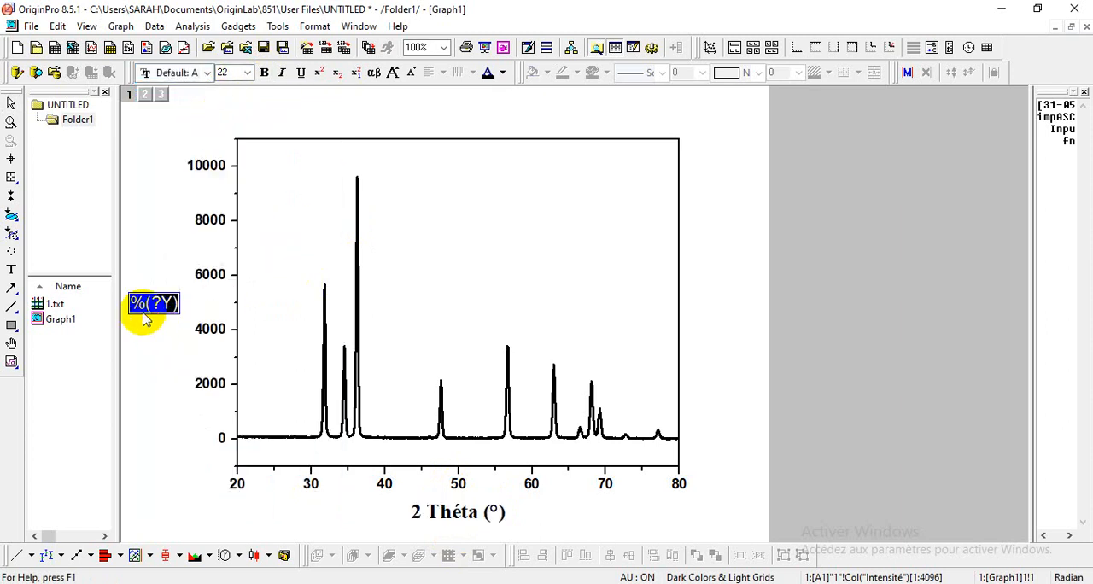
left_click(247, 72)
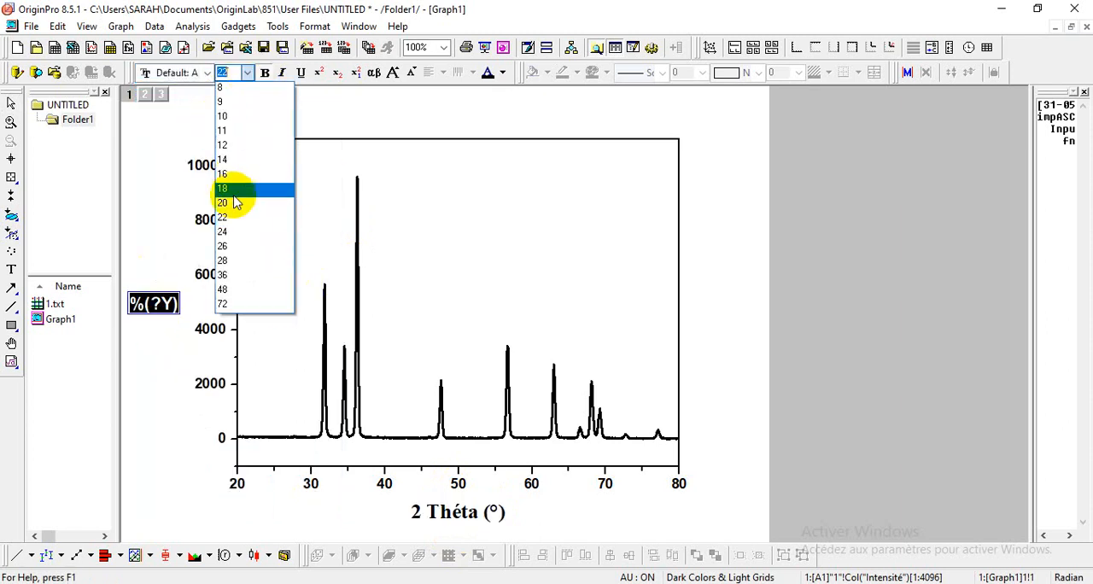
left_click(234, 244)
left_click(207, 72)
type("Tiger")
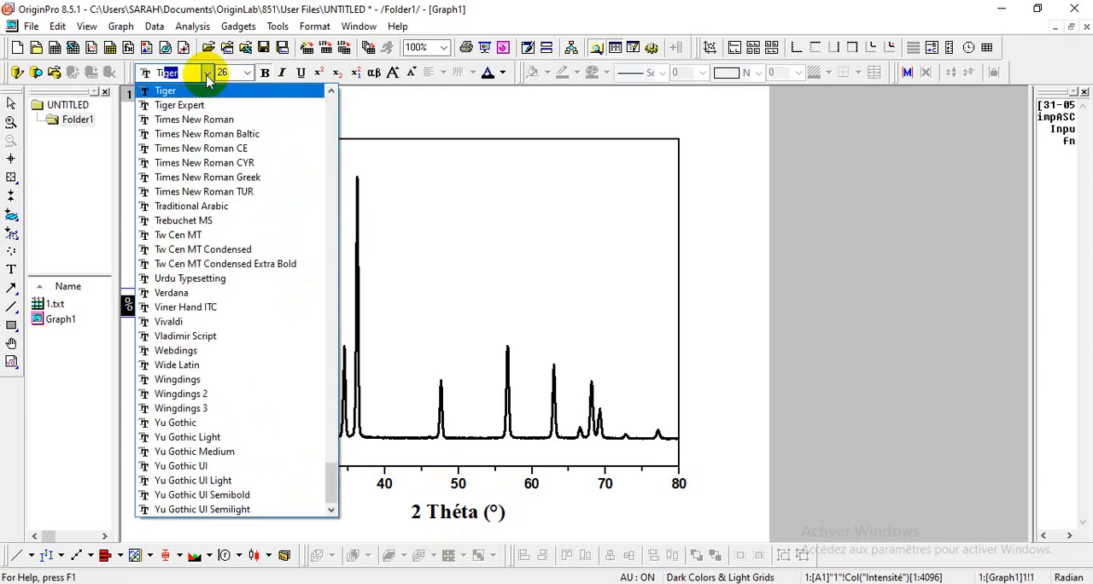
left_click(210, 119)
left_click(207, 74)
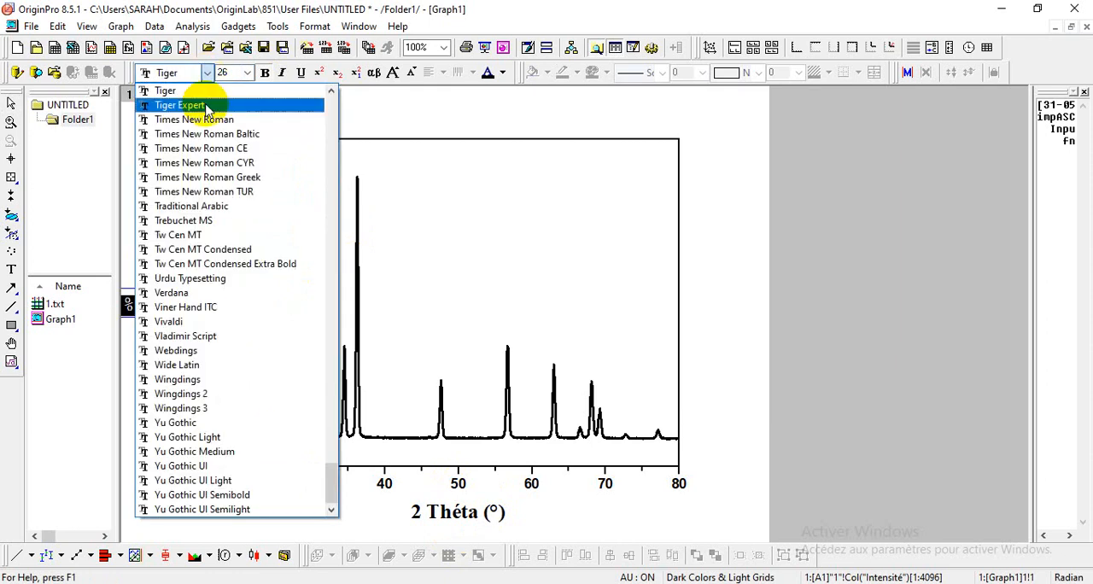
left_click(205, 120)
left_click(548, 241)
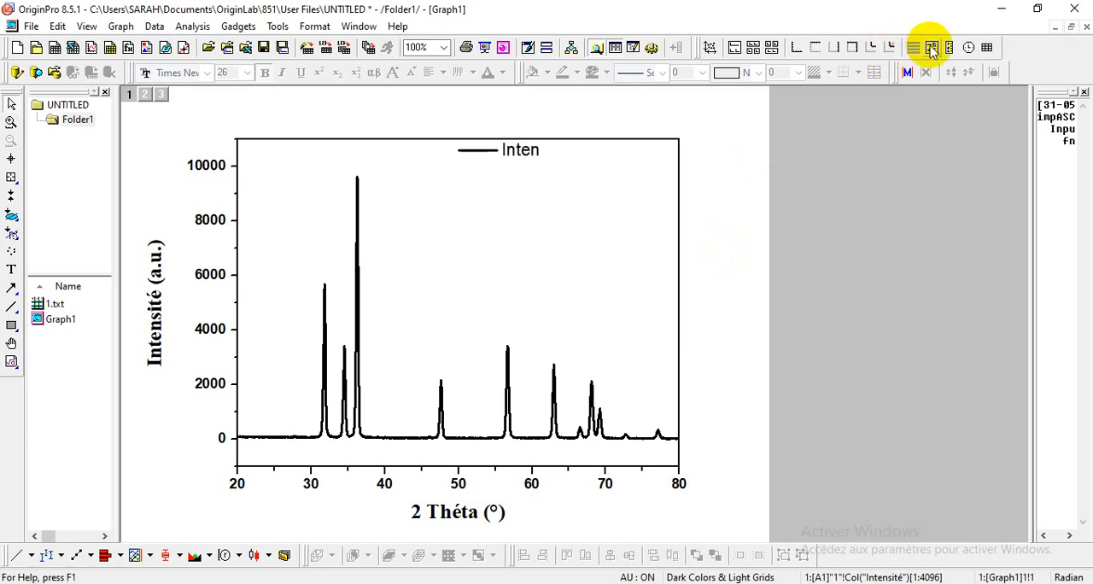
Step: Add a legend in the upper right corner of the plot area and change its text to ZnO
left_click_drag(512, 157, 646, 172)
double_click(610, 168)
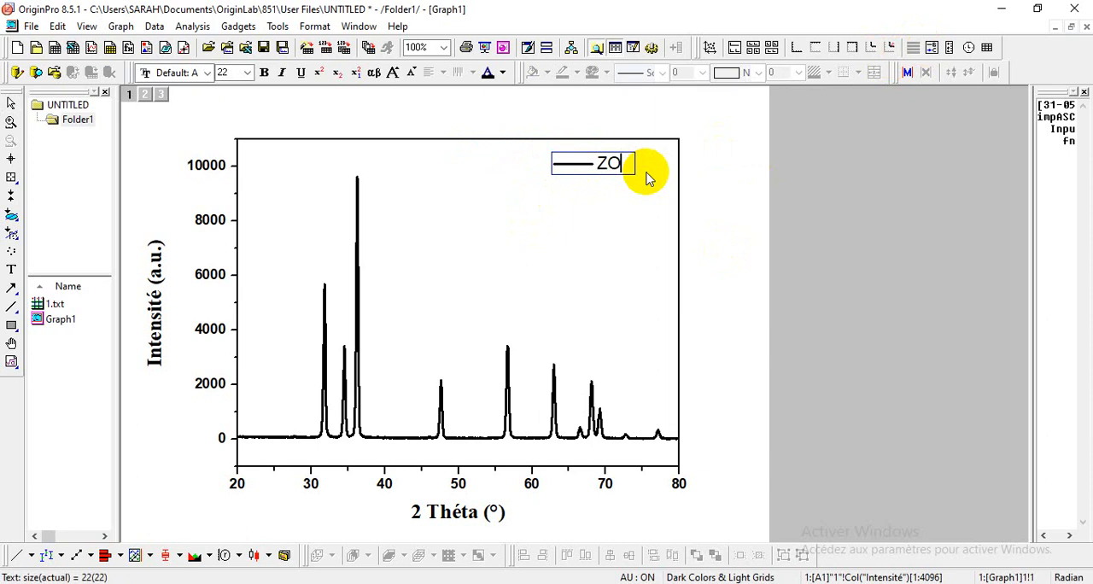
type("ZO")
key("Left")
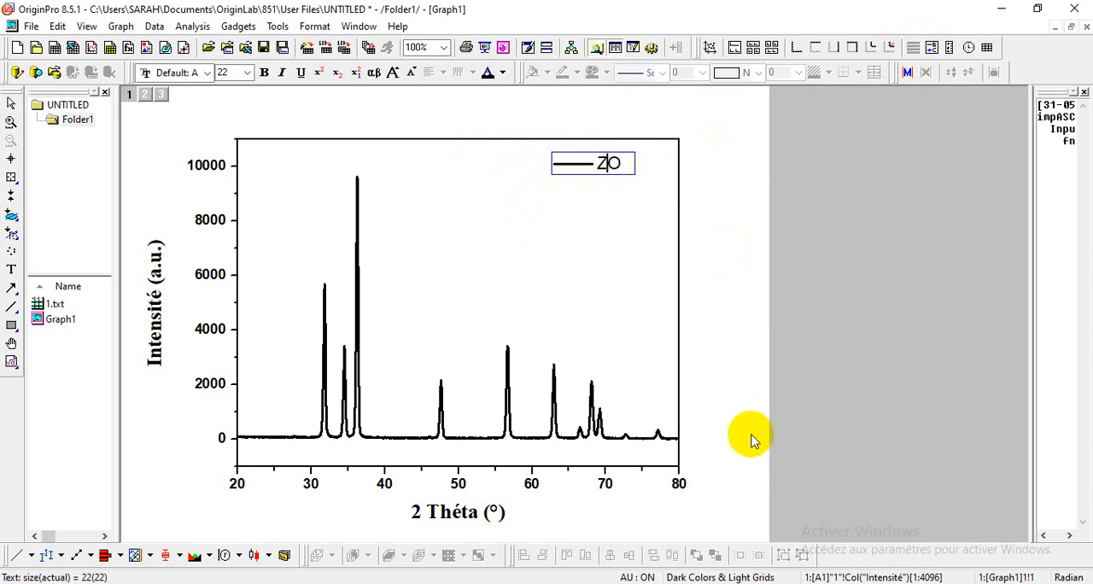
left_click(381, 127)
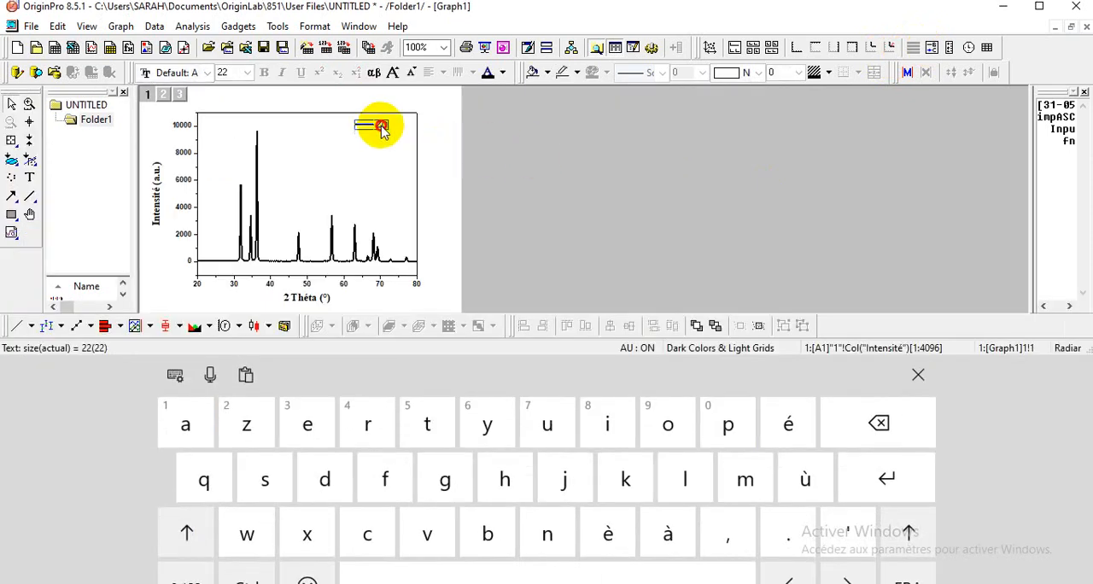
left_click(571, 533)
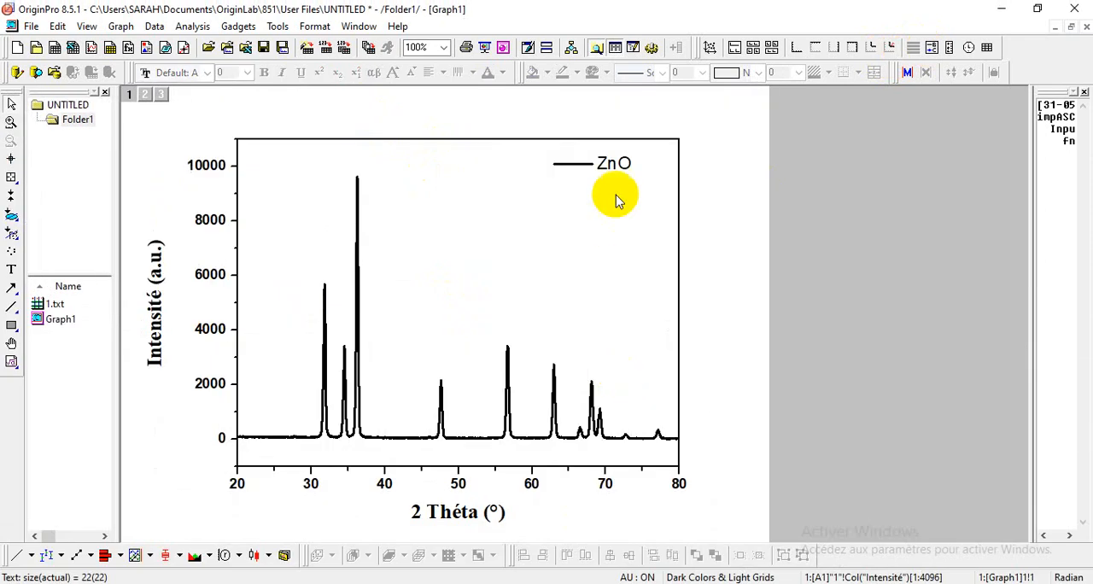
Step: Format the ZnO legend text as bold, size 24, in Times New Roman
double_click(619, 169)
left_click_drag(597, 166, 630, 168)
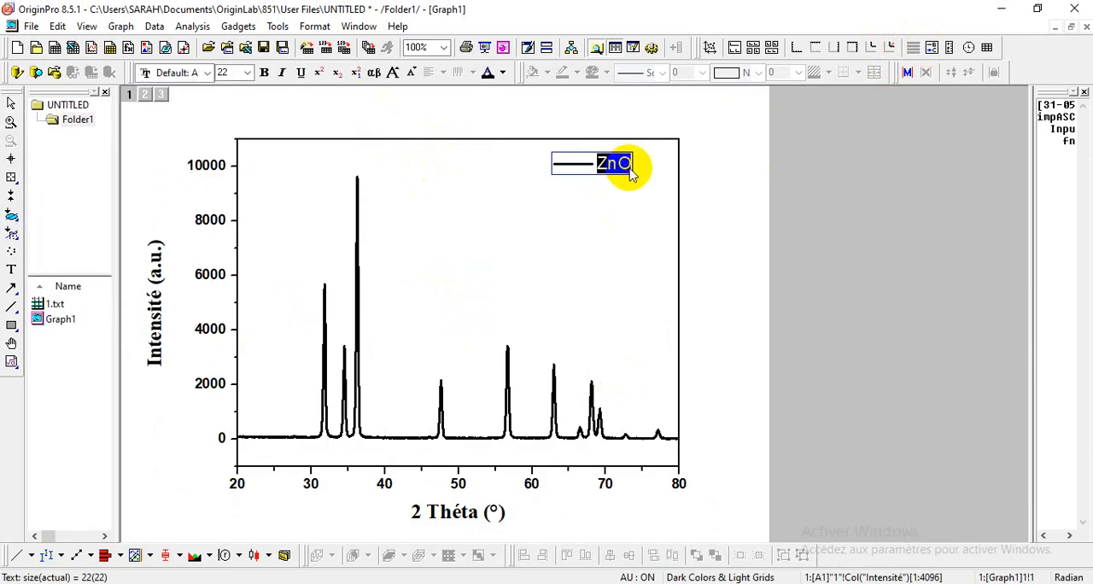
left_click(247, 73)
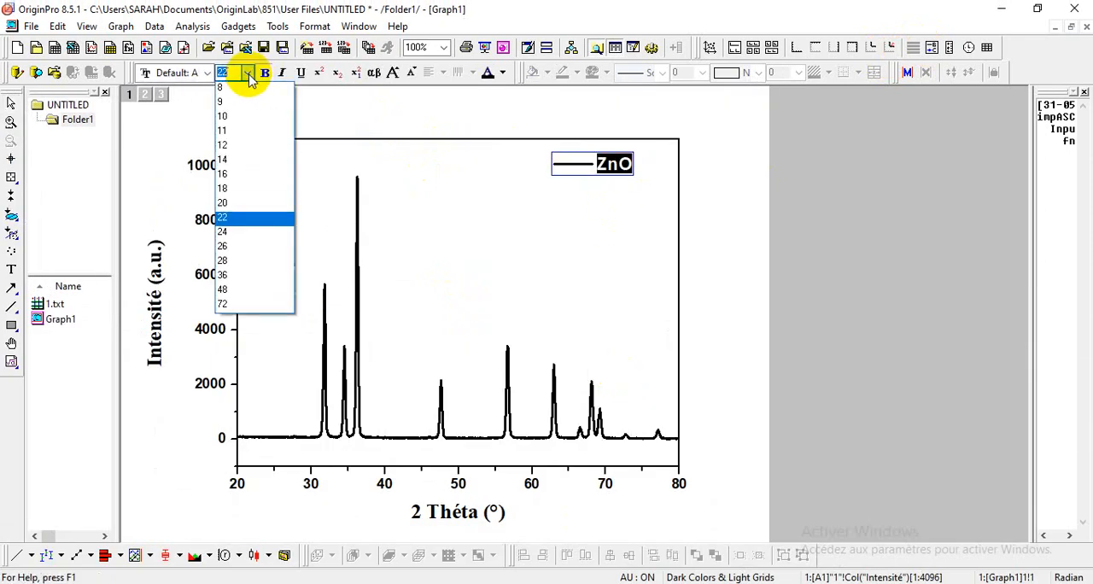
left_click(222, 232)
left_click(209, 73)
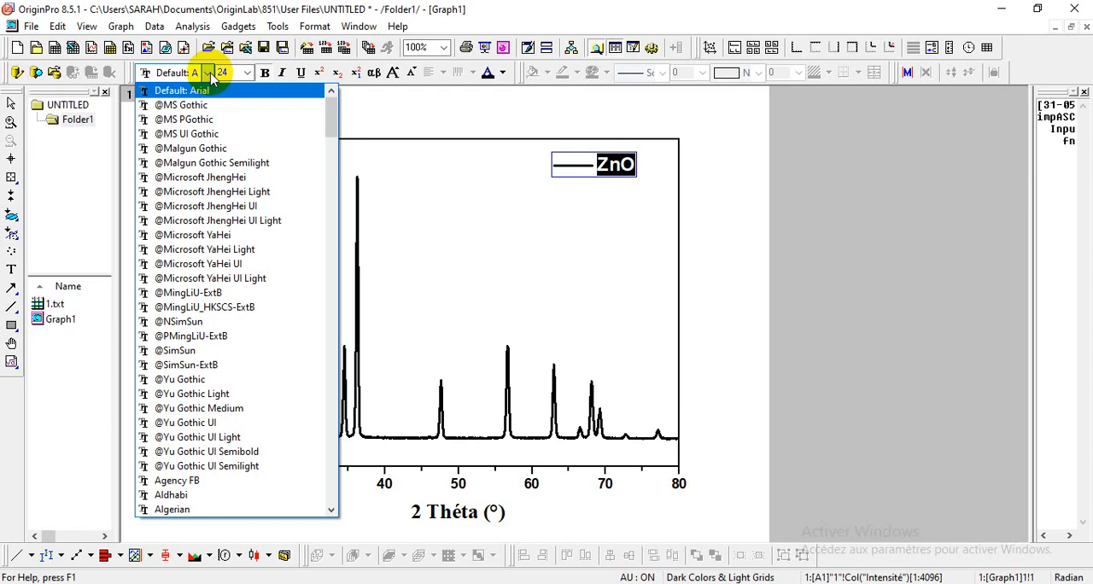
type("Tiger")
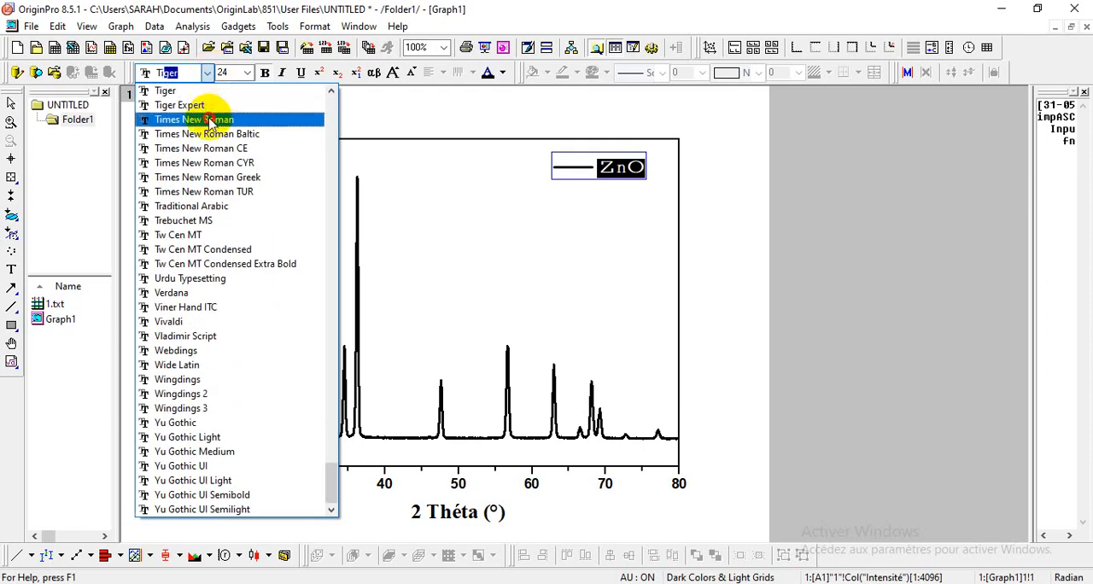
key("Return")
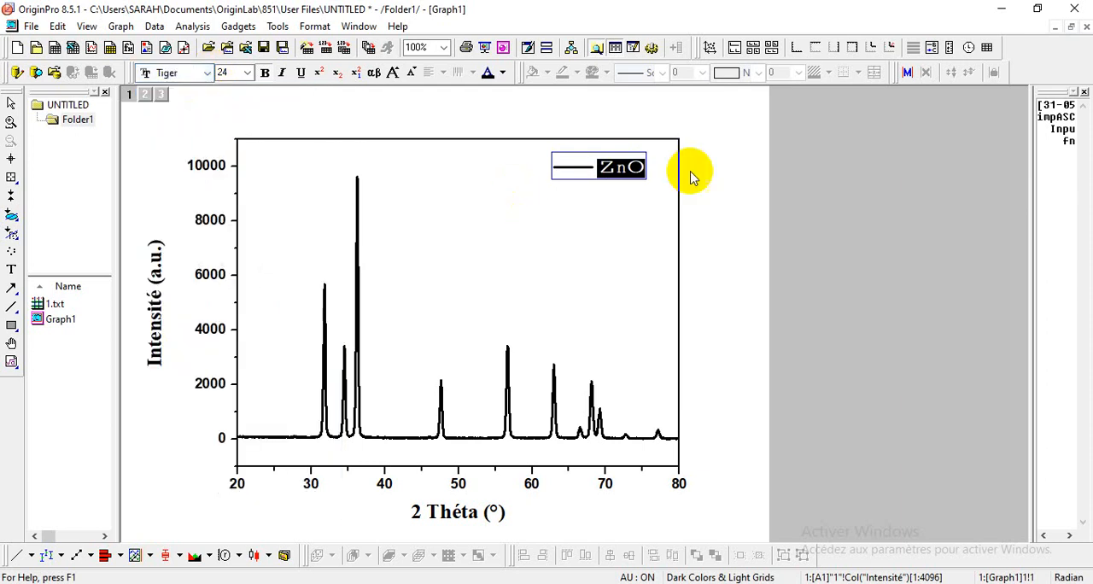
left_click(205, 73)
left_click(205, 119)
left_click(707, 175)
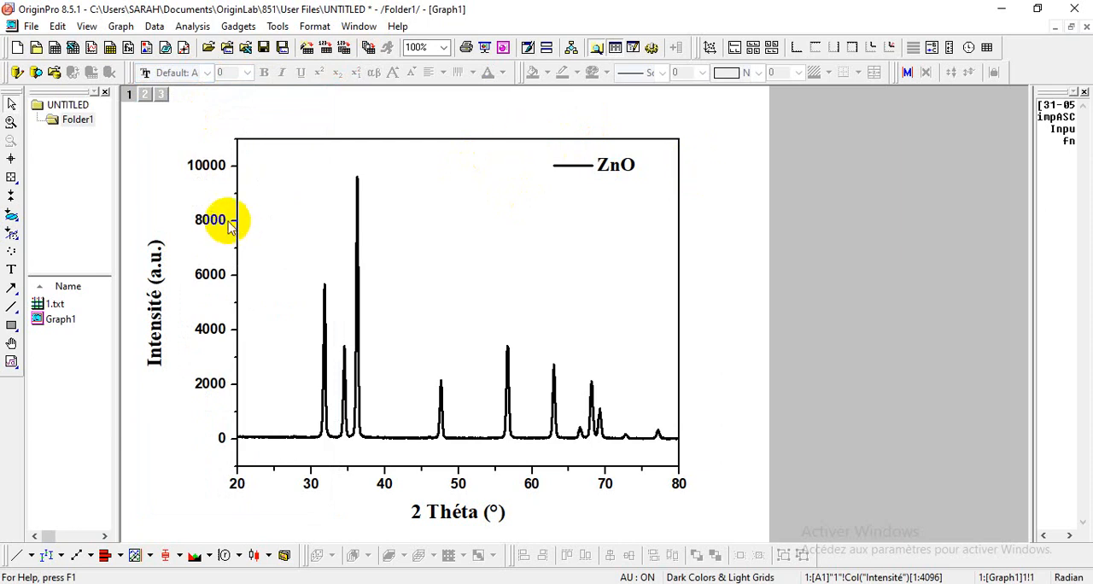
Step: Copy the whole graph page into the blank Word document and return to OriginPro
left_click(58, 25)
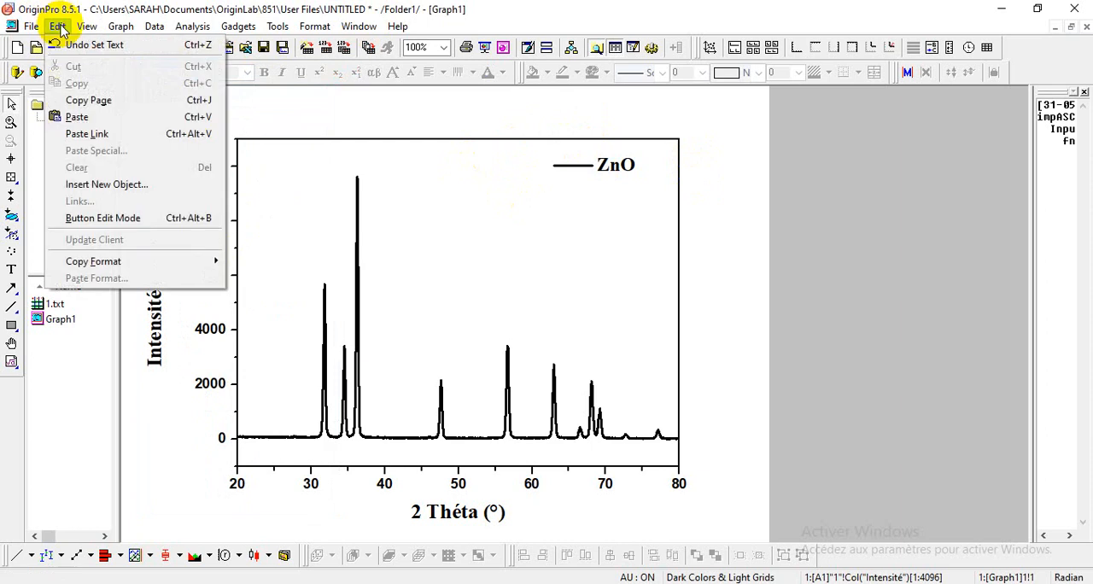
left_click(76, 101)
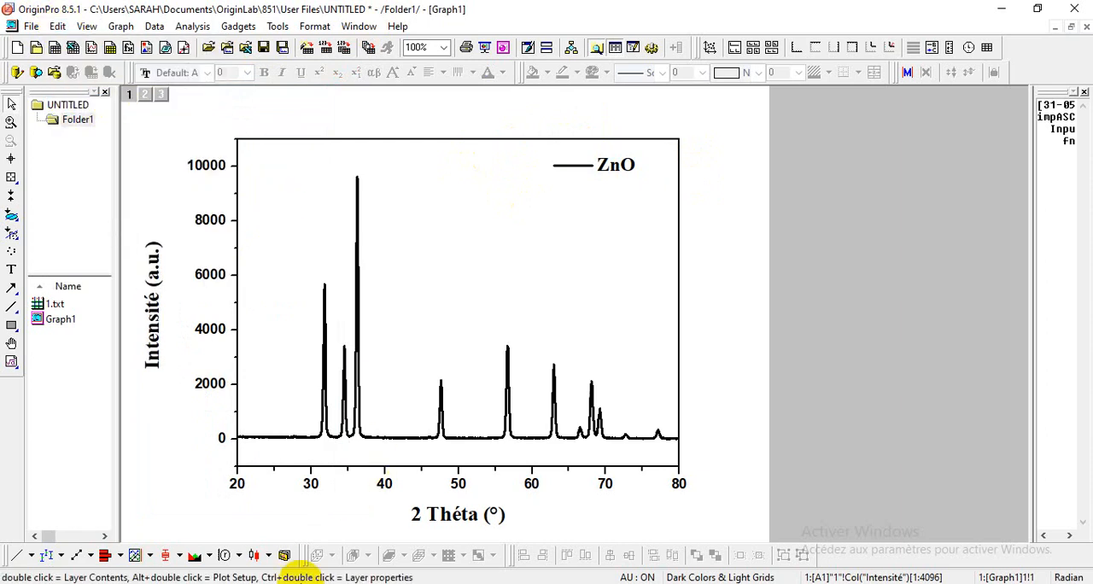
left_click(299, 583)
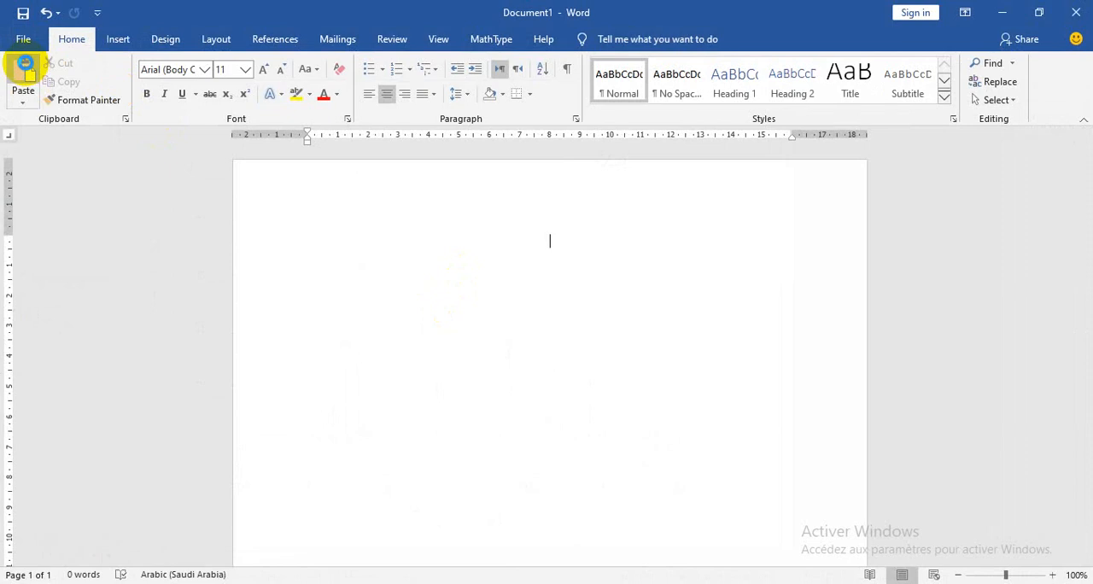
left_click(26, 70)
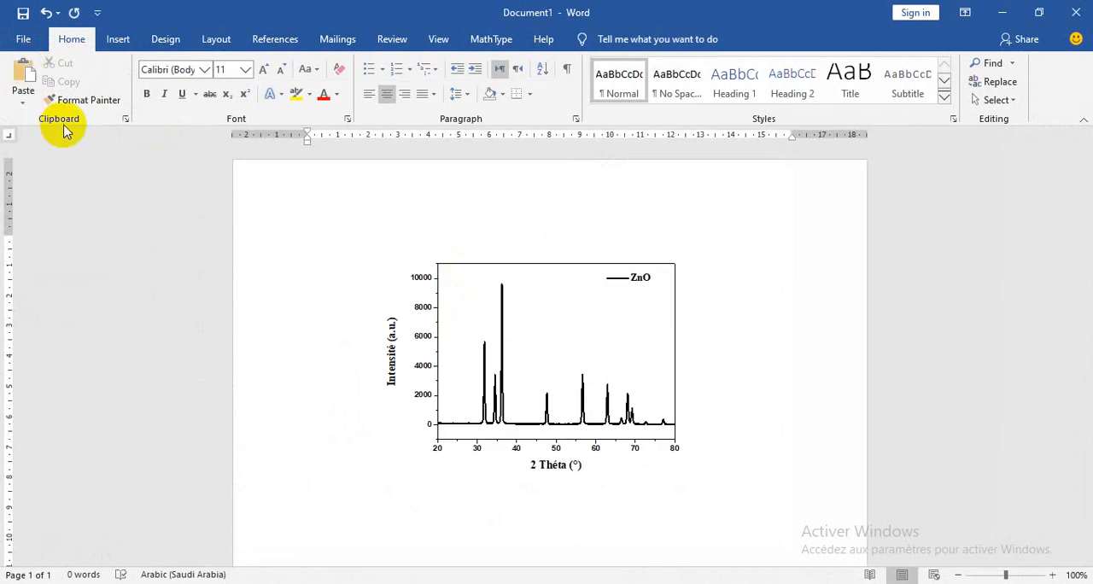
double_click(741, 509)
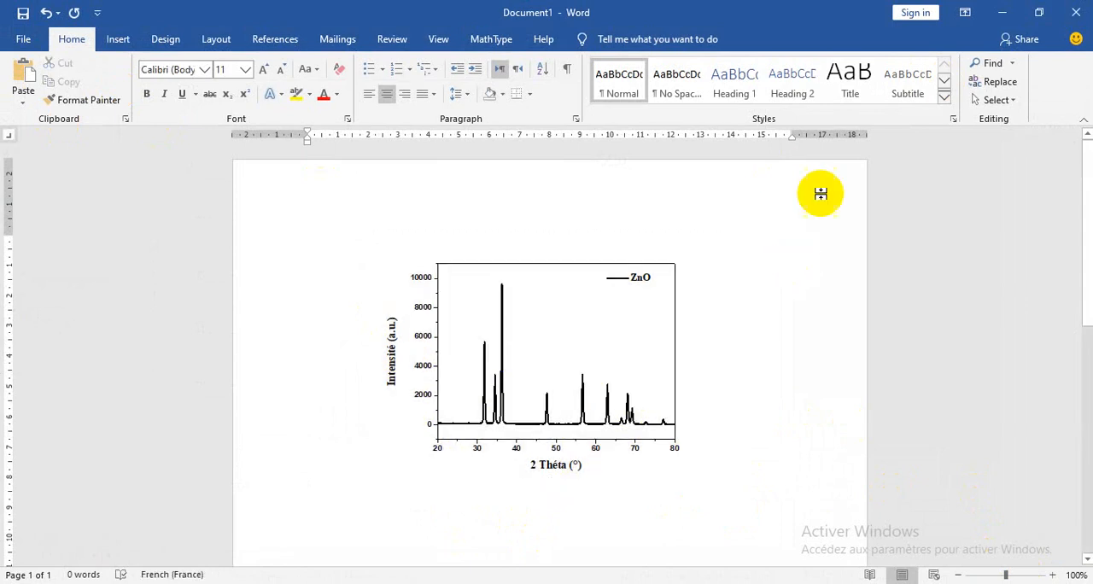
left_click(999, 12)
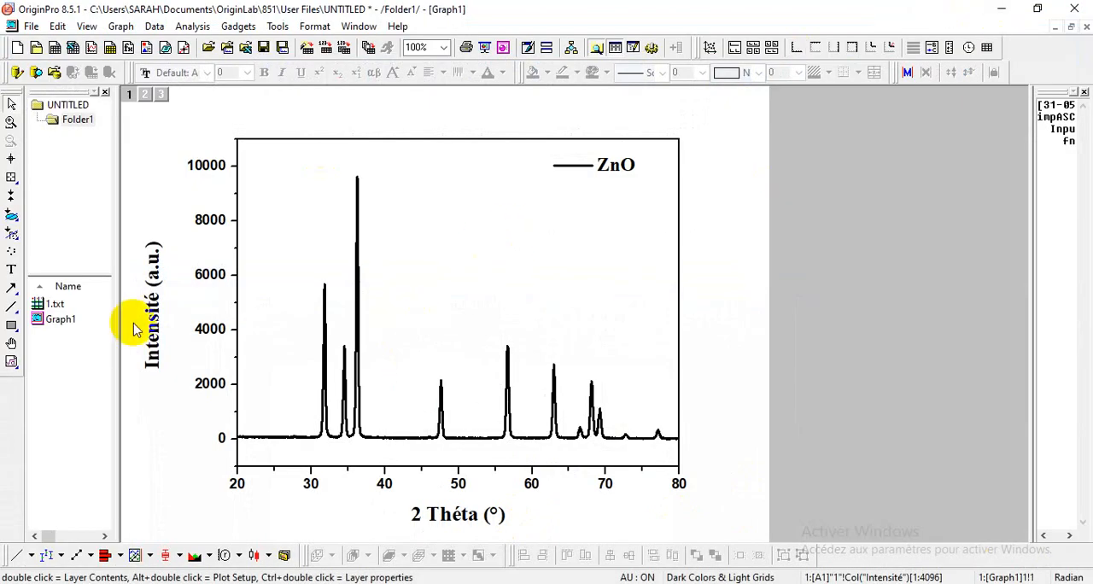
Step: Rename the 1.txt workbook as ZO
right_click(37, 305)
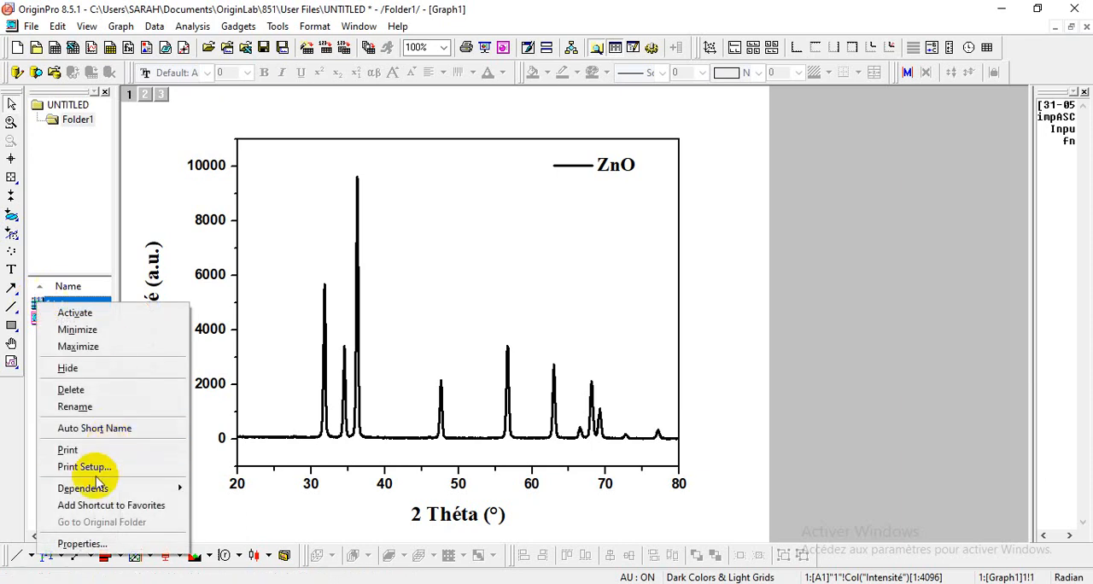
left_click(96, 408)
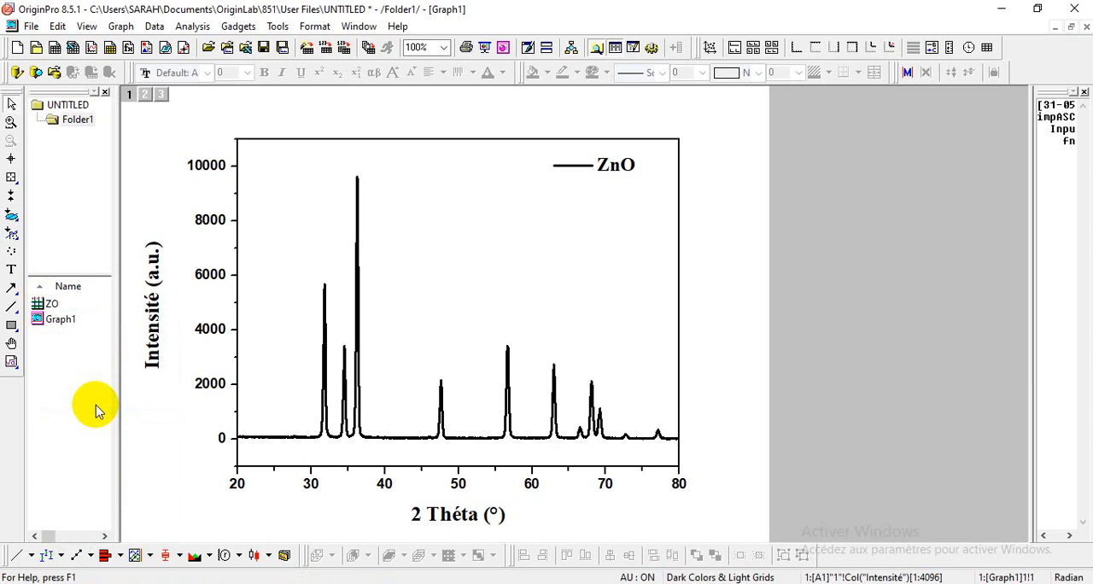
Step: Create a new workbook and import the text file 2 from the DRX Results folder into it as Single ASCII
left_click(55, 48)
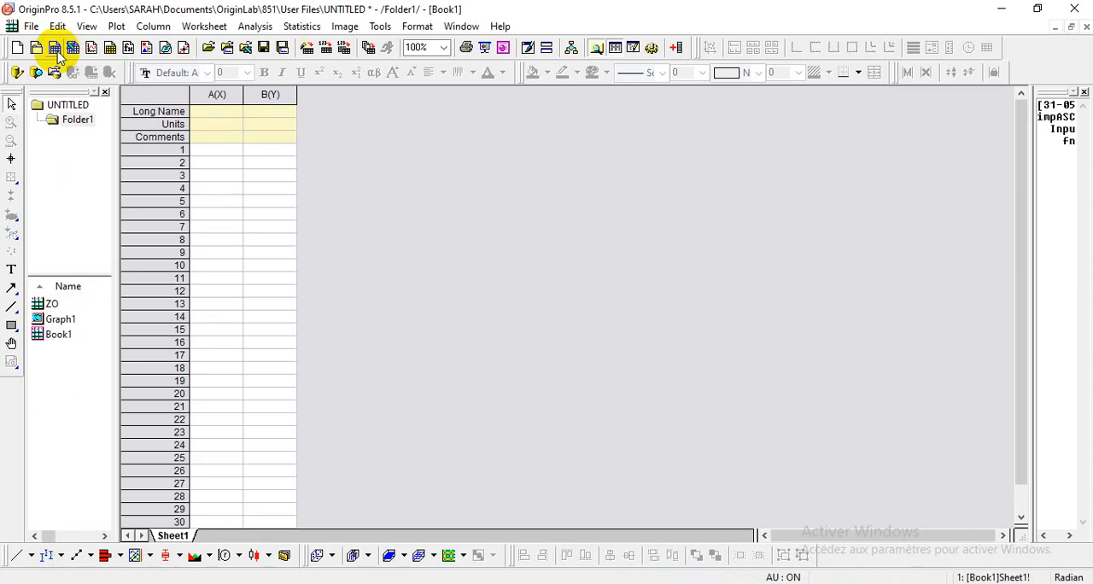
left_click(31, 26)
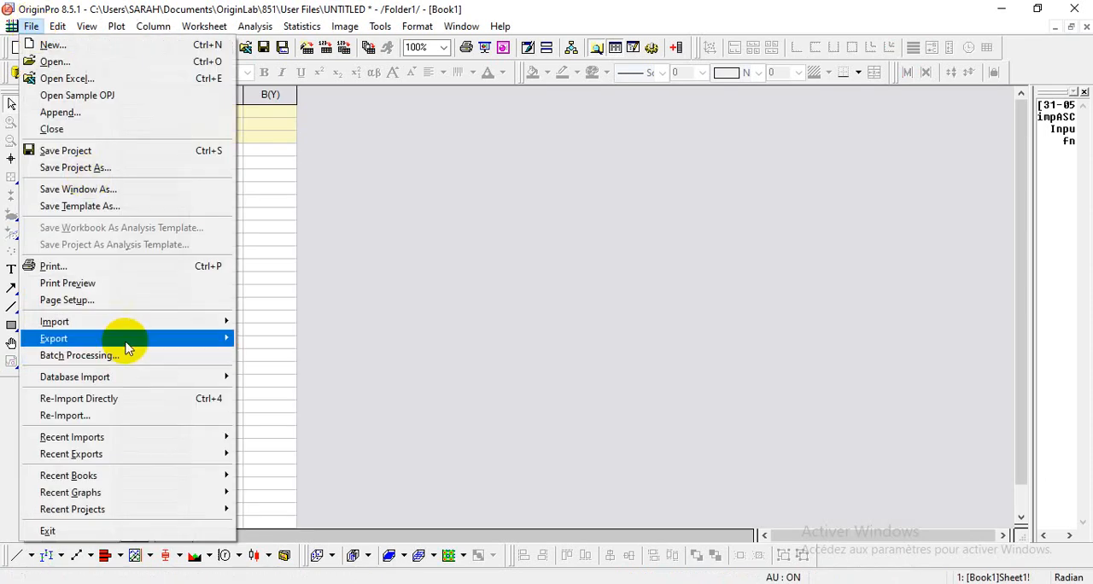
mouse_move(129, 330)
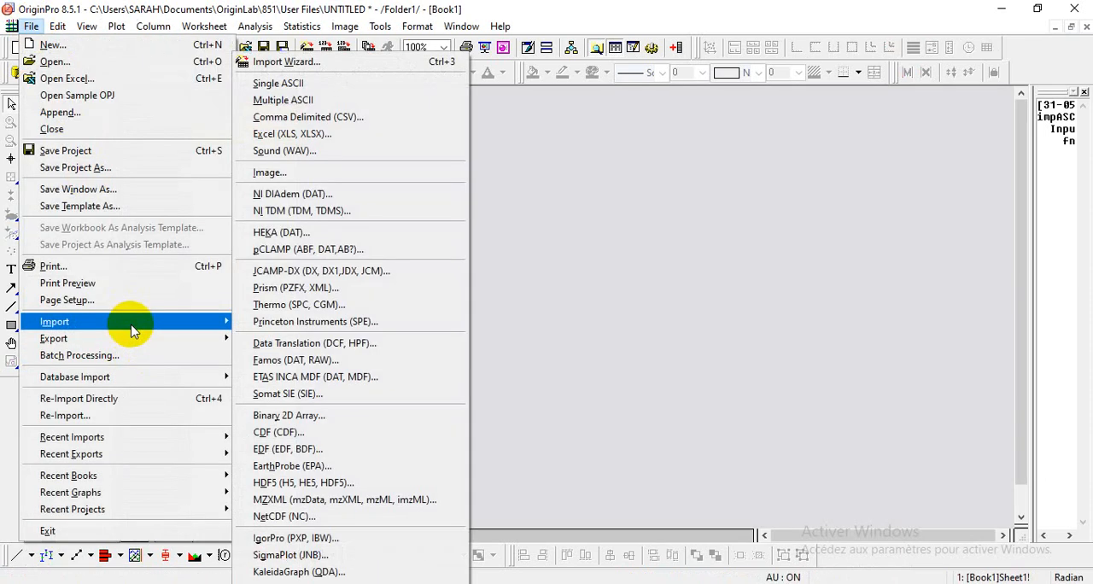
left_click(333, 85)
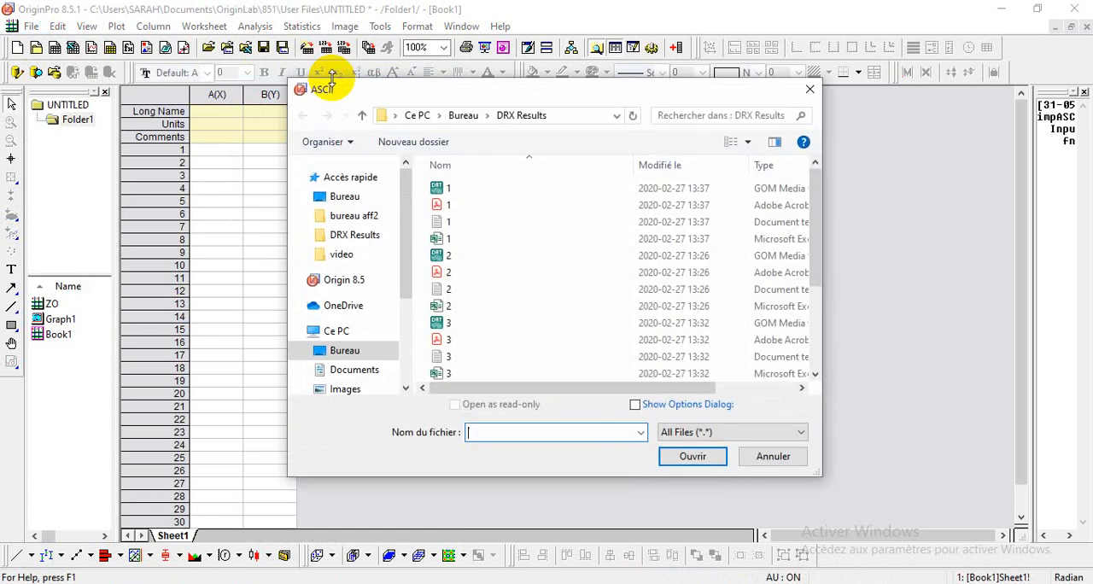
left_click(446, 289)
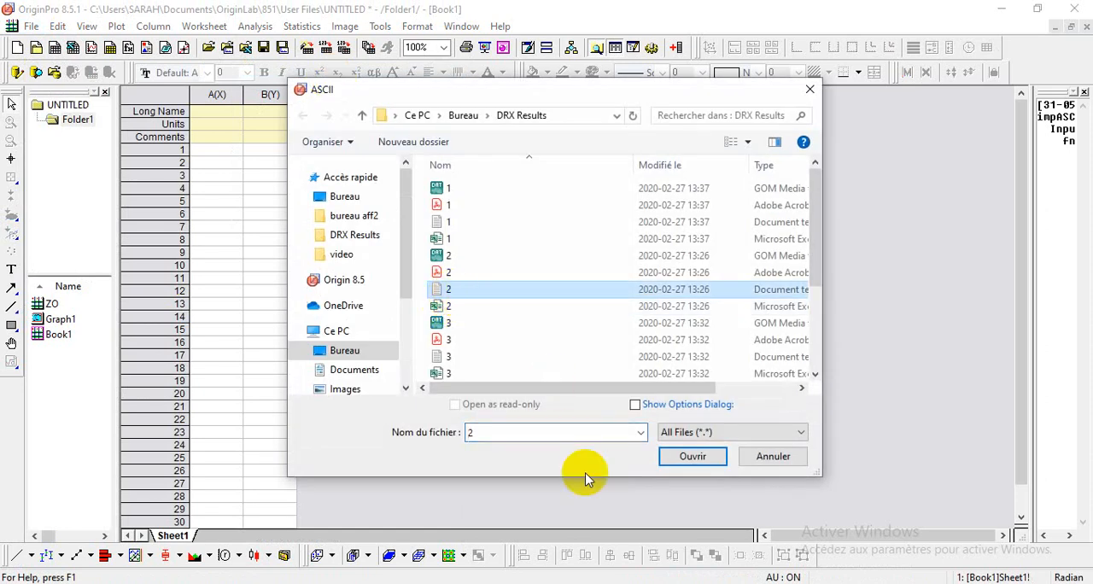
left_click(691, 455)
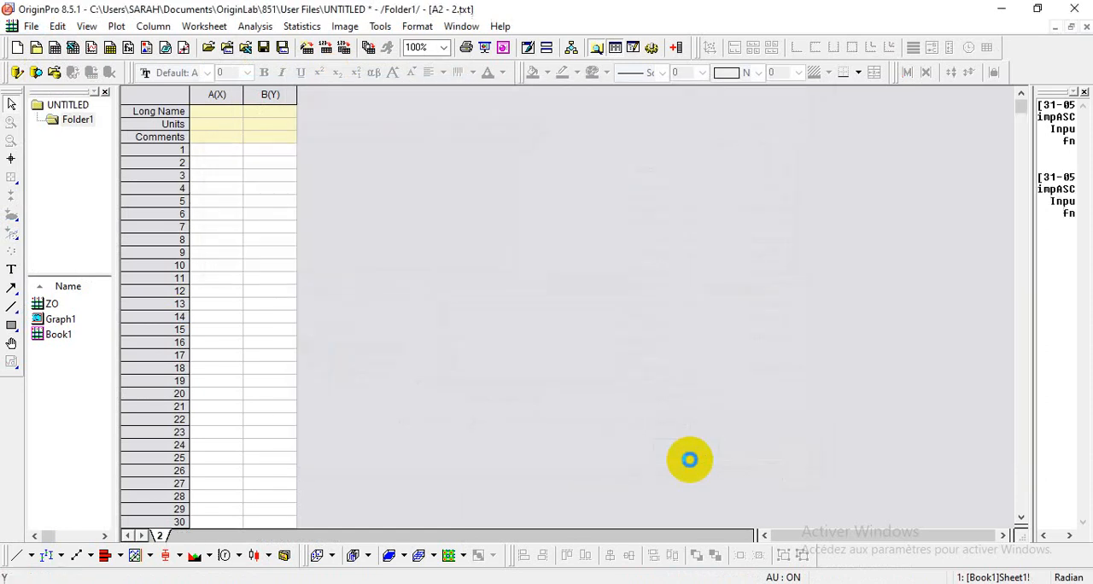
Step: Clear the Index values in column A and move the X and Acquisition data from columns B and C into columns A and B
left_click(211, 94)
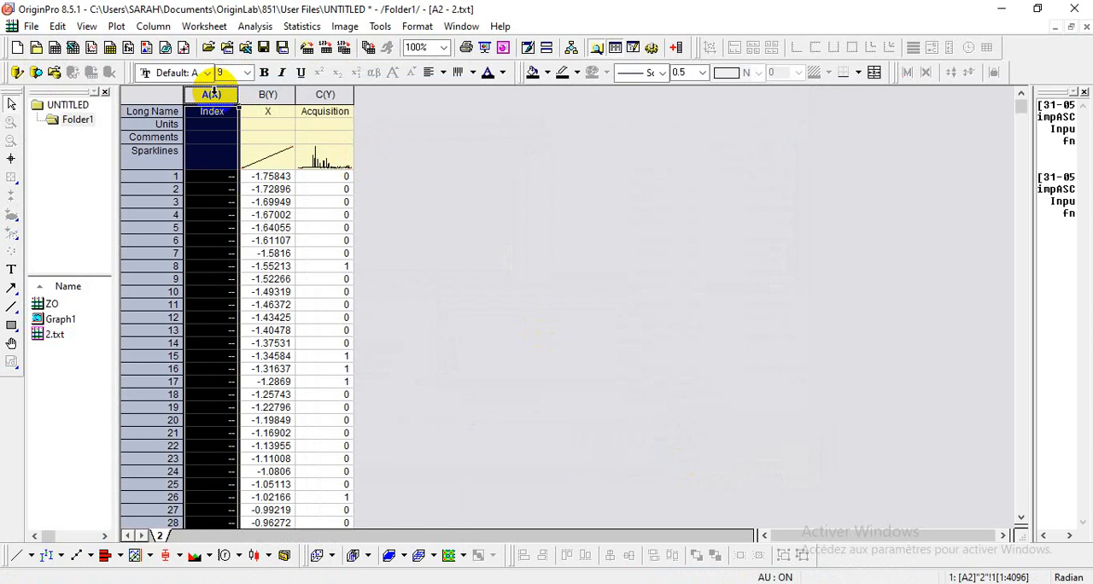
left_click(267, 94)
left_click(337, 92, "shift")
right_click(340, 92)
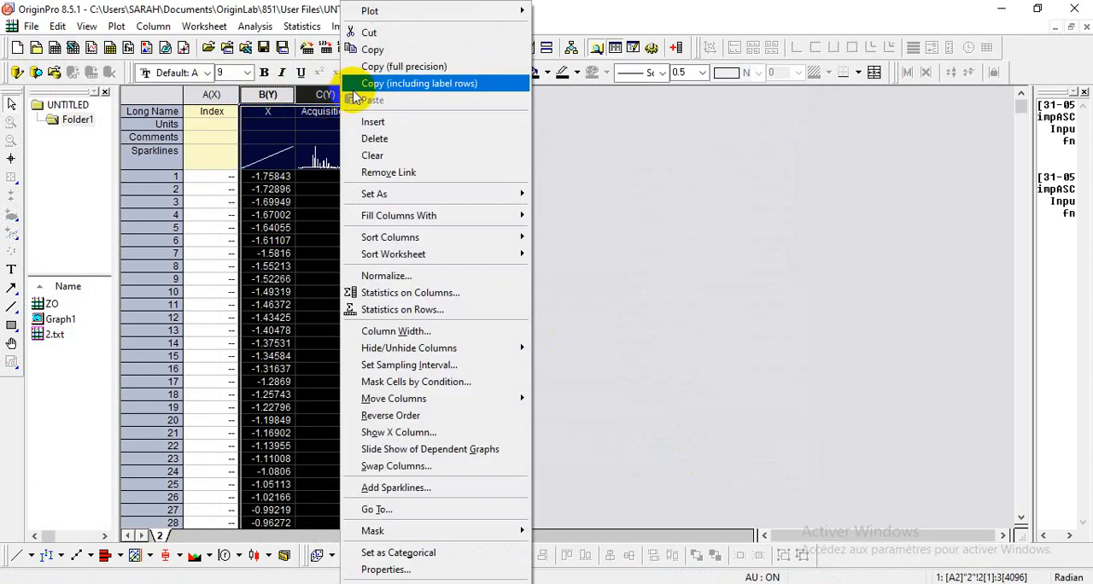
left_click(391, 49)
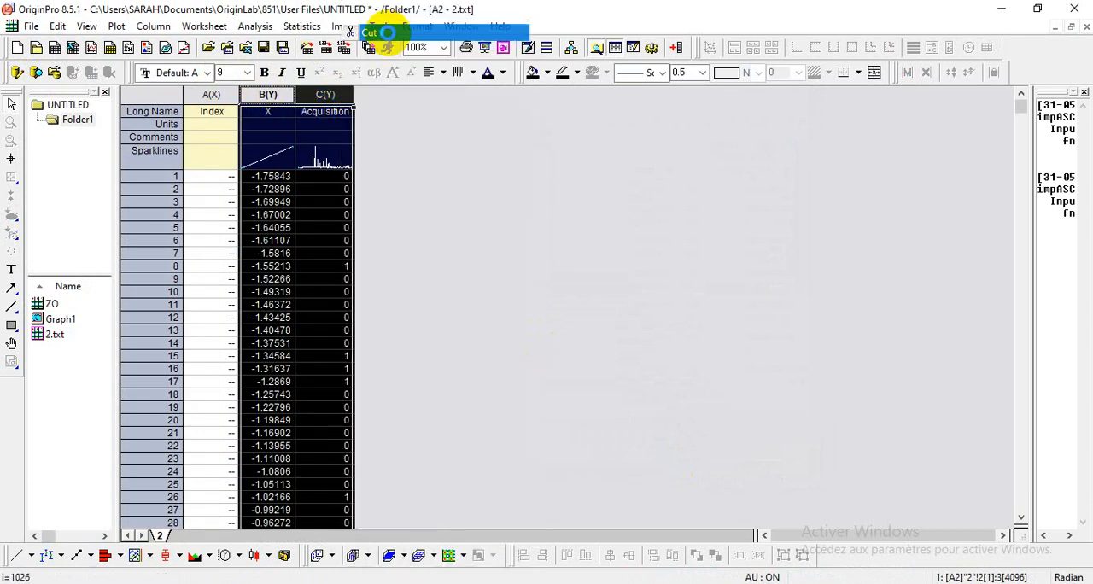
left_click(213, 94)
right_click(256, 101)
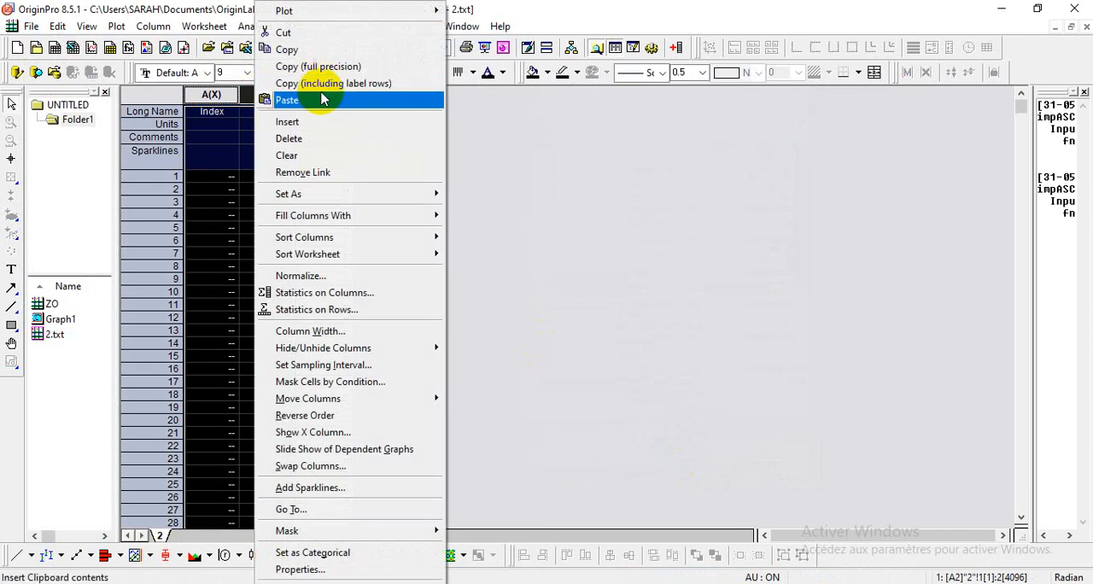
left_click(389, 100)
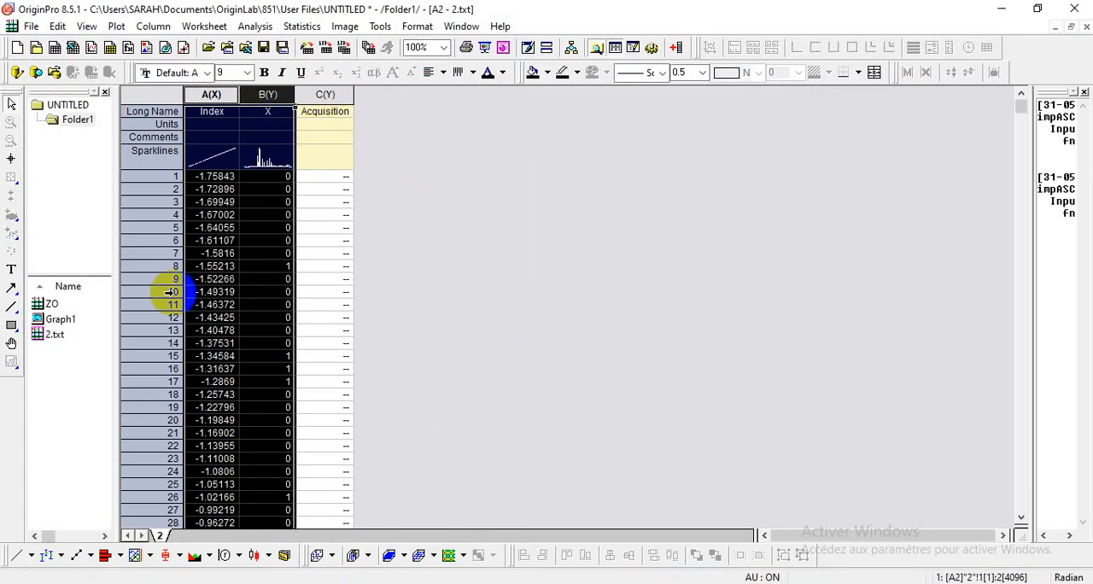
Step: Copy the 2 Théta and Intensité long names with their units from ZO into columns A and B of 2.txt, and clear column C's long name
left_click(45, 301)
left_click_drag(213, 125, 264, 128)
right_click(264, 128)
left_click(306, 170)
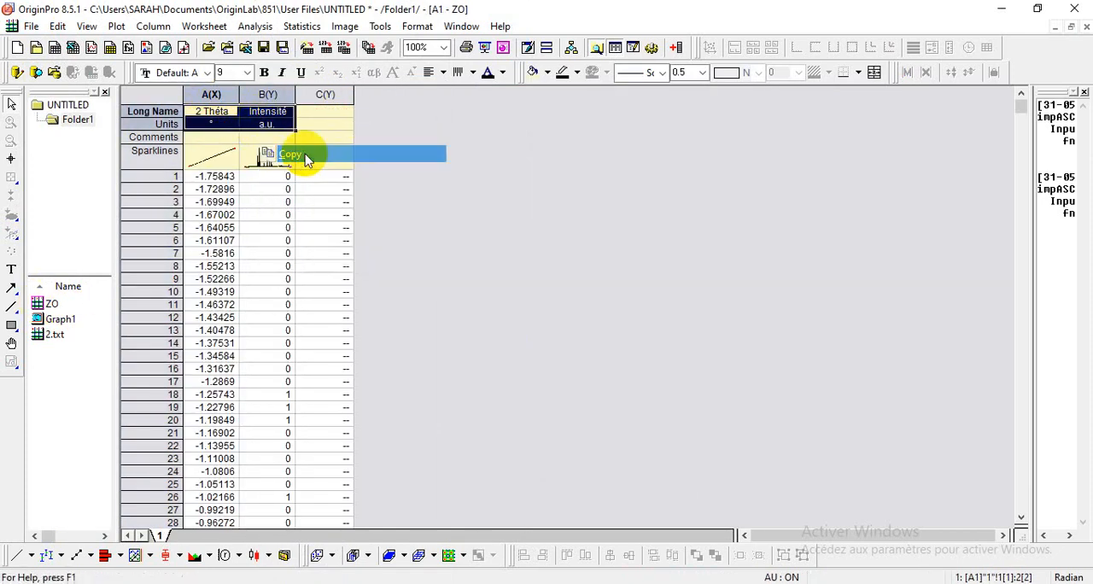
double_click(39, 334)
left_click_drag(209, 114, 264, 128)
right_click(267, 124)
left_click(305, 168)
left_click(324, 112)
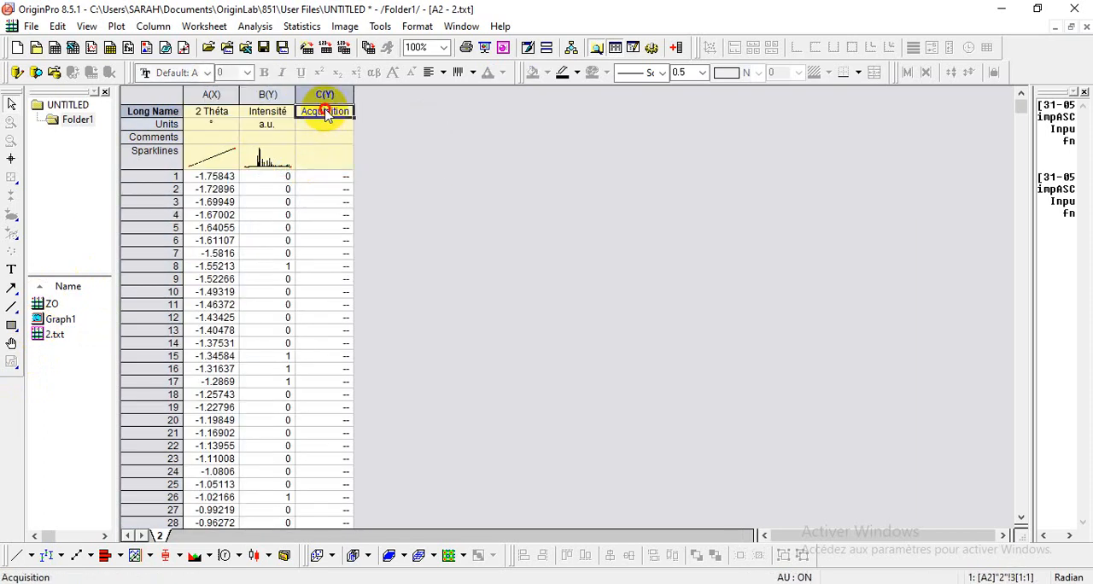
left_click(366, 176)
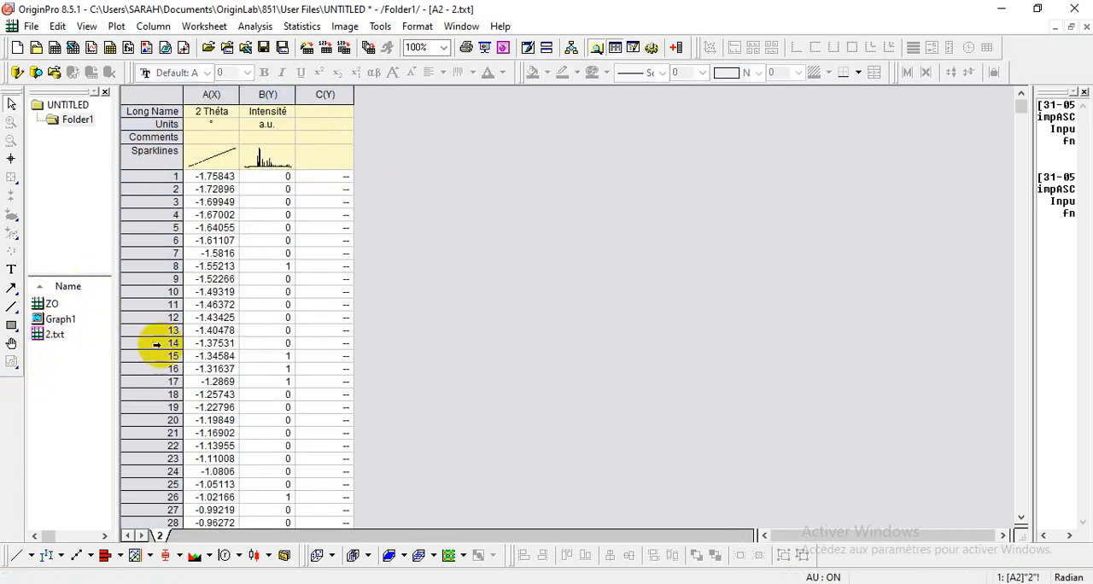
Step: Rename the 2.txt workbook as ZO-Ni
right_click(58, 346)
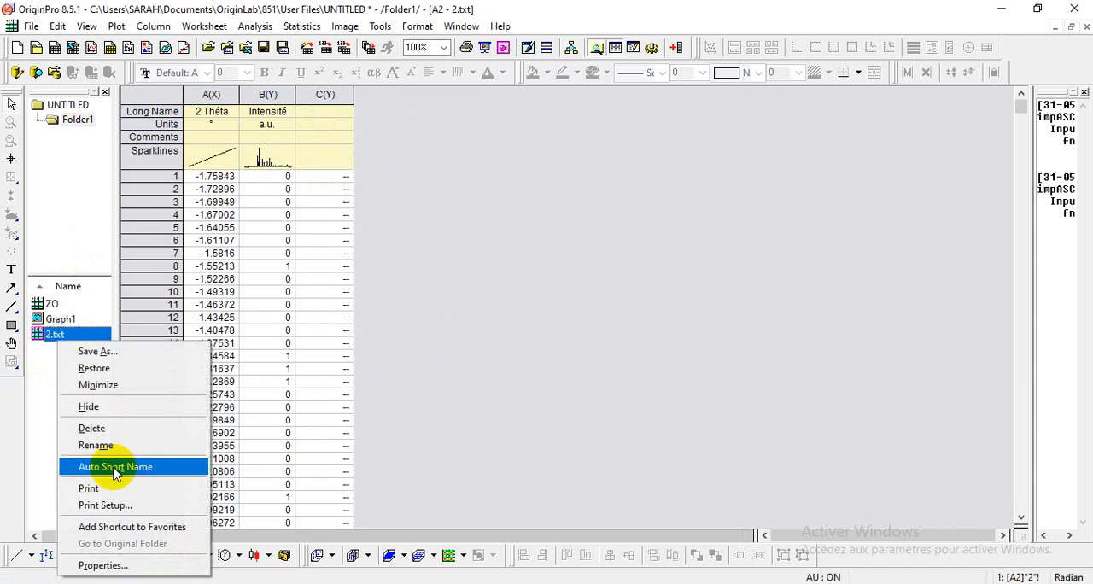
left_click(96, 445)
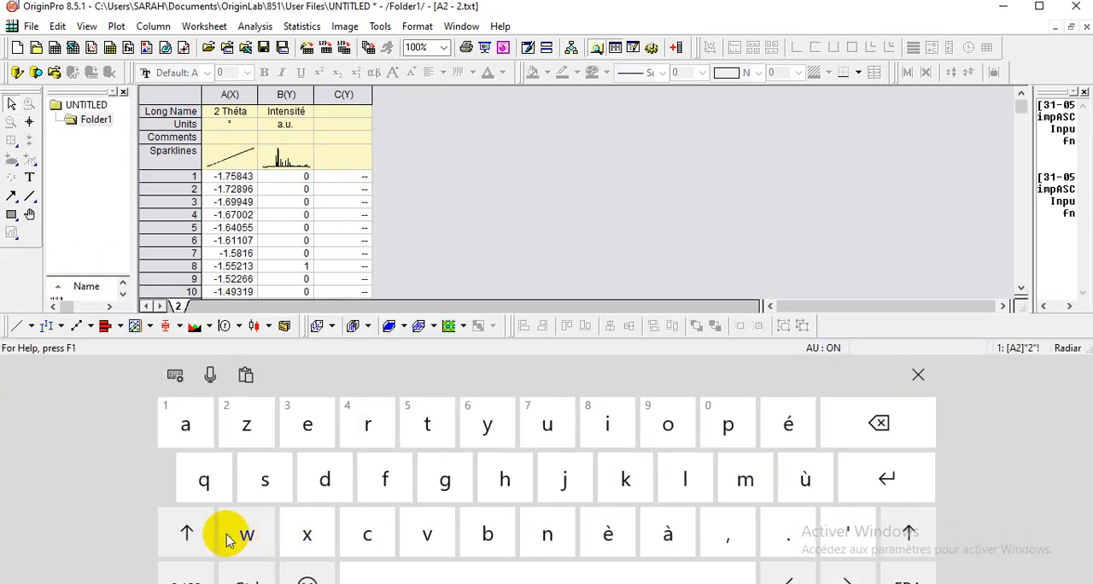
left_click(188, 534)
left_click(547, 533)
left_click(626, 419)
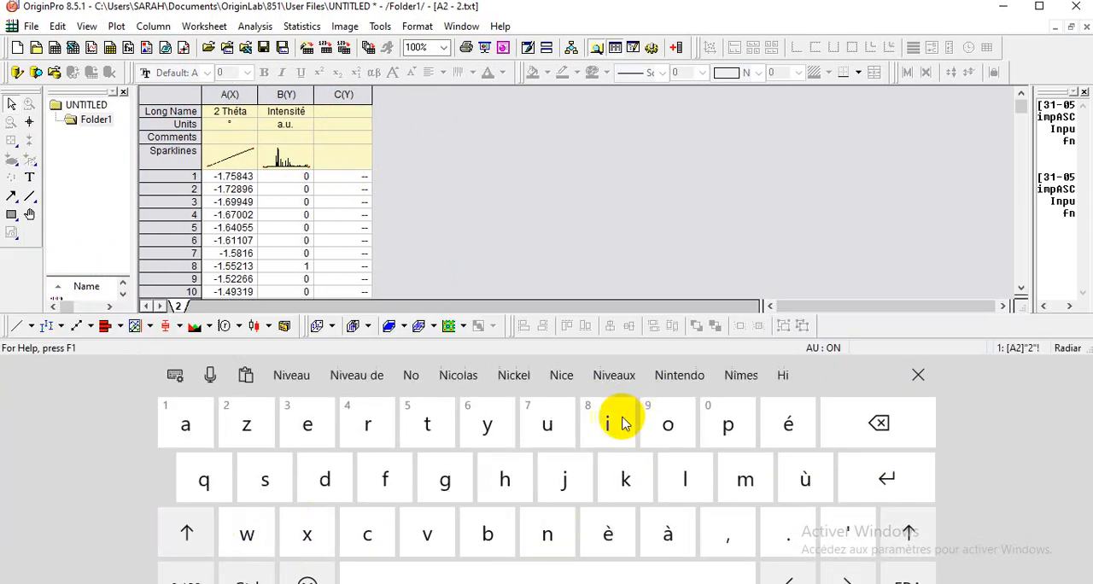
left_click(918, 376)
left_click(632, 271)
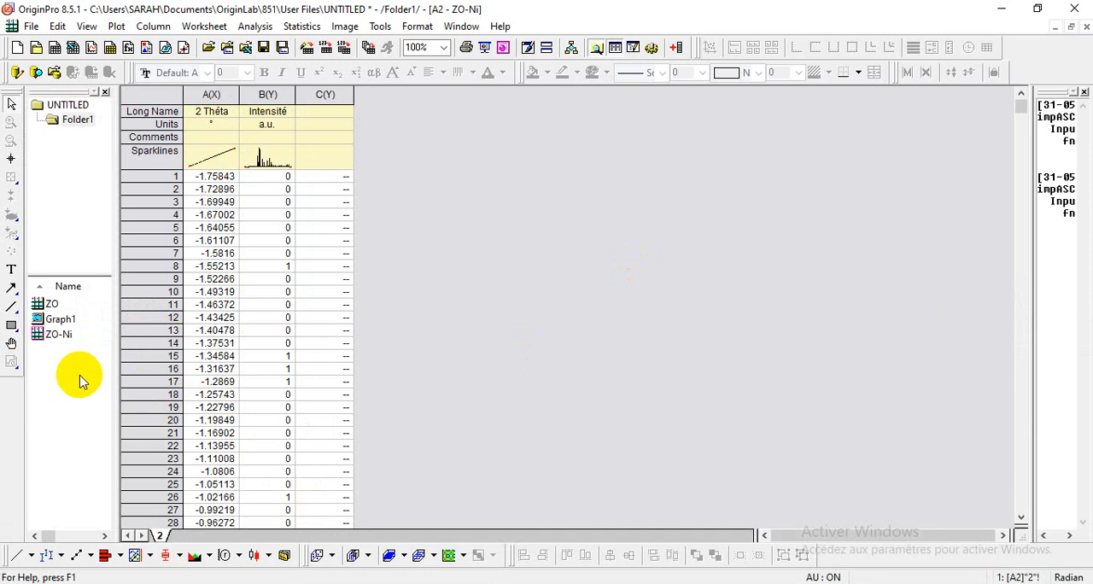
Step: Create another new workbook and import the text file 3 from the DRX Results folder into it as Single ASCII
left_click(58, 54)
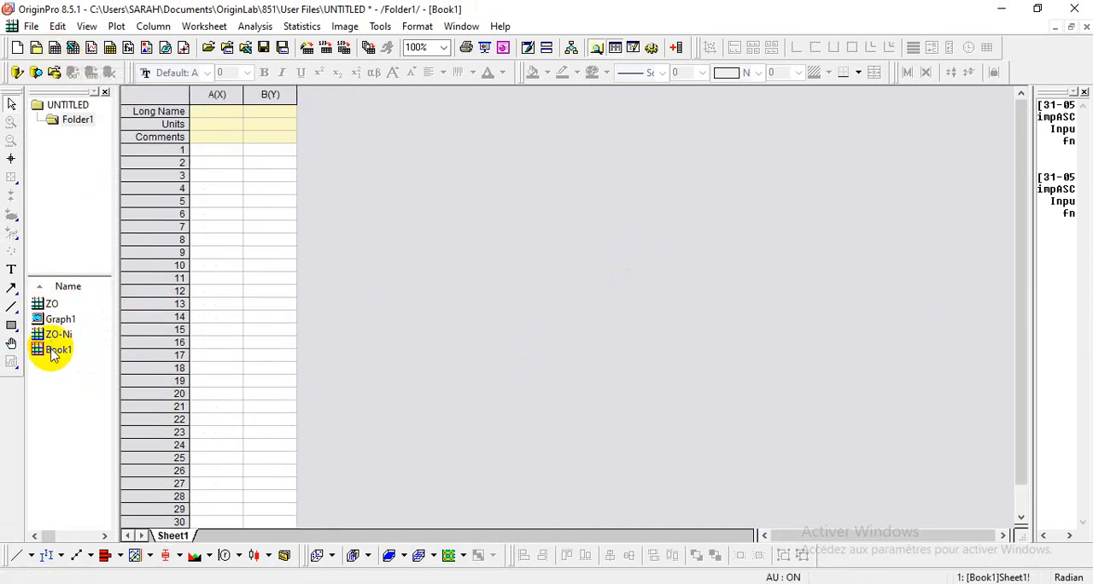
left_click(31, 25)
mouse_move(90, 321)
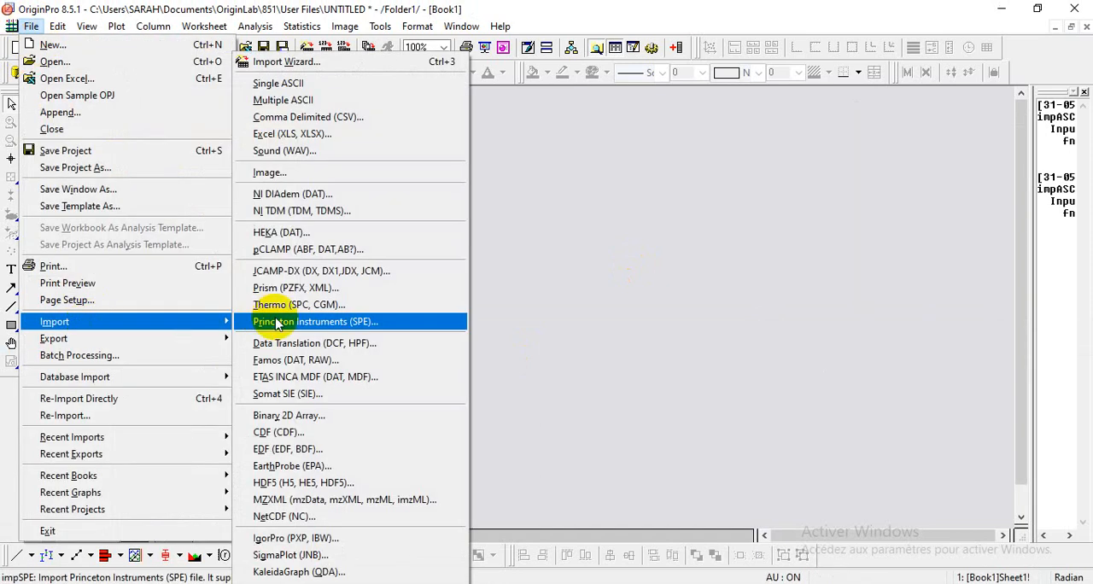
left_click(279, 83)
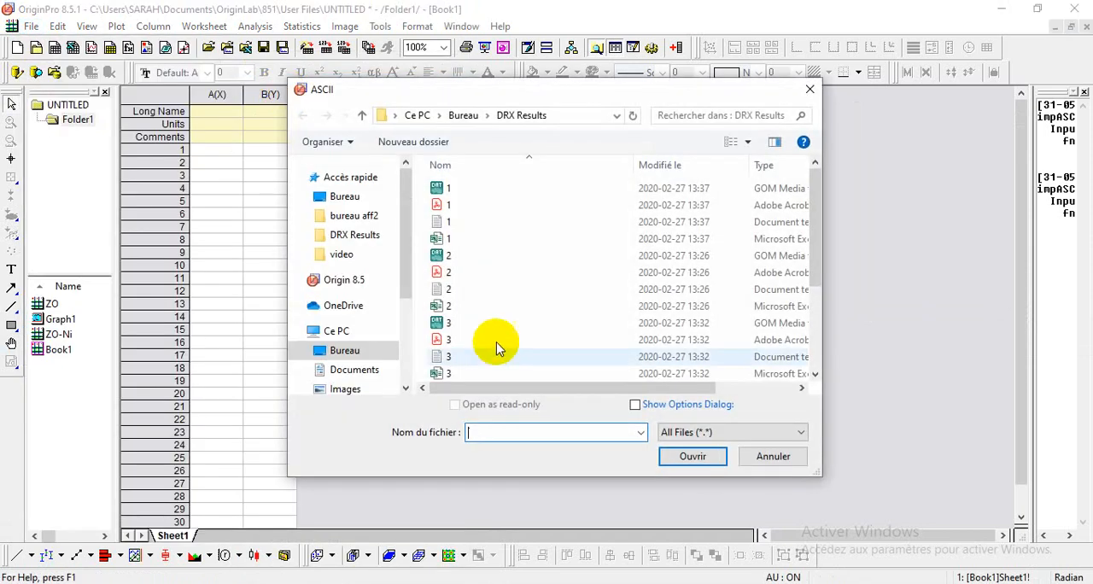
left_click_drag(817, 280, 825, 298)
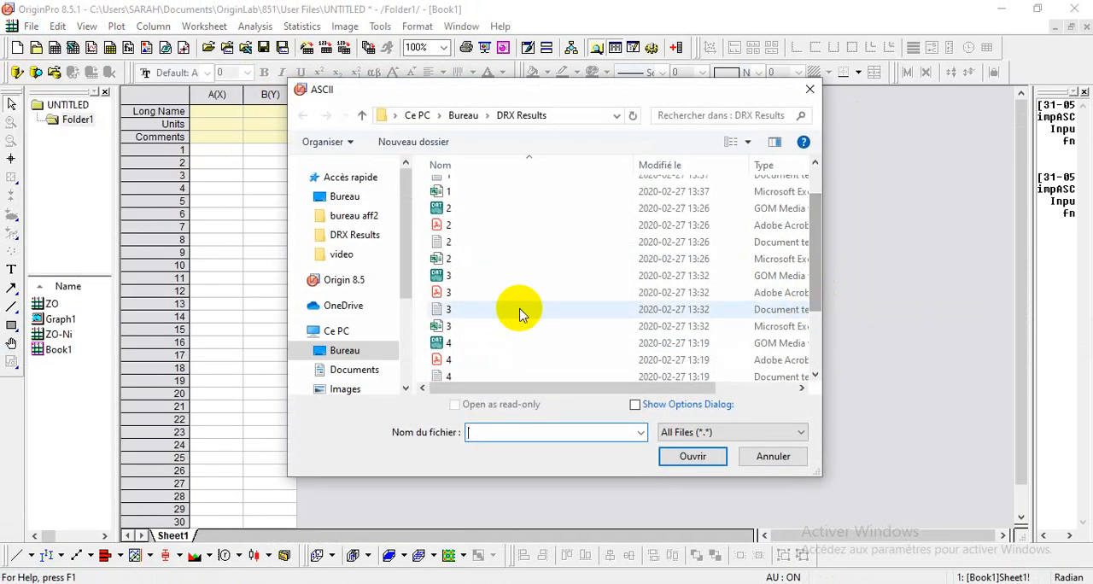
left_click(461, 312)
left_click(694, 456)
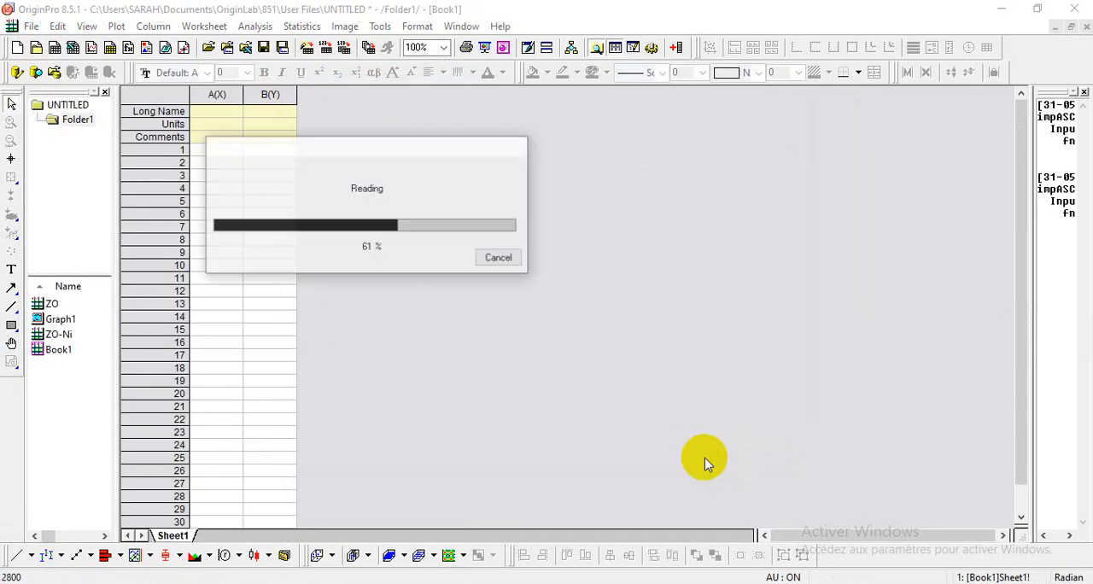
Step: Clear the Index values in column A and copy the X and Acquisition data from columns B and C into columns A and B
left_click(211, 93)
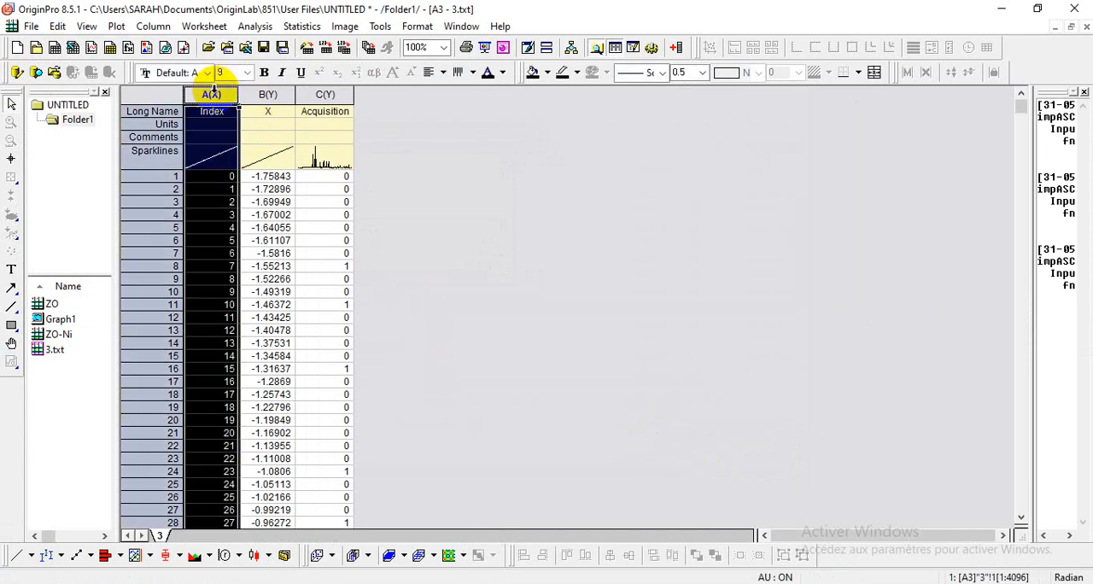
left_click(267, 94)
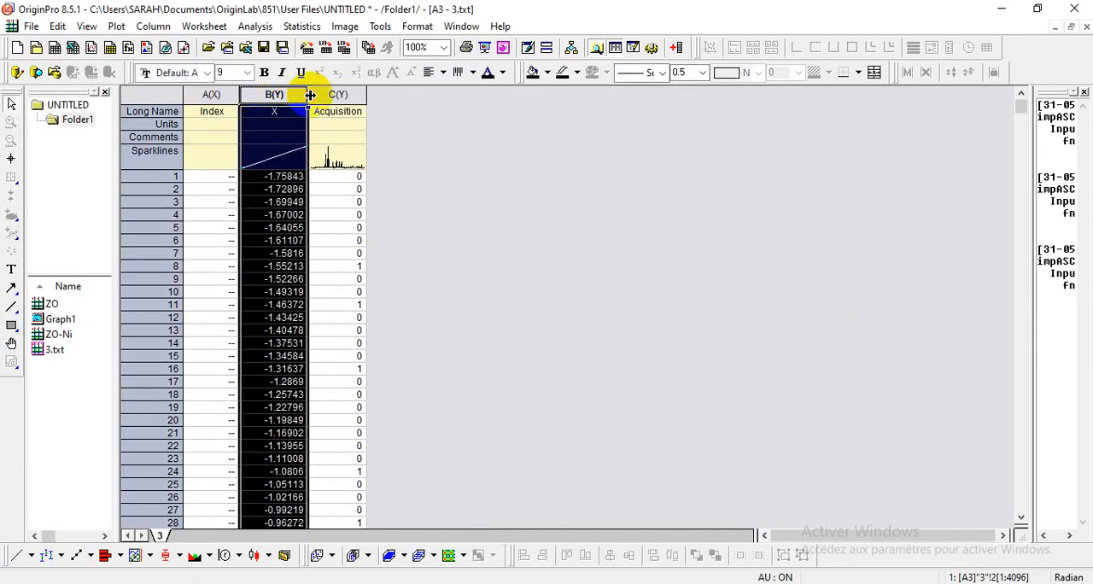
right_click(307, 91)
left_click(277, 96)
left_click_drag(273, 94, 324, 93)
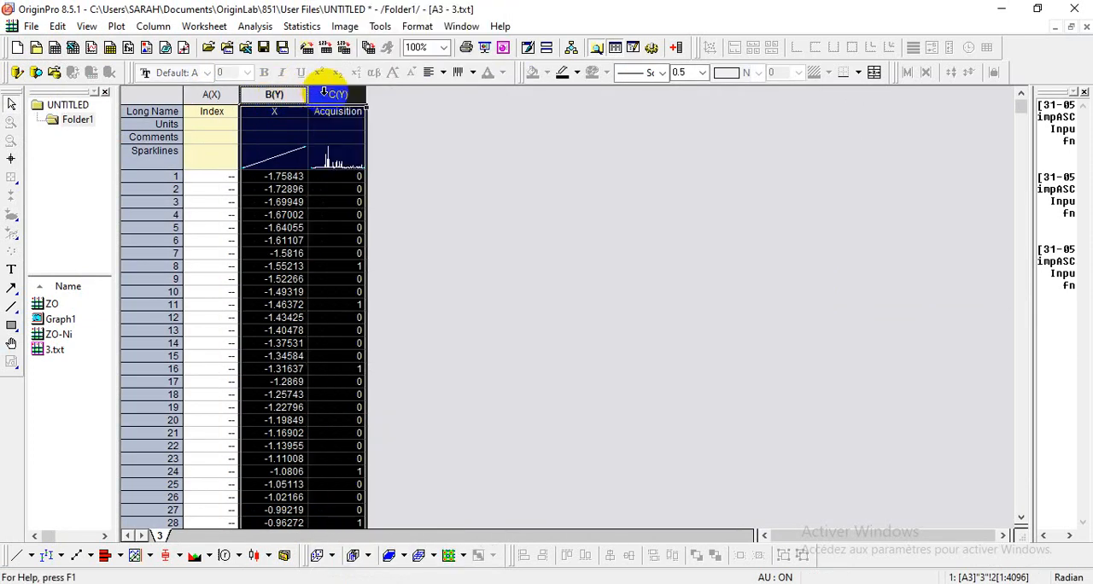
right_click(324, 85)
left_click(361, 46)
left_click(210, 94)
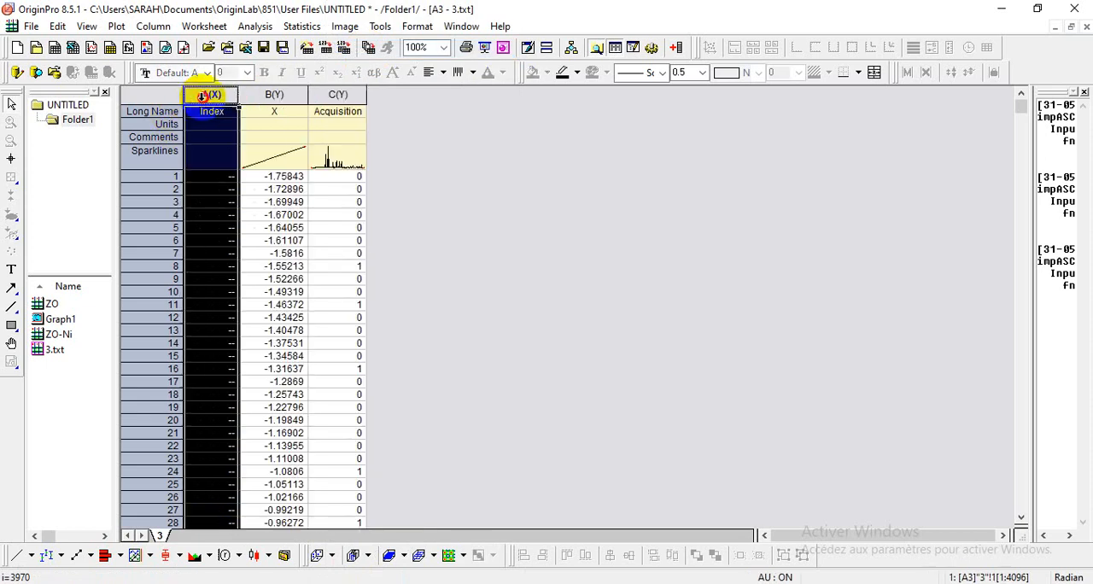
right_click(258, 108)
left_click(308, 100)
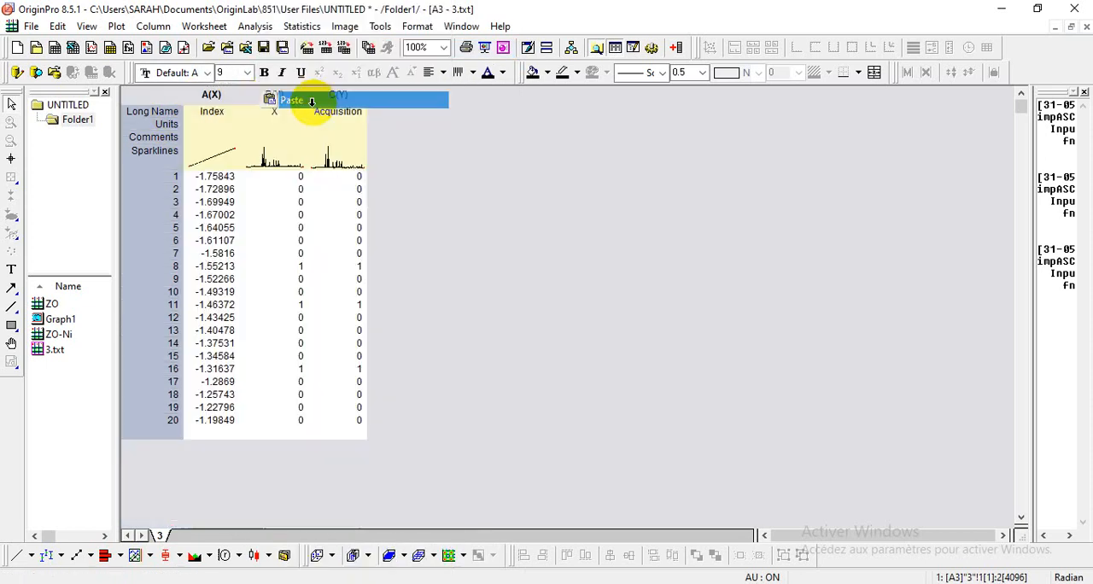
Step: Clear the long names, units and comments of columns A to C and the duplicate data in column C
left_click_drag(235, 115, 363, 141)
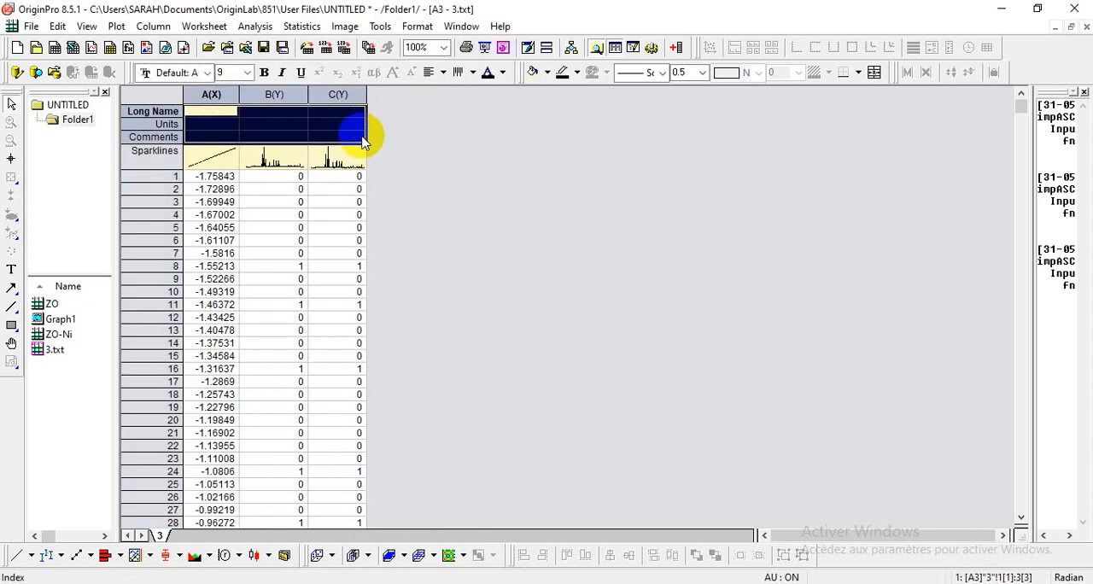
left_click(350, 96)
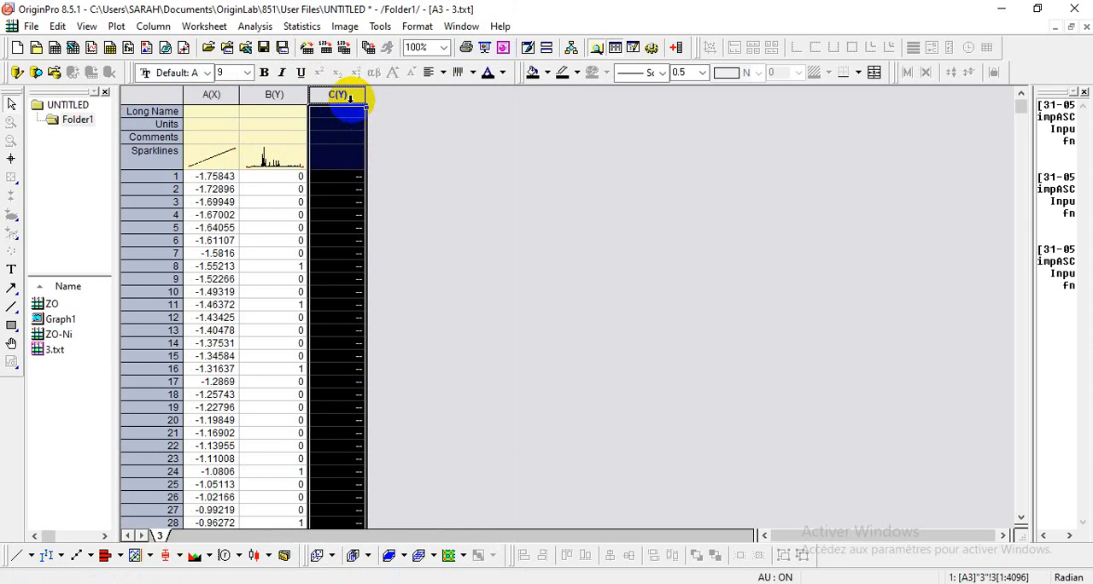
Step: Copy the 2 Théta and Intensité long names and units from workbook ZO into workbook 3.txt, and rename that workbook ZO-Cu
double_click(47, 304)
left_click_drag(210, 111, 267, 124)
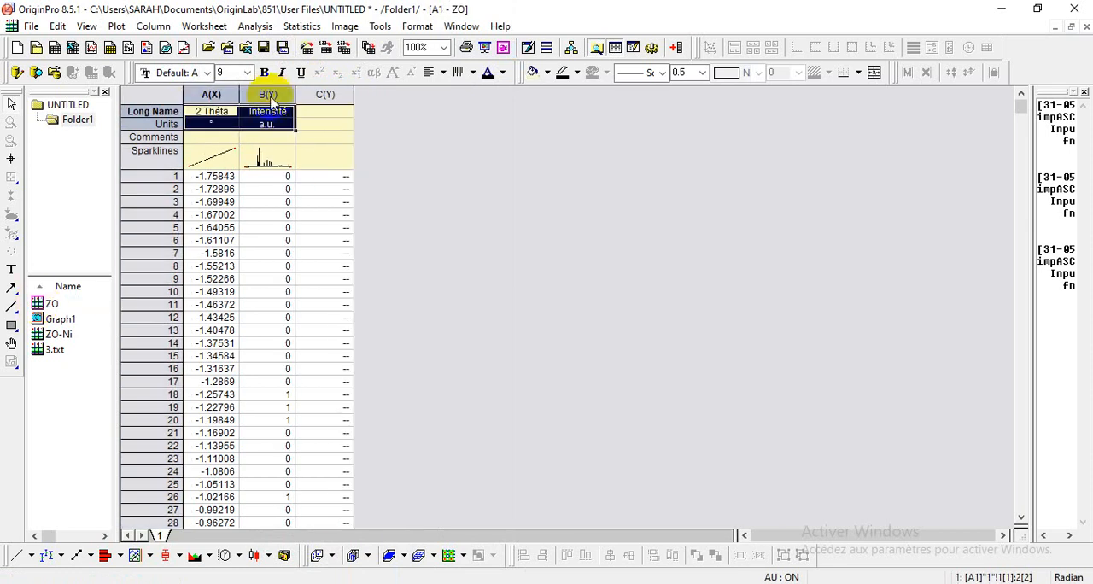
right_click(269, 128)
left_click(299, 151)
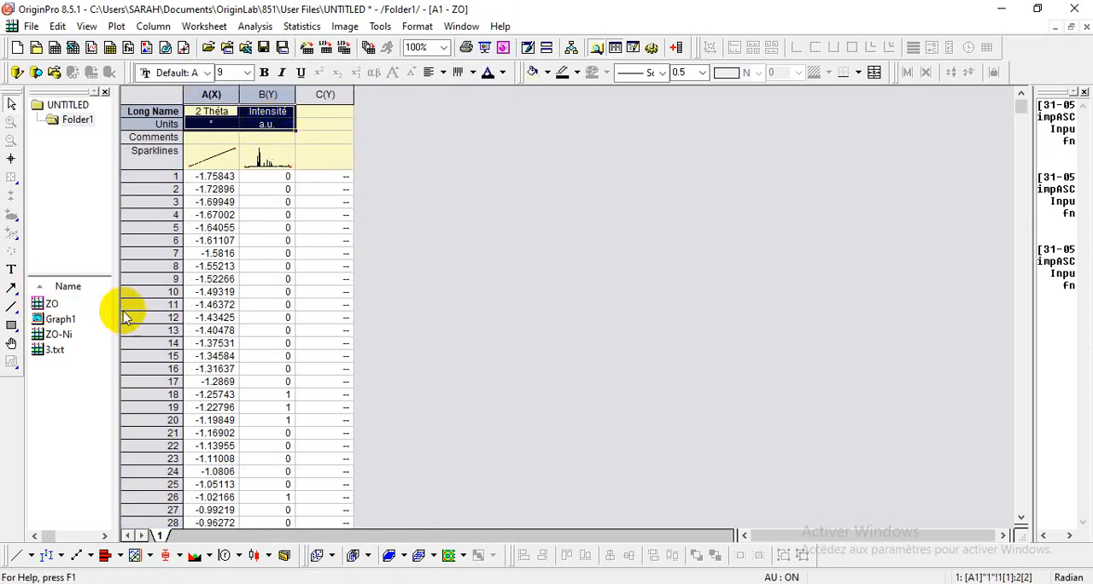
double_click(47, 349)
left_click_drag(214, 113, 264, 125)
right_click(265, 128)
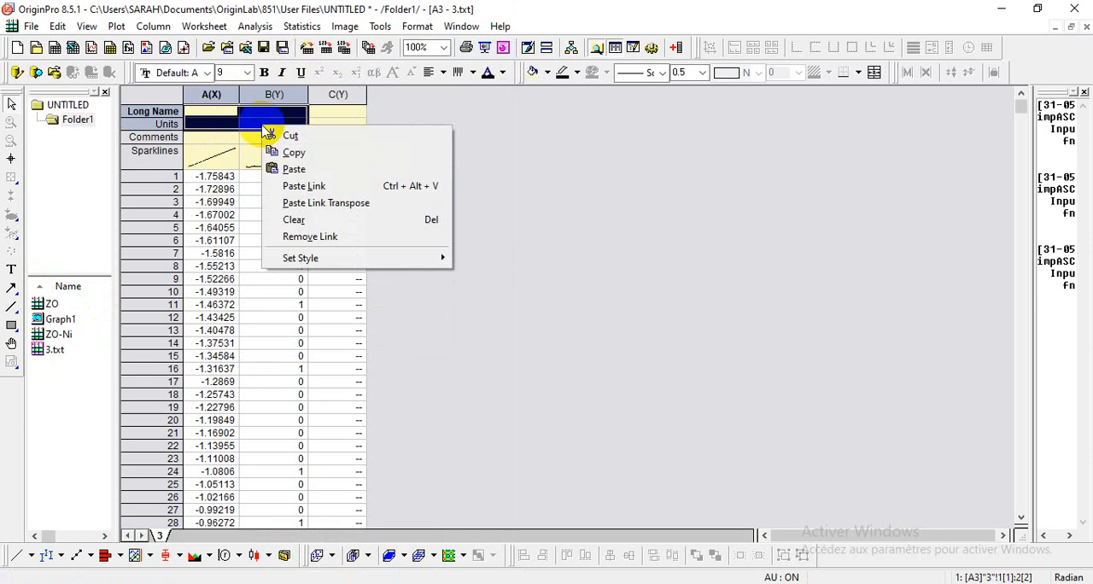
left_click(305, 169)
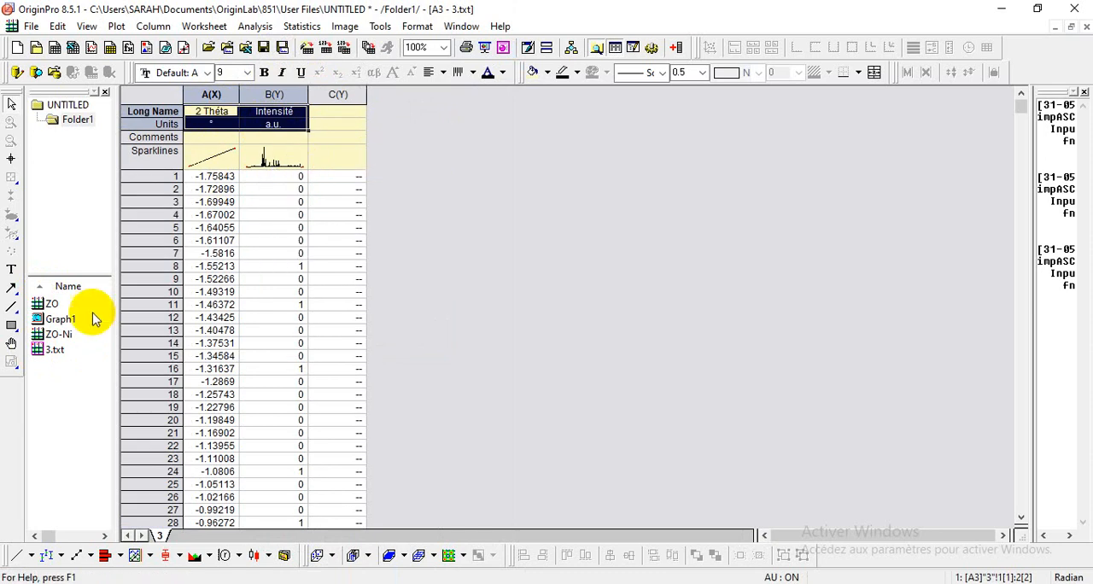
right_click(41, 351)
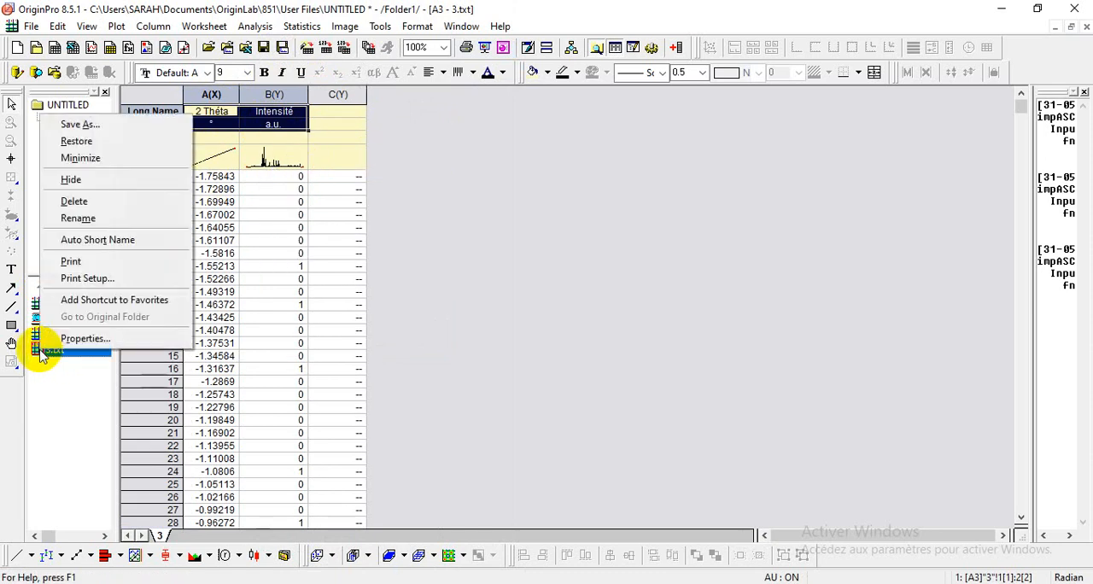
left_click(113, 217)
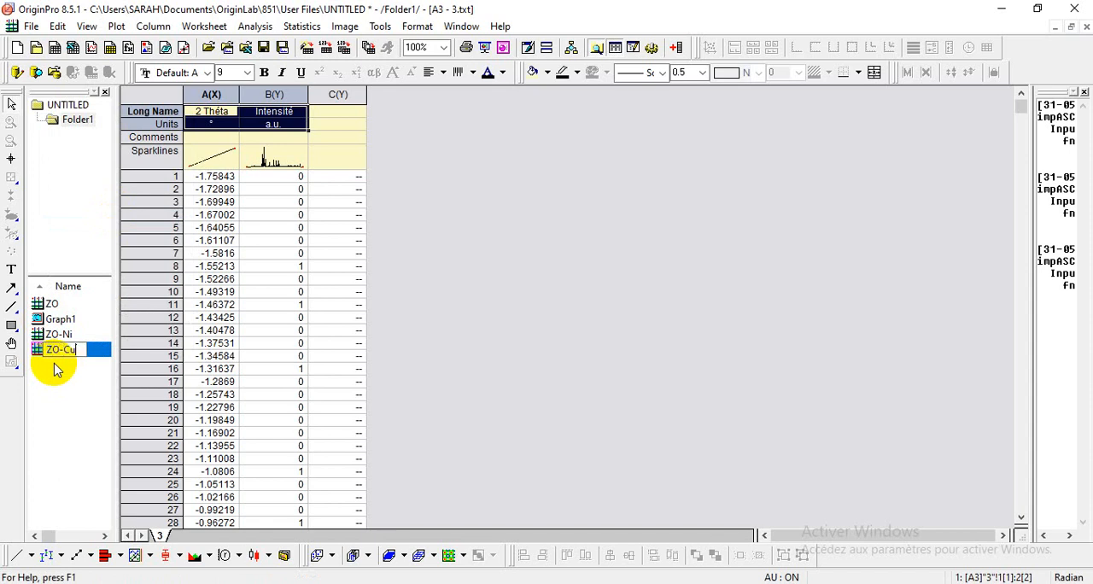
Step: Create a new workbook and import the text file 4 from the DRX Results folder into it as Single ASCII
left_click(54, 48)
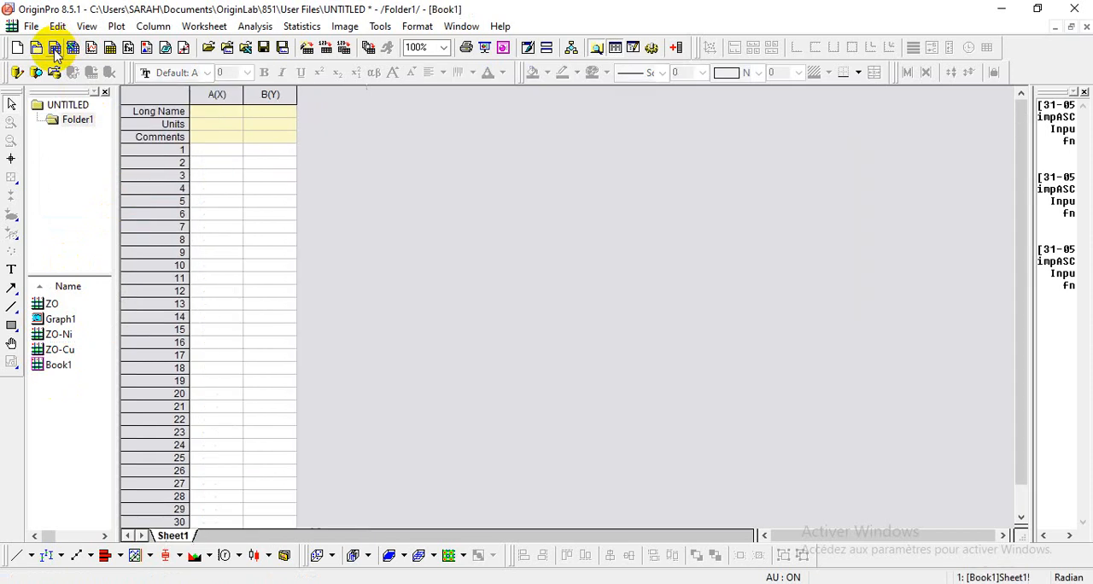
left_click(30, 26)
mouse_move(103, 321)
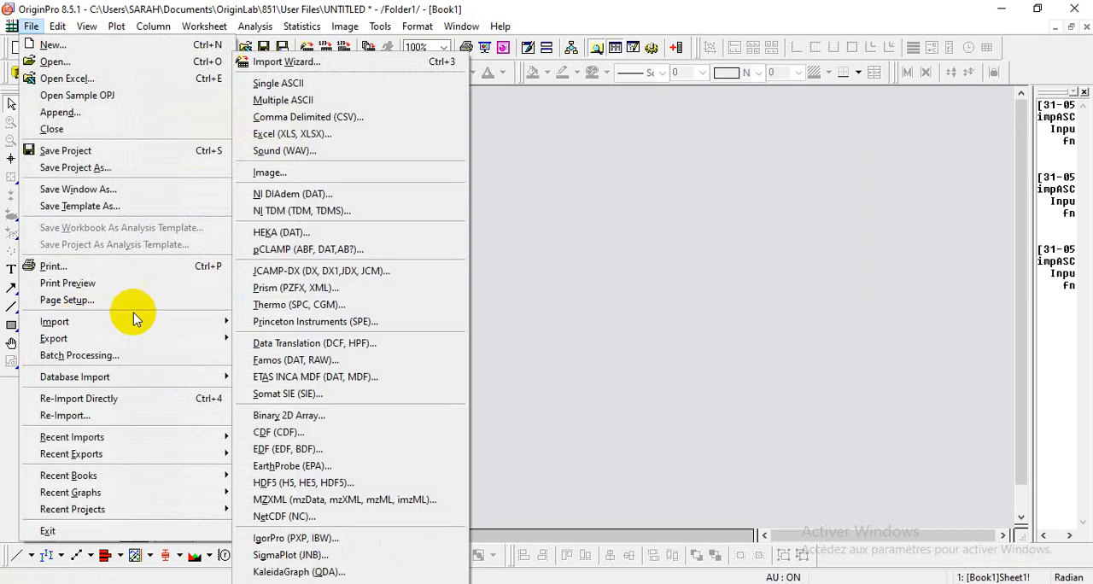
left_click(303, 83)
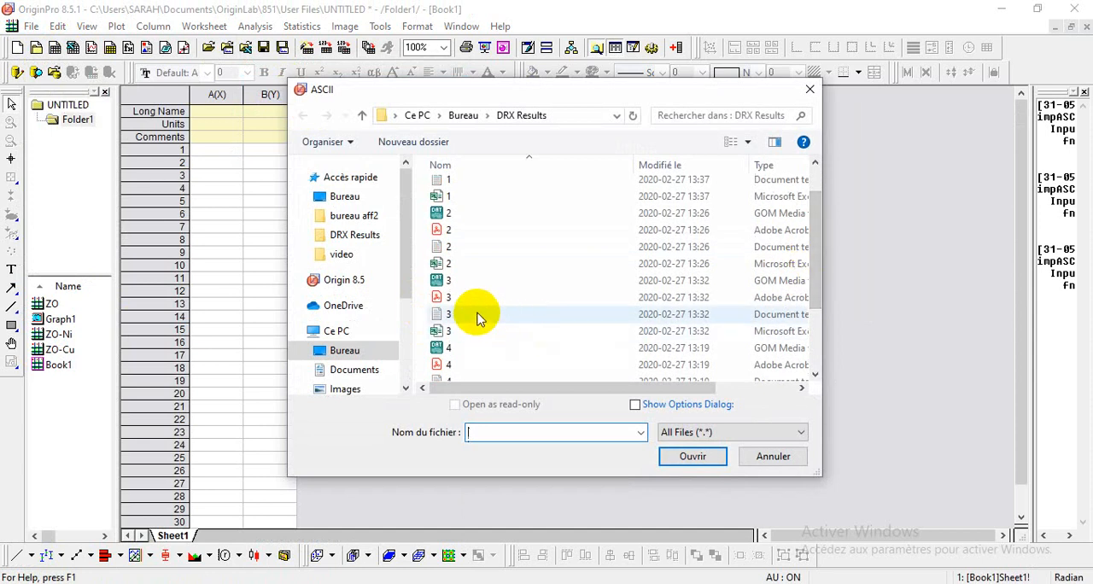
left_click(471, 378)
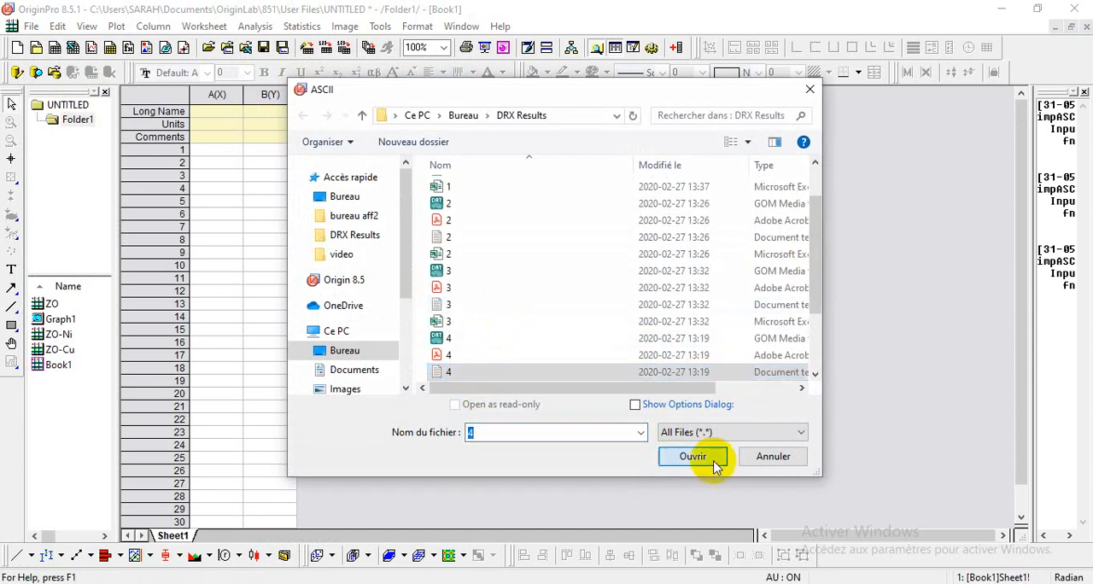
left_click(705, 458)
Step: Replace the Index values in column A by moving the data of columns B and C into A and B, and clear column C's long name
left_click(238, 97)
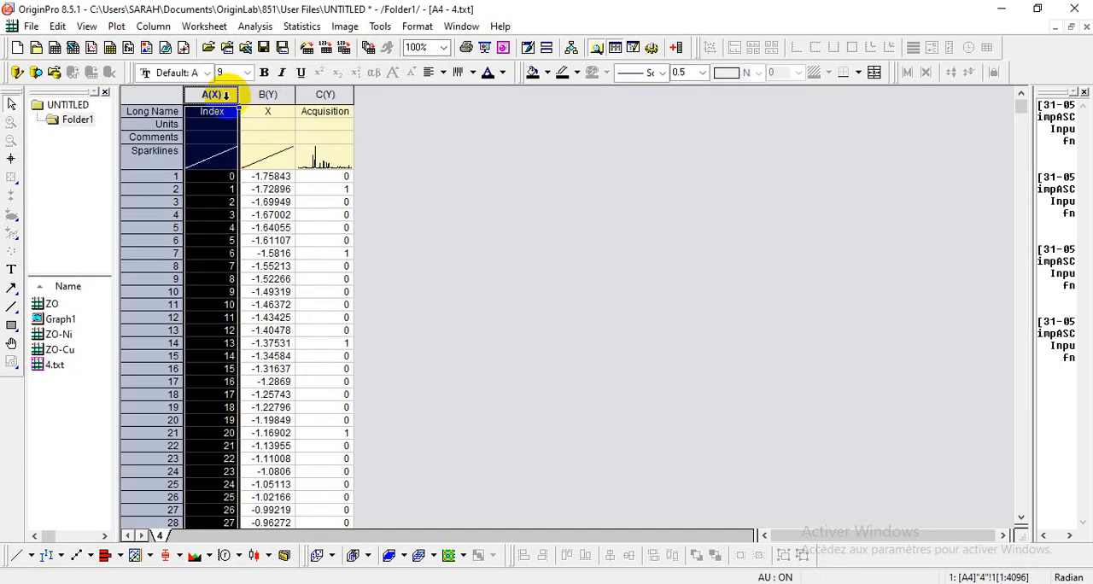
left_click_drag(266, 94, 316, 95)
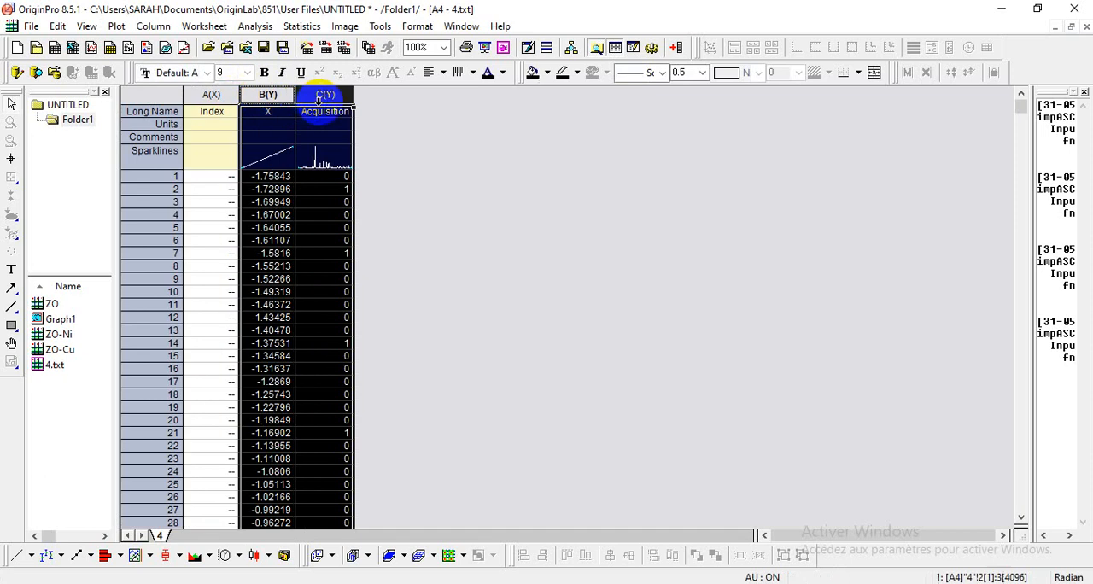
right_click(320, 95)
left_click(371, 38)
left_click_drag(215, 94, 264, 99)
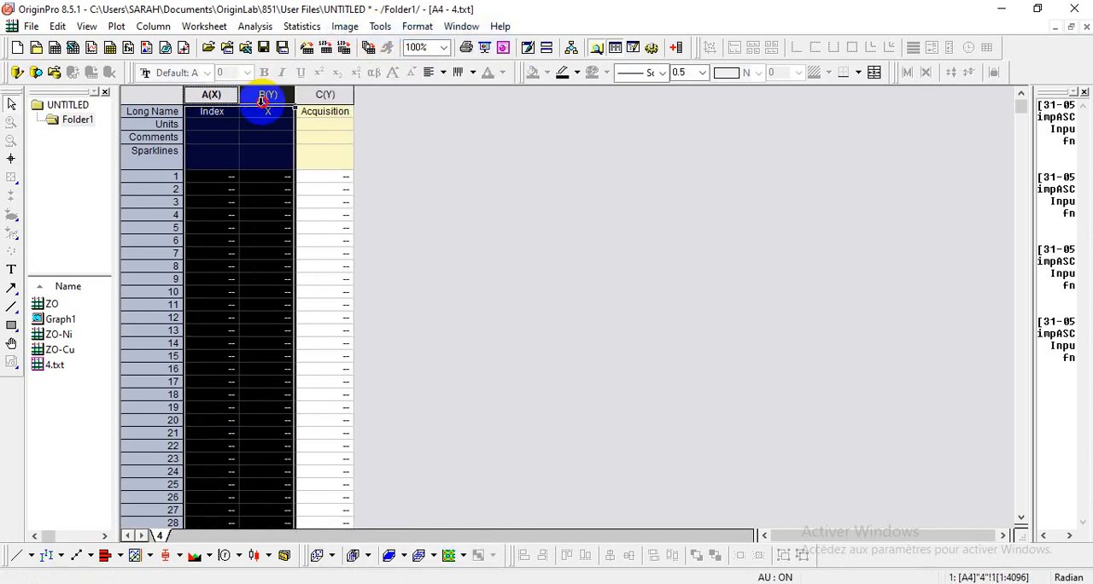
right_click(264, 98)
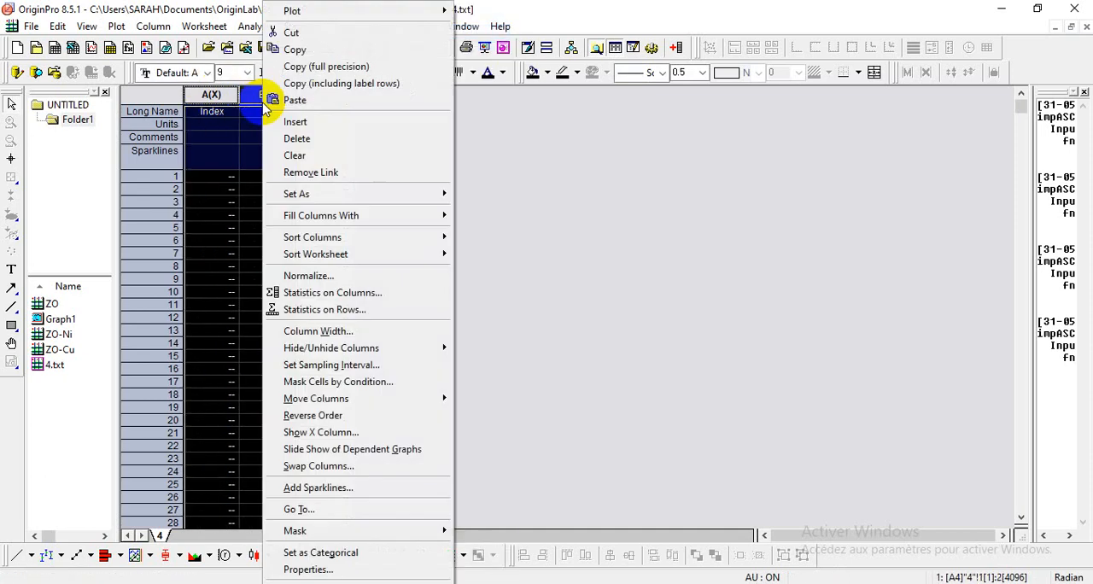
left_click(312, 99)
left_click(324, 94)
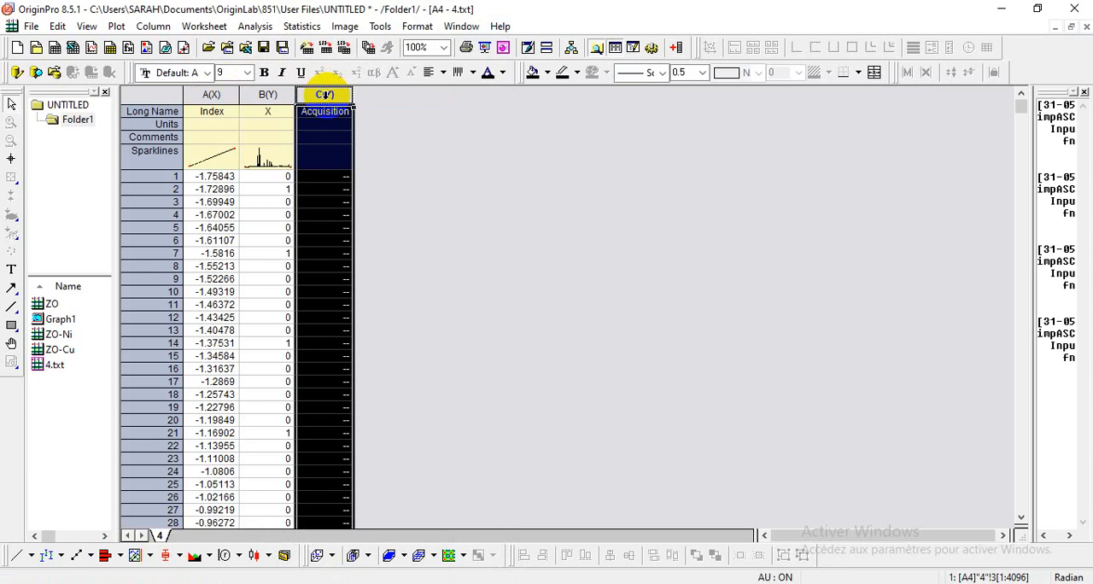
left_click(339, 114)
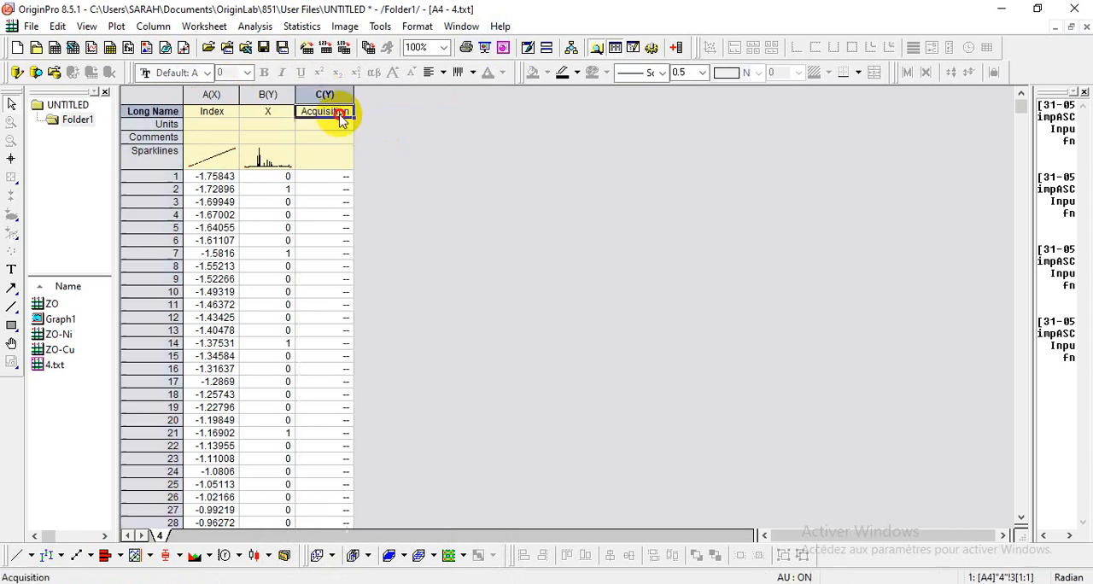
left_click(60, 366)
right_click(60, 366)
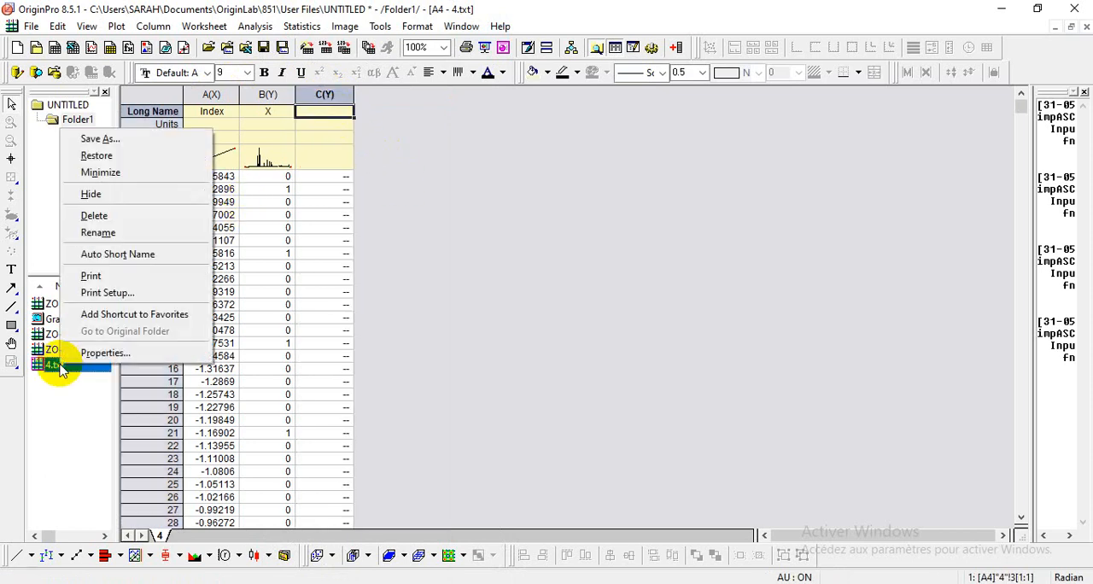
left_click(116, 231)
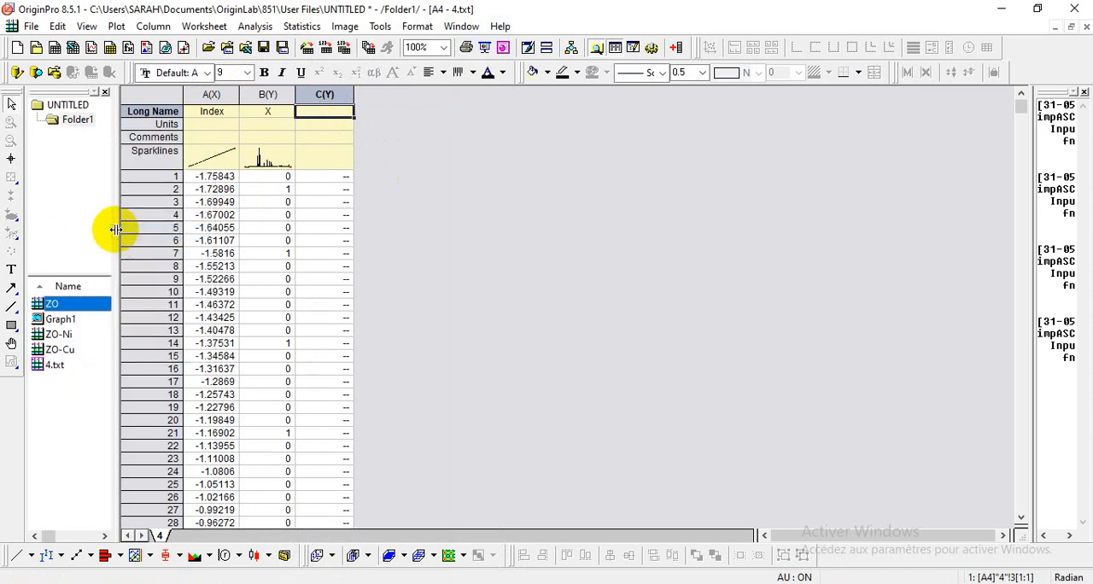
Step: Rename the 4.txt workbook as ZO-Ag
left_click(48, 365)
right_click(49, 366)
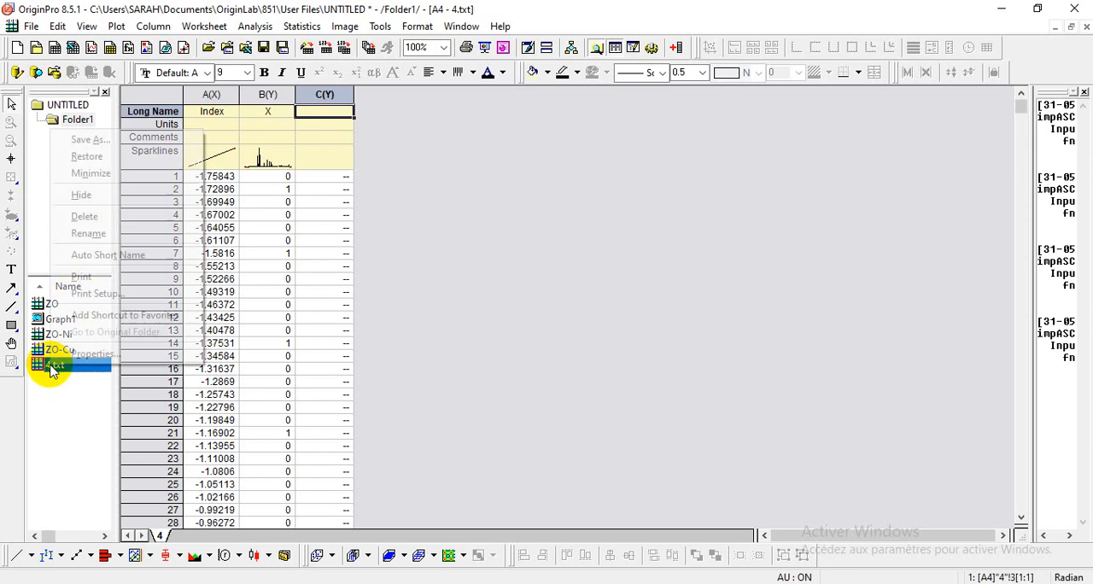
left_click(105, 233)
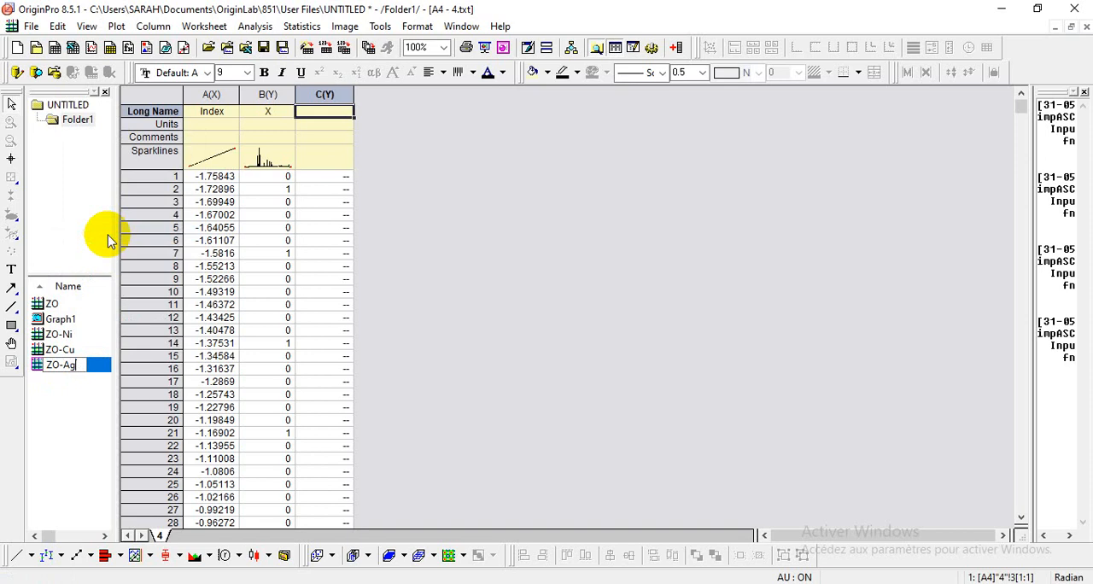
left_click(68, 395)
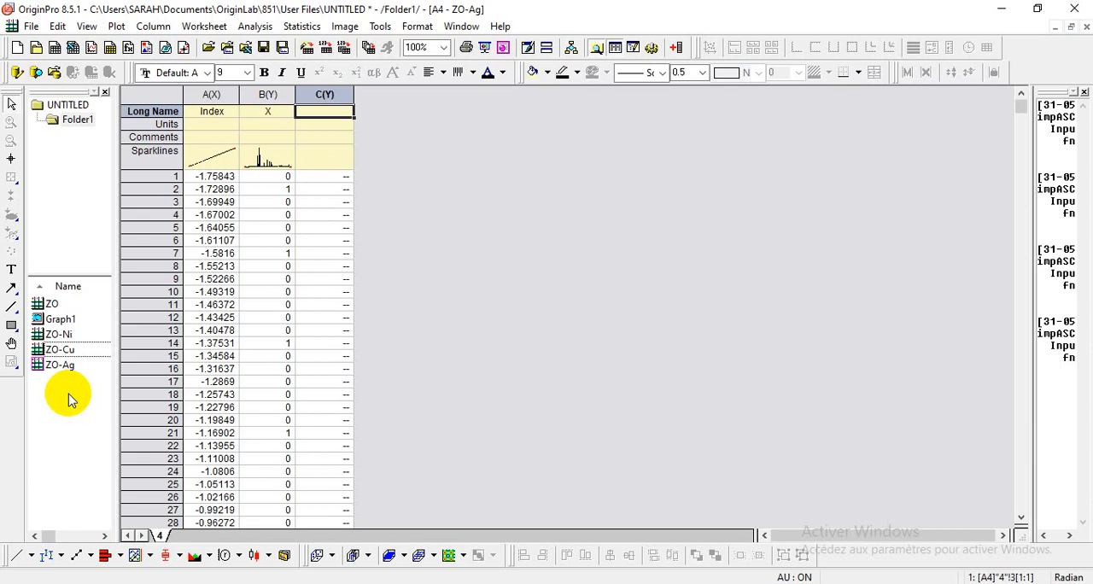
Step: Create a new empty workbook and rename it Tot
left_click(54, 49)
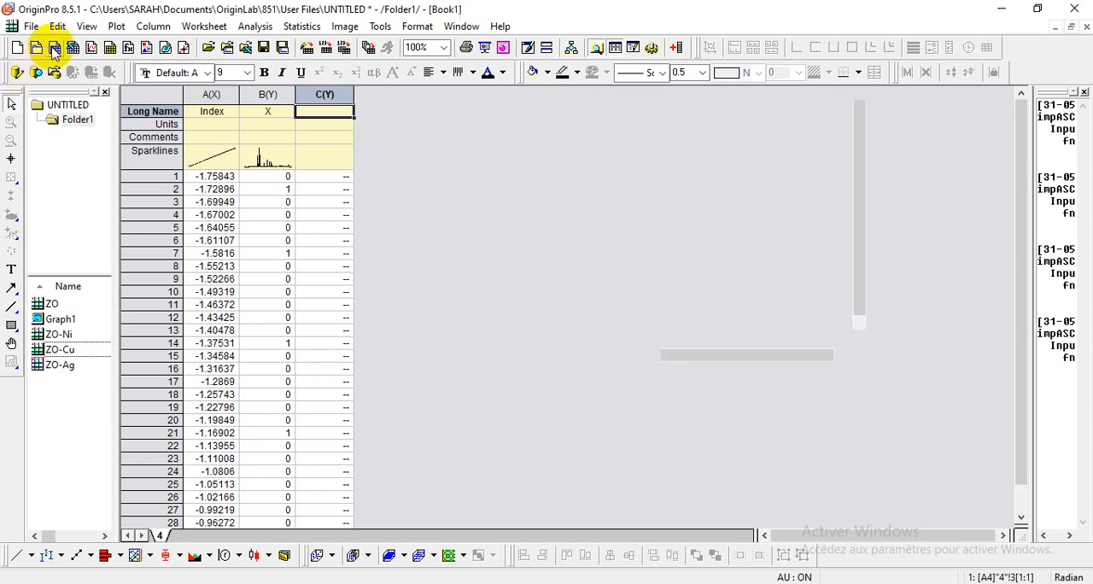
left_click(58, 381)
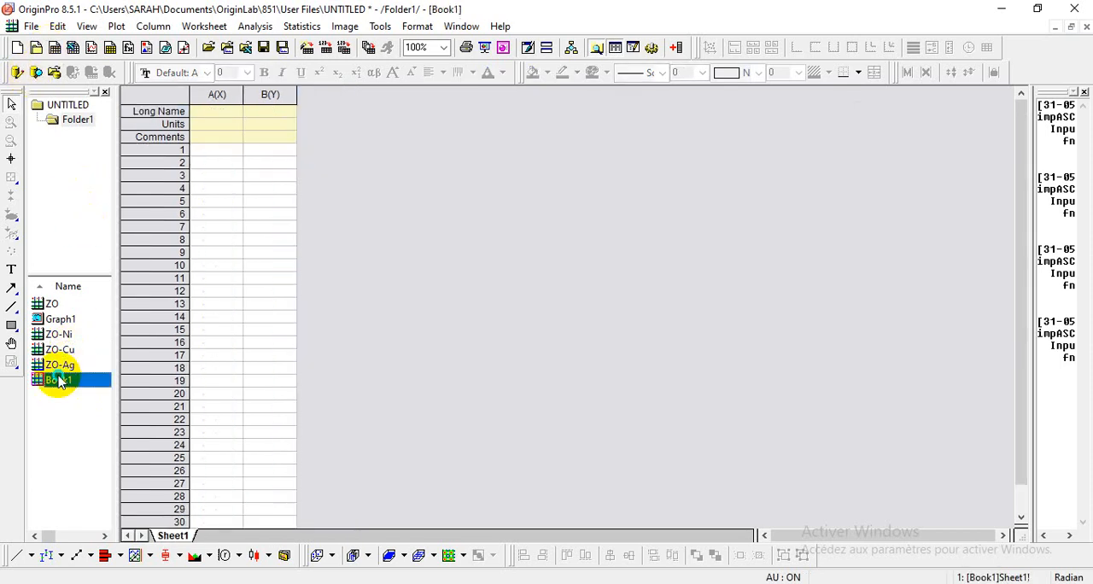
right_click(60, 381)
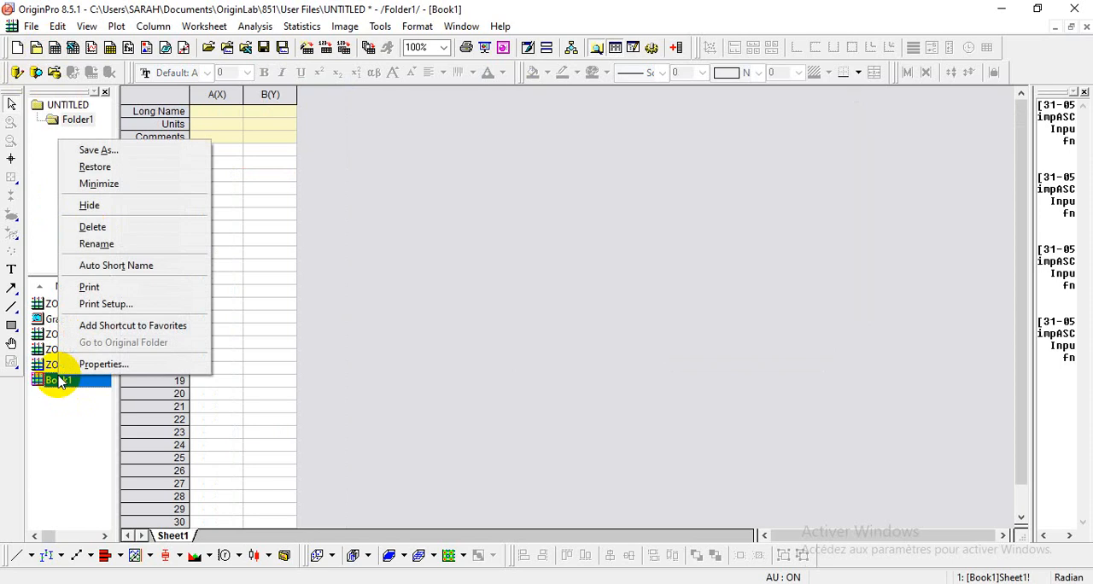
left_click(116, 245)
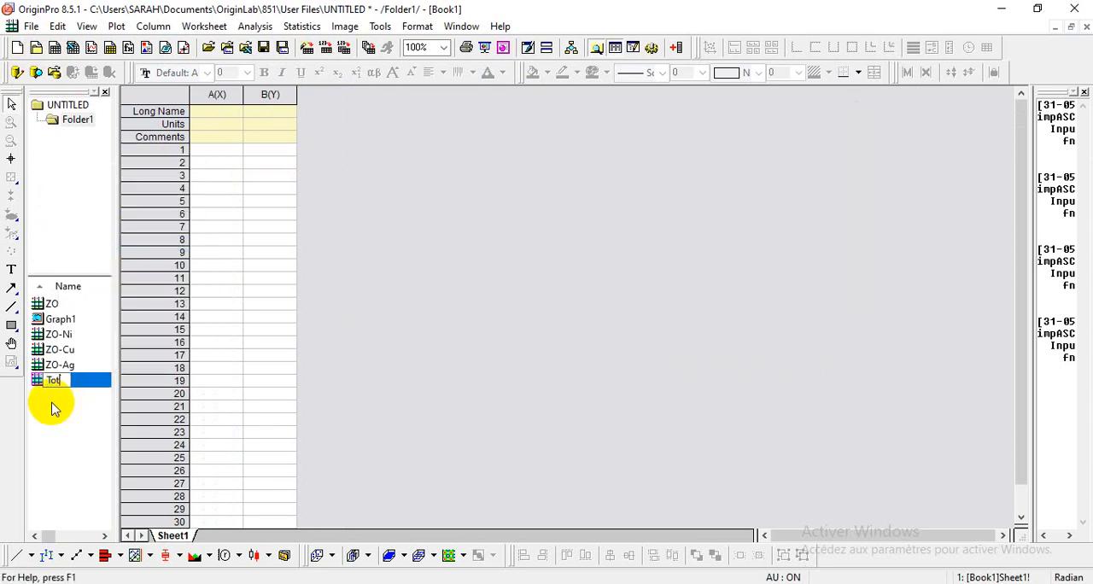
type("Tot")
key("Return")
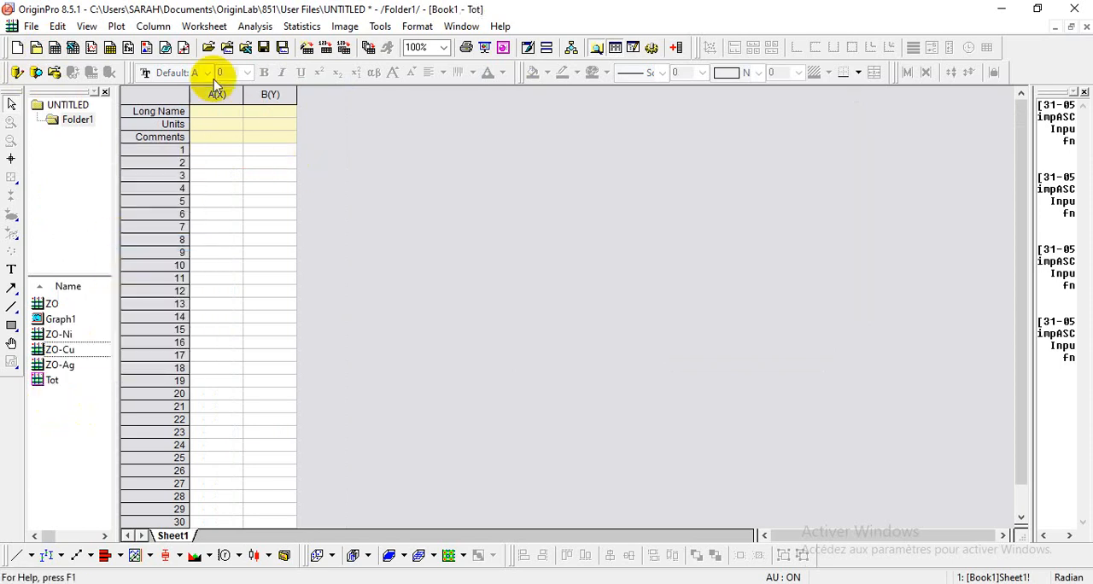
Step: Add three new columns, C to E, to the Tot worksheet
left_click(676, 49)
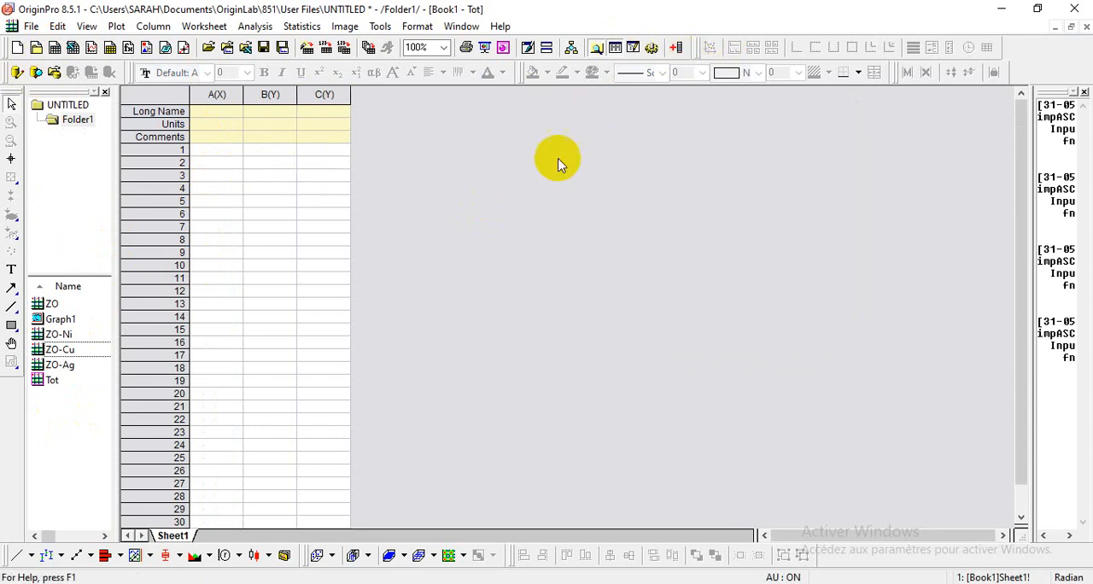
left_click(677, 49)
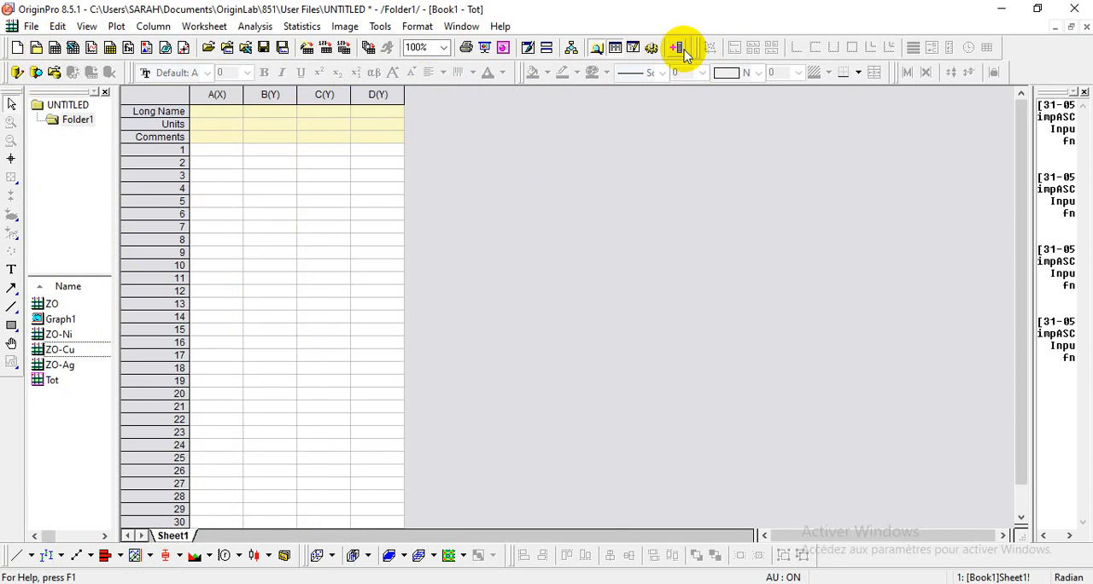
left_click(677, 50)
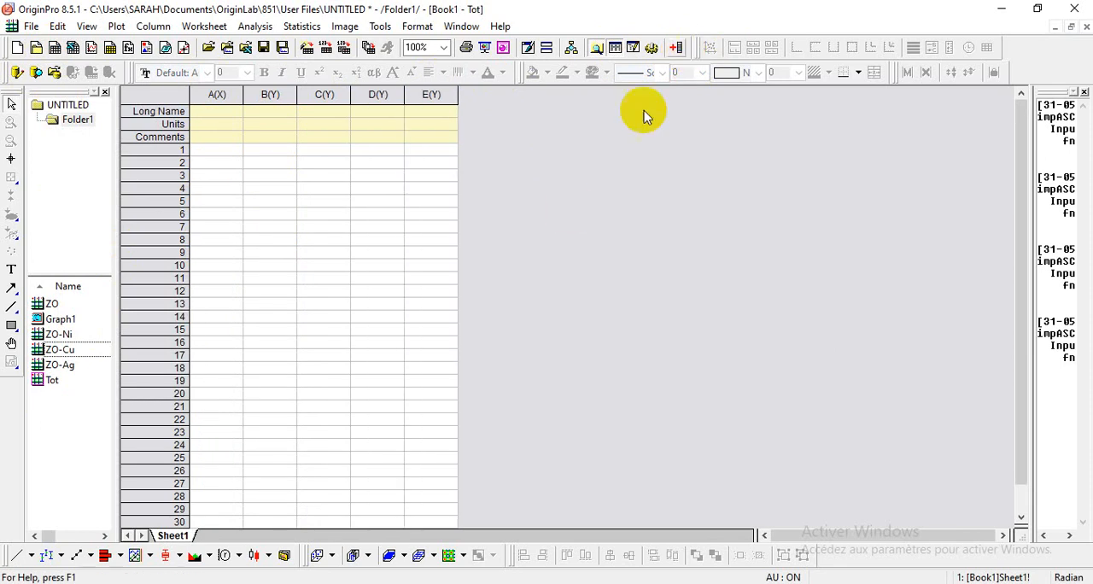
Step: Copy the data of columns A and B from workbook ZO into columns A and B of workbook Tot
double_click(41, 306)
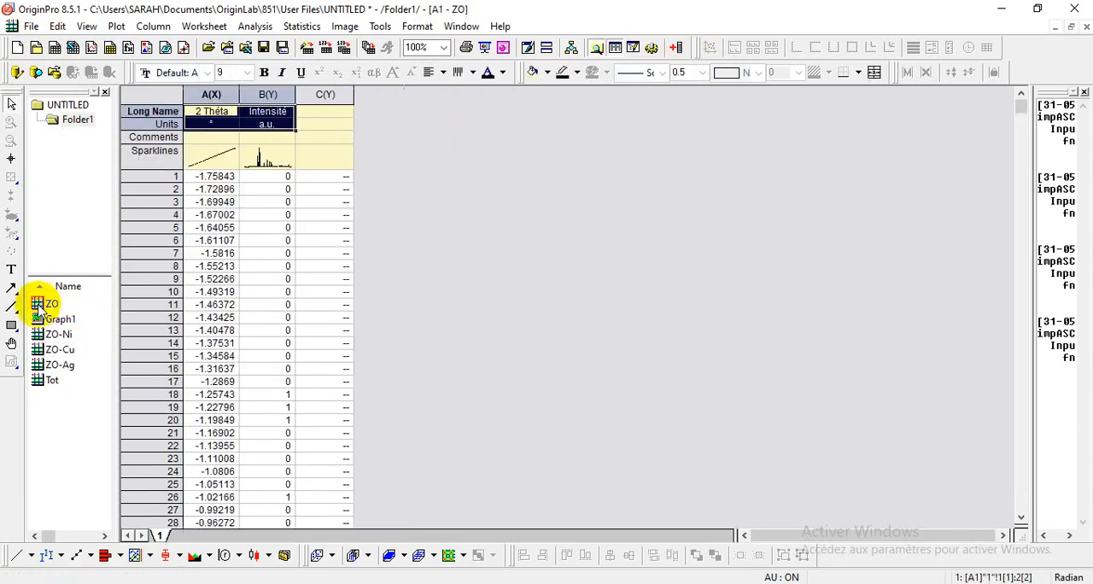
left_click_drag(211, 94, 254, 94)
right_click(254, 94)
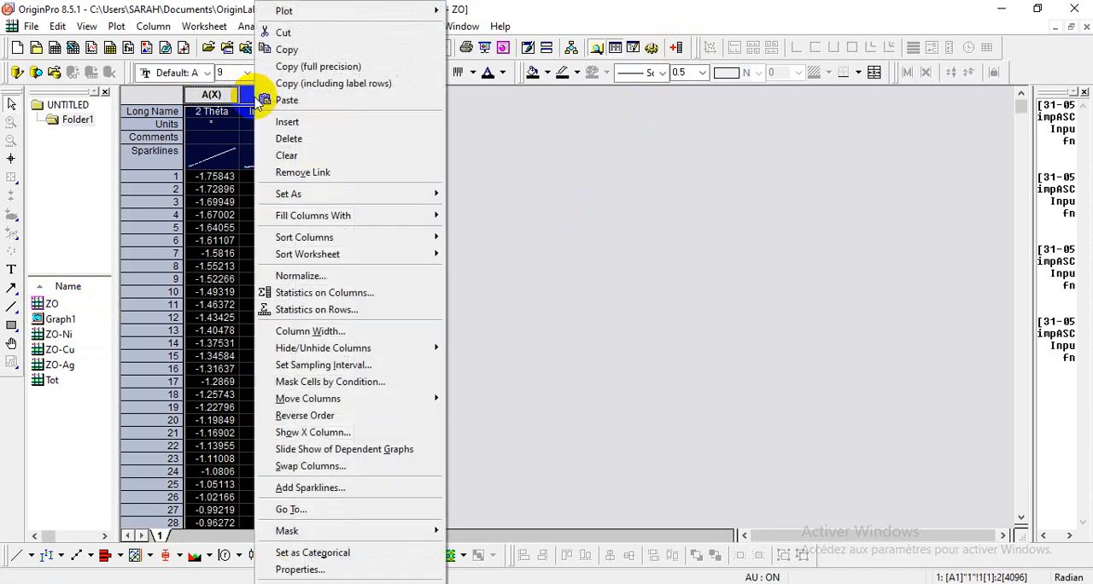
left_click(320, 49)
double_click(34, 380)
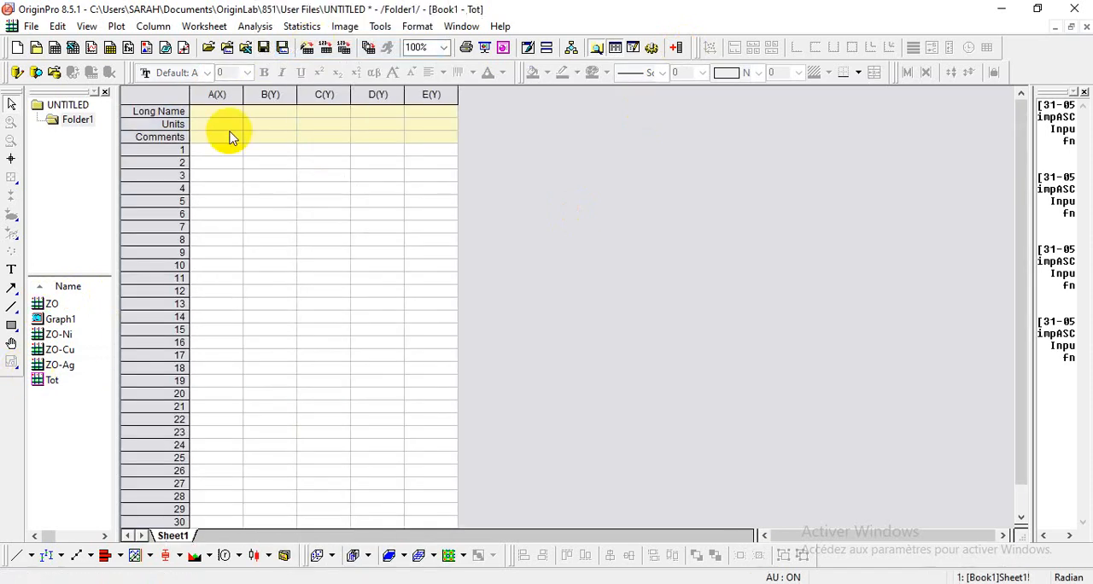
left_click_drag(215, 94, 254, 94)
right_click(273, 99)
left_click(305, 101)
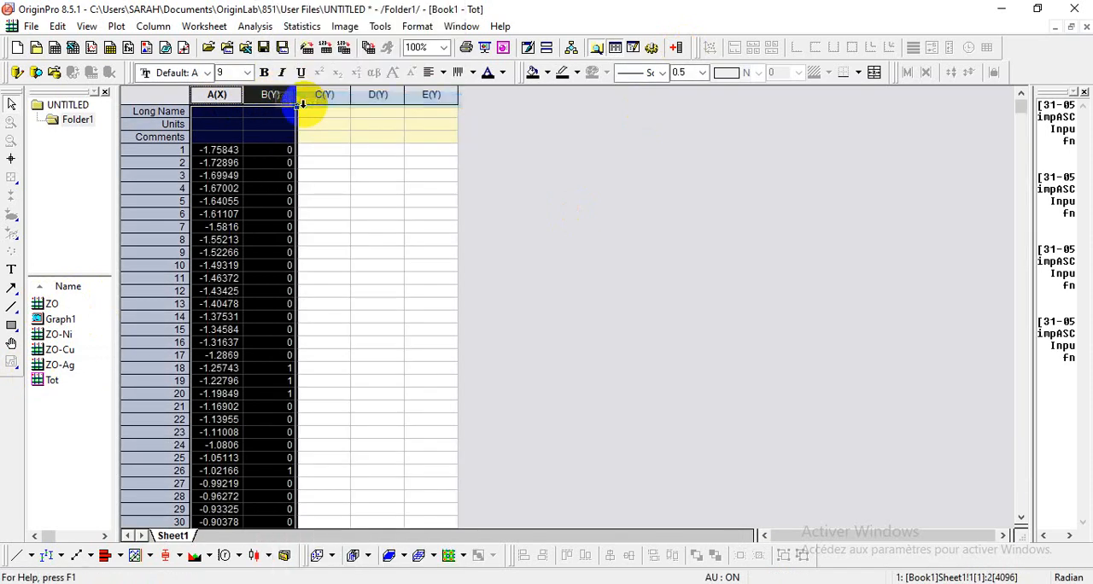
Step: Copy the intensity data of column B from workbook ZO-Ni into column C of workbook Tot
double_click(37, 335)
right_click(265, 100)
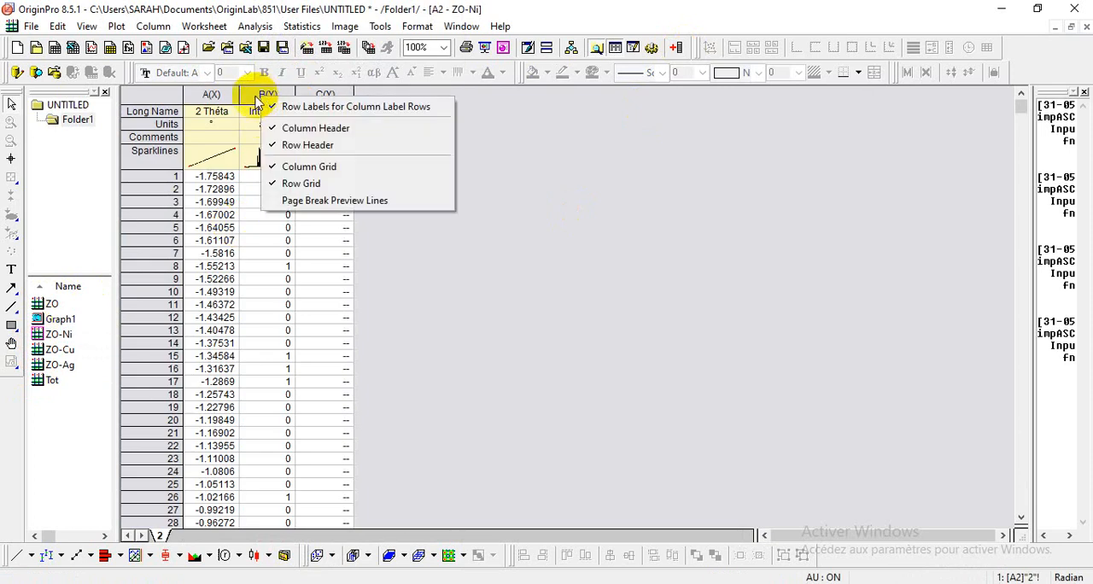
left_click(259, 94)
right_click(265, 95)
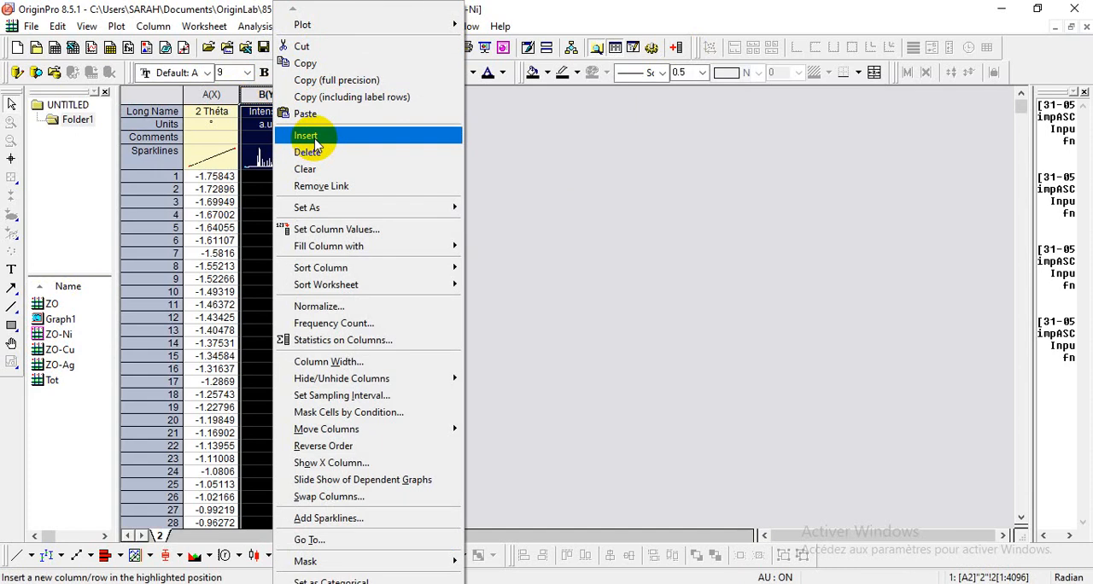
left_click(328, 69)
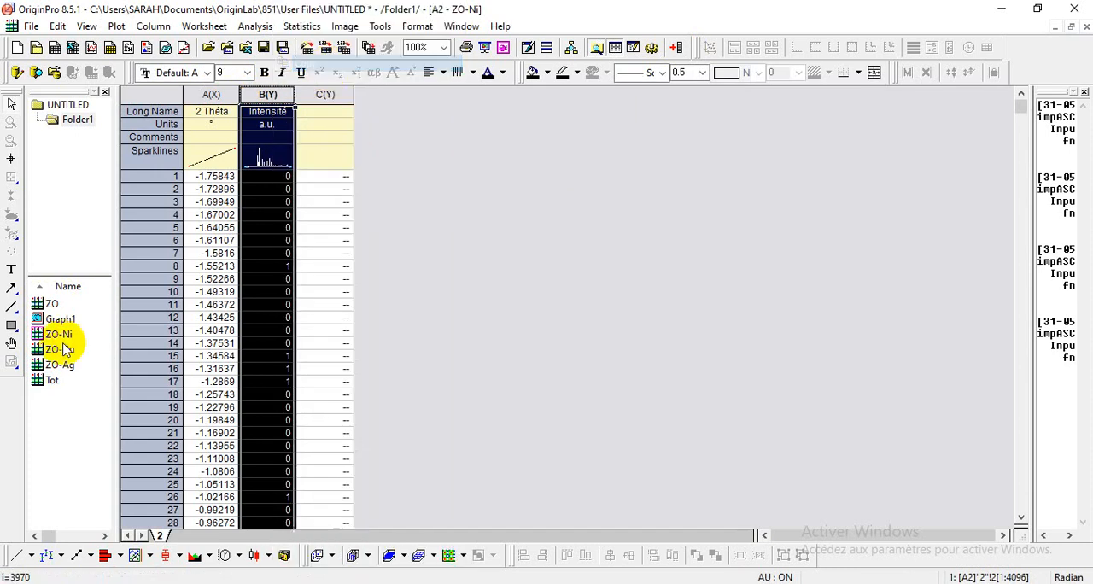
double_click(47, 380)
left_click(325, 94)
right_click(329, 90)
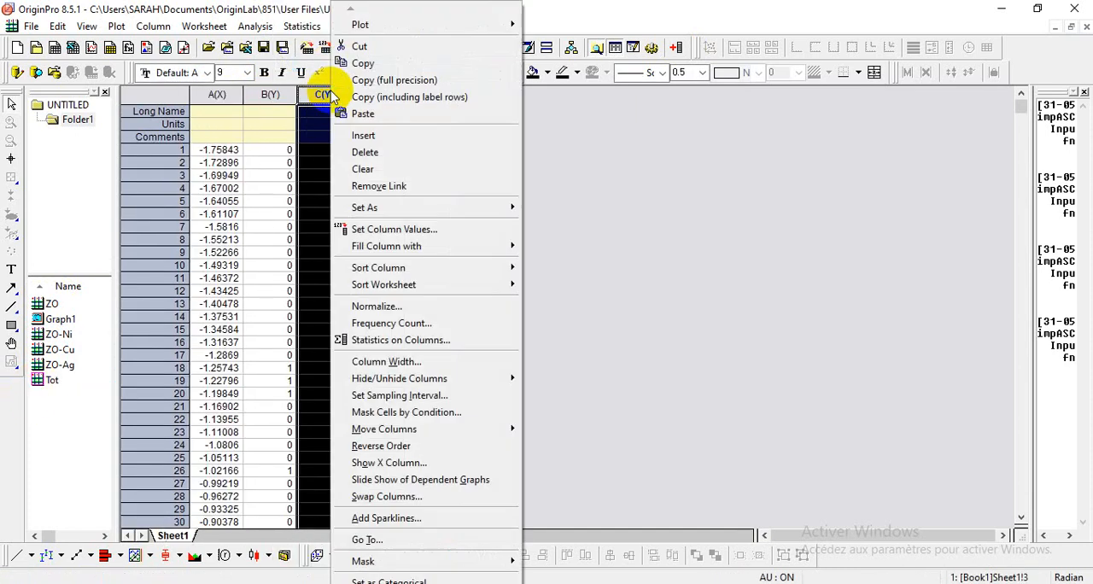
left_click(381, 120)
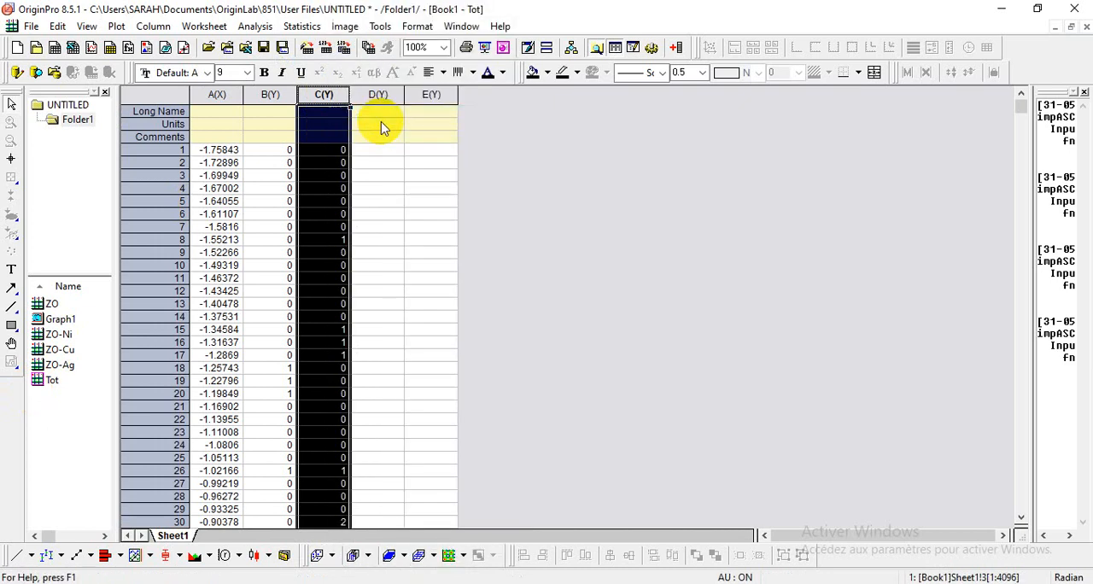
Step: Copy the intensity data of column B from workbook ZO-Cu into column D of workbook Tot
double_click(45, 350)
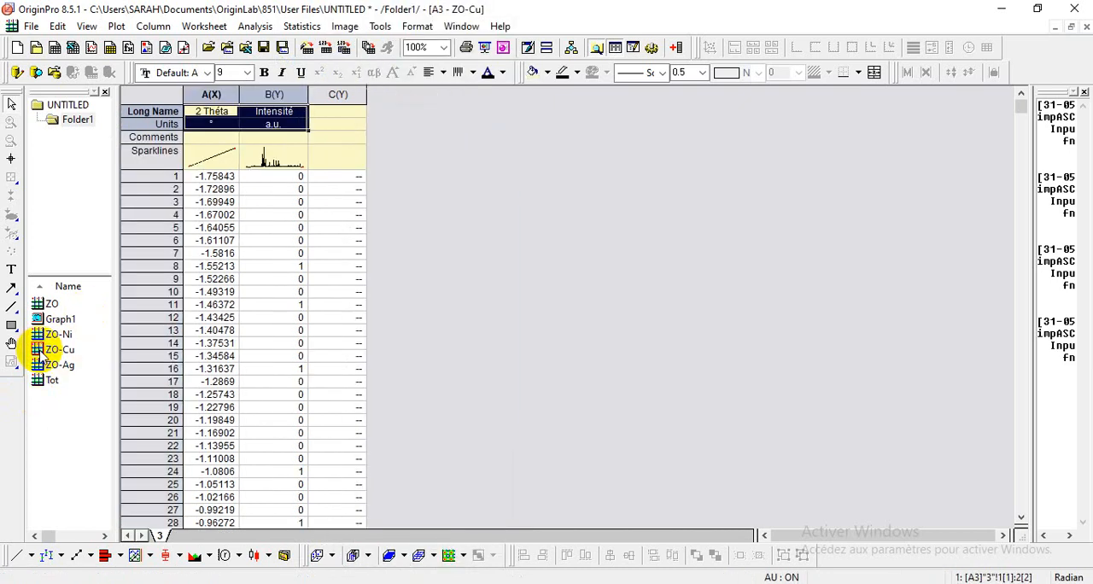
left_click(270, 94)
right_click(272, 95)
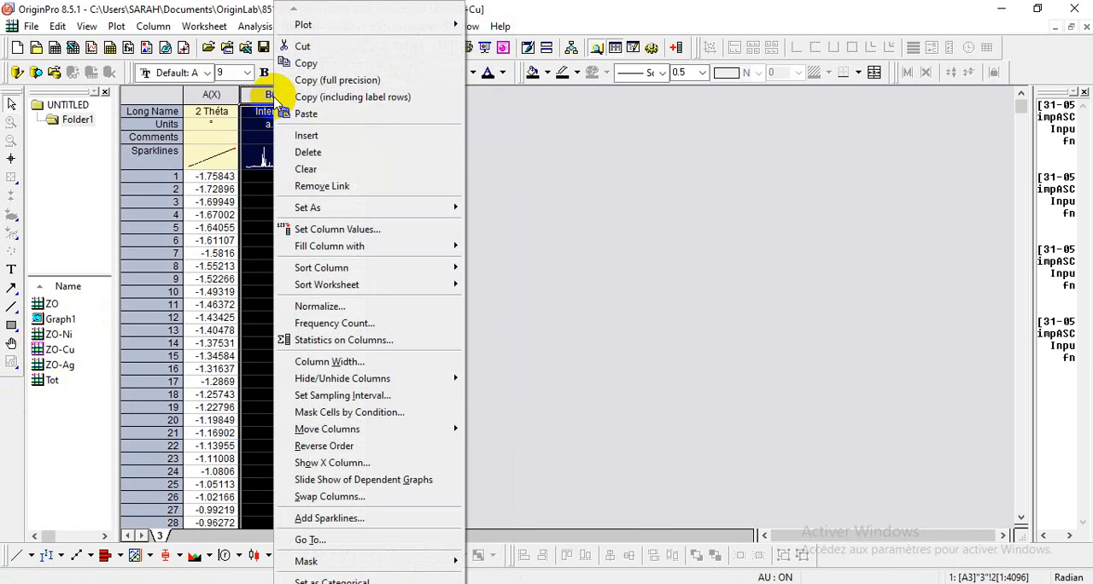
left_click(312, 62)
double_click(39, 381)
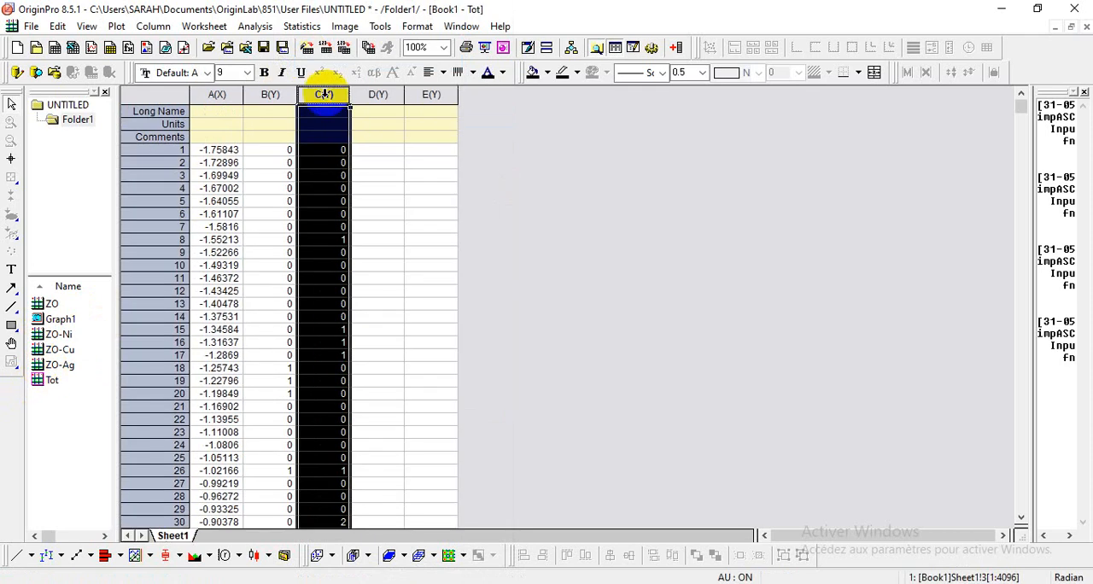
left_click(373, 94)
right_click(374, 94)
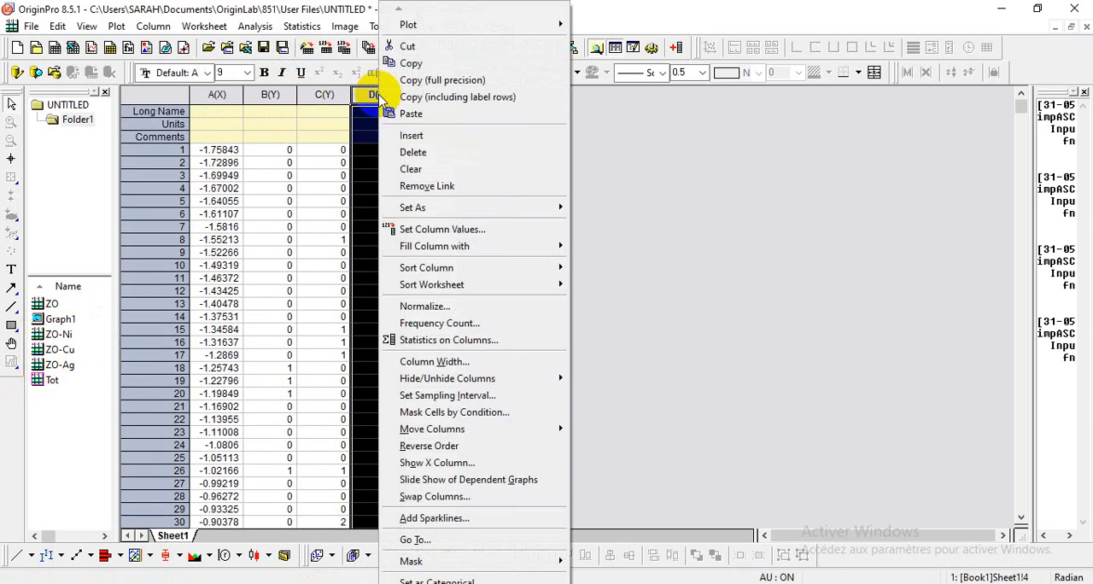
left_click(429, 116)
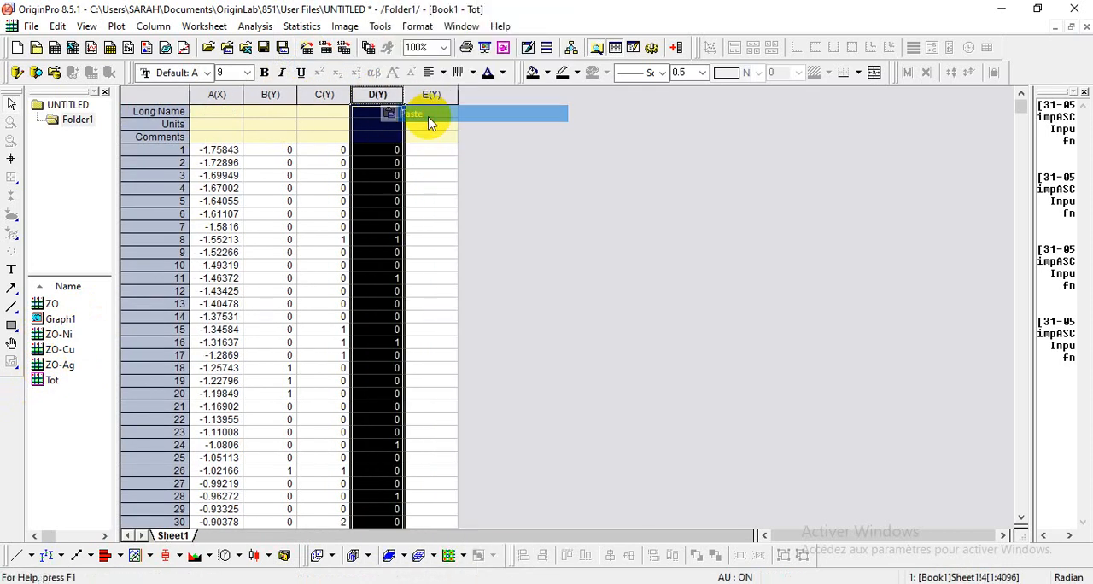
Step: Copy the data of column B from workbook ZO-Ag into column E of workbook Tot
double_click(39, 364)
left_click(268, 94)
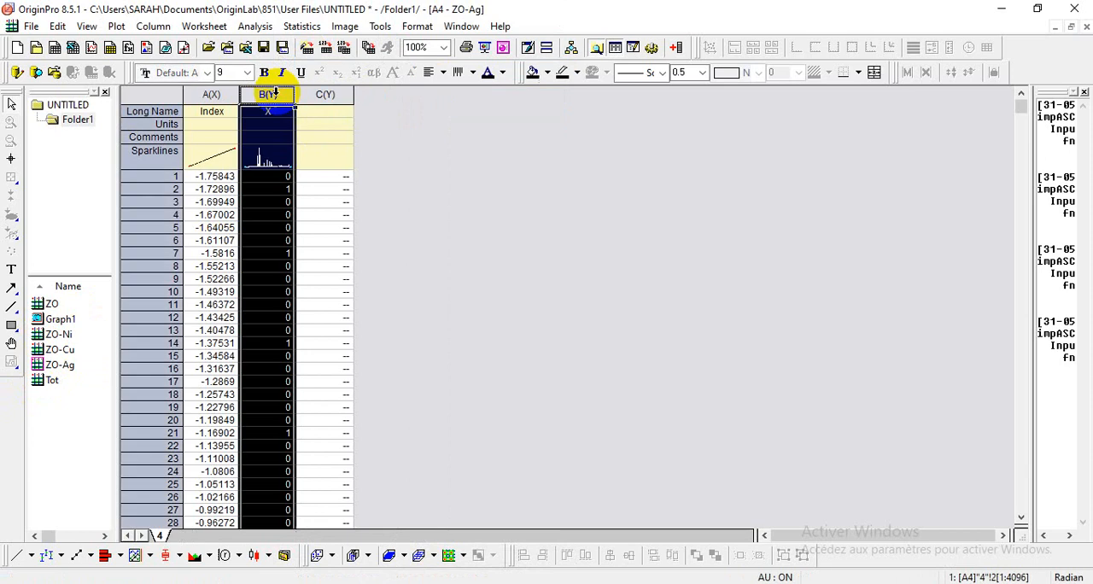
right_click(272, 94)
left_click(311, 62)
double_click(38, 380)
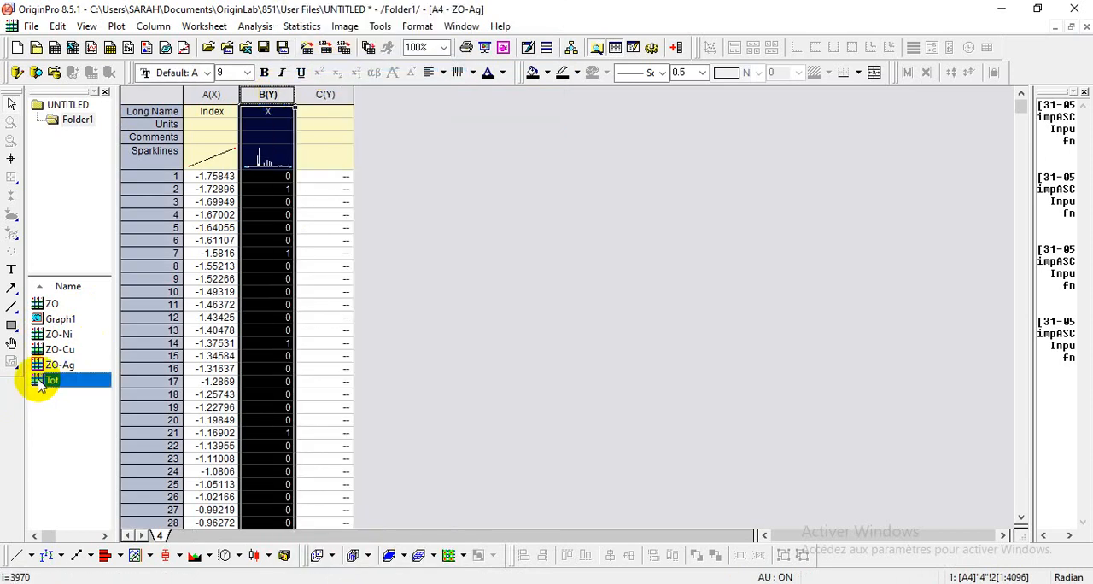
left_click(421, 94)
right_click(421, 94)
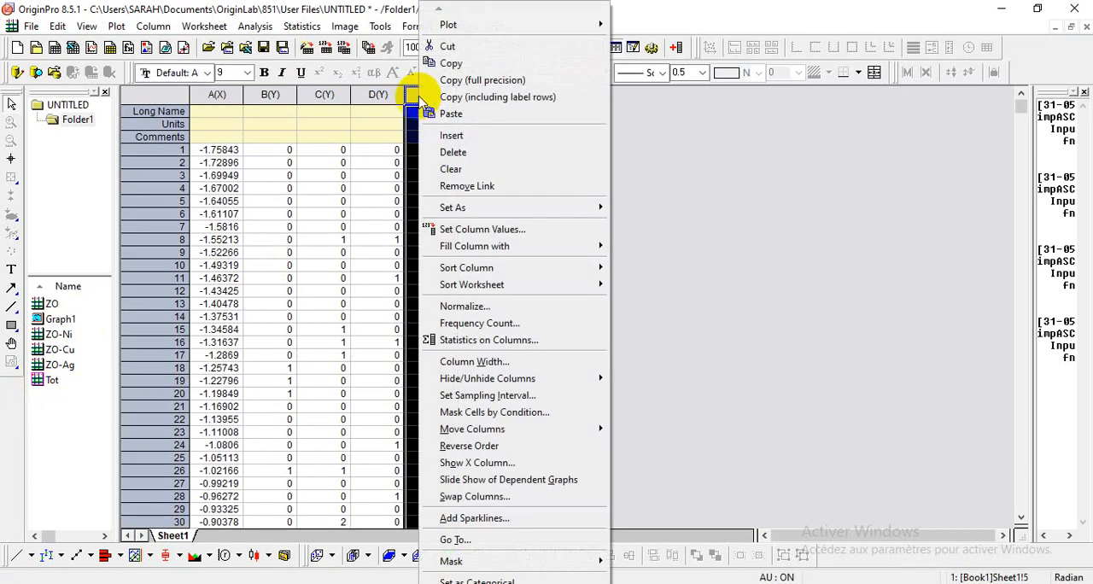
left_click(474, 113)
left_click(524, 190)
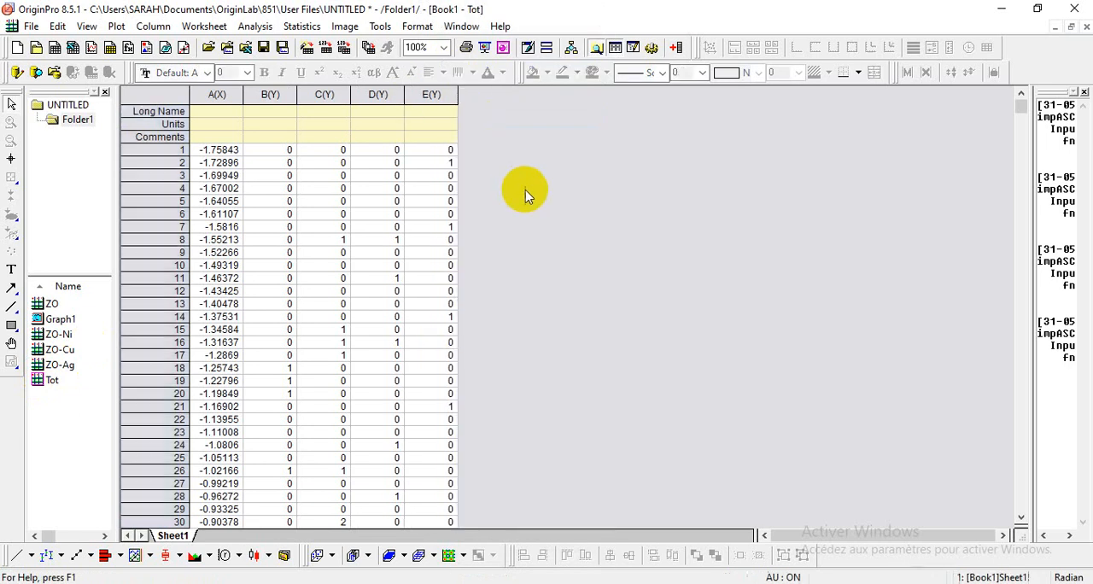
Step: Copy the long names and units of columns A and B from workbook ZO to the same label cells in workbook Tot
double_click(47, 304)
left_click_drag(211, 111, 261, 126)
right_click(261, 126)
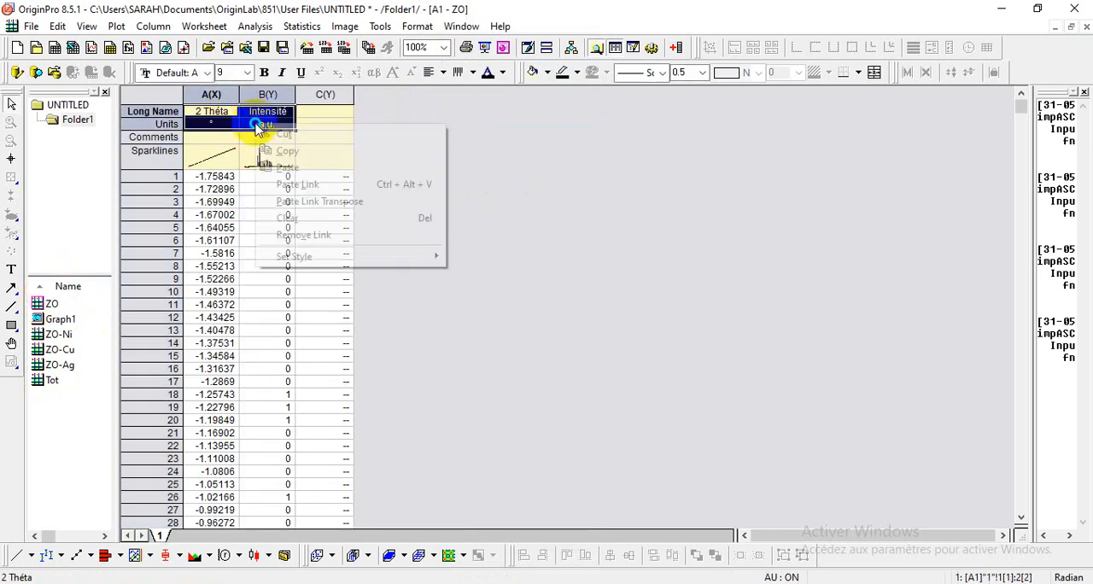
left_click(285, 152)
double_click(47, 380)
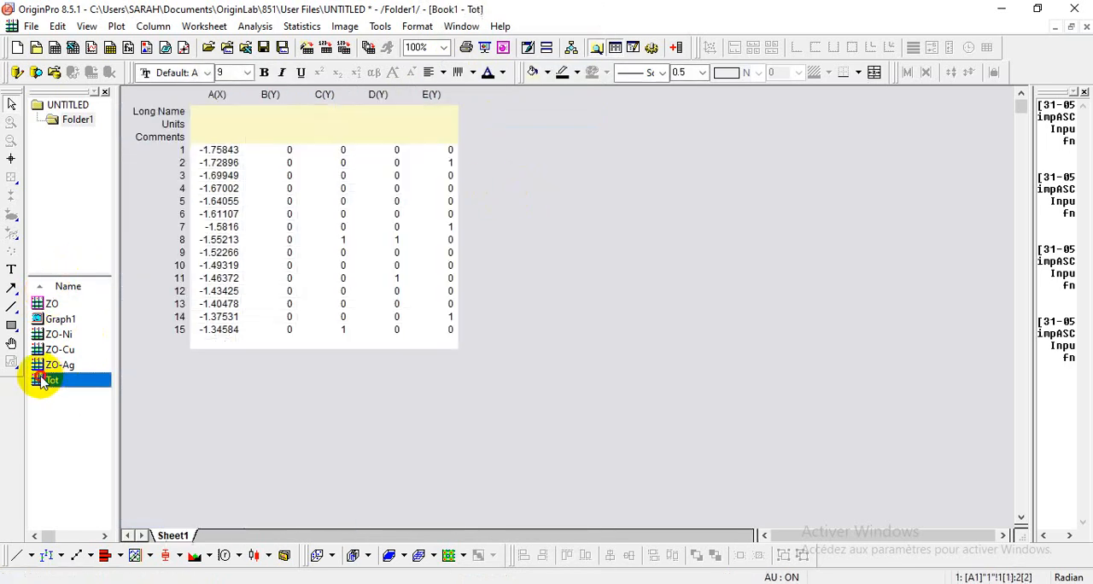
left_click_drag(213, 94, 271, 123)
left_click(220, 111)
right_click(271, 123)
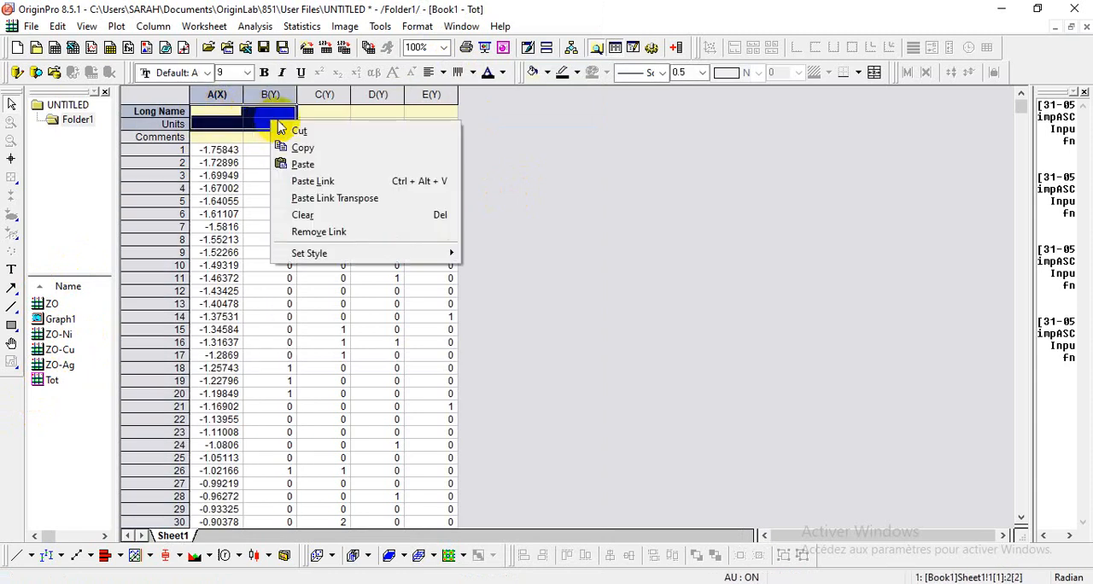
left_click(313, 167)
left_click(323, 112)
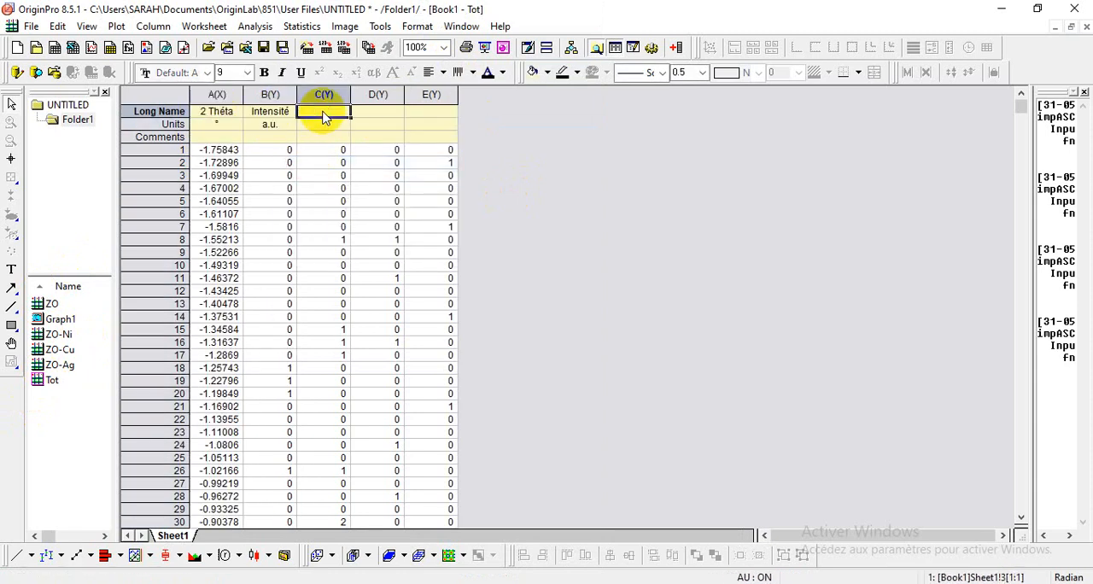
Step: Enter ZnO as the comment of column B in the Tot worksheet
left_click(284, 136)
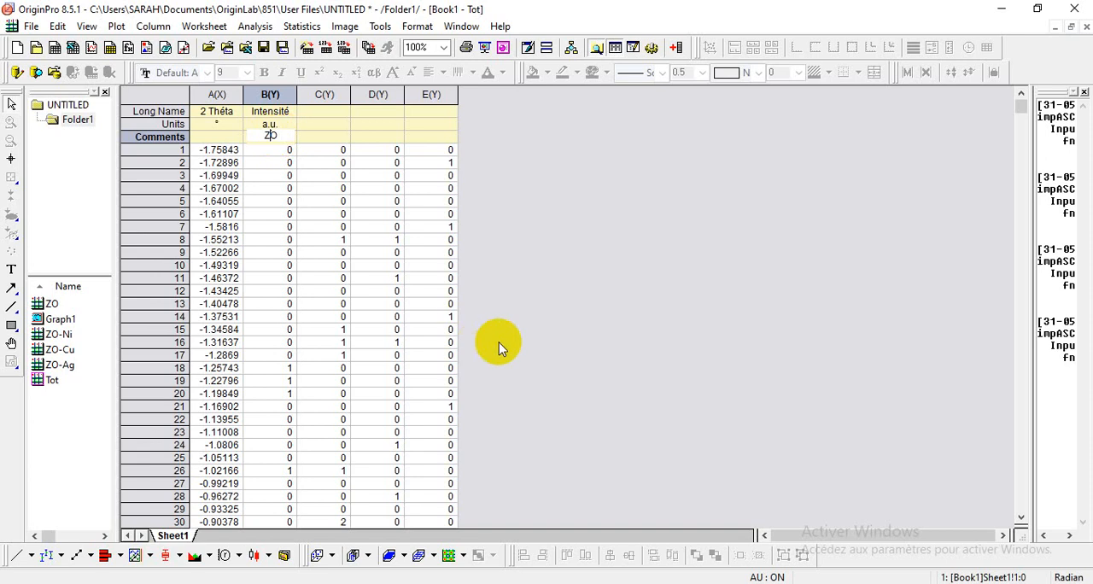
left_click(859, 577)
left_click(541, 534)
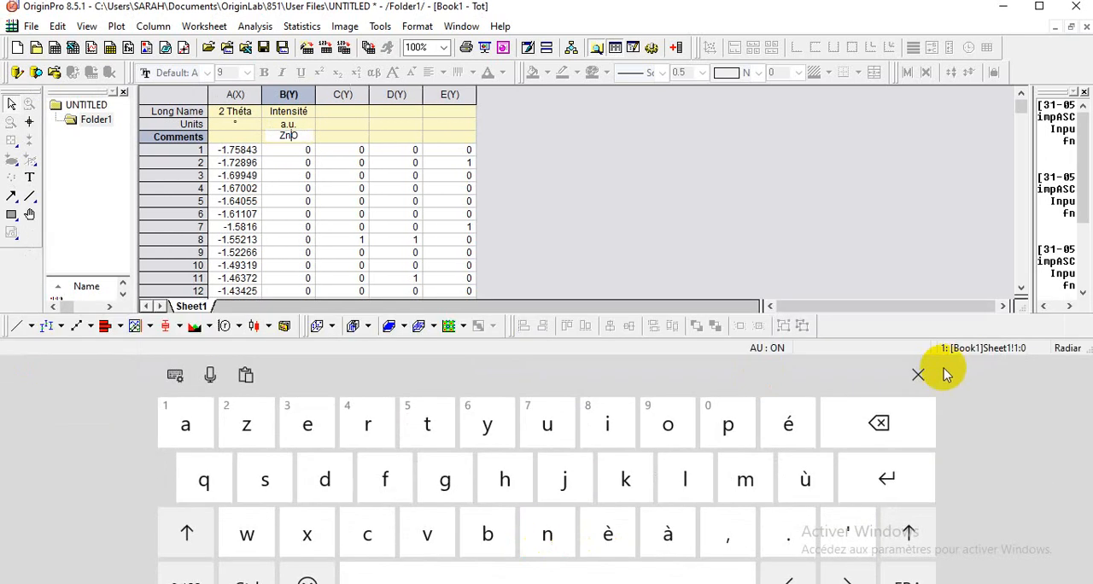
left_click(920, 376)
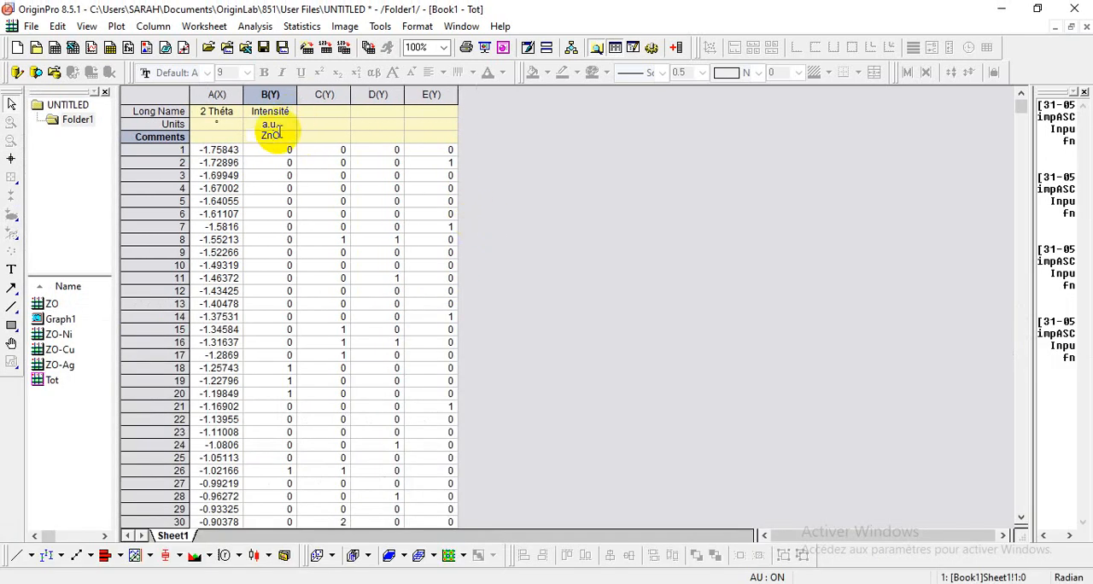
Step: Enter ZnO-Ni as the comment of column C in the Tot worksheet
double_click(314, 138)
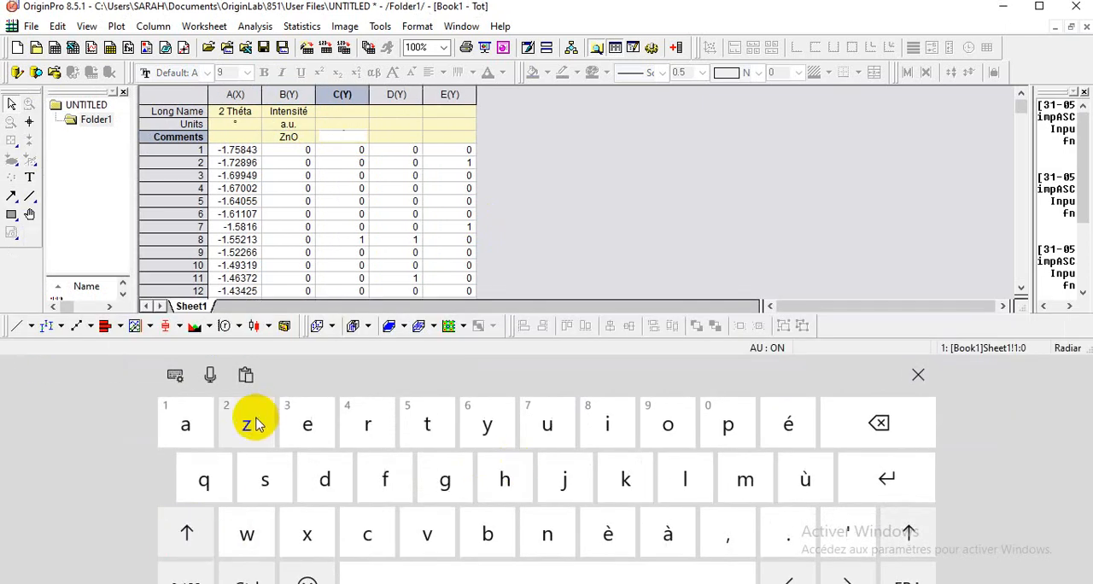
left_click(205, 521)
left_click(247, 424)
left_click(547, 533)
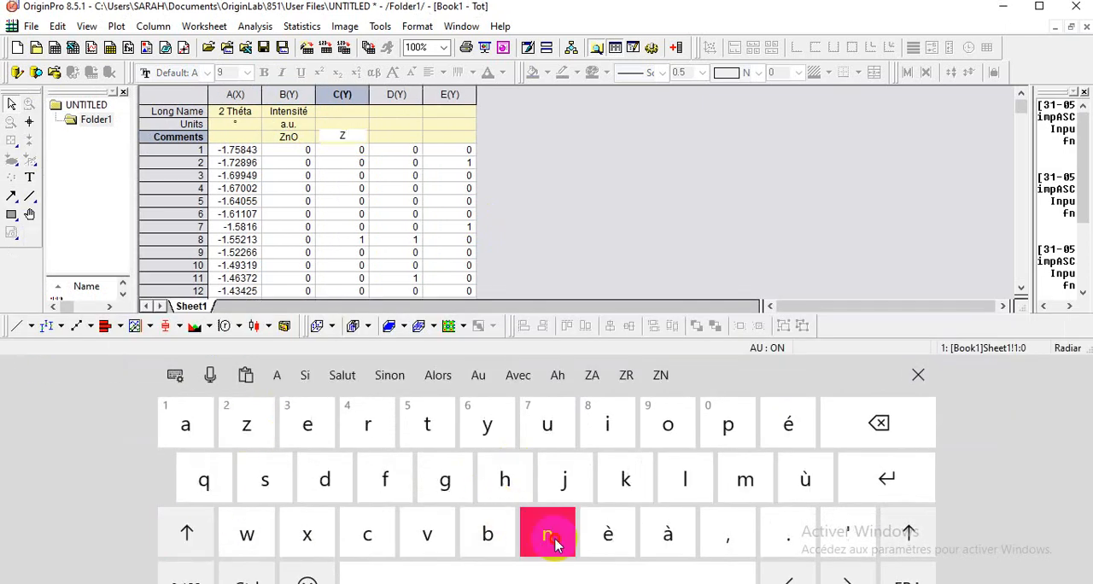
left_click(186, 532)
left_click(657, 424)
left_click(590, 574)
left_click(196, 530)
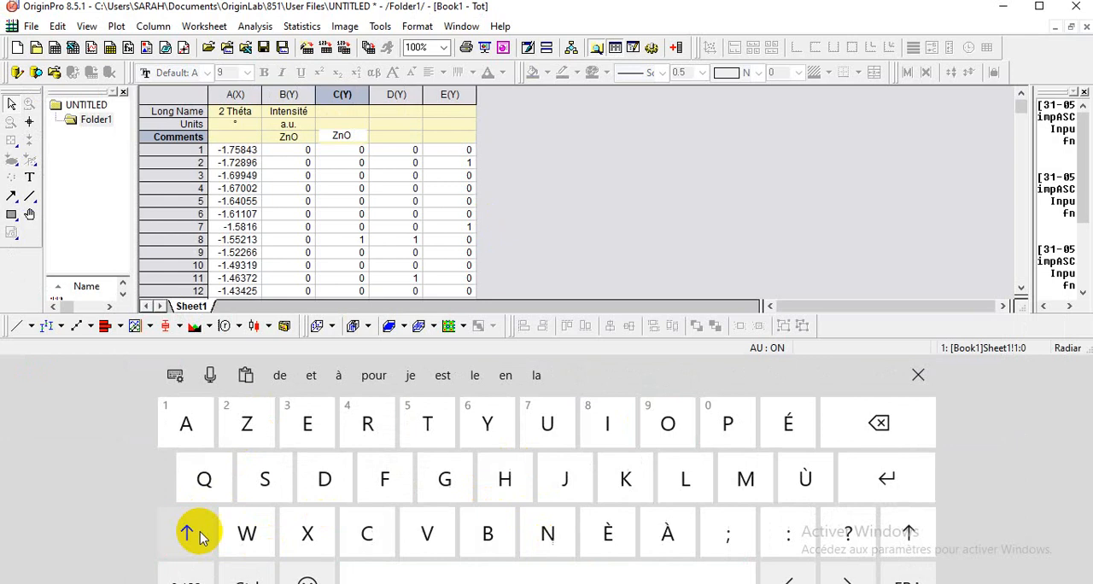
left_click(547, 533)
left_click(607, 421)
left_click(918, 375)
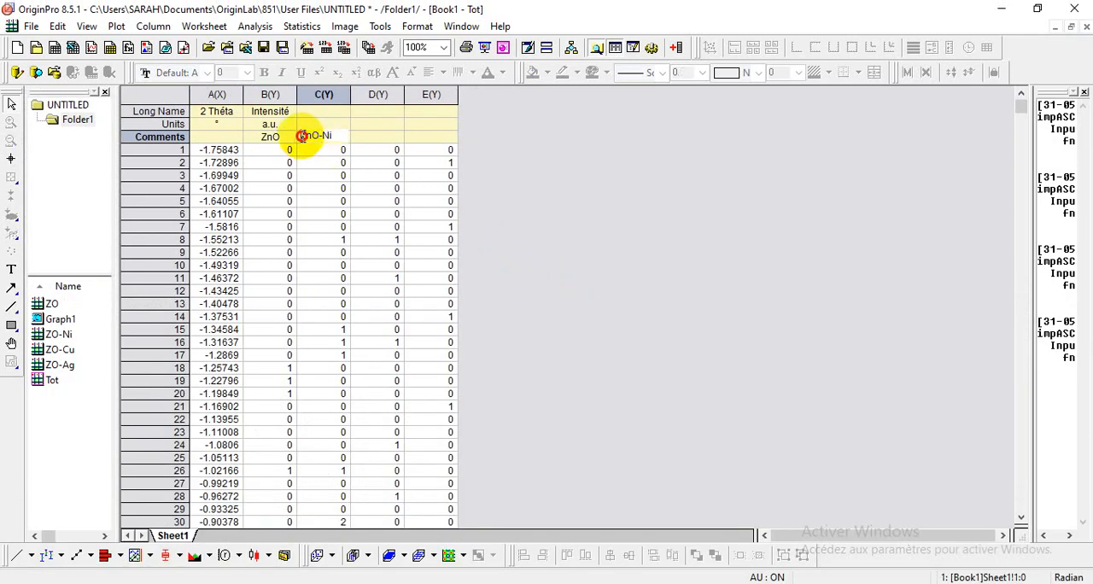
Step: Copy the ZnO-Ni comment of column C into the comment cells of columns D and E
left_click_drag(301, 137, 340, 139)
right_click(329, 138)
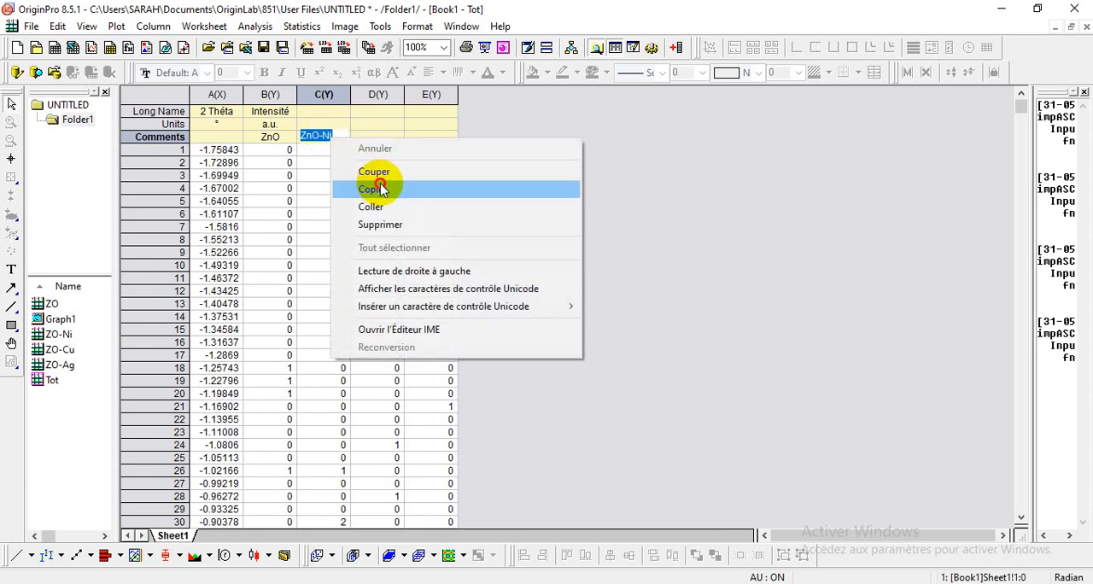
left_click(378, 185)
left_click(378, 139)
right_click(379, 144)
left_click(410, 273)
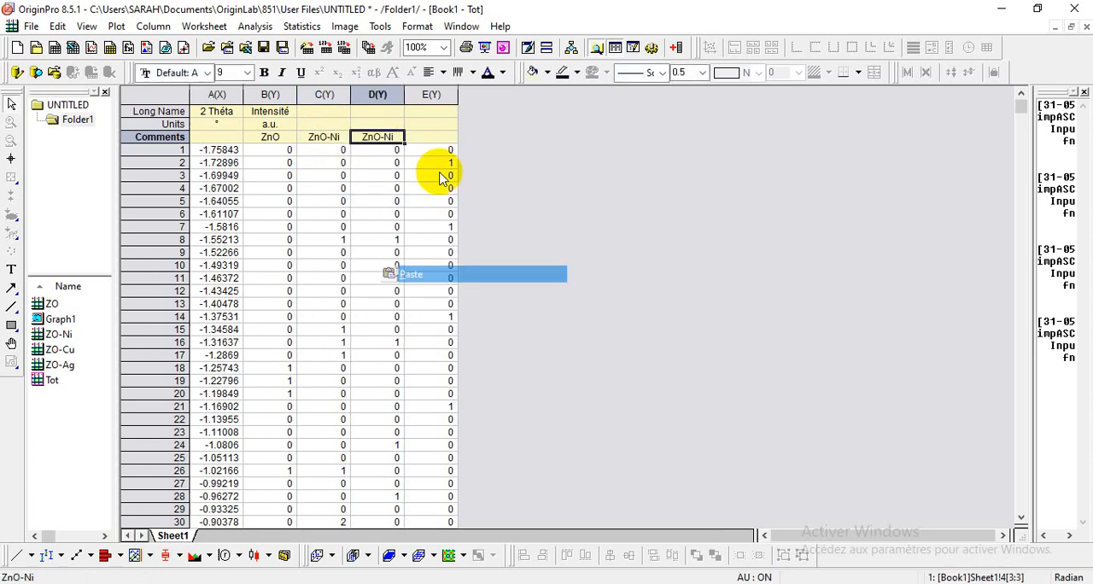
left_click(437, 139)
right_click(443, 145)
left_click(475, 273)
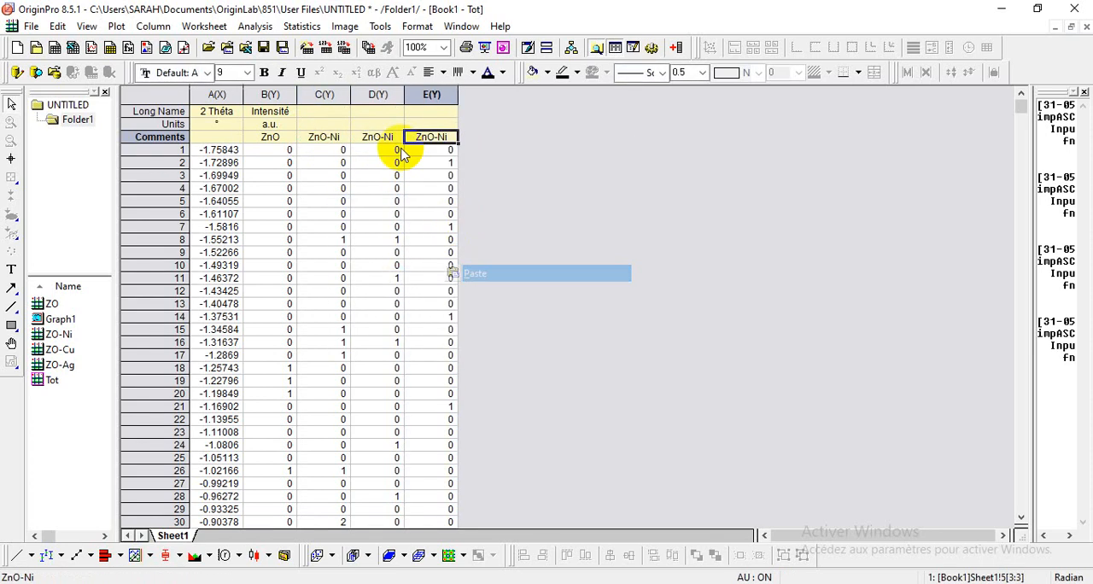
Step: Change the comment of column D to ZnO-Cu and the comment of column E to ZnO-Ag
left_click(391, 138)
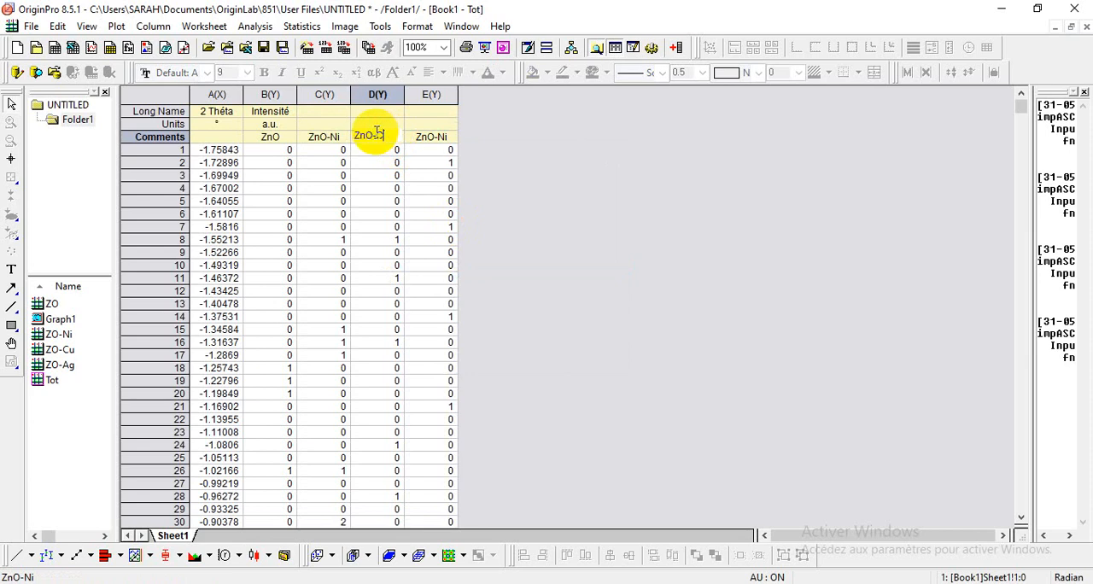
double_click(446, 138)
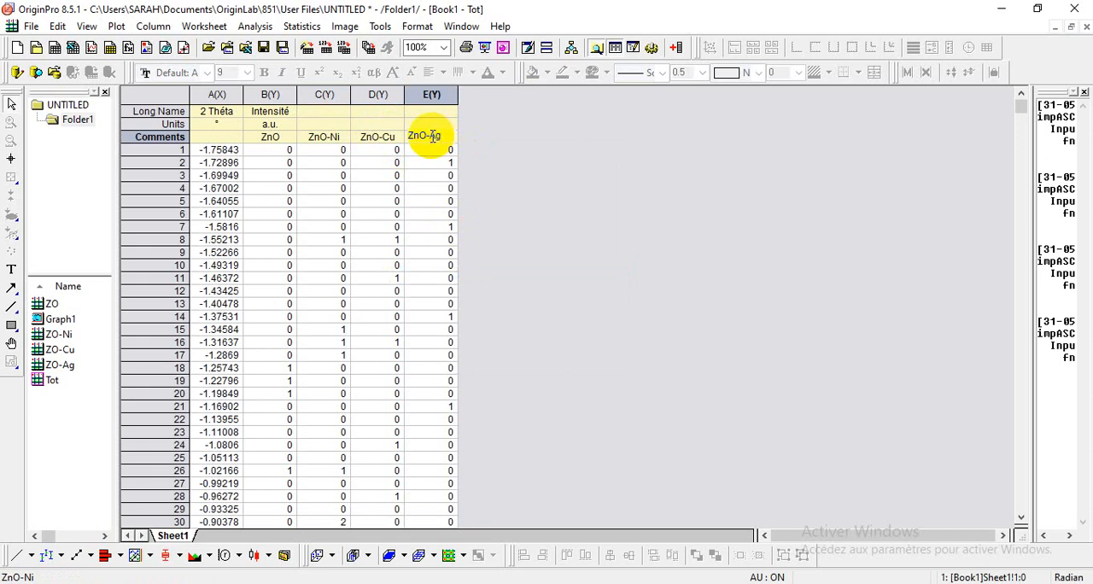
left_click(547, 186)
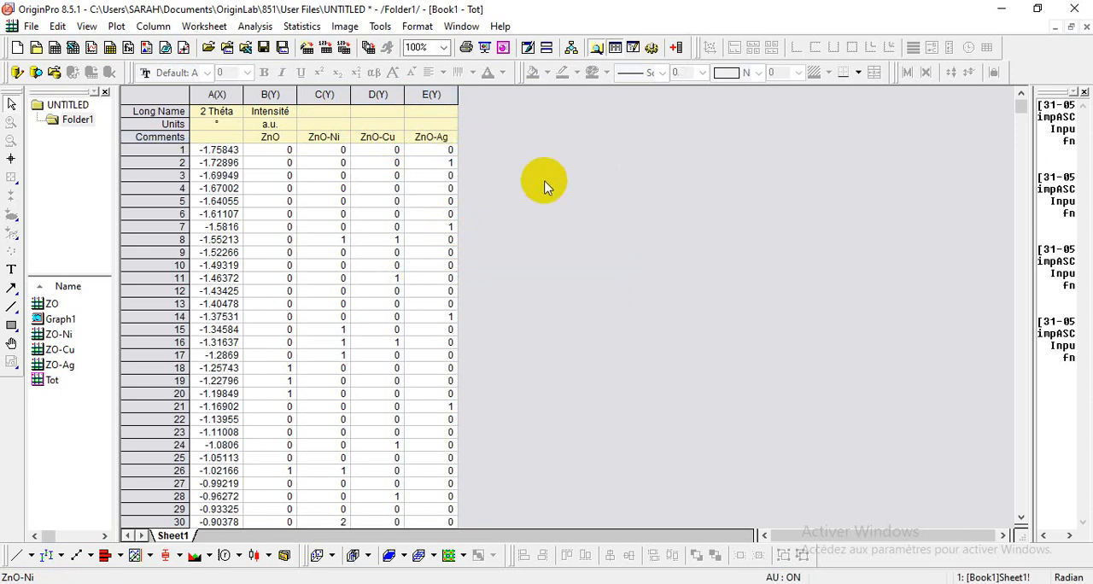
Step: Save the project under the name drx in the Bureau folder
left_click(31, 25)
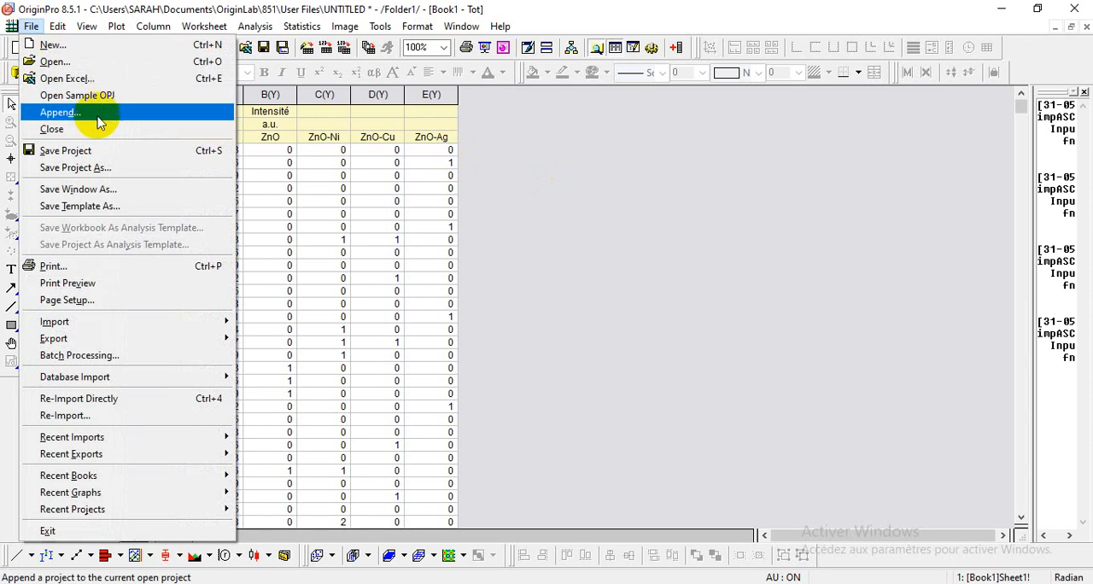
left_click(84, 155)
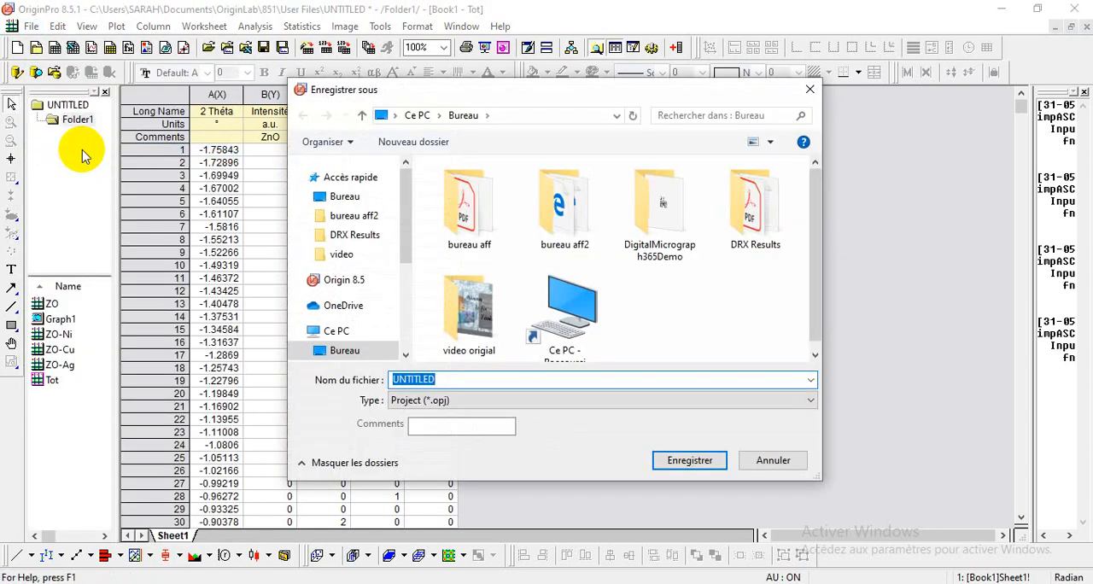
left_click(378, 200)
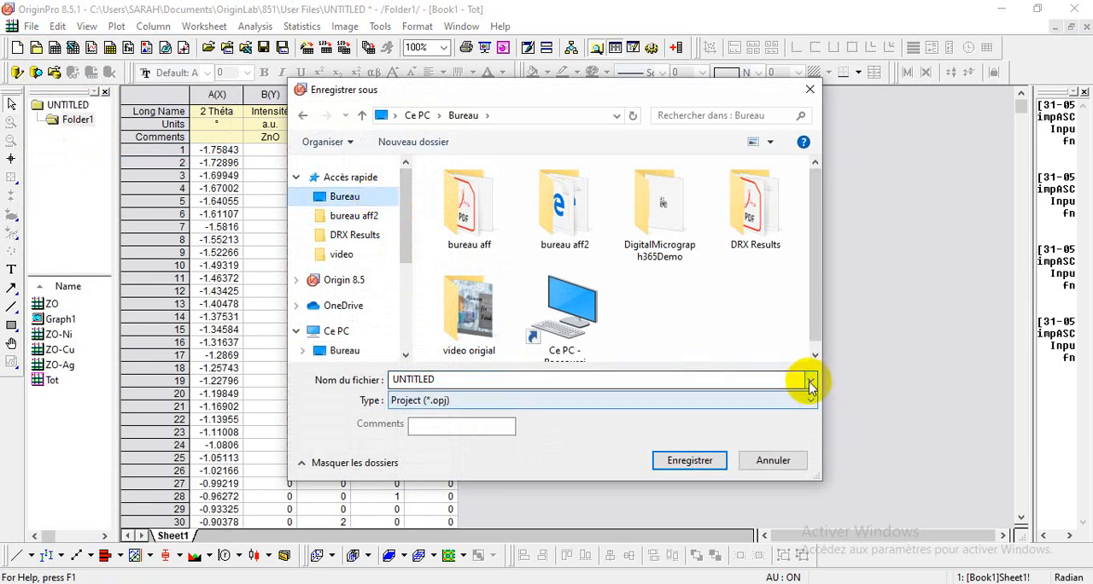
left_click(743, 380)
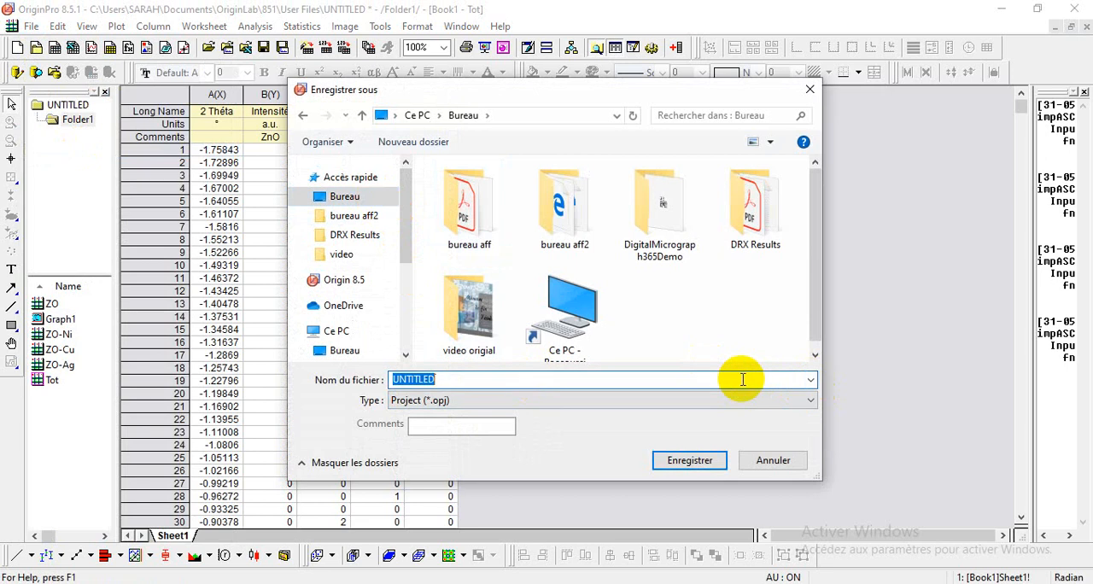
type("drx")
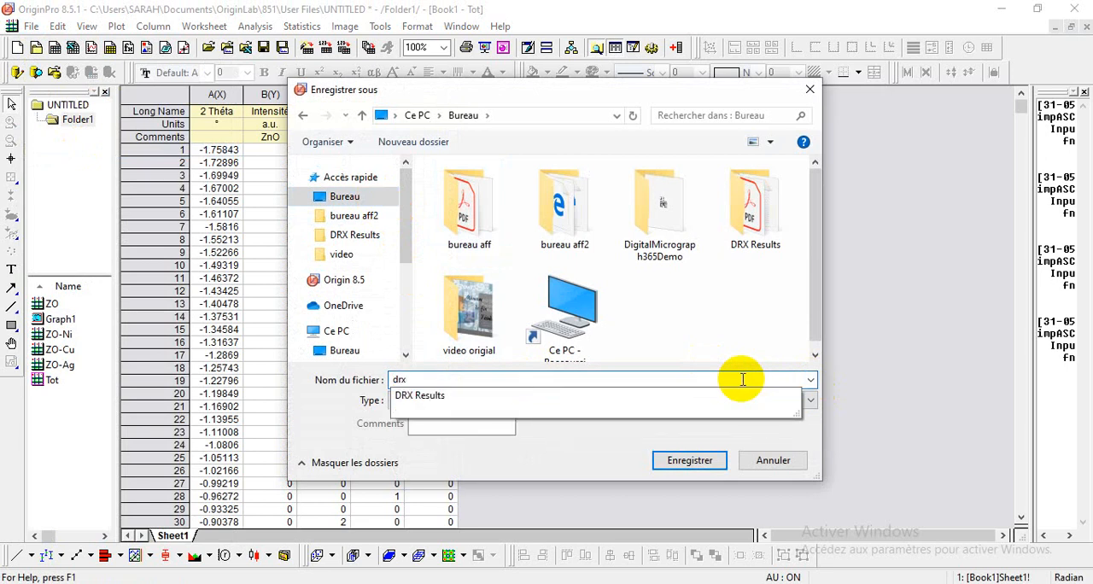
left_click(764, 348)
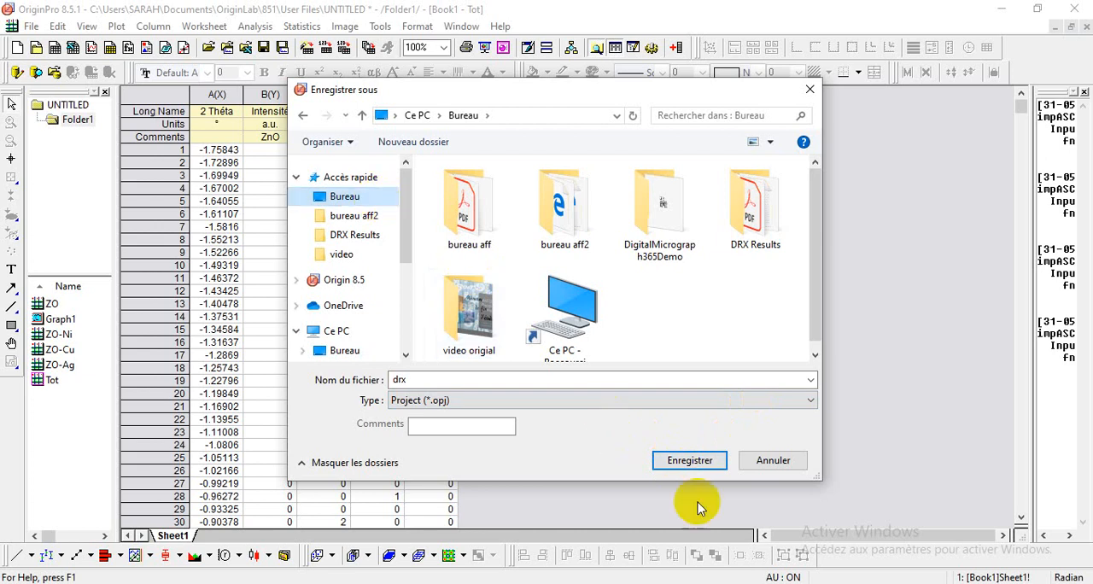
left_click(695, 468)
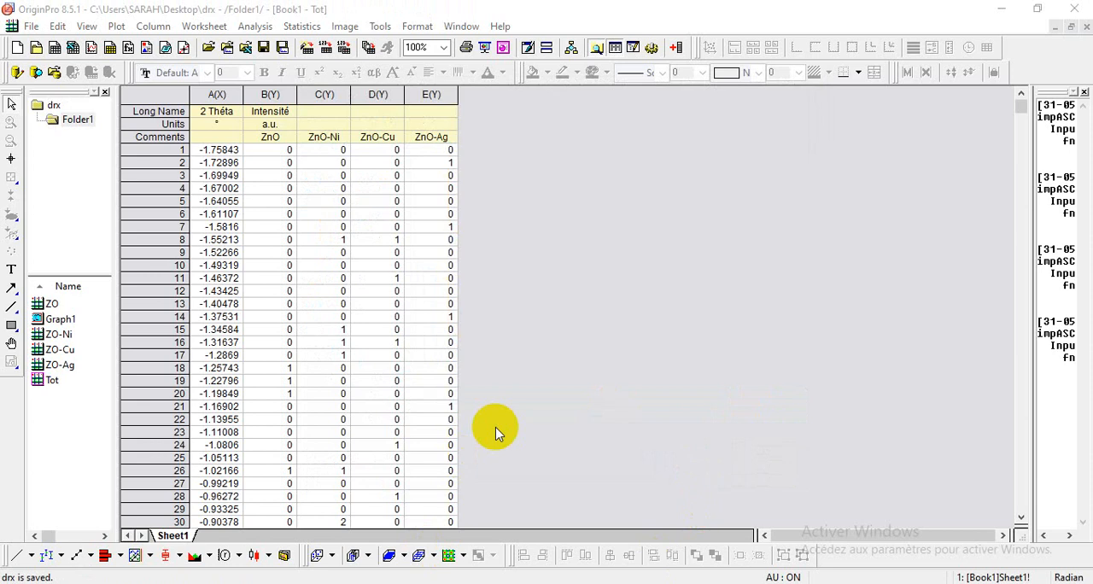
Step: Plot columns A to E of the Tot worksheet as Stack Lines by Y Offsets and move the legend outside the plot, to its right
left_click_drag(219, 93, 427, 98)
left_click(114, 27)
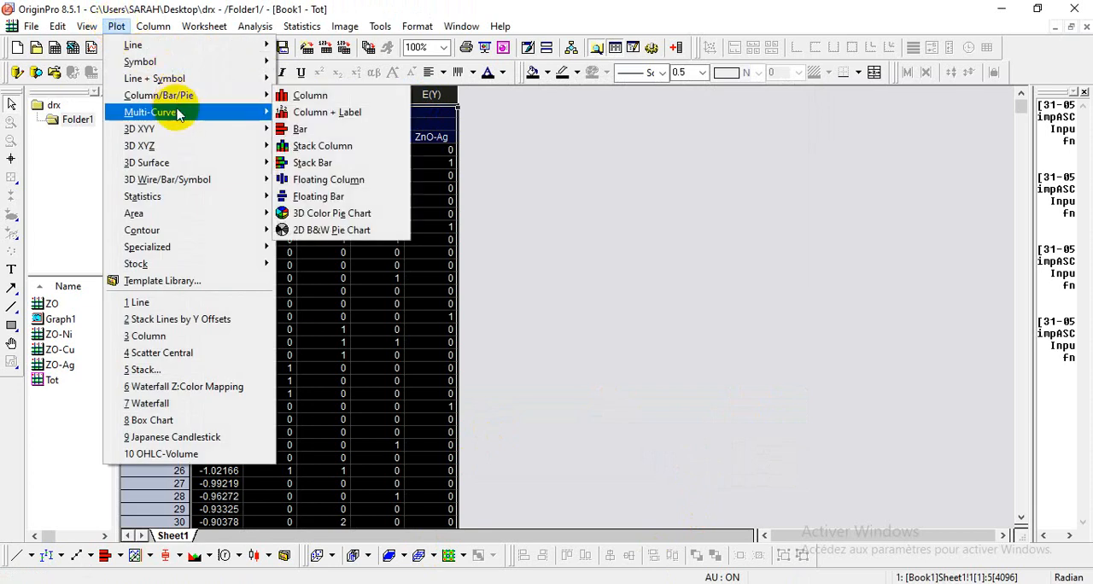
mouse_move(179, 116)
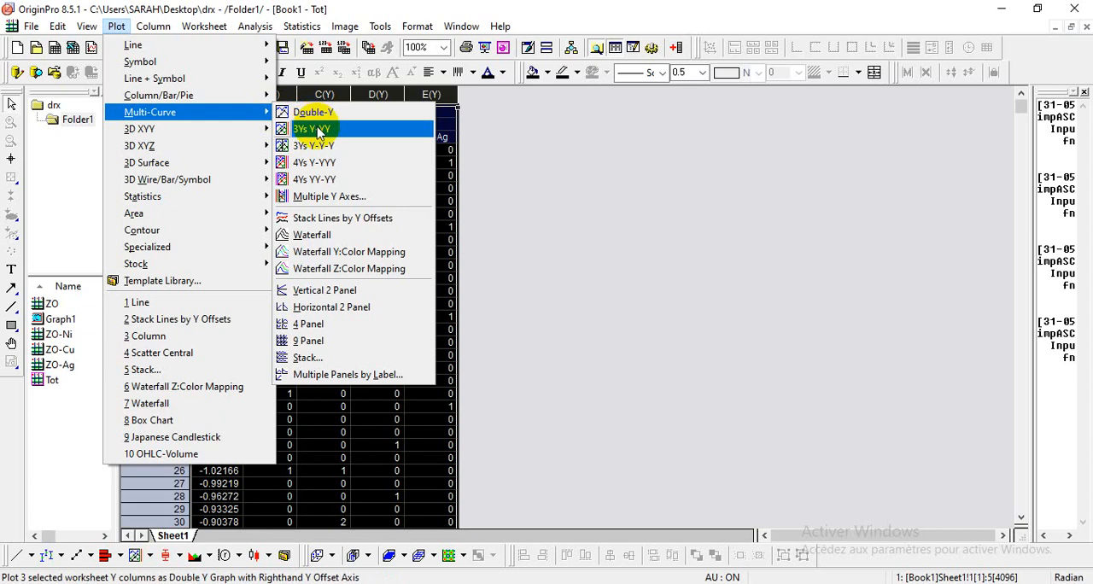
left_click(321, 220)
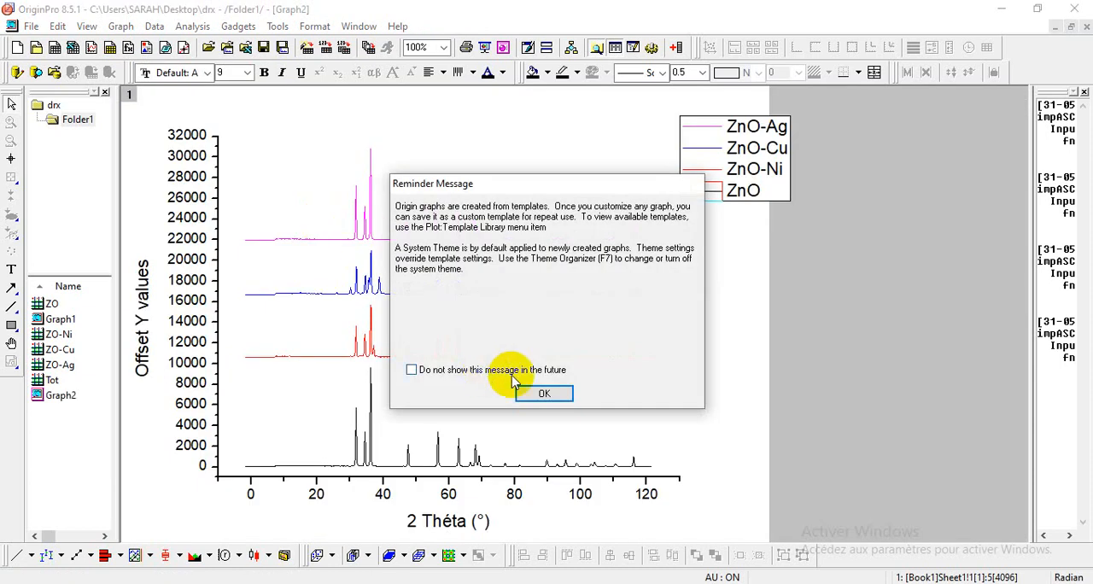
left_click(538, 394)
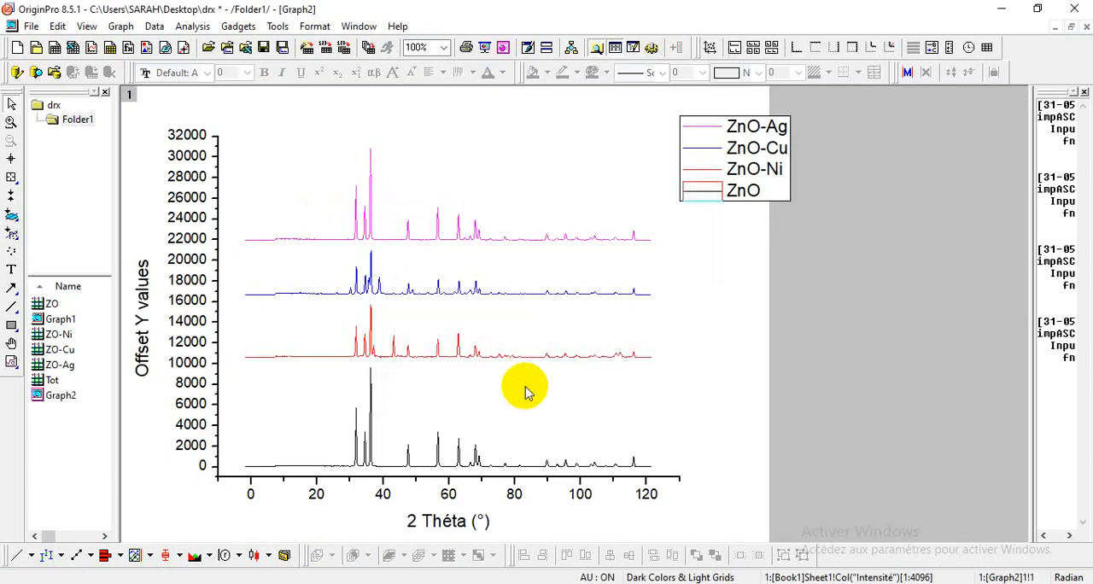
left_click(748, 156)
left_click_drag(748, 156, 851, 245)
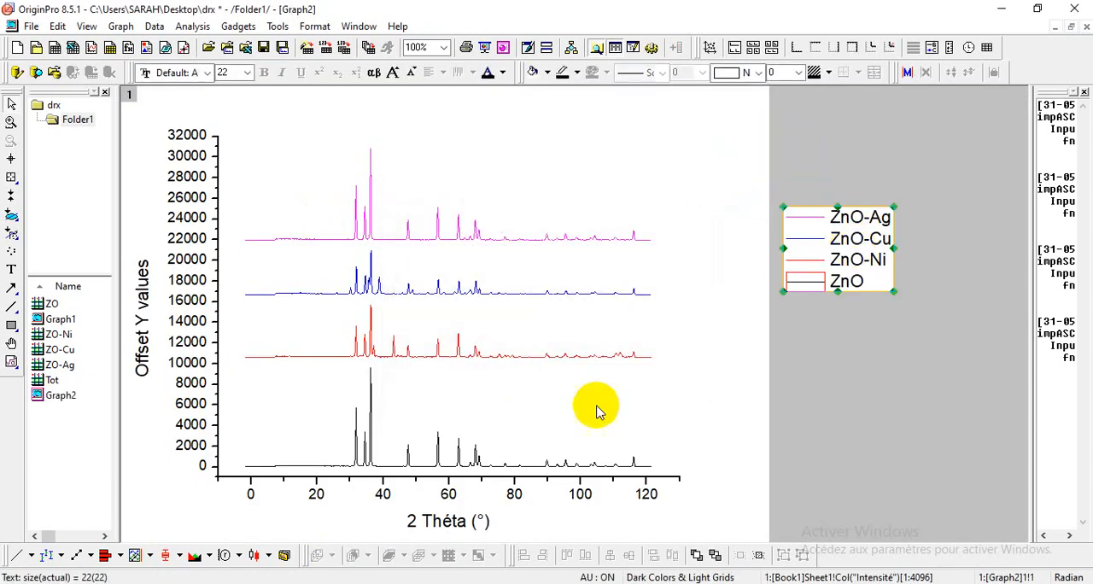
Step: Set the graph's X axis scale from 20 to 80 with an increment of 10
left_click(495, 486)
double_click(495, 483)
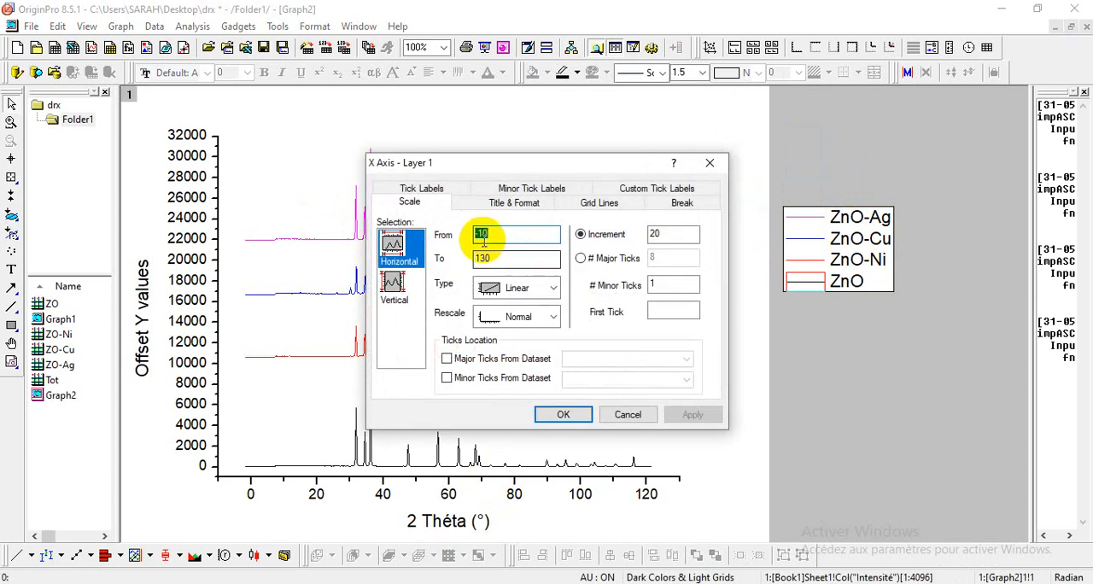
left_click_drag(491, 258, 437, 265)
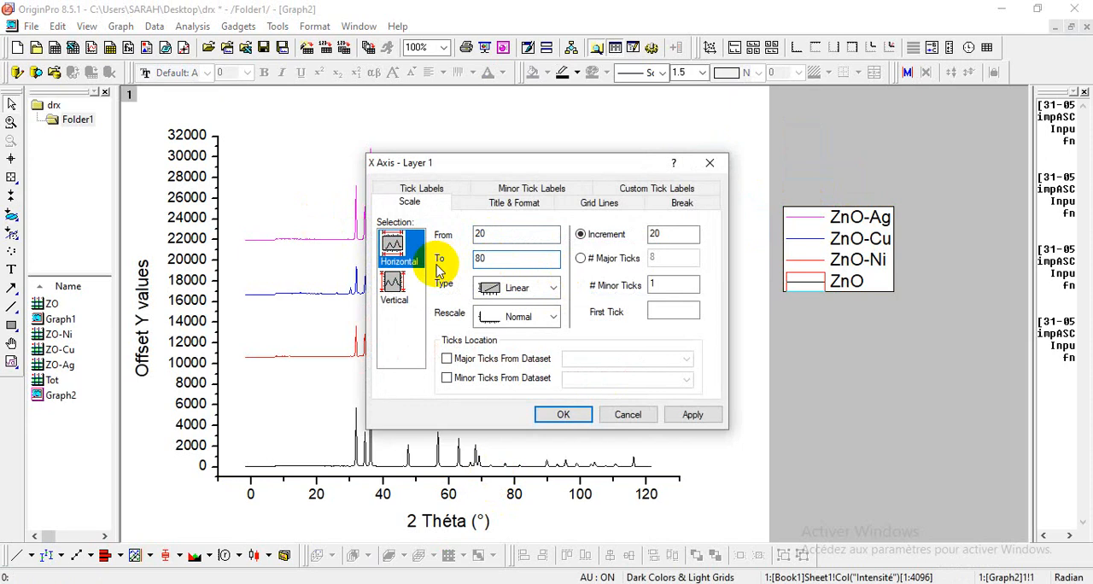
type("80")
left_click_drag(678, 233, 628, 239)
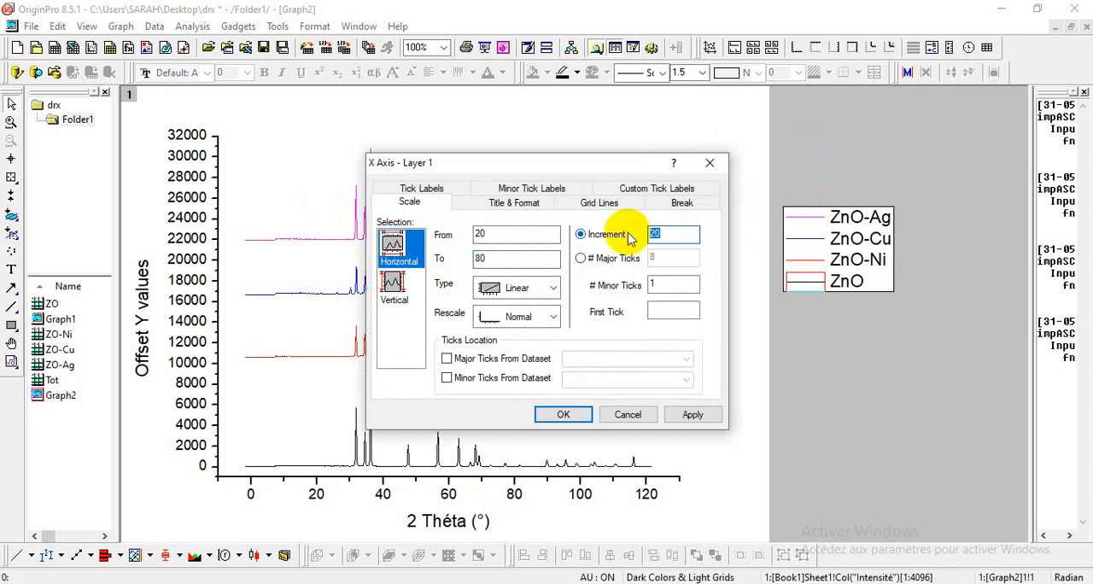
left_click(565, 413)
Step: Add linked layers to the graph for a top X axis and for a top X with right Y axis
left_click(541, 151)
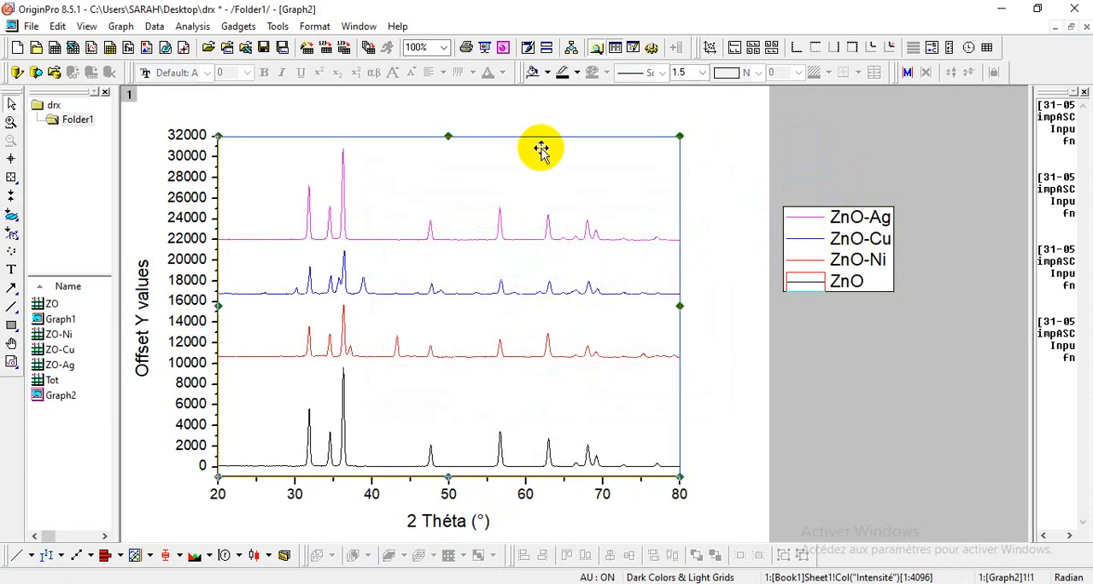
left_click(851, 48)
left_click(831, 49)
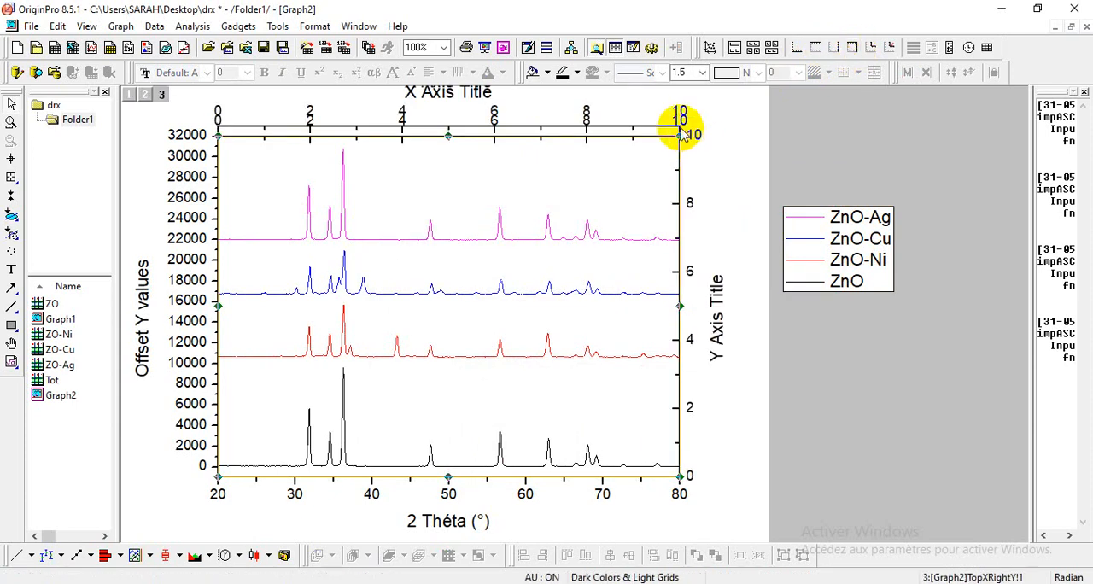
Step: Delete the tick labels above the graph, the duplicate top axis line and one top X axis title
left_click(680, 113)
key("Delete")
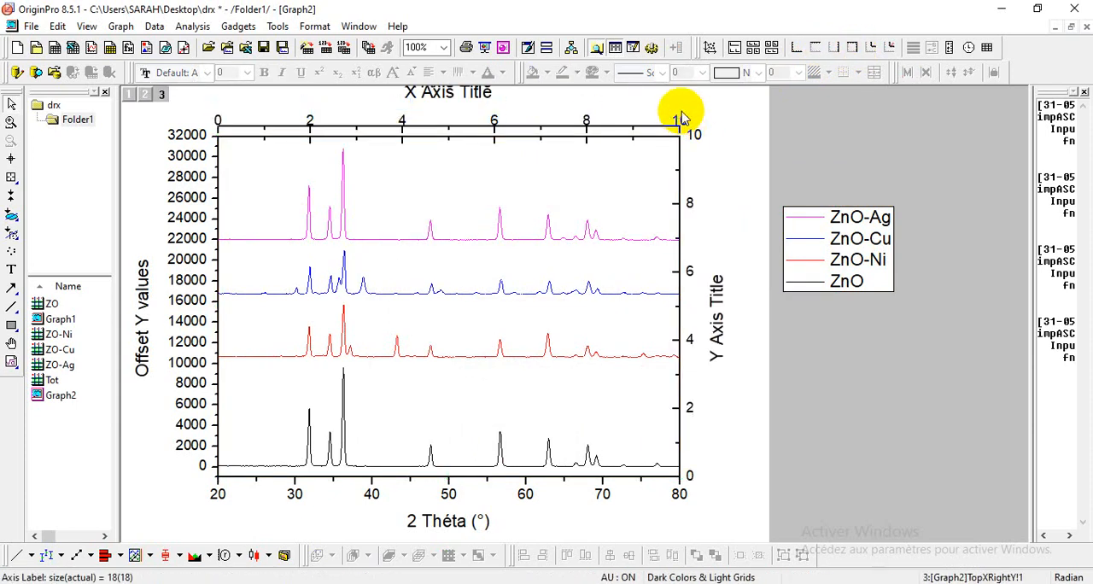
left_click(679, 123)
key("Delete")
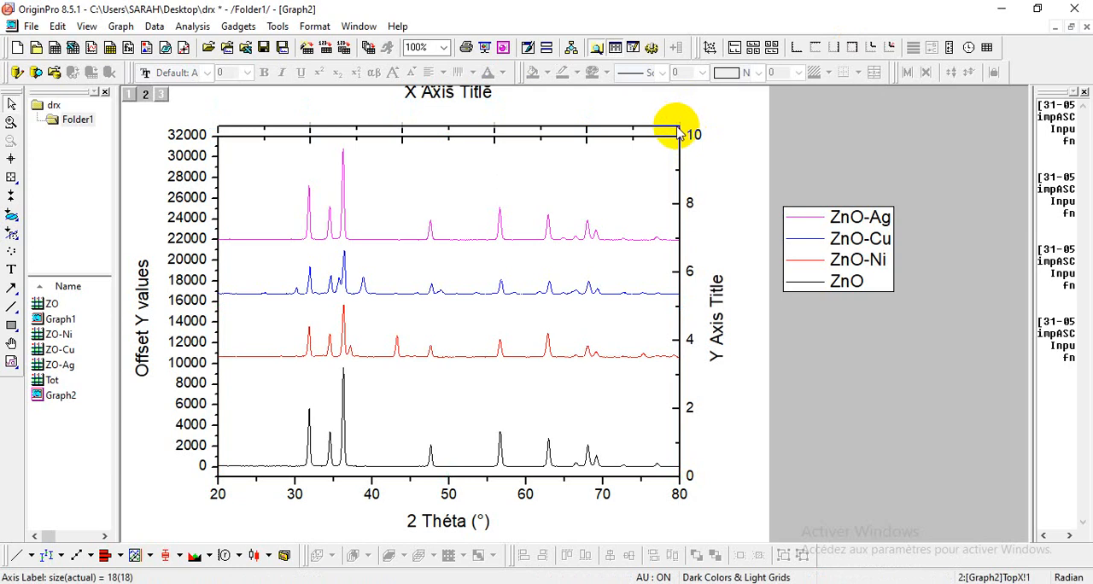
left_click(659, 129)
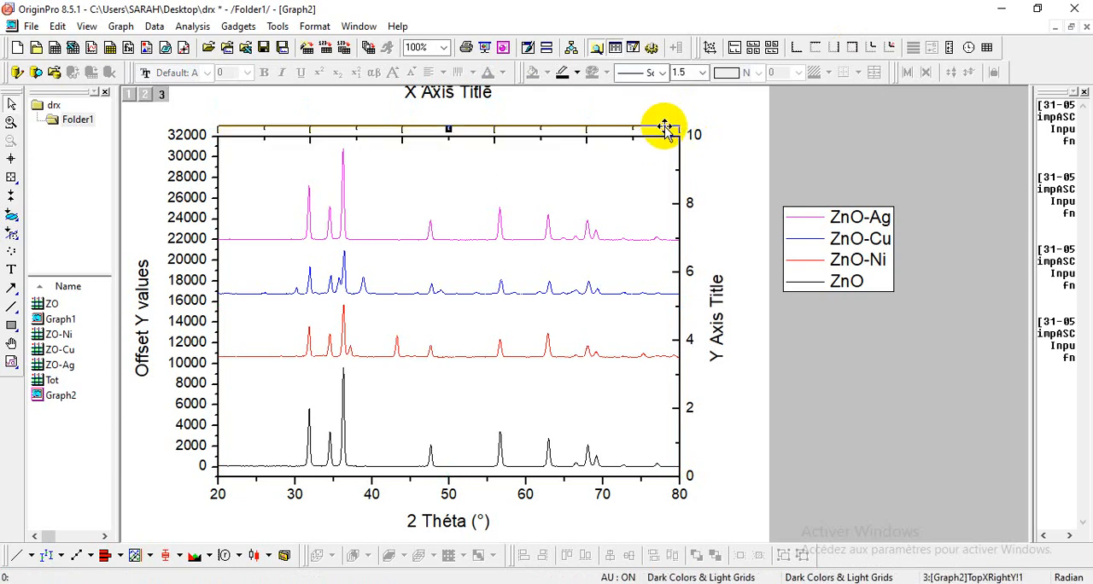
key("Delete")
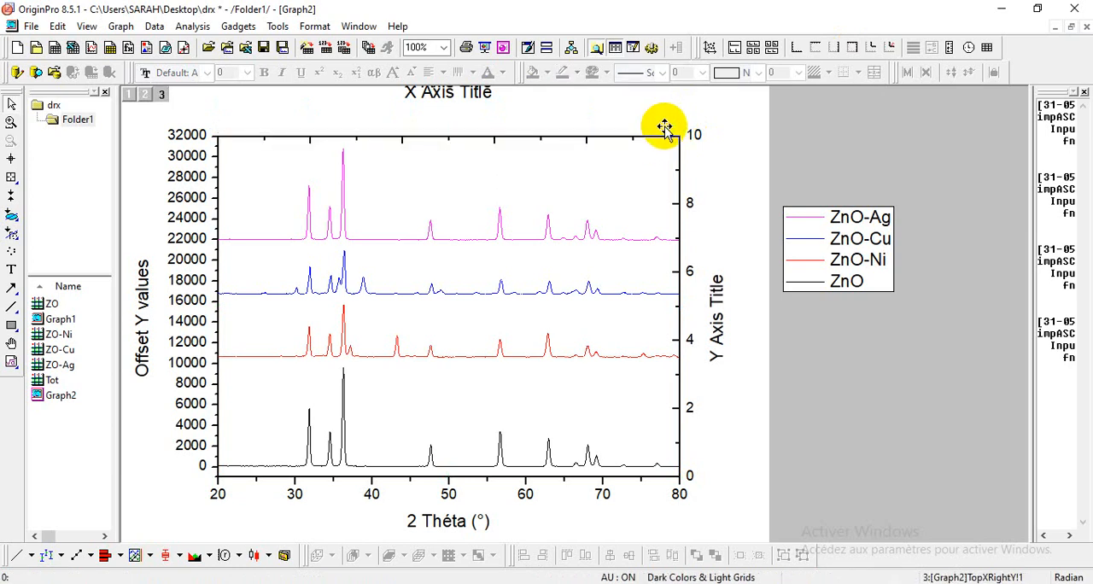
left_click(487, 105)
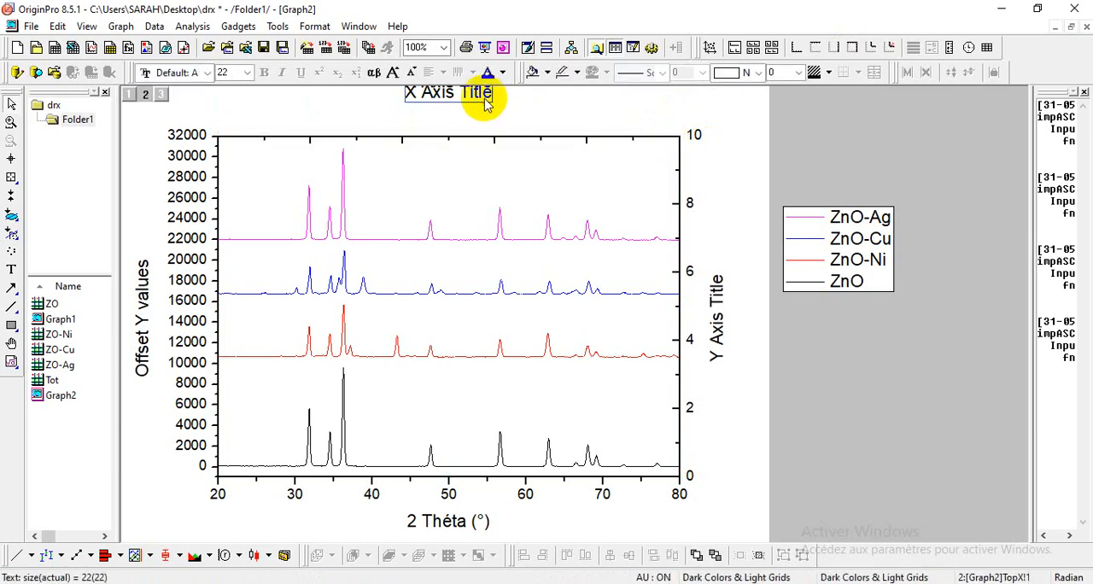
Step: Delete the tick labels and the title of the right Y axis
left_click(697, 136)
key("Delete")
left_click(715, 279)
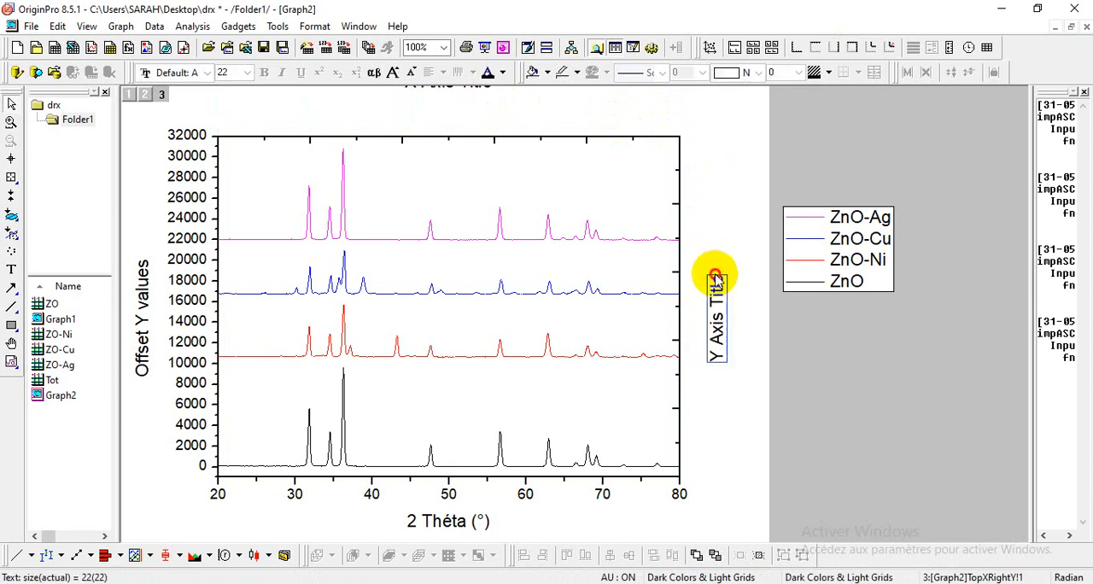
key("Delete")
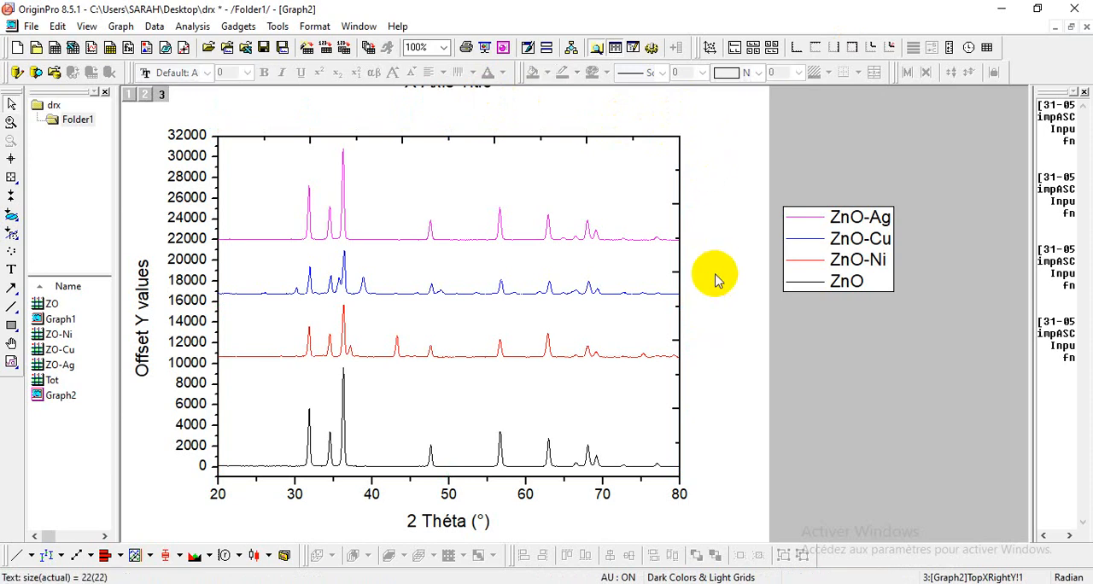
Step: Set the major and minor ticks of the top X axis to None
double_click(581, 136)
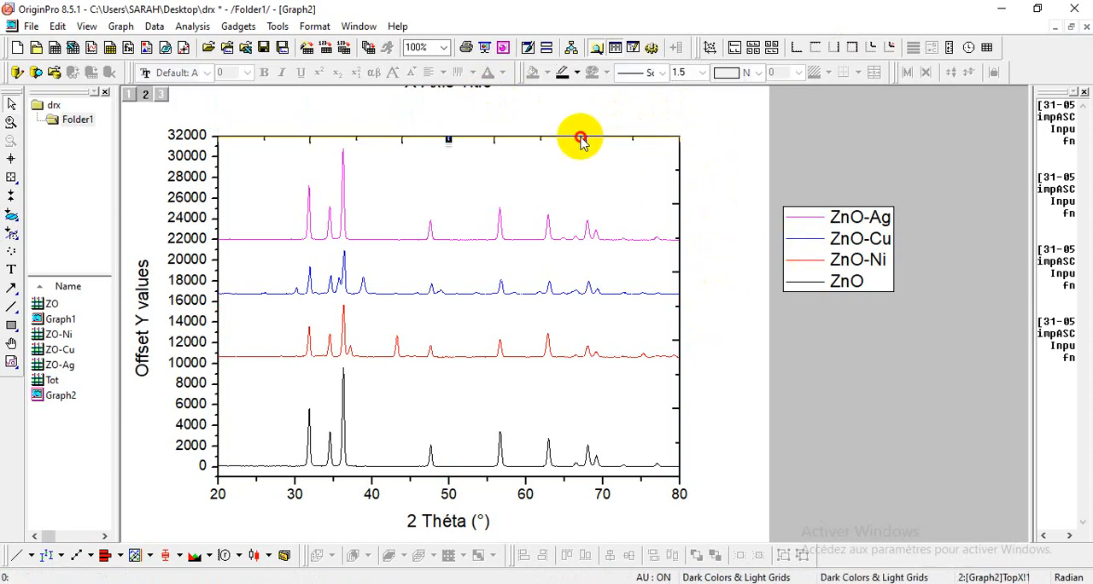
left_click(525, 203)
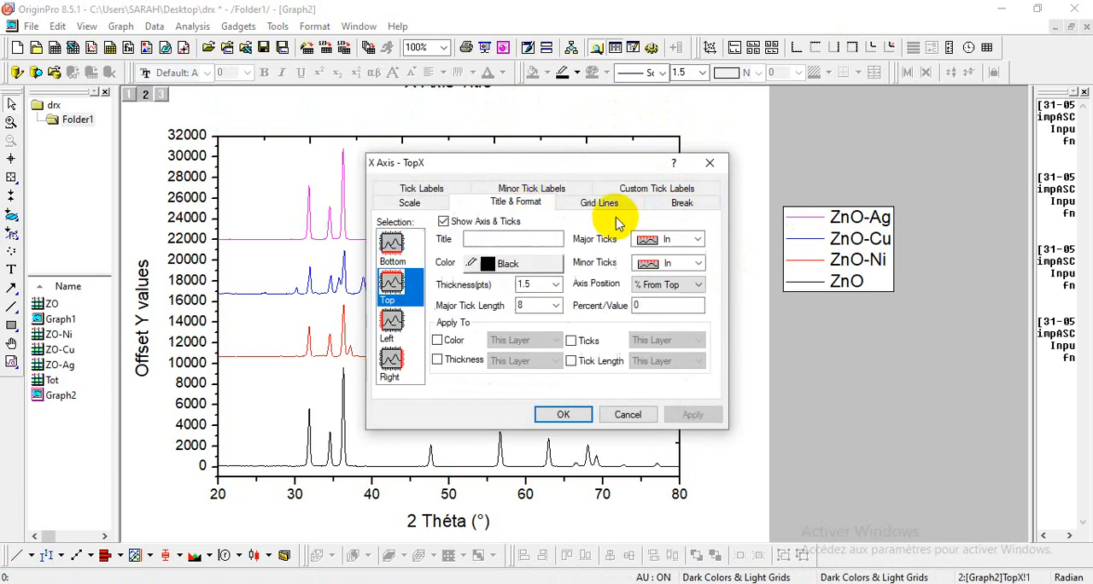
left_click(698, 239)
left_click(670, 293)
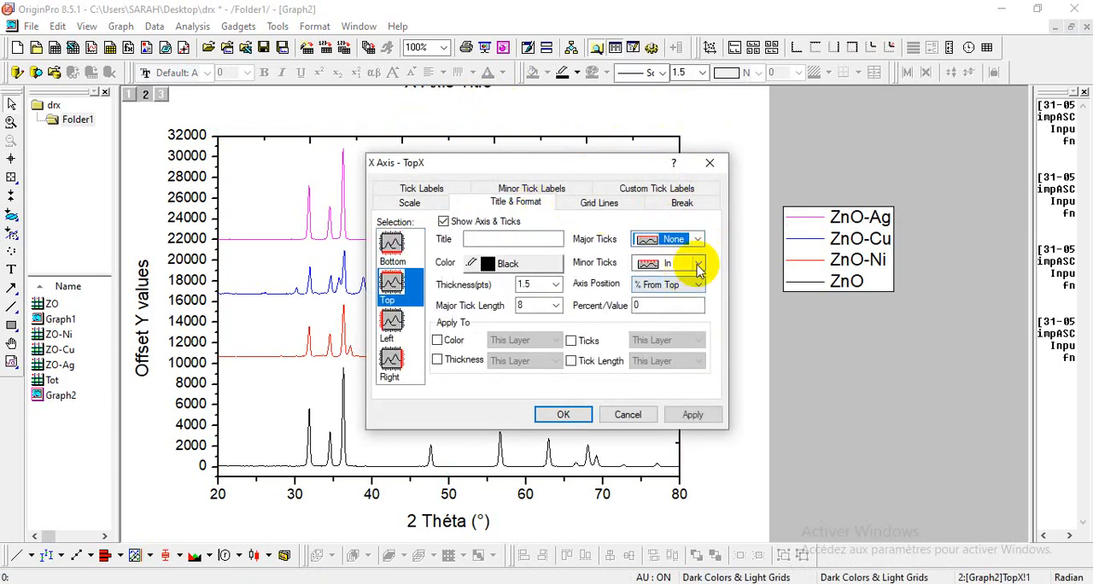
left_click(698, 263)
left_click(671, 317)
left_click(570, 415)
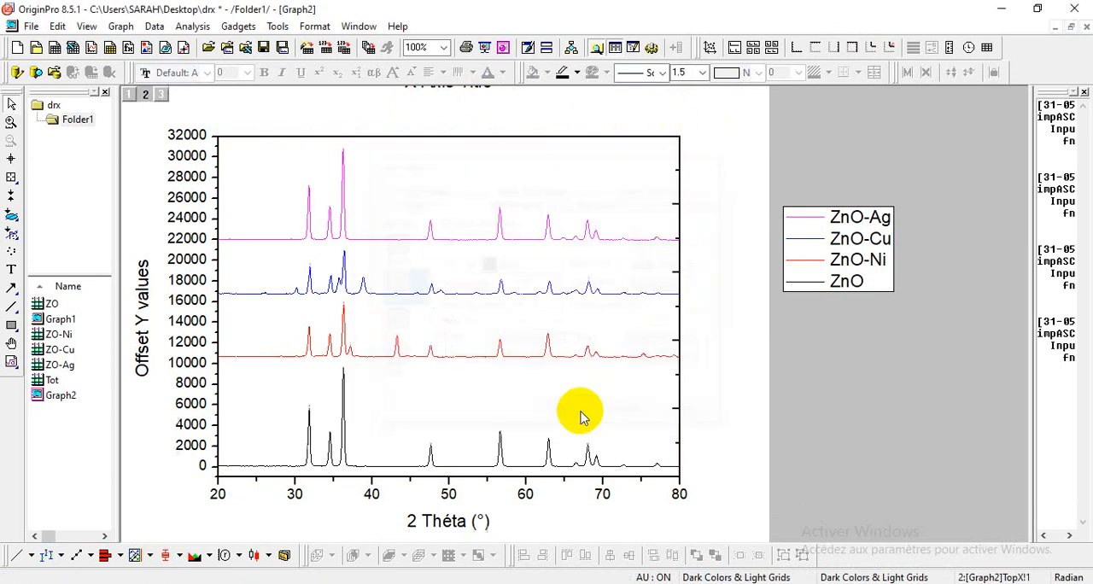
Step: Set the major and minor ticks of the right Y axis to None
double_click(680, 169)
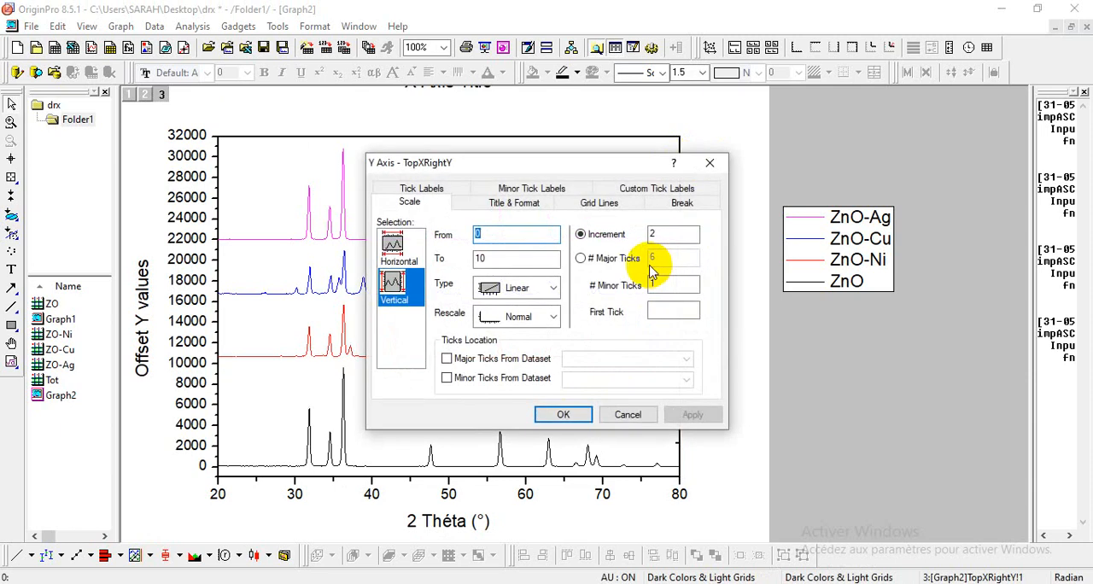
left_click(503, 191)
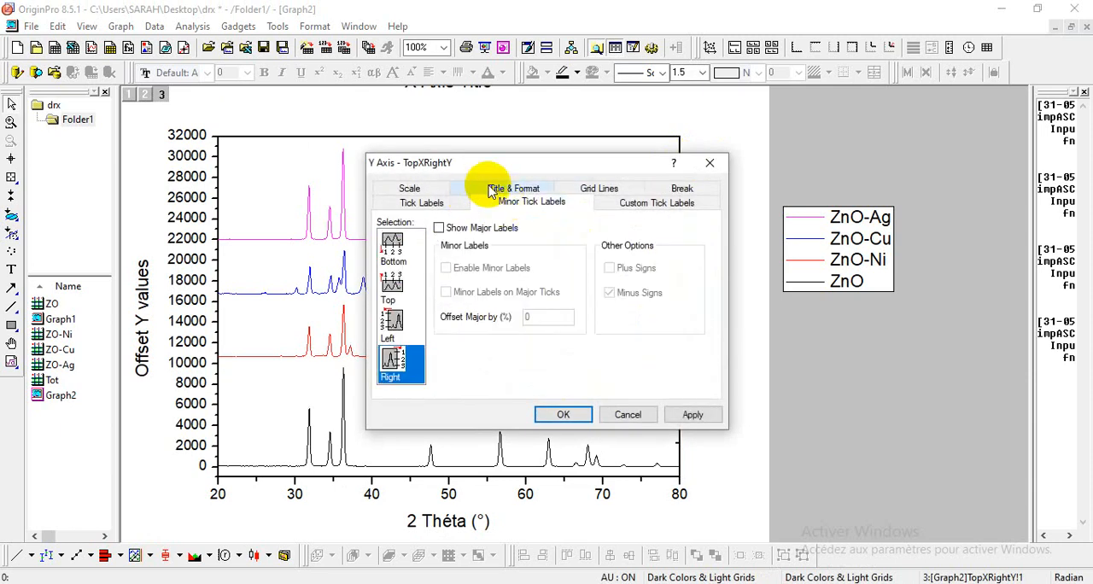
left_click(514, 187)
left_click(699, 239)
left_click(674, 291)
left_click(699, 263)
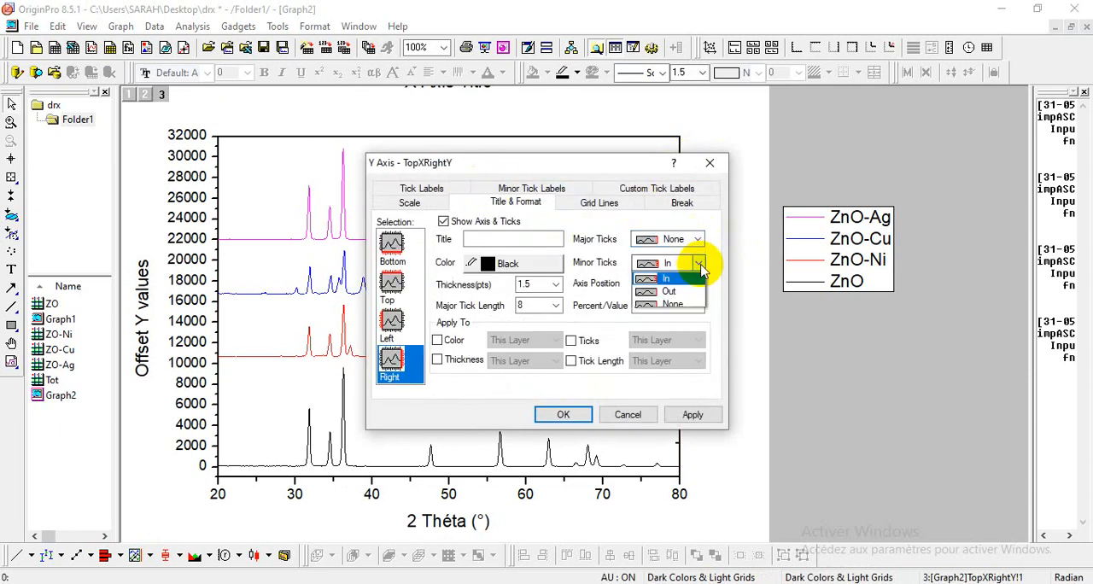
left_click(674, 312)
left_click(567, 415)
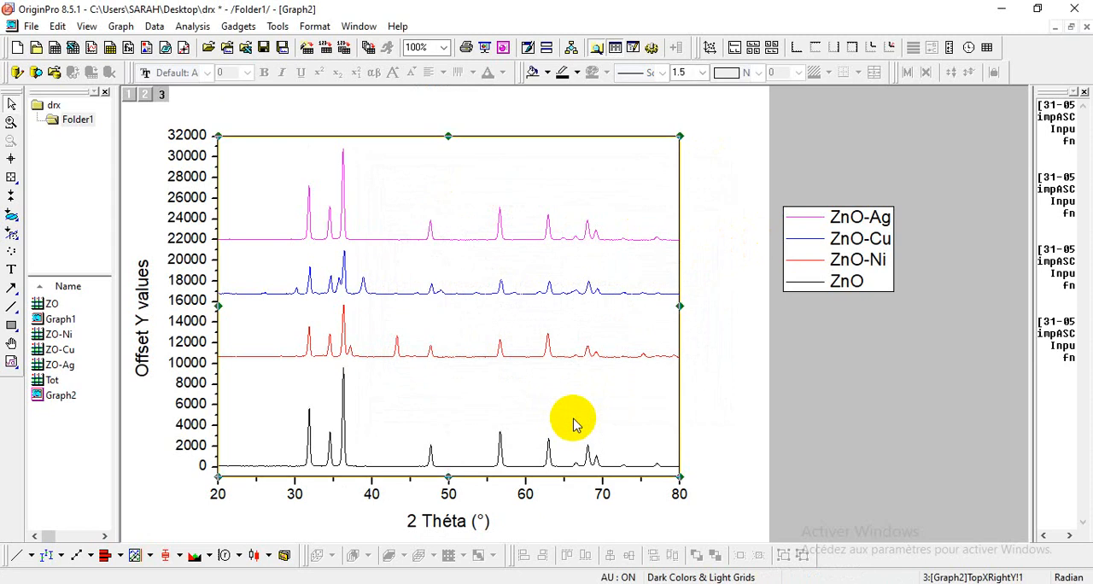
Step: Make the bottom X and left Y axis tick labels bold and set the left Y axis increment to 5000
left_click(292, 492)
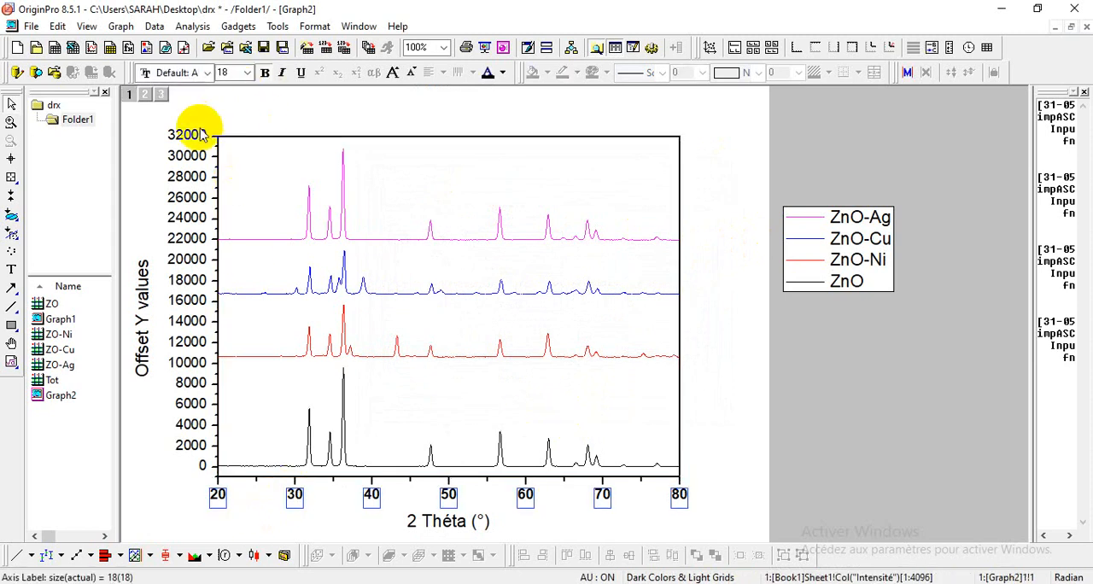
left_click(200, 133)
double_click(220, 155)
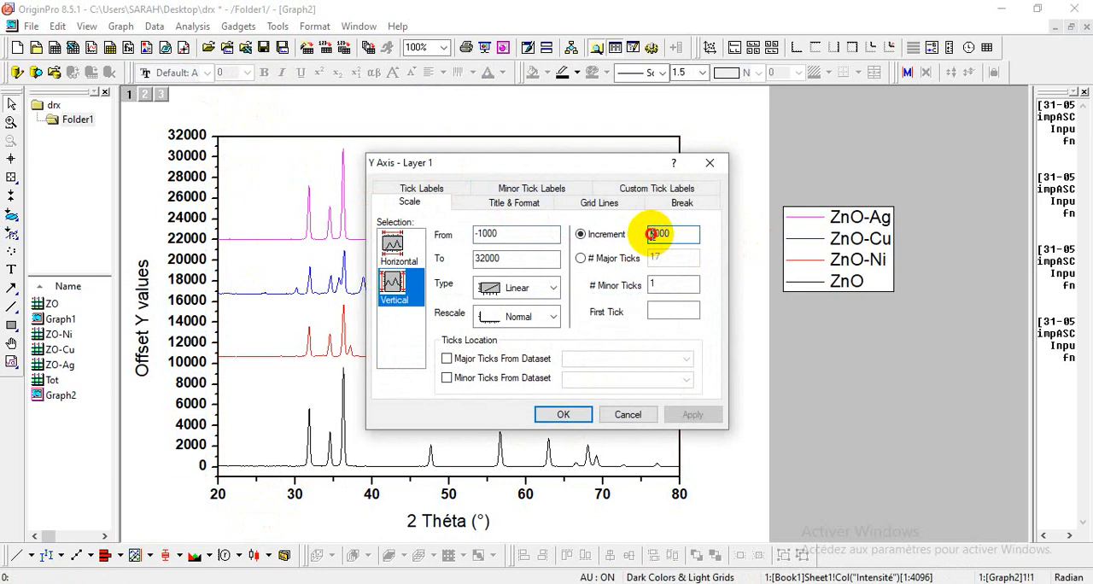
left_click(563, 414)
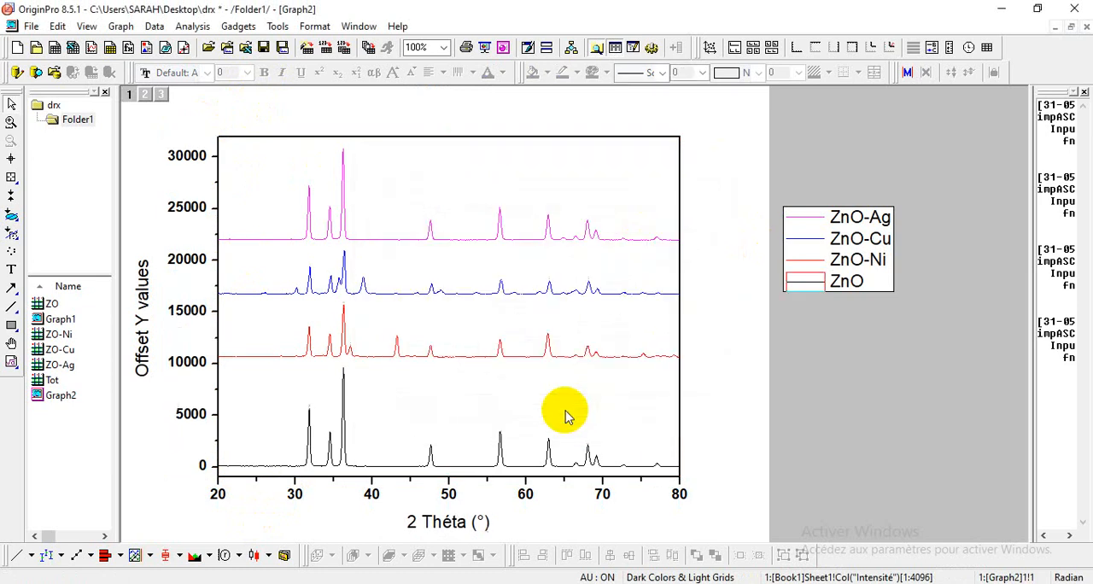
Step: Delete the "Offset Y values" title of the left Y axis
double_click(146, 335)
left_click_drag(145, 335, 256, 334)
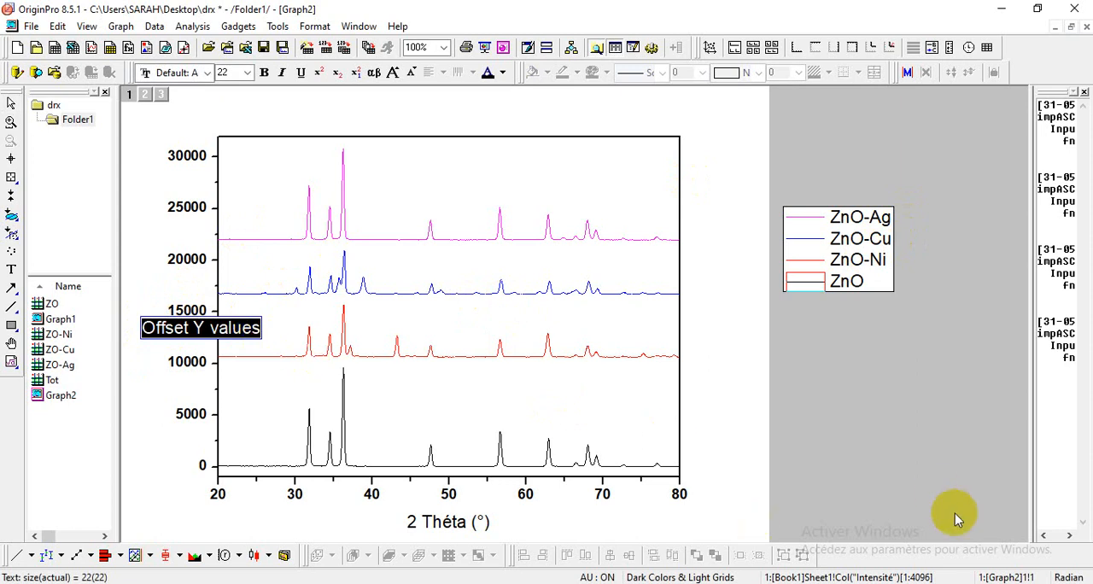
left_click(146, 419)
left_click(146, 337)
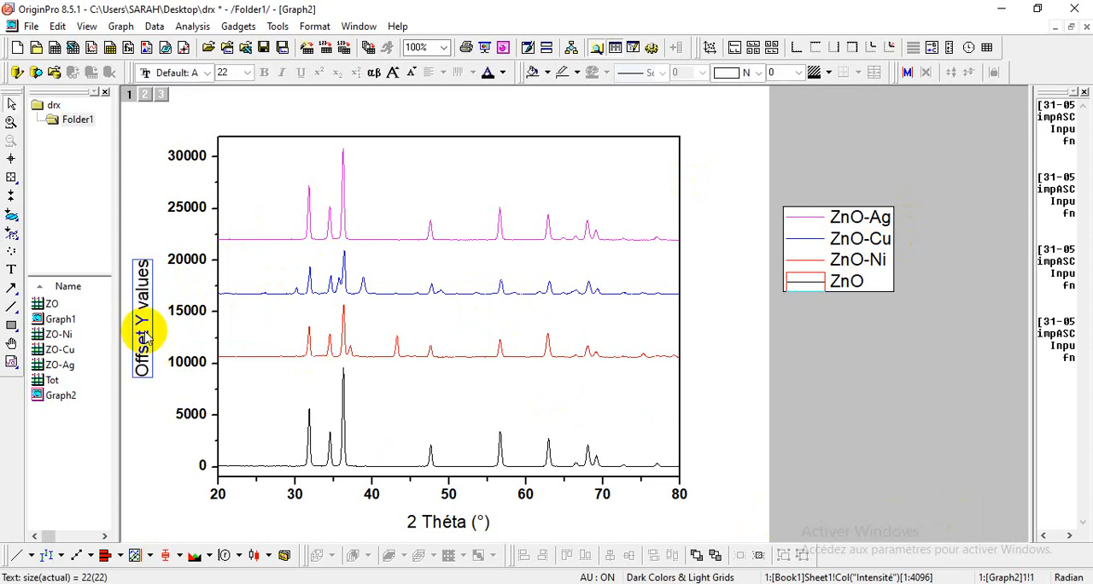
Step: Copy the "Intensité (a.u.)" axis title from Graph1 into Graph2 and place it along the left Y axis
double_click(40, 319)
left_click(152, 266)
right_click(152, 272)
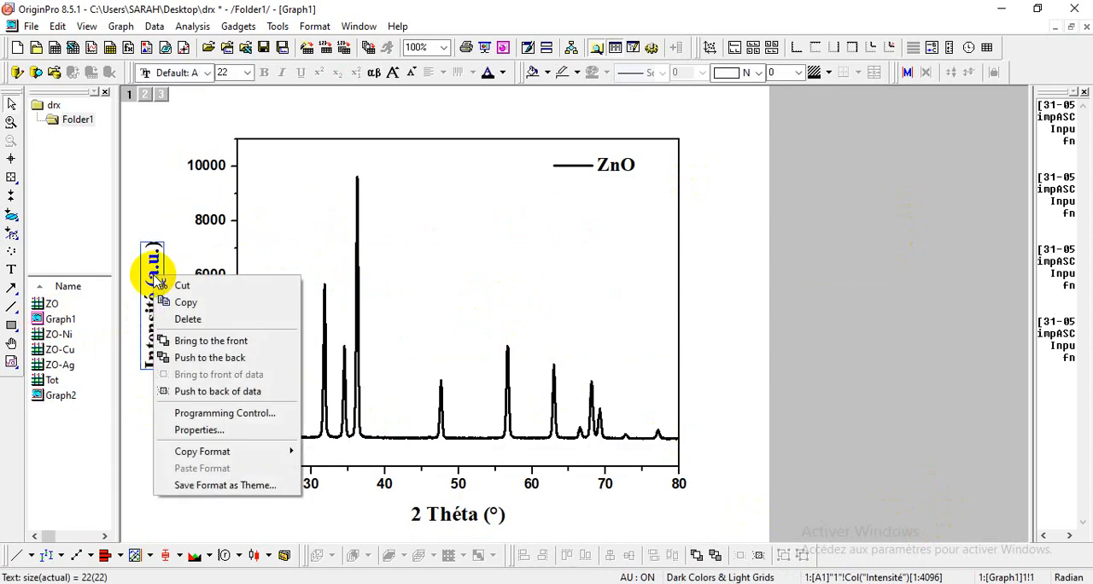
left_click(196, 304)
double_click(34, 396)
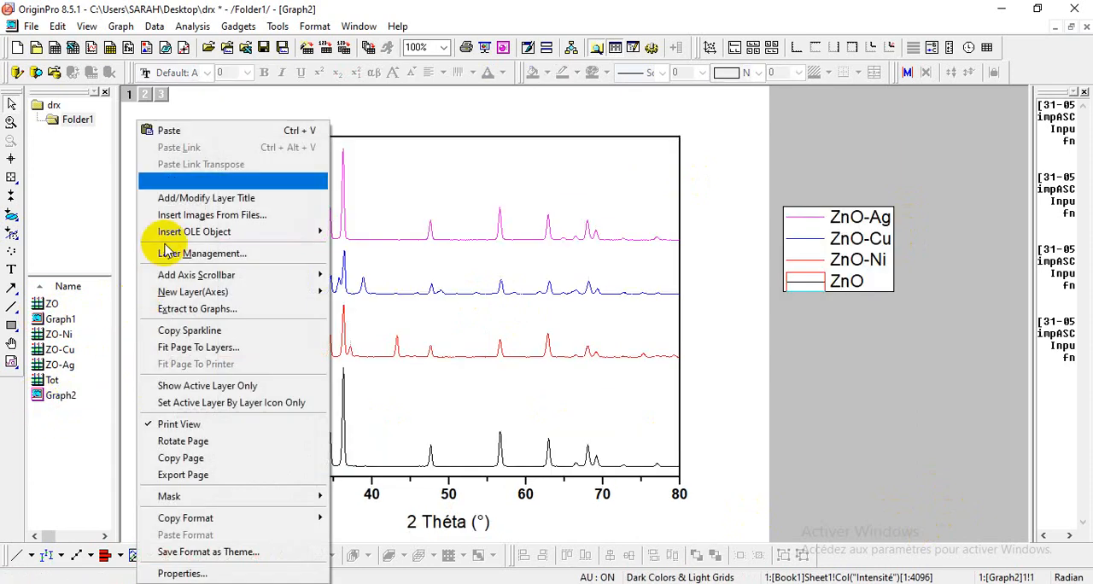
left_click(220, 129)
left_click_drag(151, 353, 149, 290)
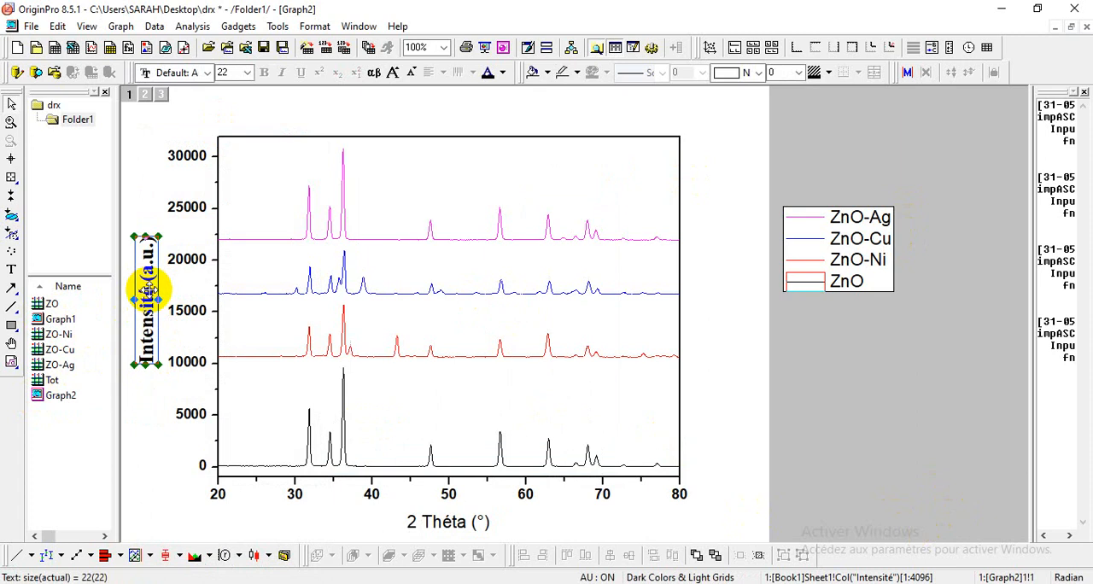
left_click(146, 431)
Step: Format the bottom X axis title as bold Times New Roman, size 26
double_click(414, 522)
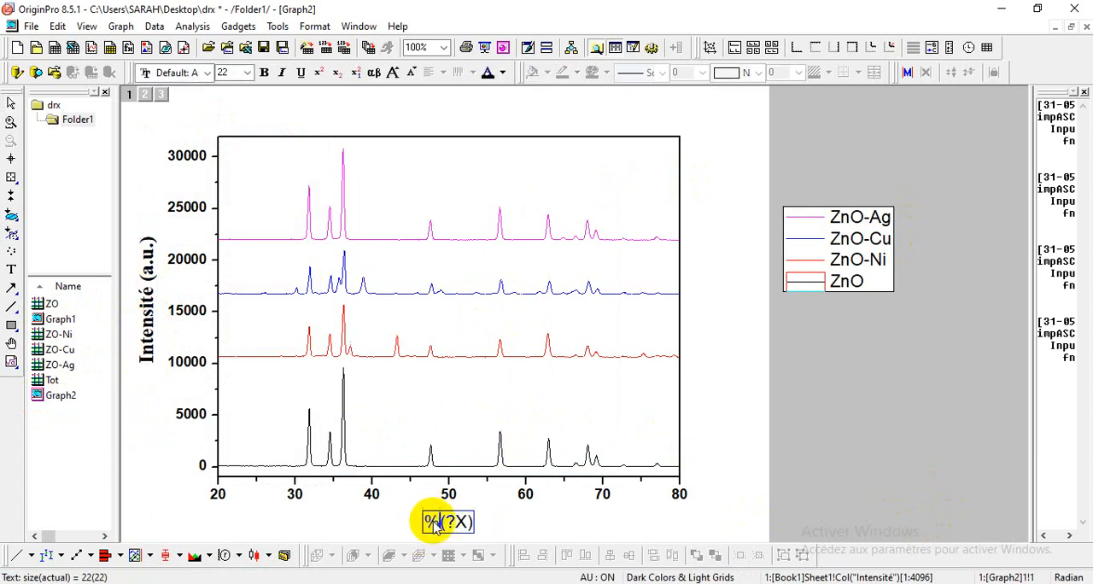
left_click_drag(427, 522, 495, 520)
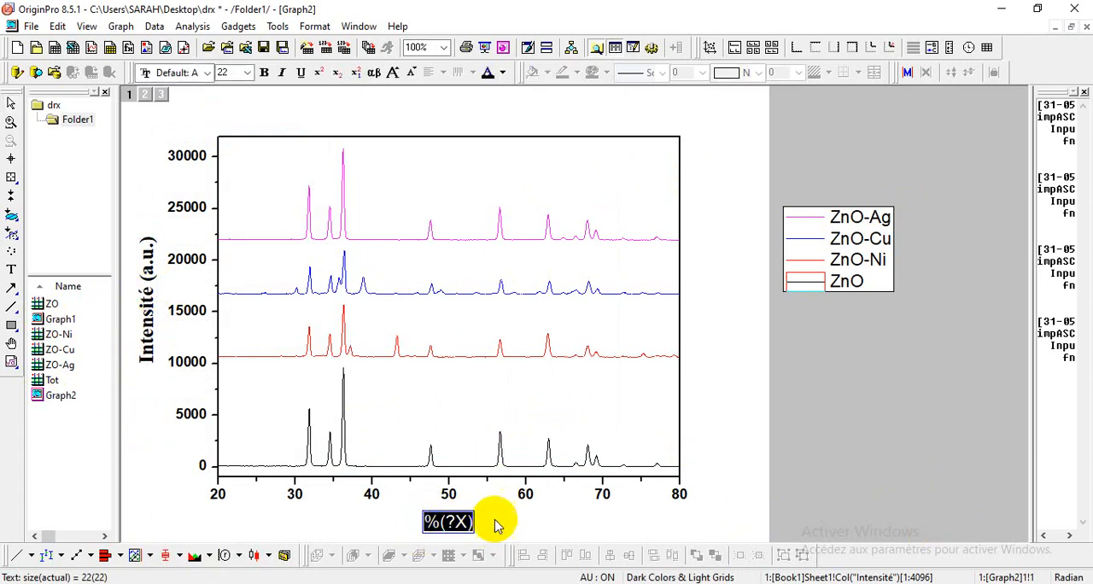
left_click(246, 71)
left_click(224, 246)
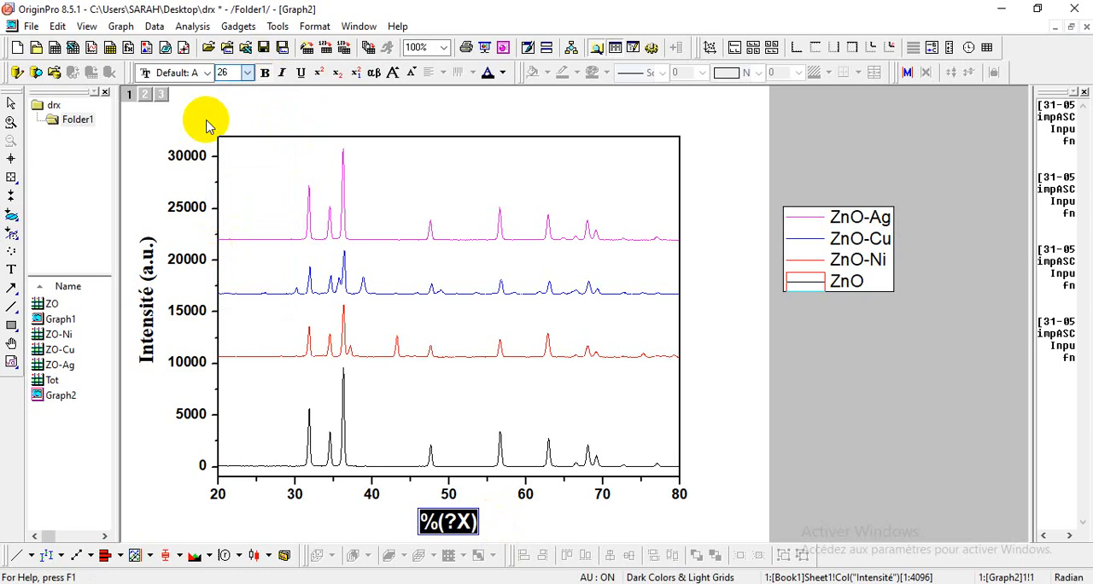
left_click(207, 72)
type("t")
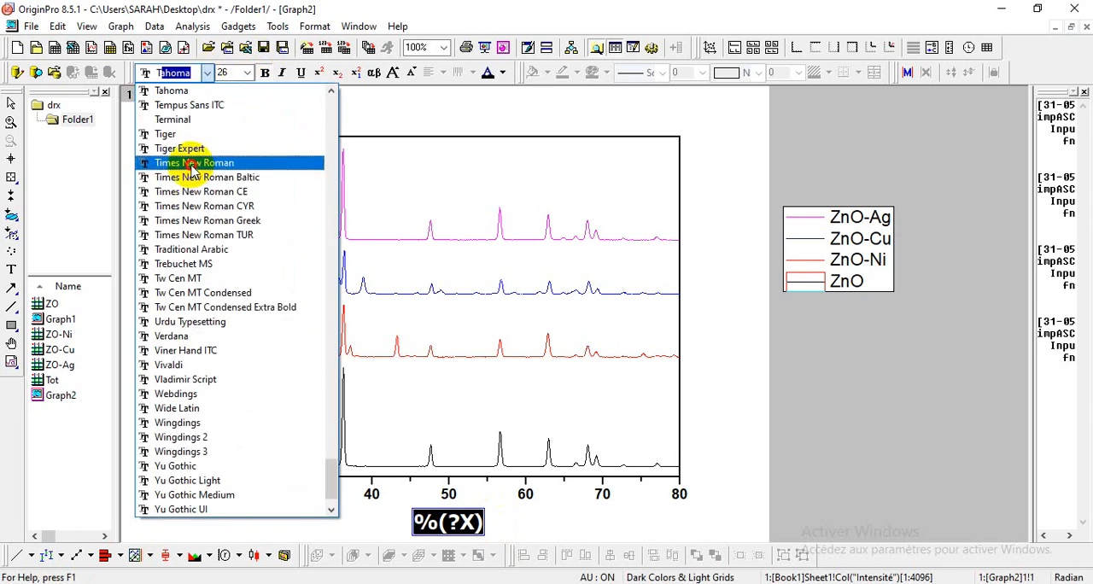
left_click(205, 91)
left_click(207, 73)
left_click(209, 162)
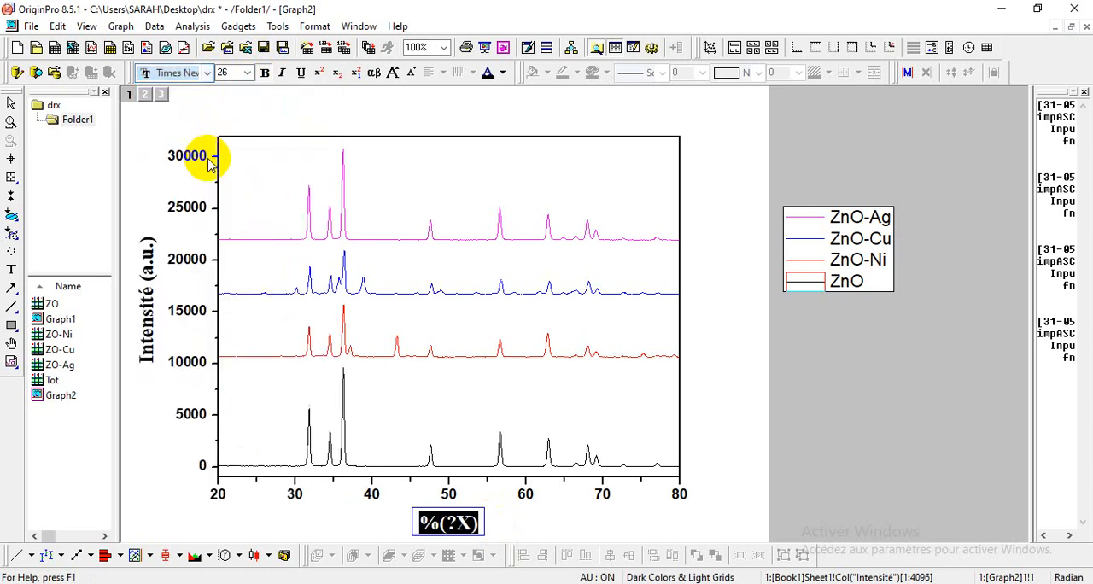
left_click(726, 389)
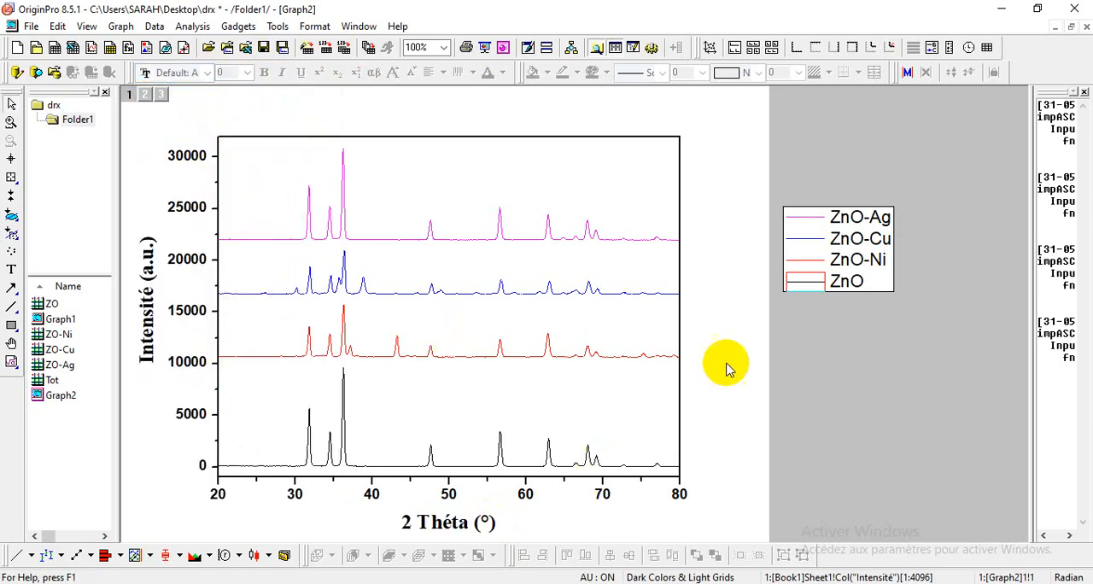
Step: Format all legend entries as bold Tahoma, size 24, and move the legend closer to the plot's upper right corner
double_click(843, 231)
left_click_drag(836, 218, 862, 298)
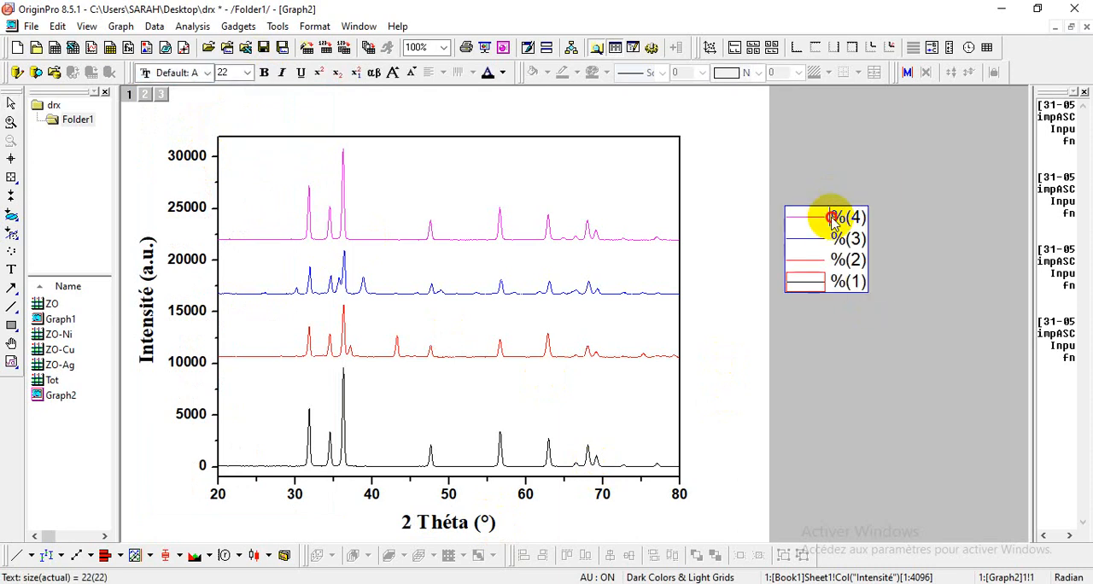
left_click_drag(833, 220, 863, 289)
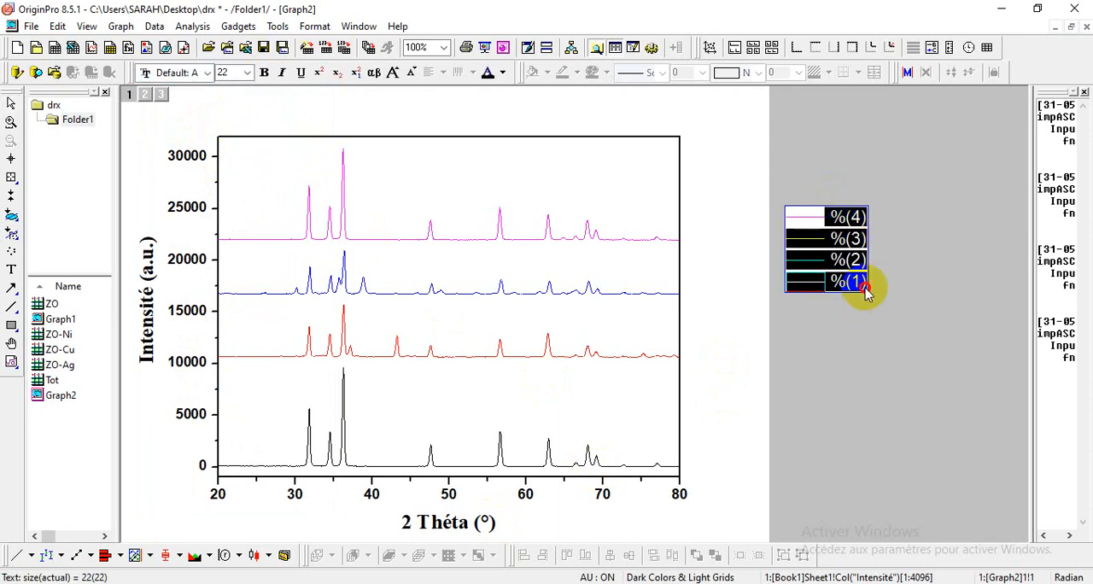
left_click(246, 72)
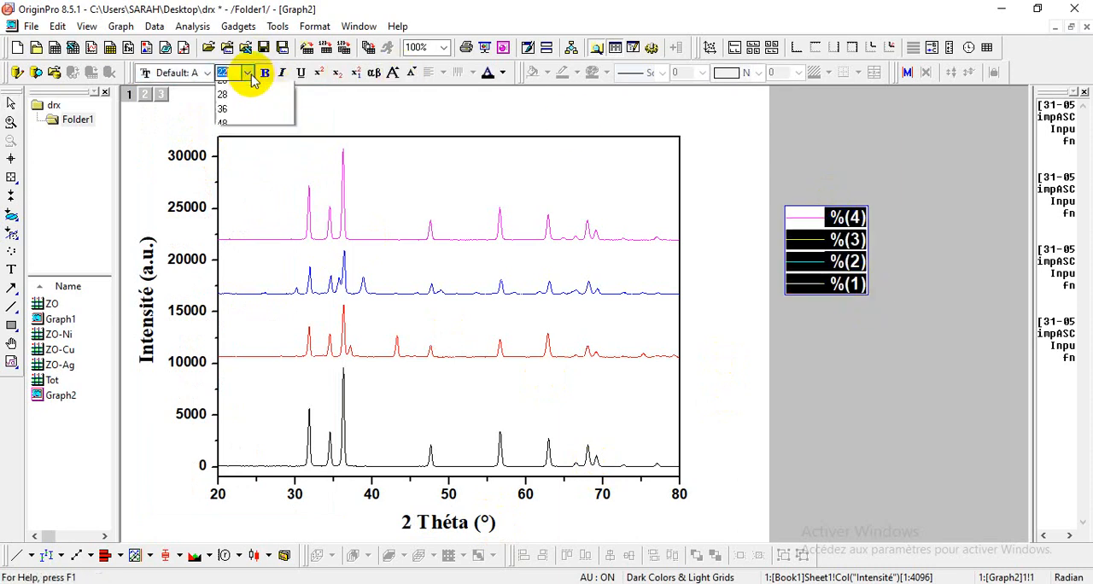
left_click(231, 231)
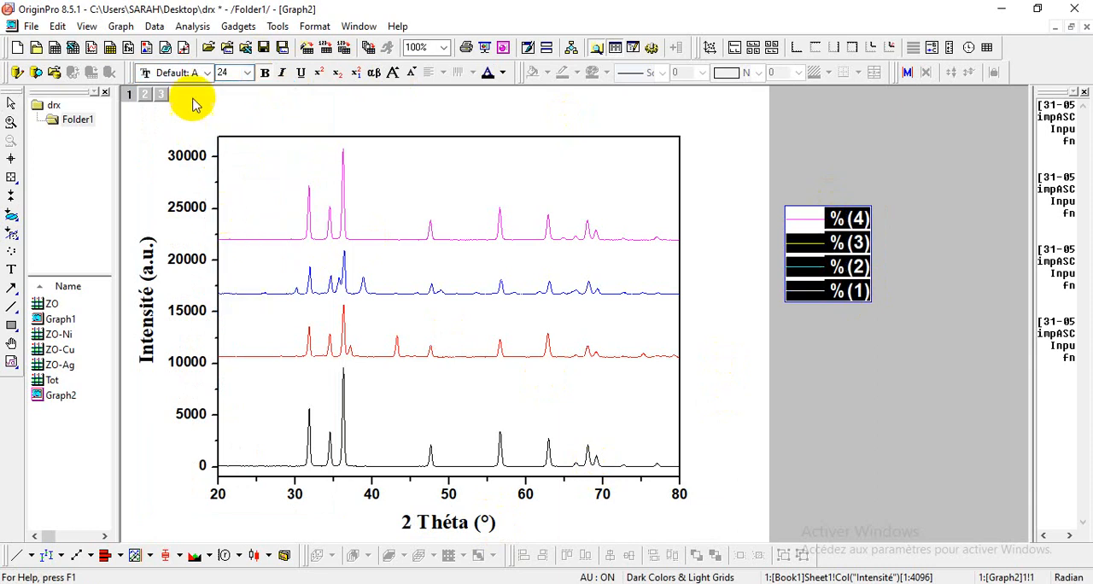
left_click(206, 74)
type("t")
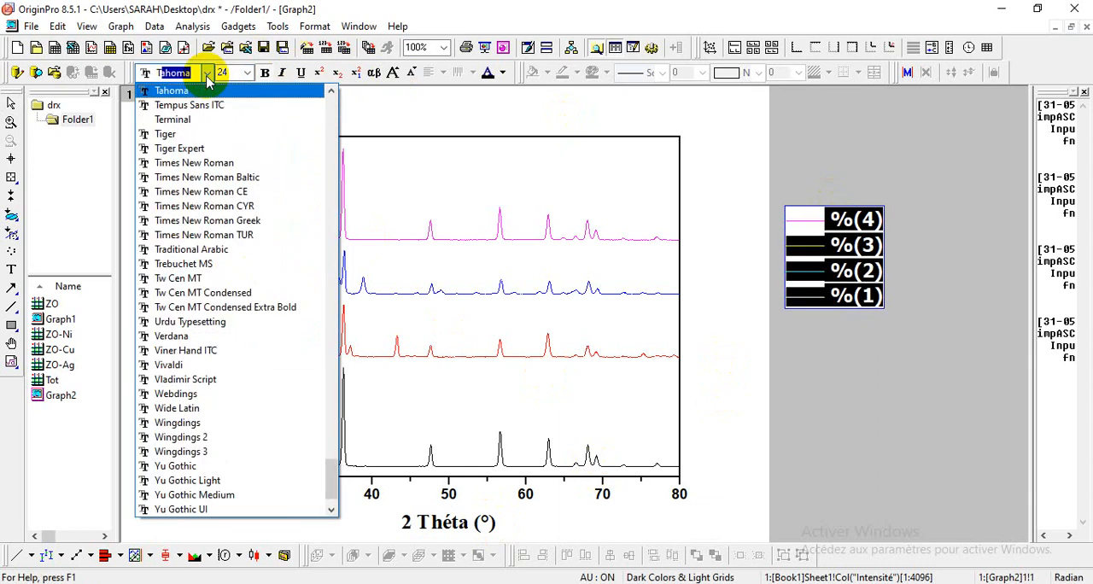
left_click(233, 162)
left_click(731, 295)
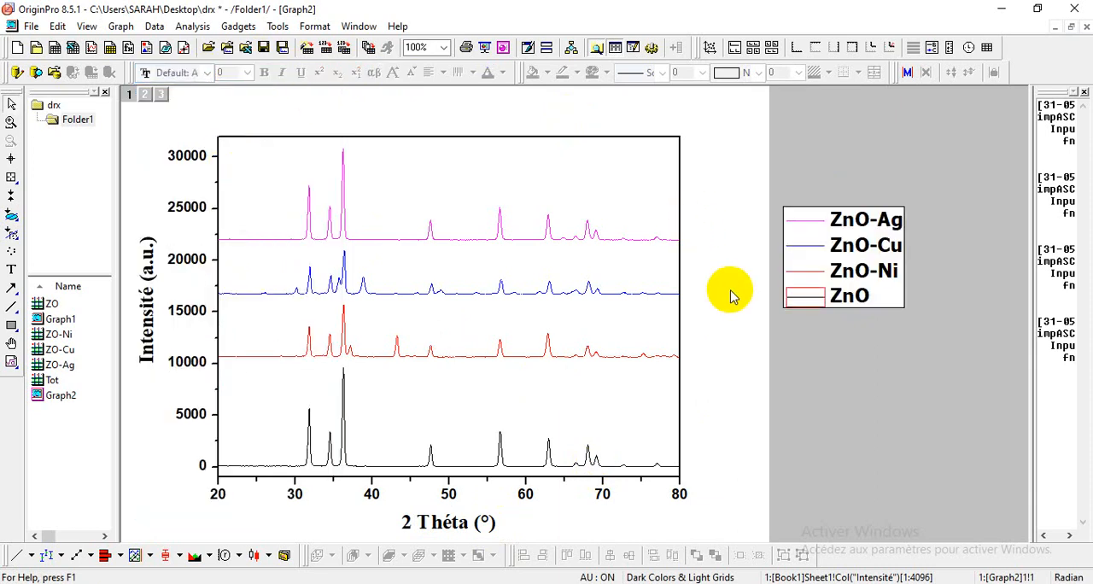
left_click(874, 267)
left_click_drag(878, 289, 832, 232)
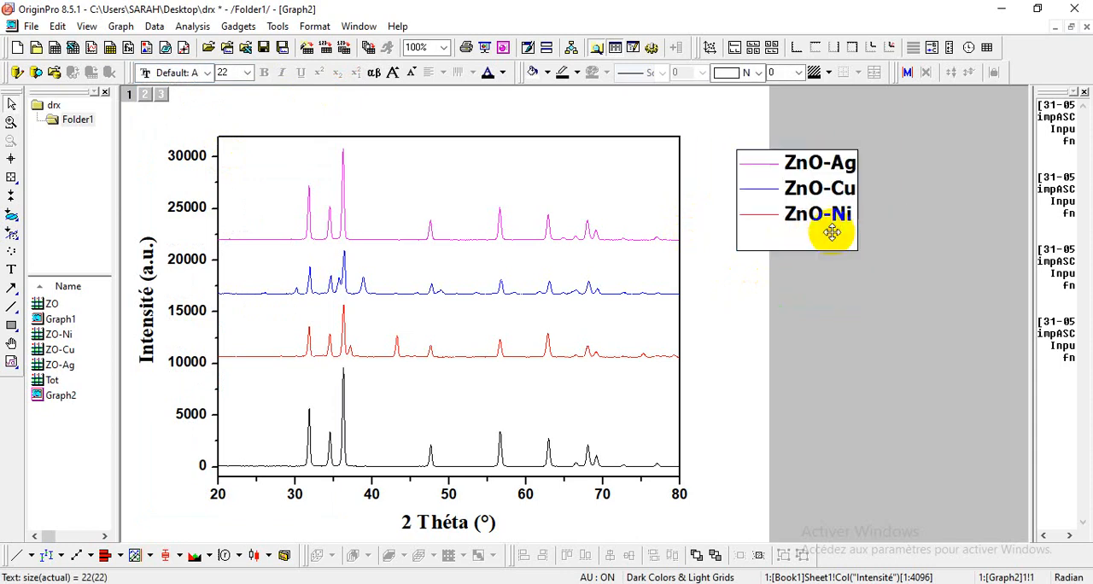
Step: Set the line width of the four grouped curves to 3
double_click(635, 241)
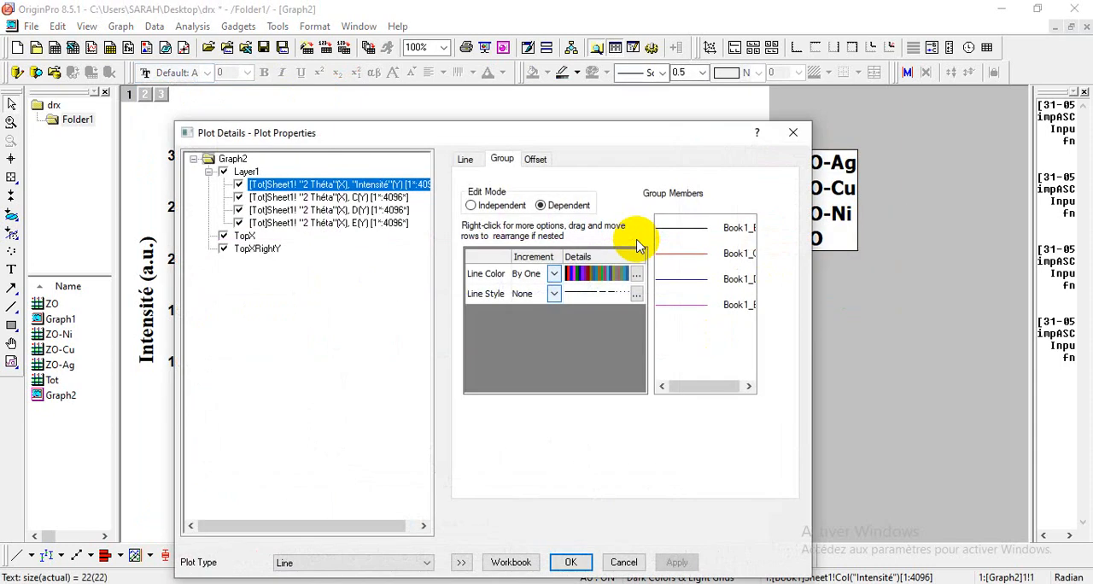
left_click(468, 160)
left_click(590, 248)
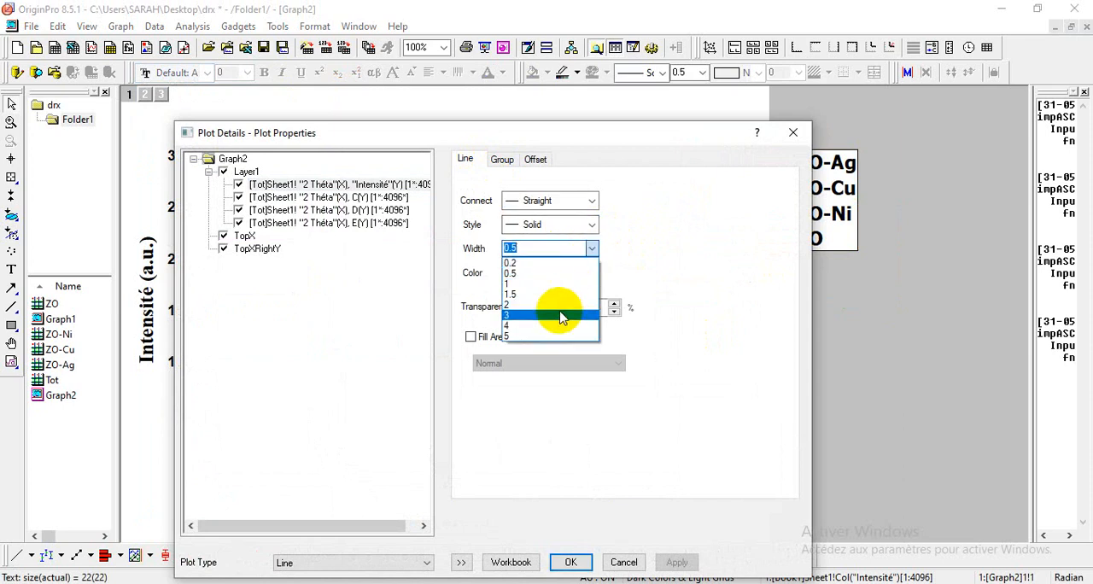
left_click(560, 316)
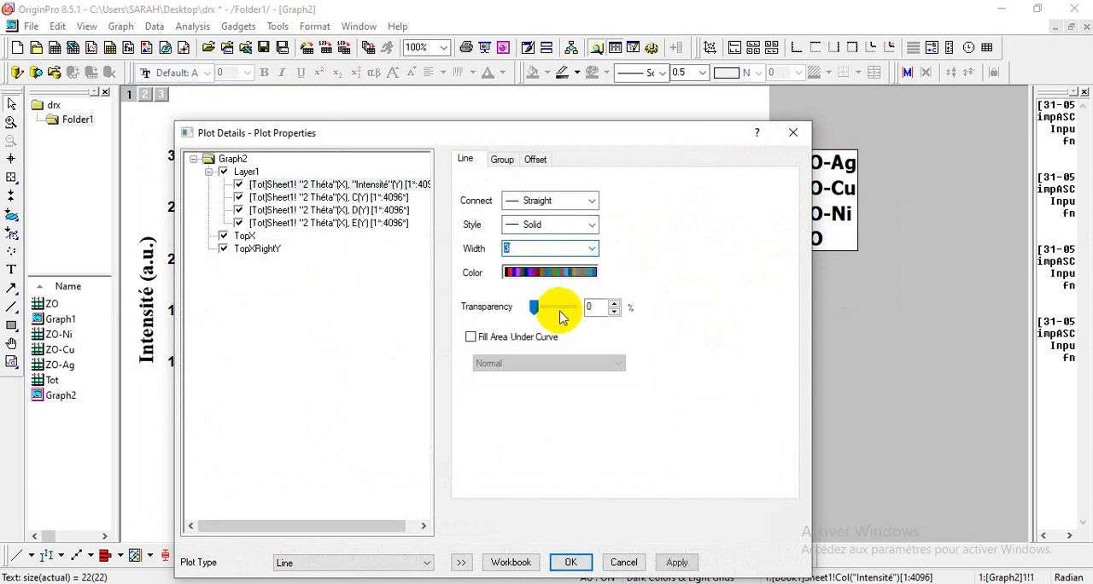
left_click(570, 561)
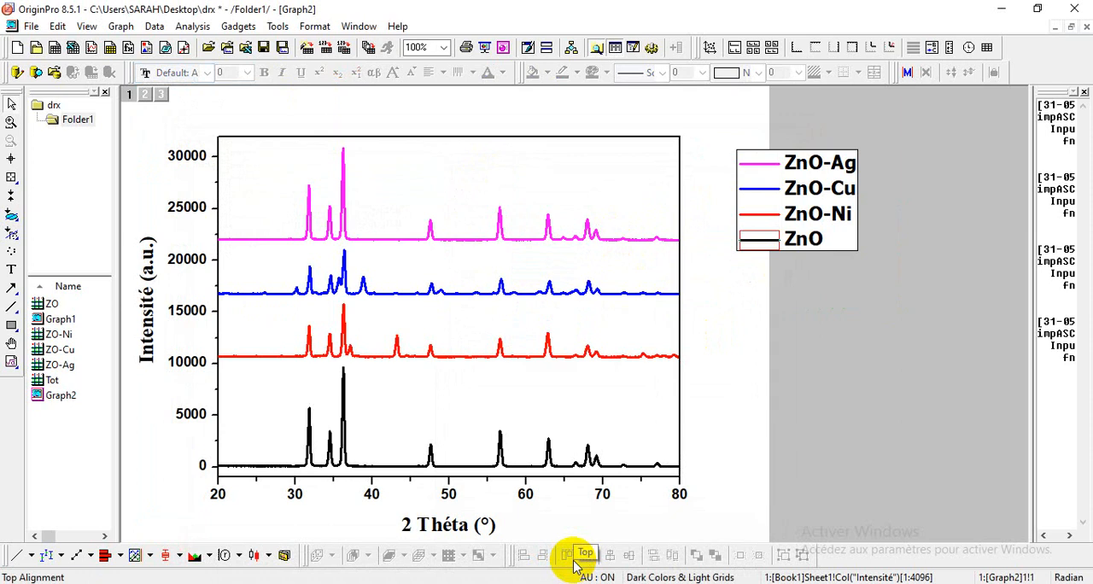
Step: Open the line colour increment list of the curve group and set the first colour to Dark Gray
double_click(488, 358)
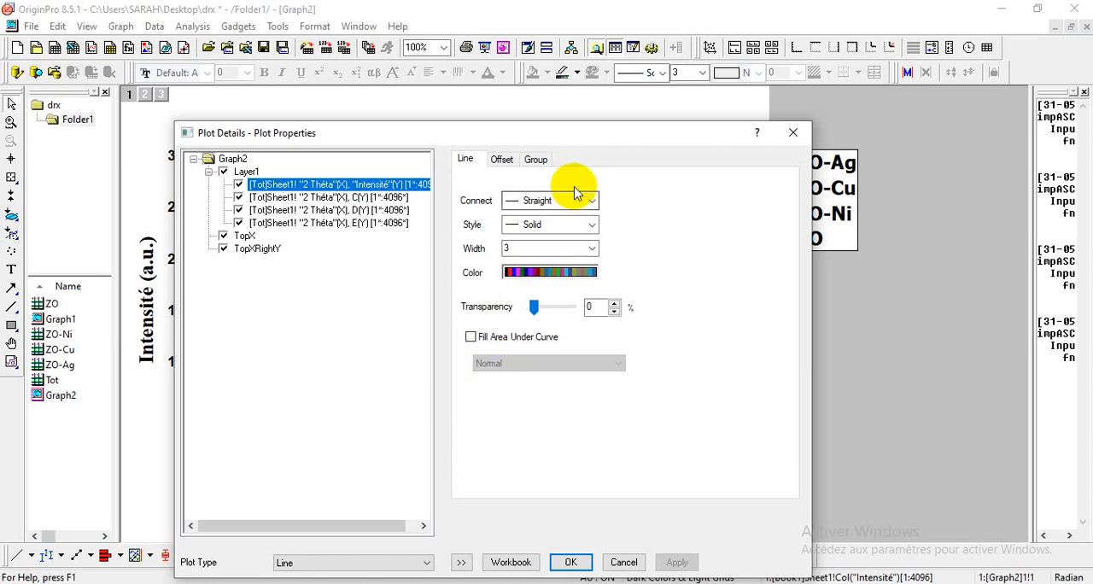
left_click(536, 160)
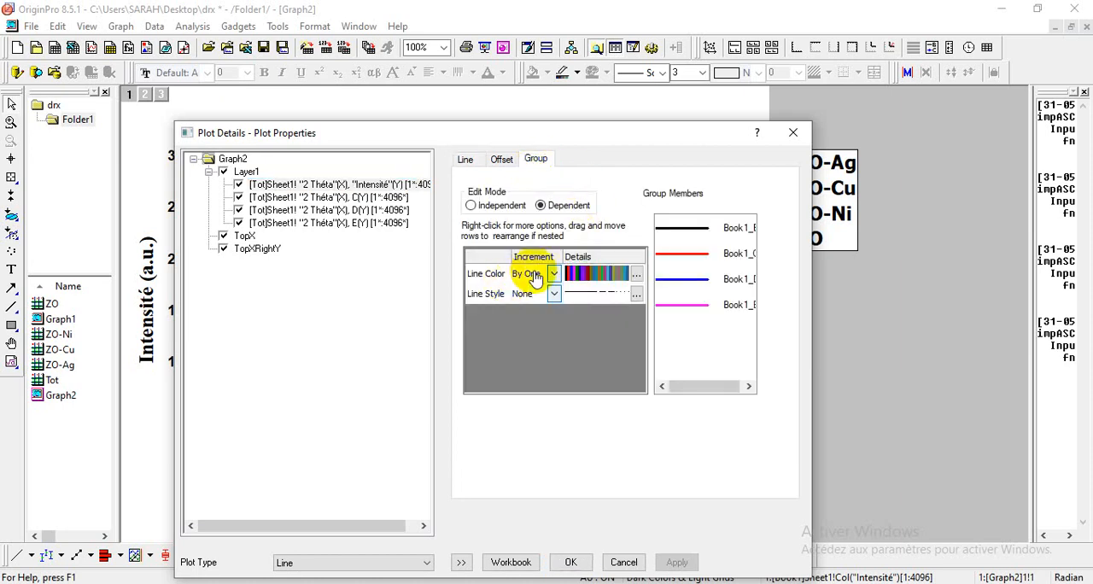
left_click(637, 275)
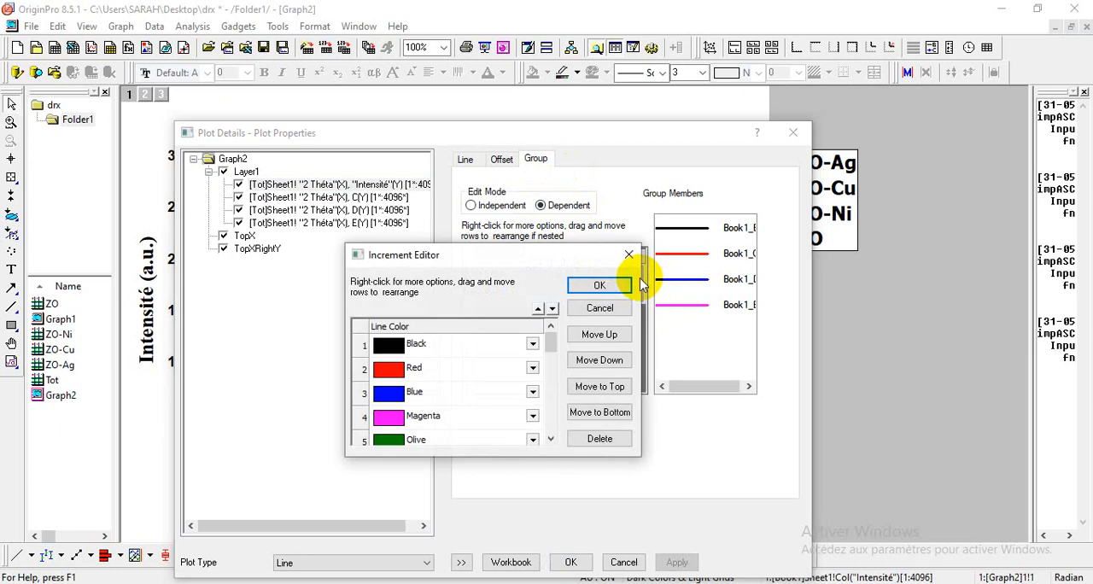
left_click(533, 345)
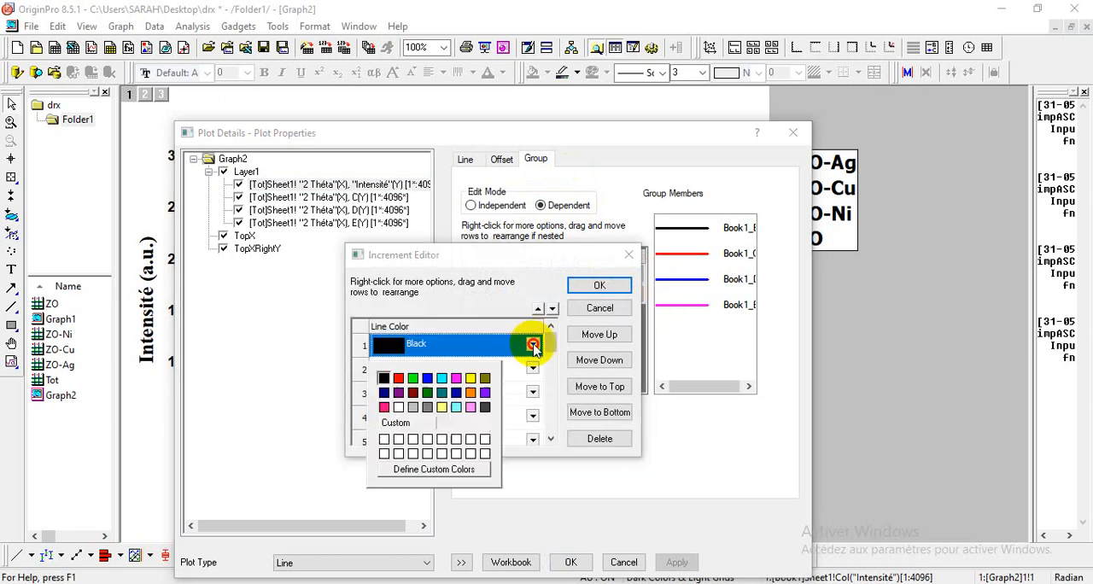
left_click(485, 409)
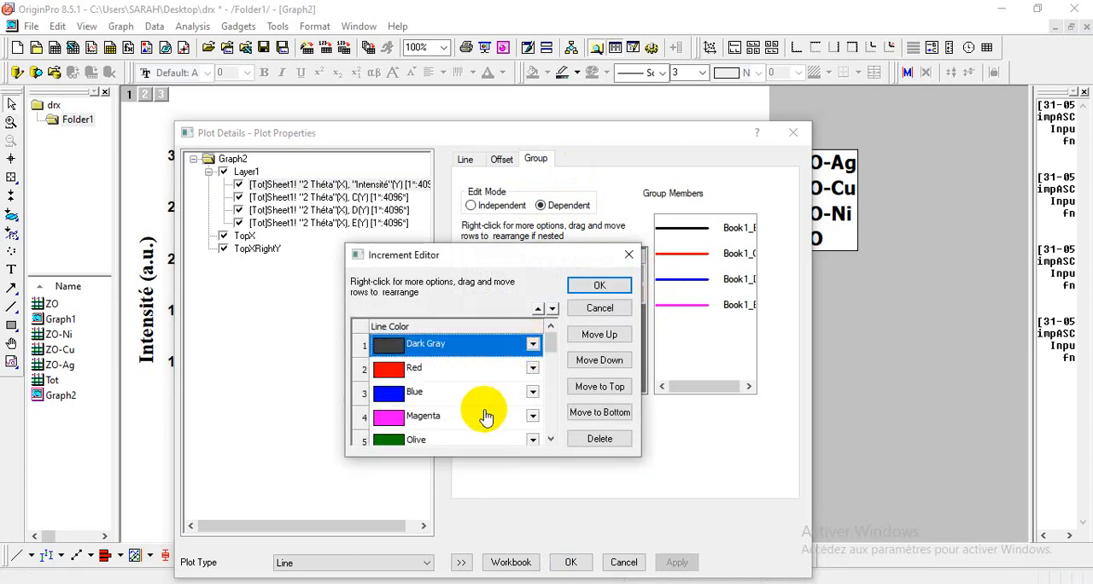
Step: Set the second line colour to a custom darker green with RGB 0, 176, 0
left_click(533, 369)
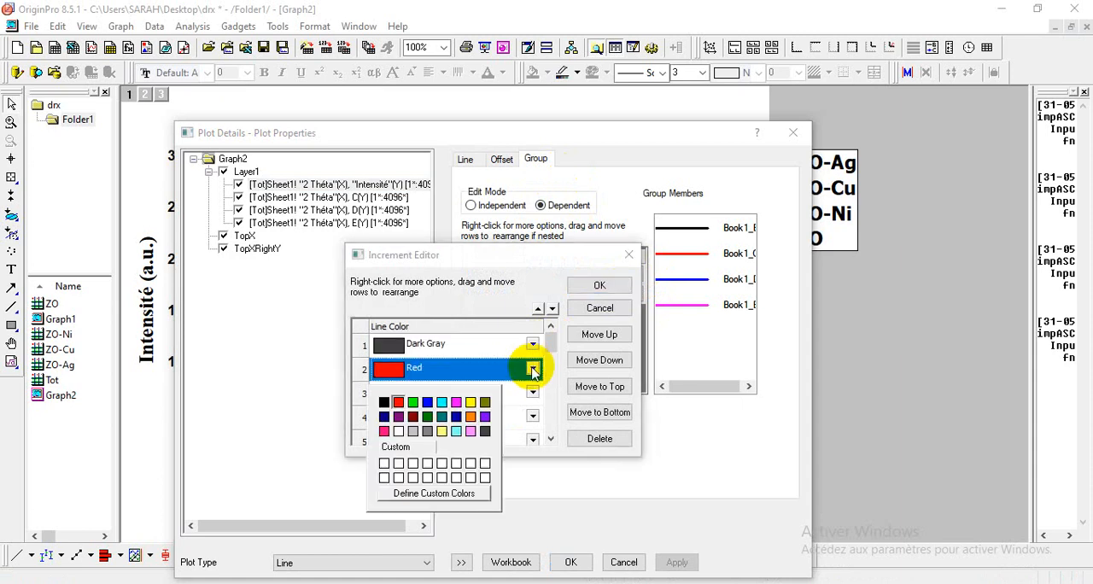
left_click(413, 403)
left_click(532, 369)
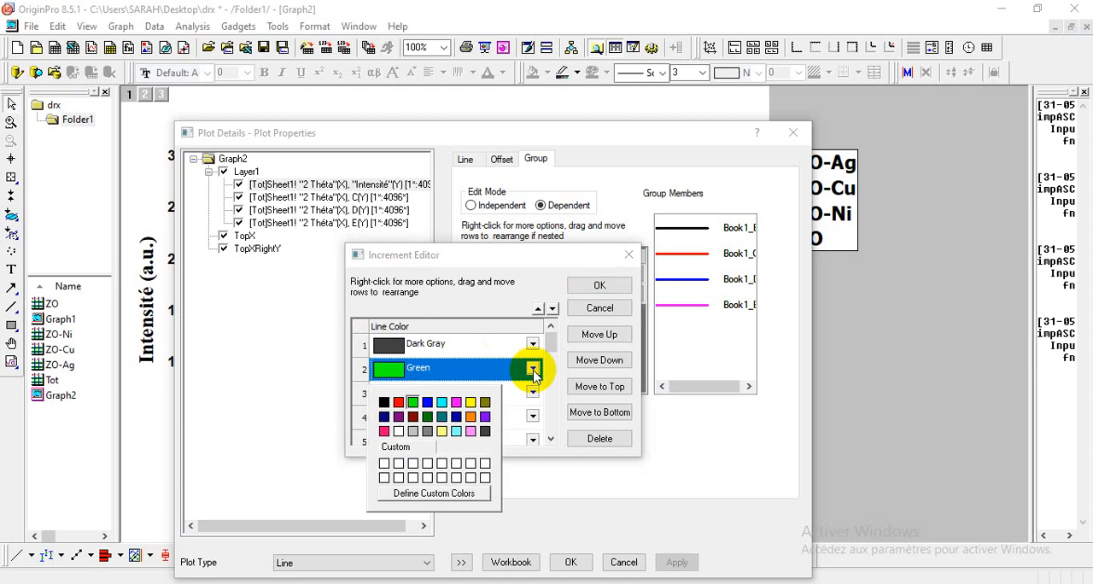
left_click(453, 494)
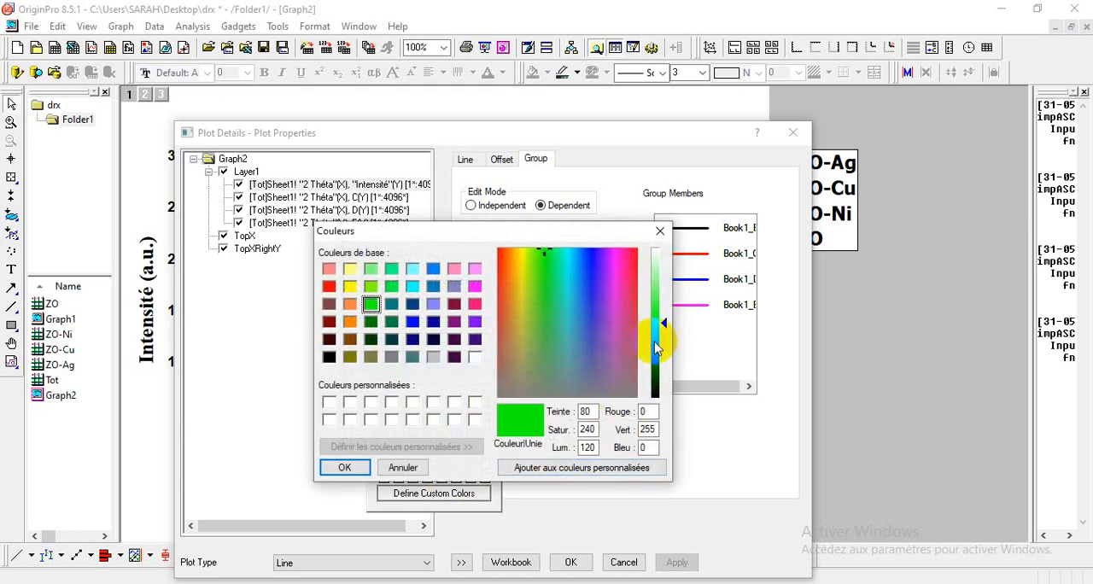
left_click_drag(655, 336, 664, 352)
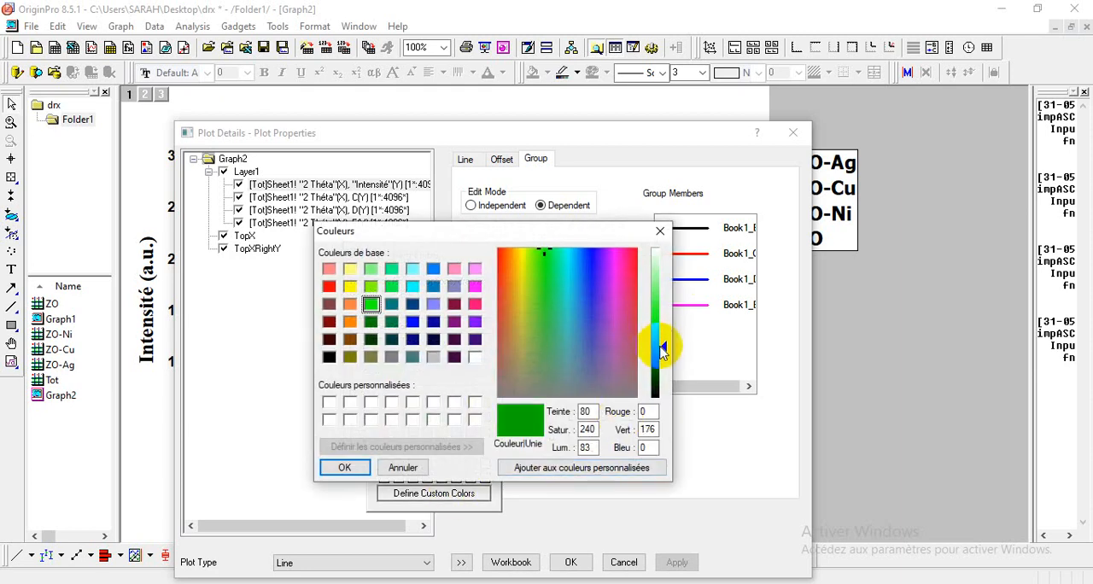
left_click(346, 468)
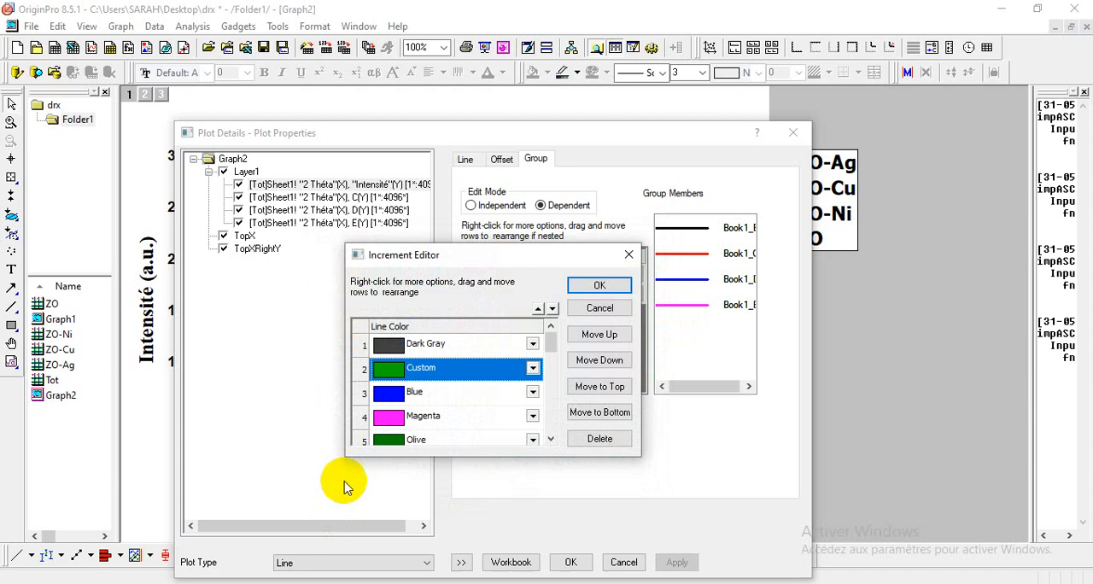
Step: Set the third line colour in the increment list to a custom darker shade of cyan
left_click(533, 394)
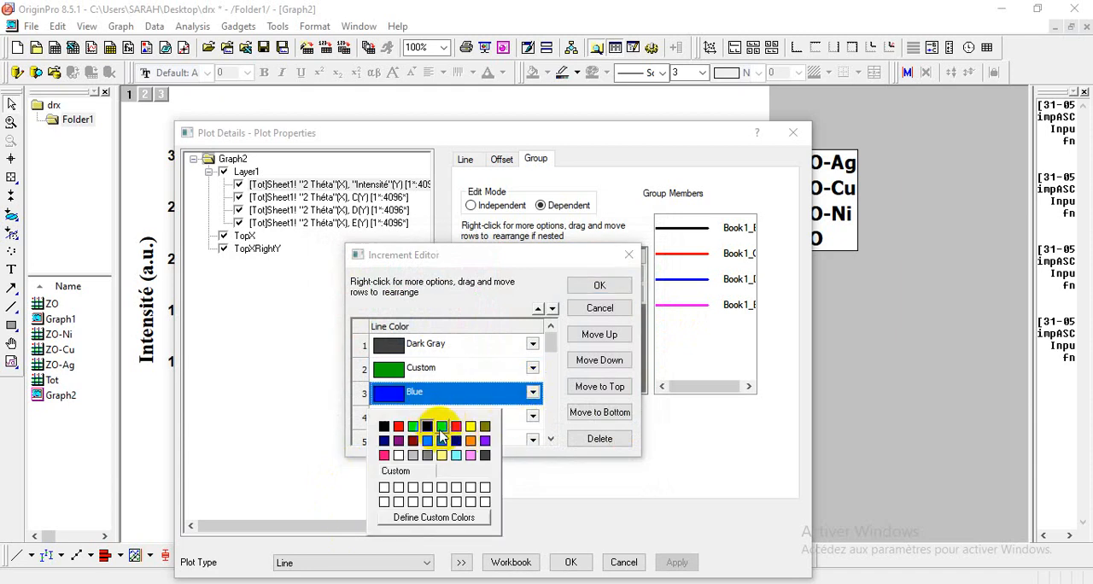
left_click(442, 427)
left_click(532, 392)
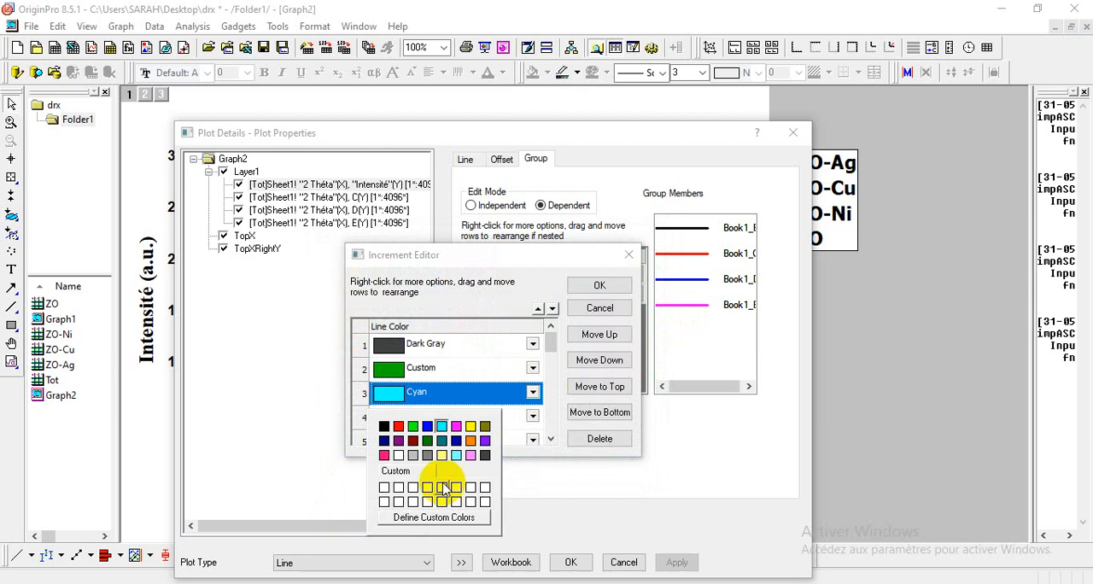
left_click(431, 517)
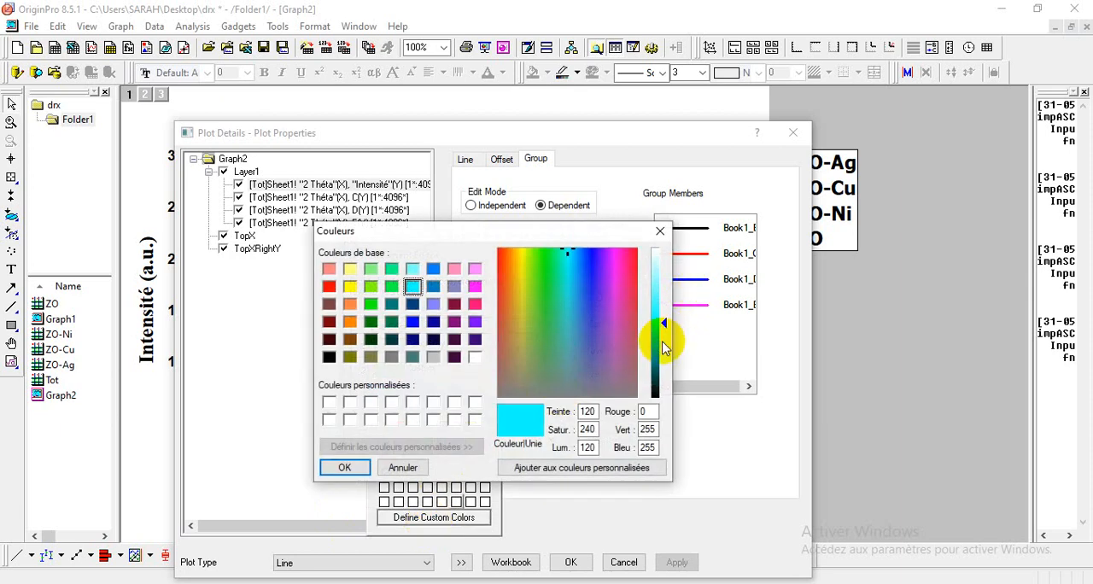
left_click_drag(665, 348, 662, 360)
left_click(344, 466)
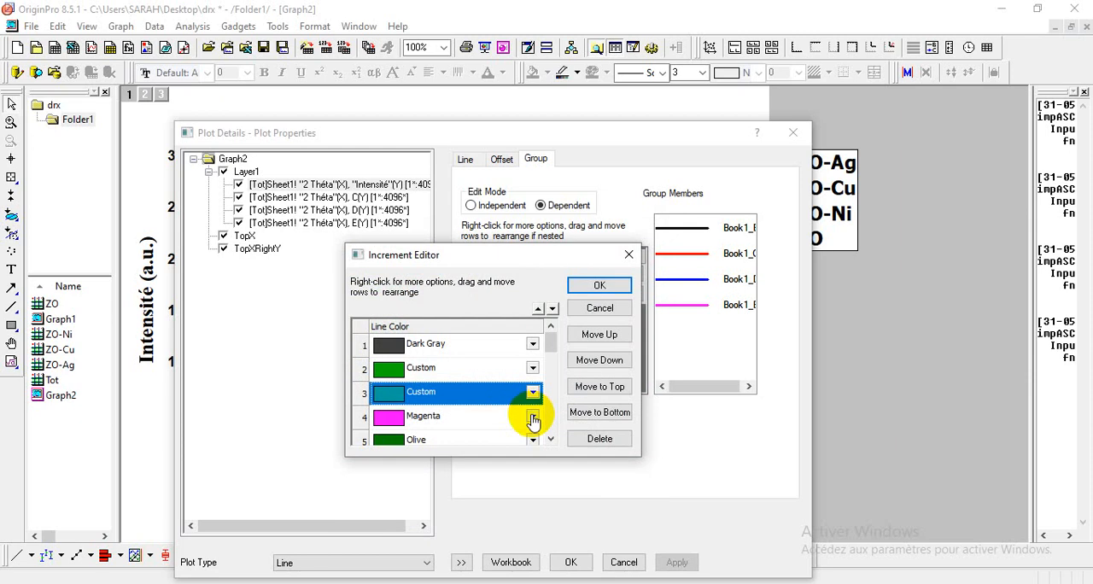
Step: Set the fourth line colour to a custom orange-brown with RGB 176, 88, 0 and apply the colour list to the curves
left_click(533, 418)
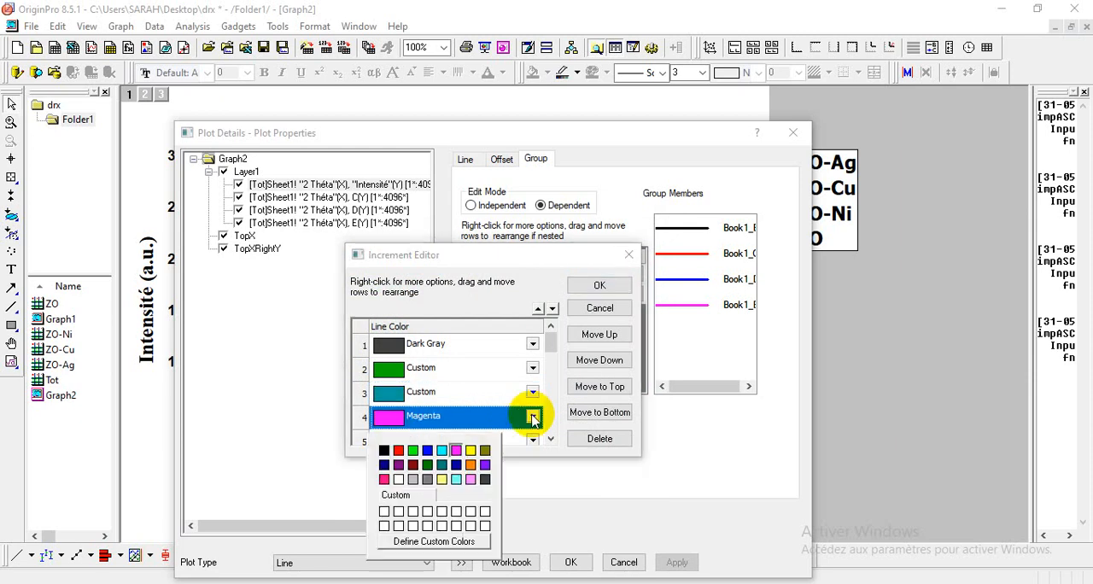
left_click(413, 466)
left_click(532, 417)
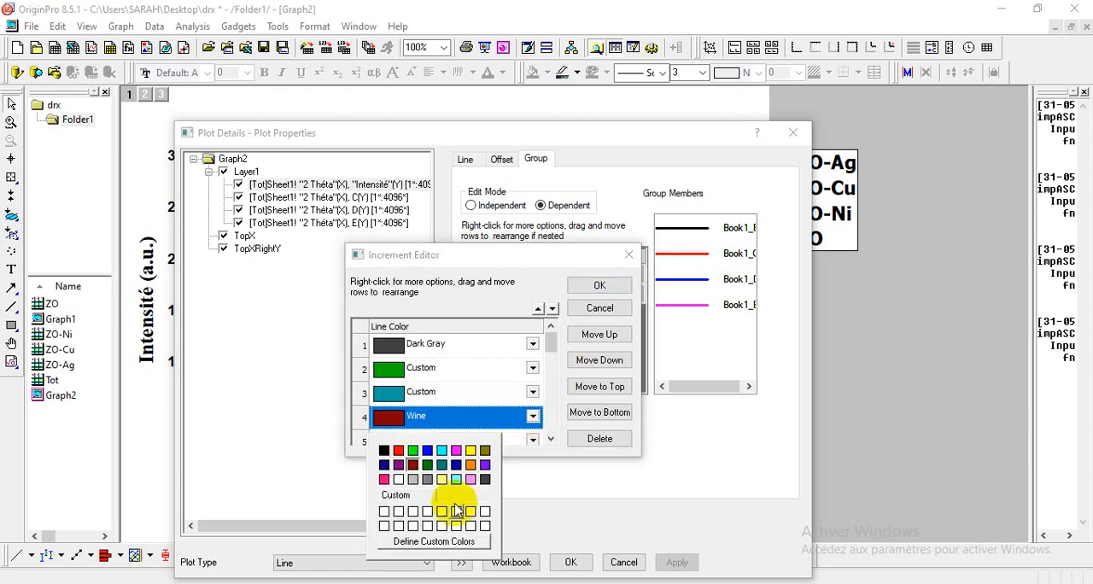
left_click(438, 542)
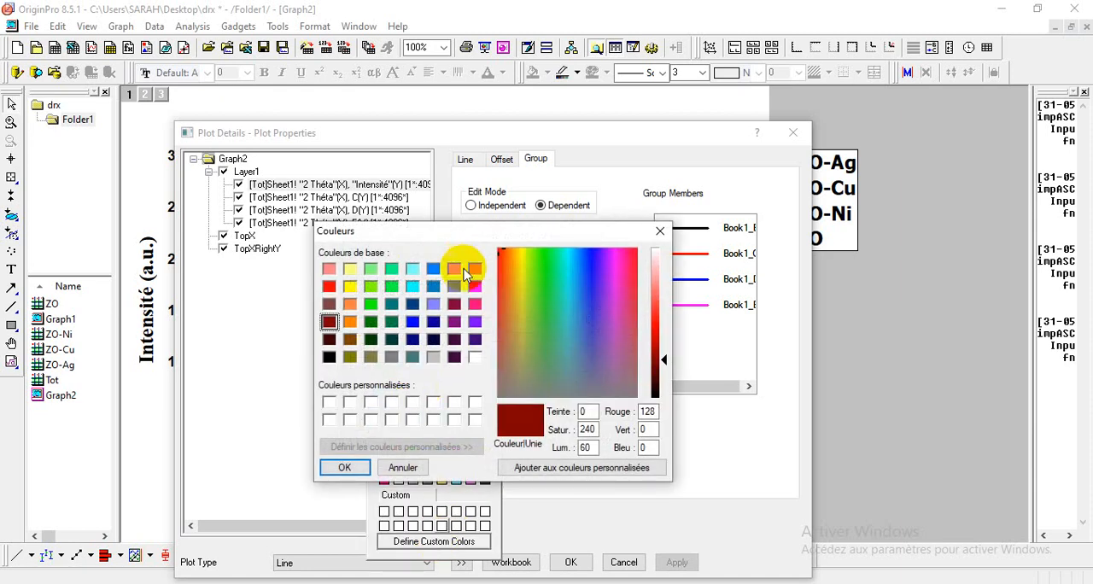
left_click(350, 339)
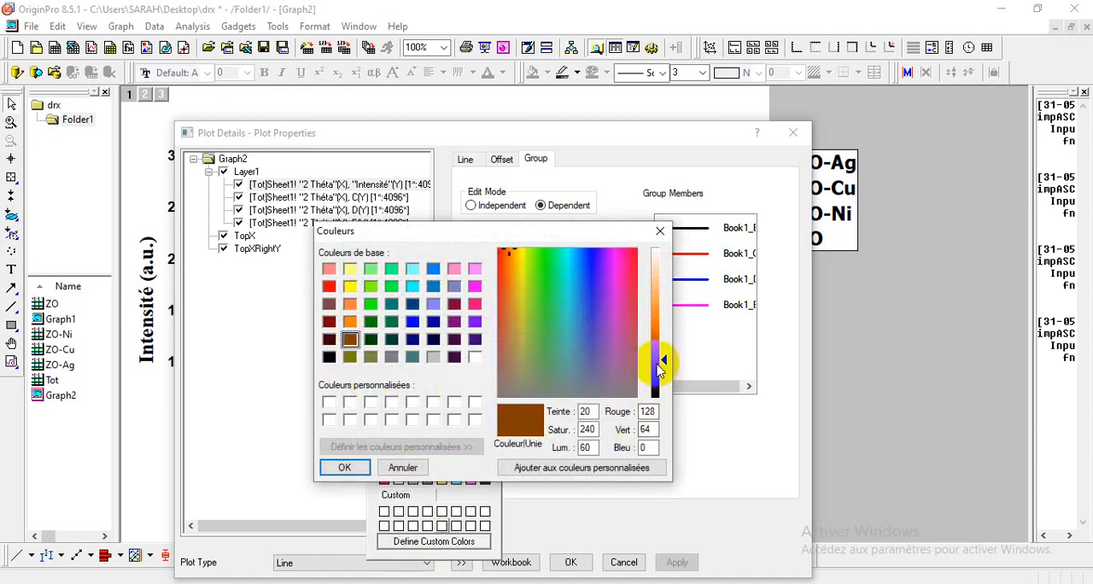
left_click_drag(658, 367, 663, 359)
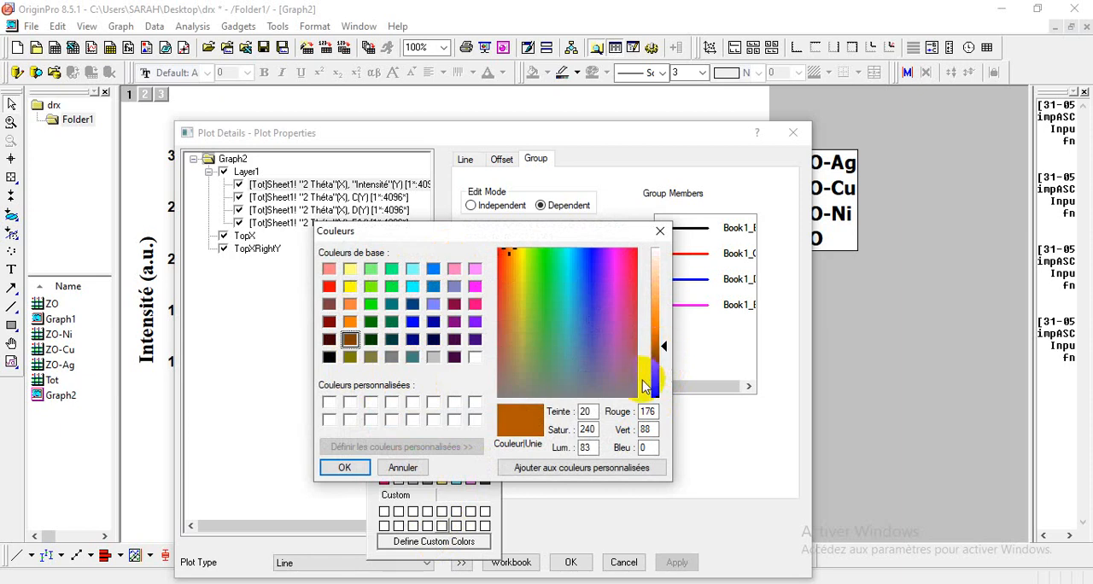
left_click(344, 466)
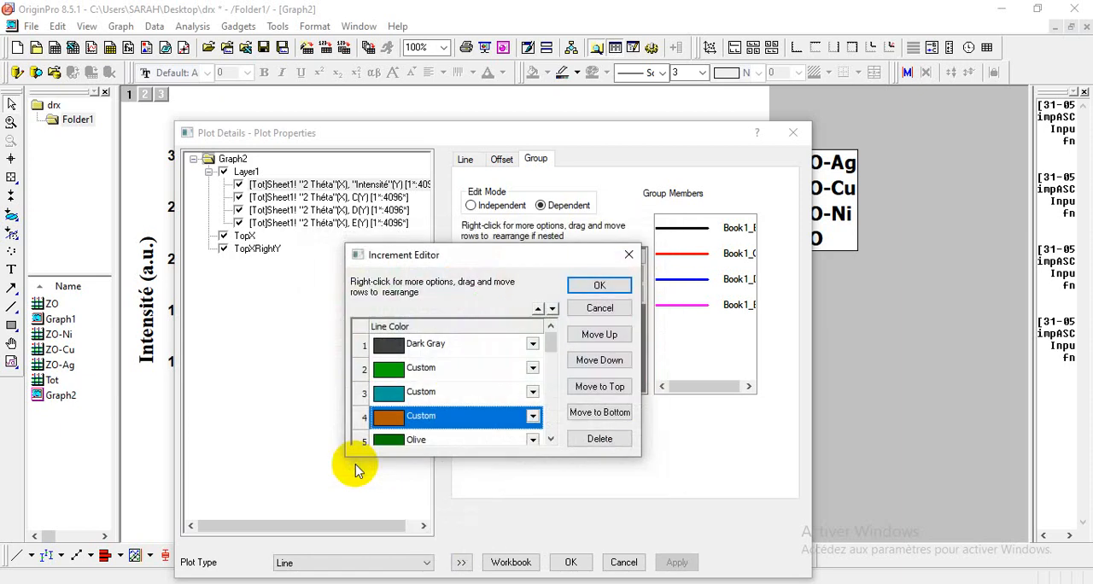
left_click(599, 284)
left_click(567, 562)
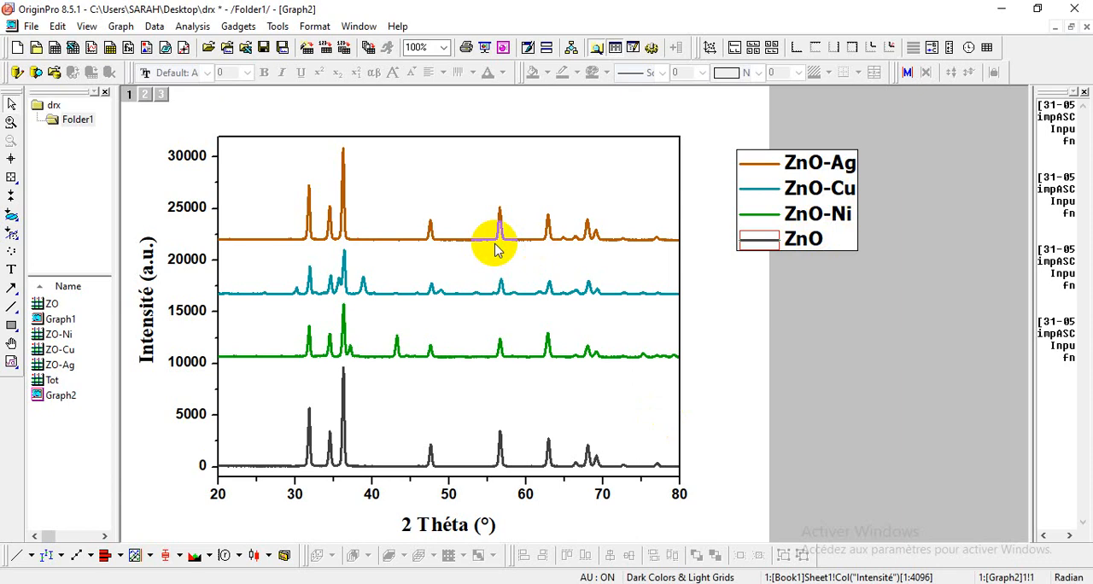
Step: Shift the legend slightly farther away from the plot's right edge
left_click(13, 273)
left_click(621, 420)
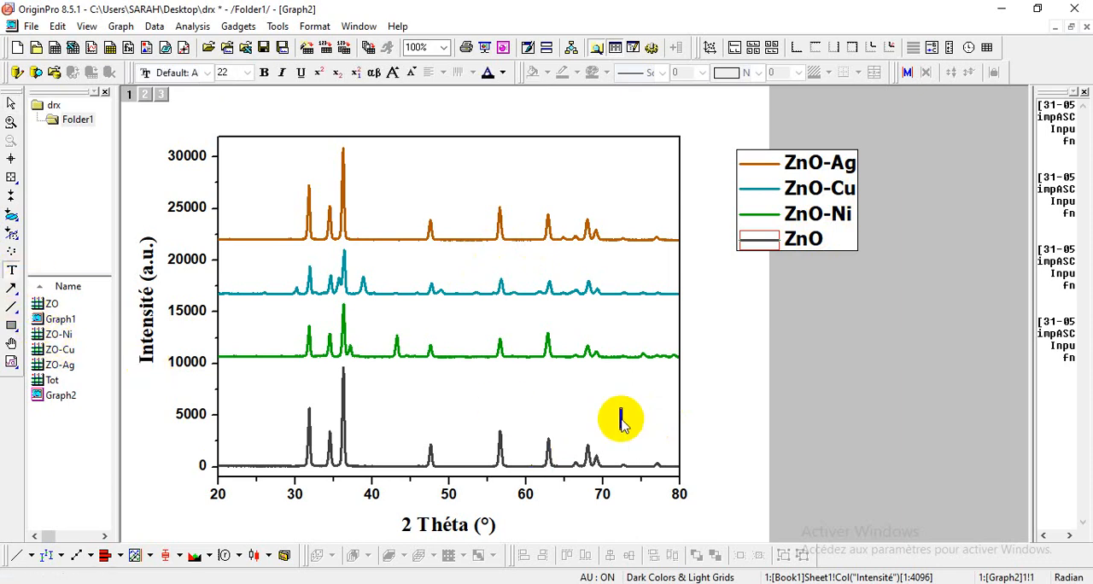
double_click(807, 164)
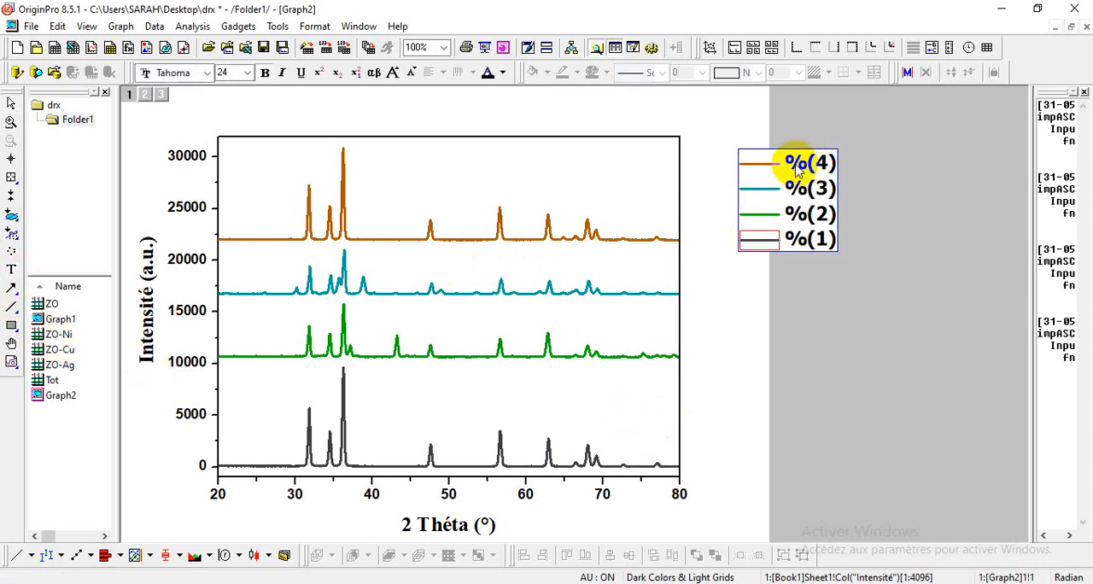
left_click(803, 258)
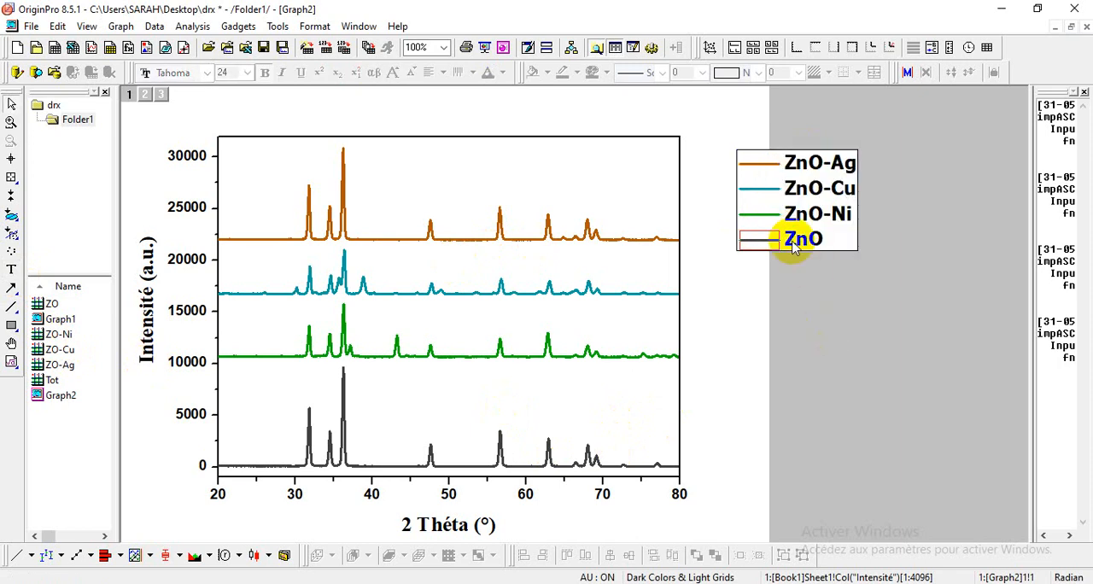
left_click_drag(792, 242, 811, 243)
left_click(649, 445)
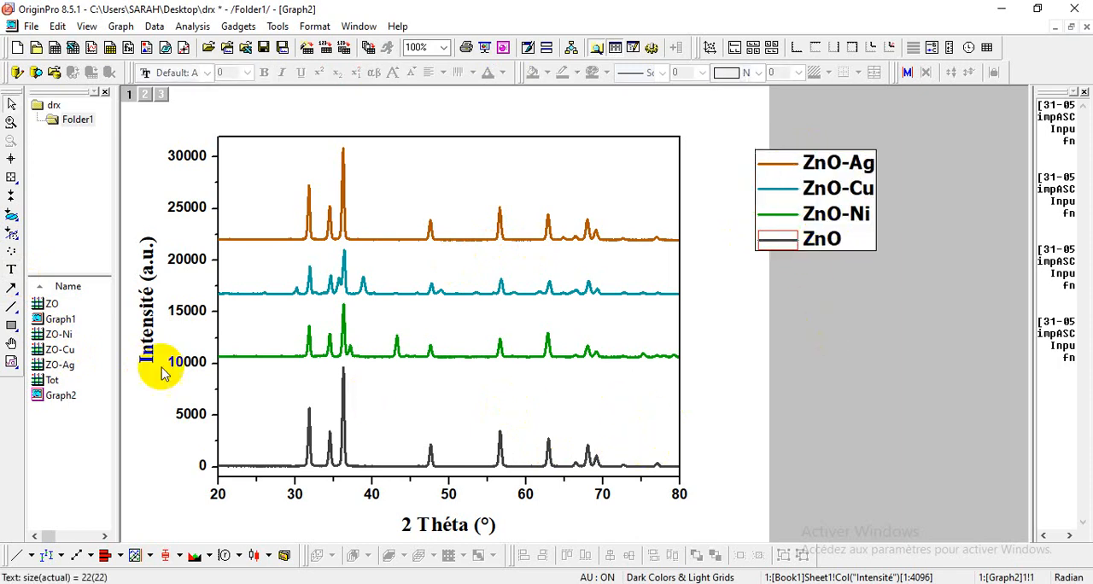
Step: Add a text label reading ZnO-Ni near the right end of the lowest curve
left_click(11, 269)
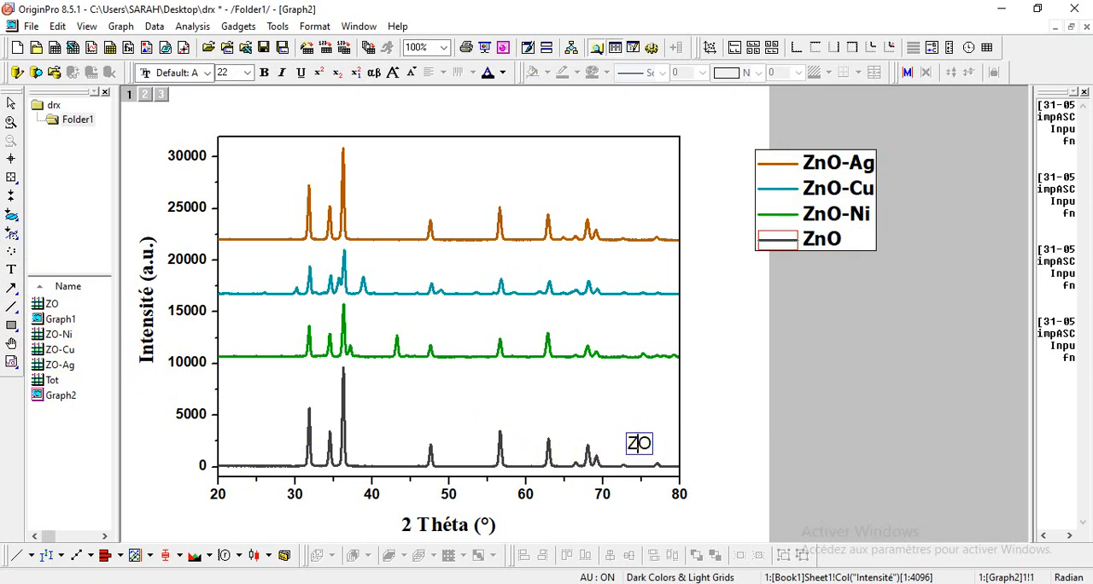
left_click(552, 532)
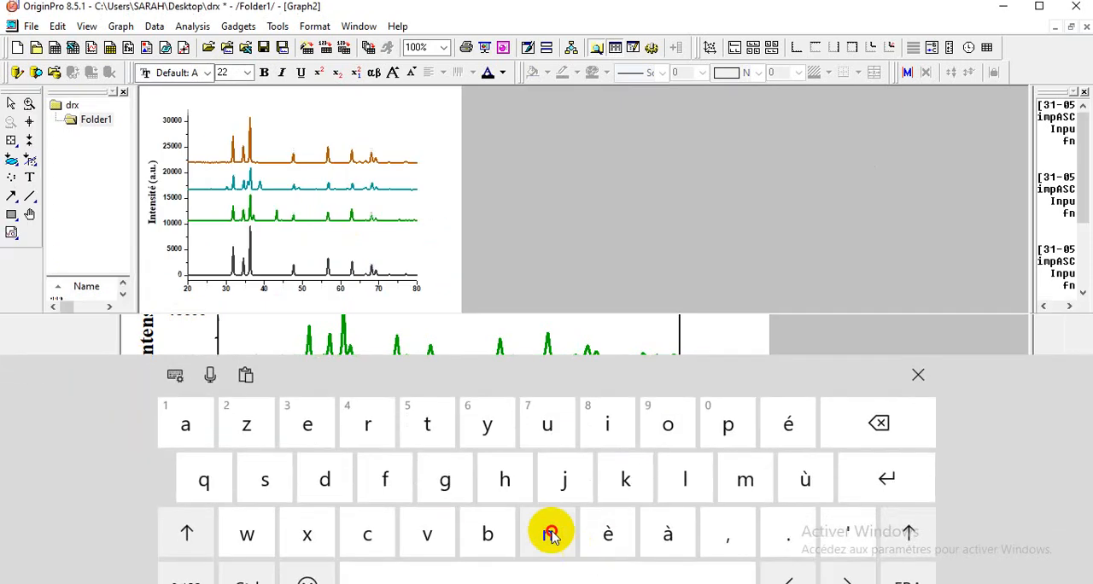
left_click(916, 377)
left_click(640, 442)
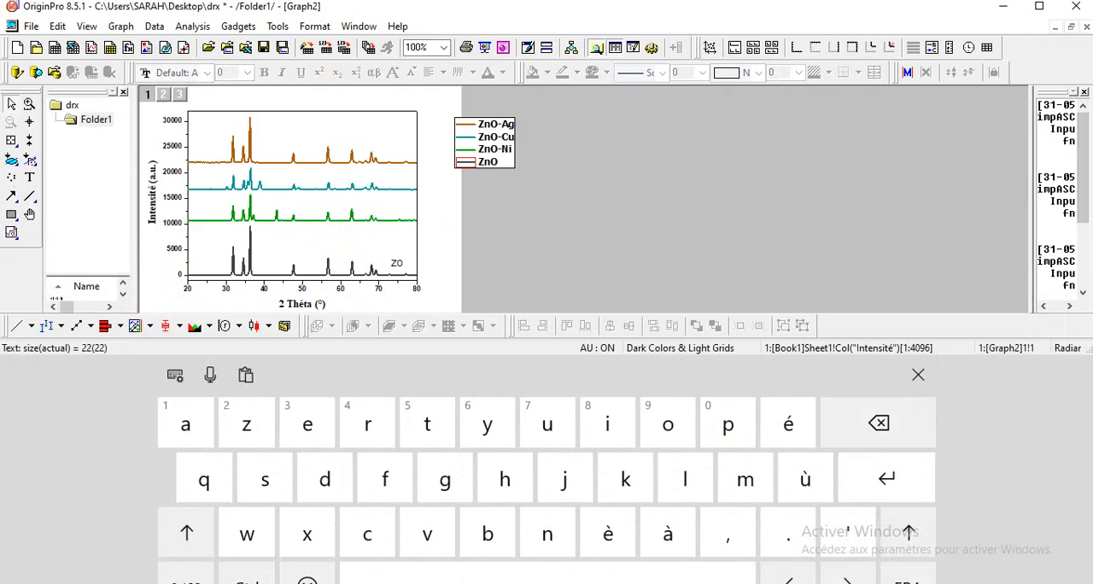
left_click(392, 263)
left_click(549, 531)
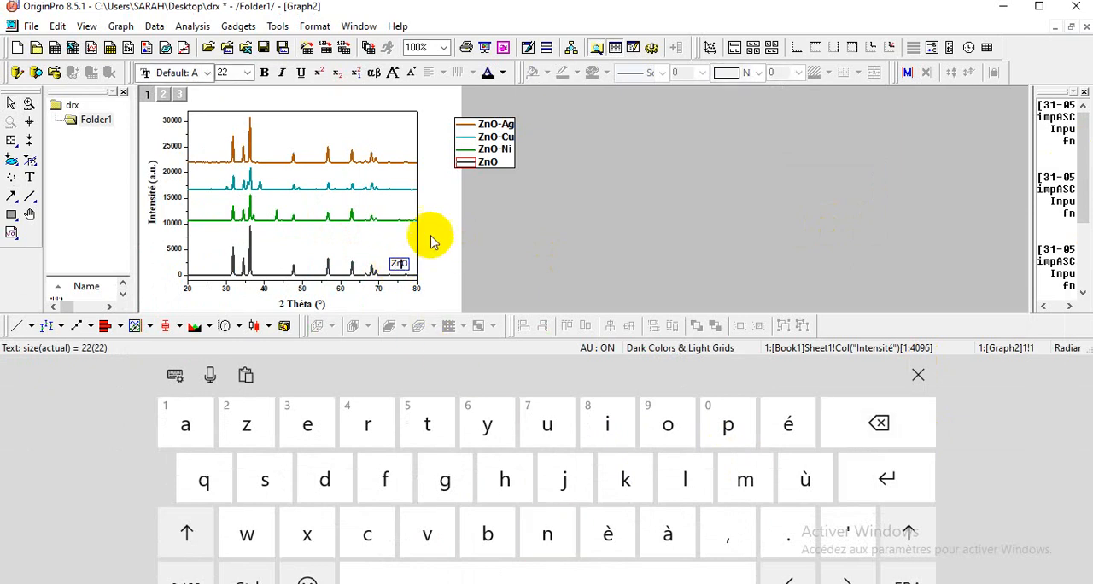
left_click(453, 568)
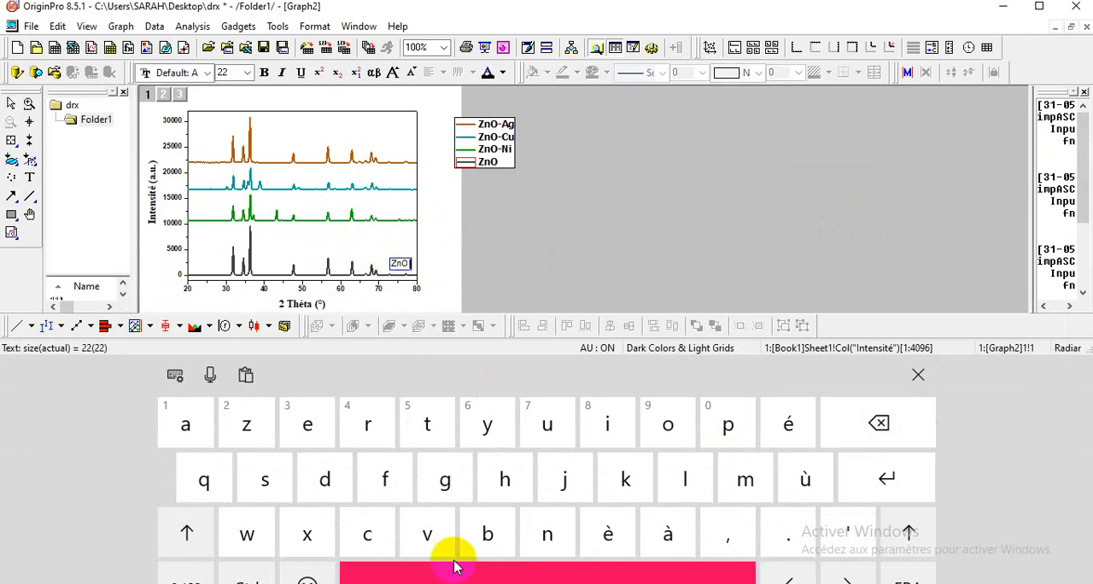
left_click(188, 532)
left_click(543, 530)
left_click(607, 423)
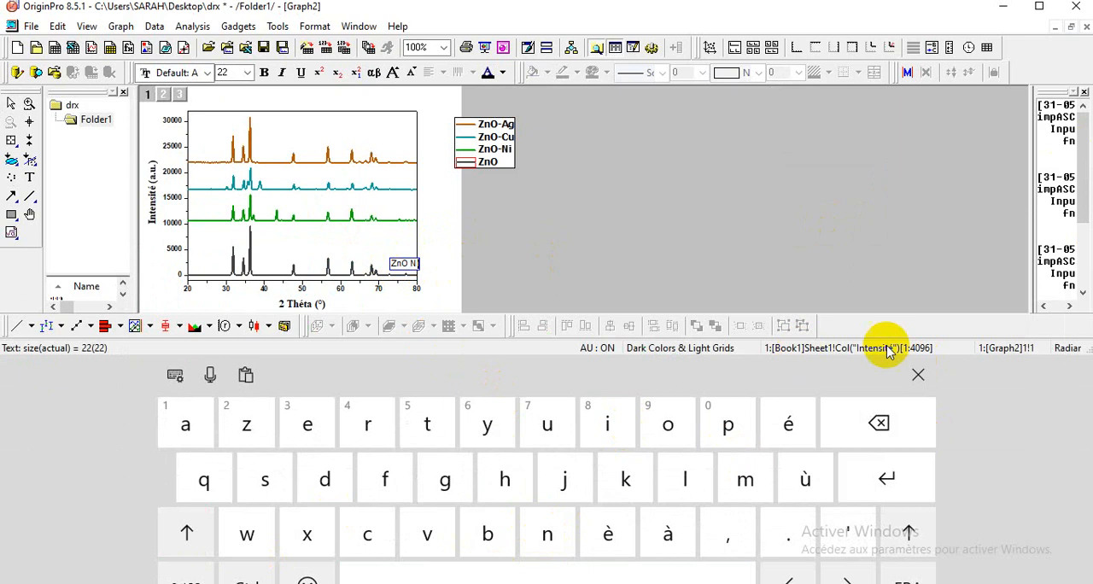
left_click(917, 373)
left_click(654, 442)
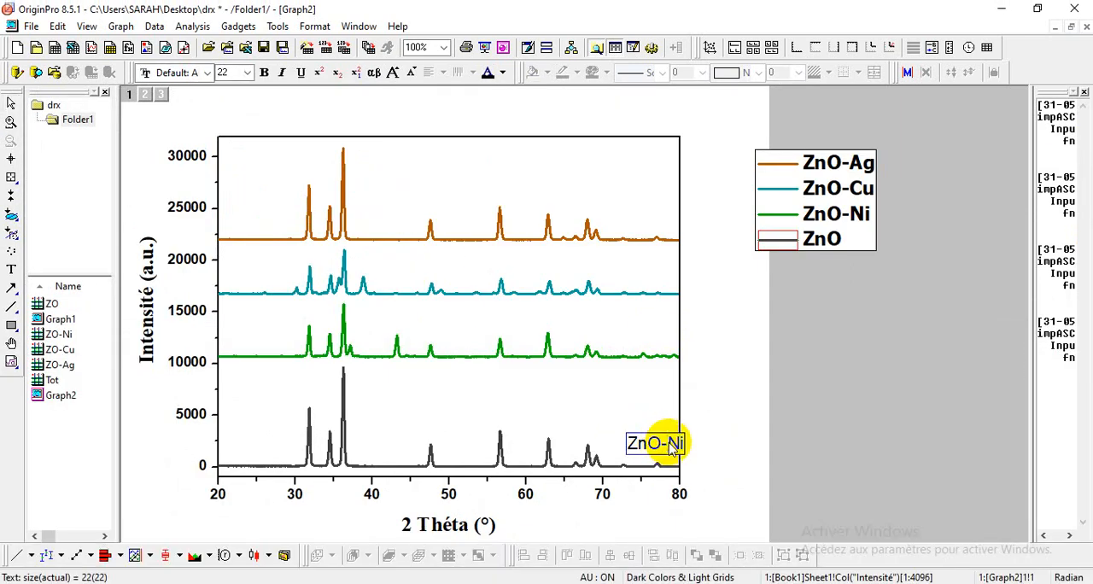
Step: Format the ZnO-Ni label as bold Times New Roman, size 24, and move it above the green curve's right end
left_click_drag(630, 443, 680, 445)
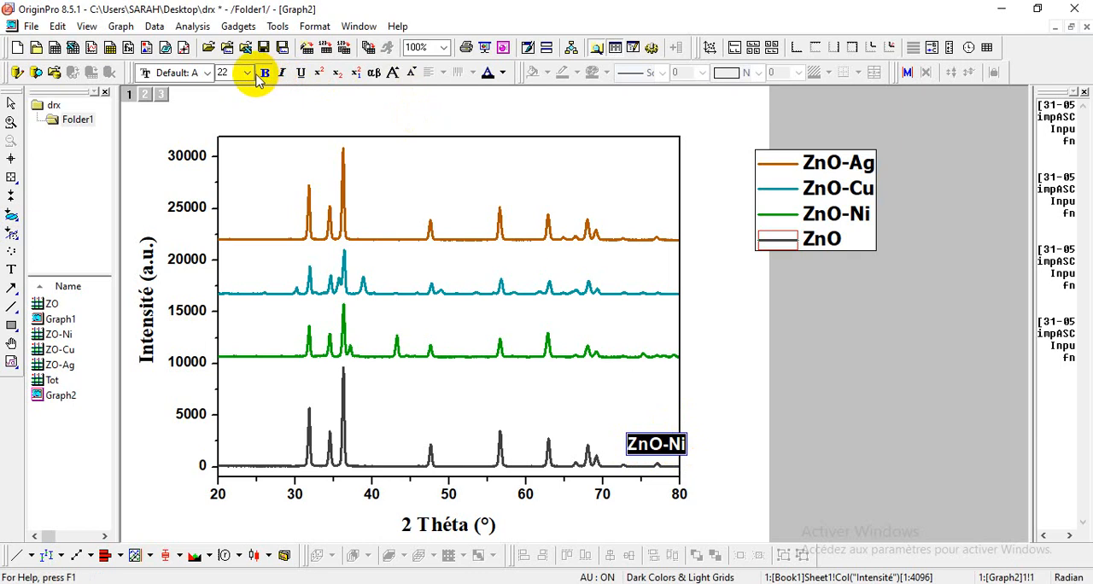
left_click(208, 73)
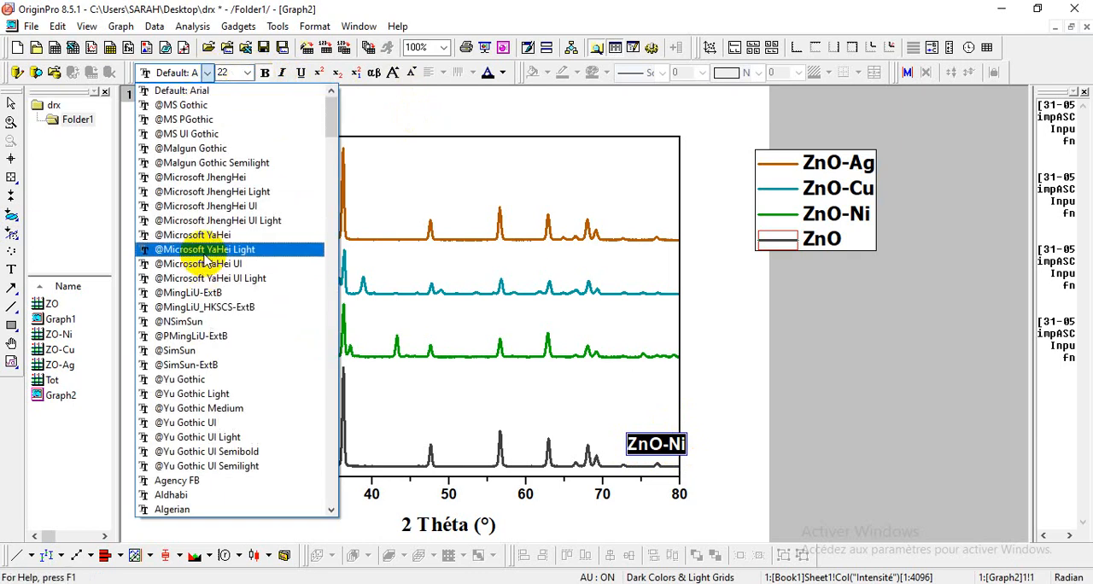
type("Tahoma")
key("Return")
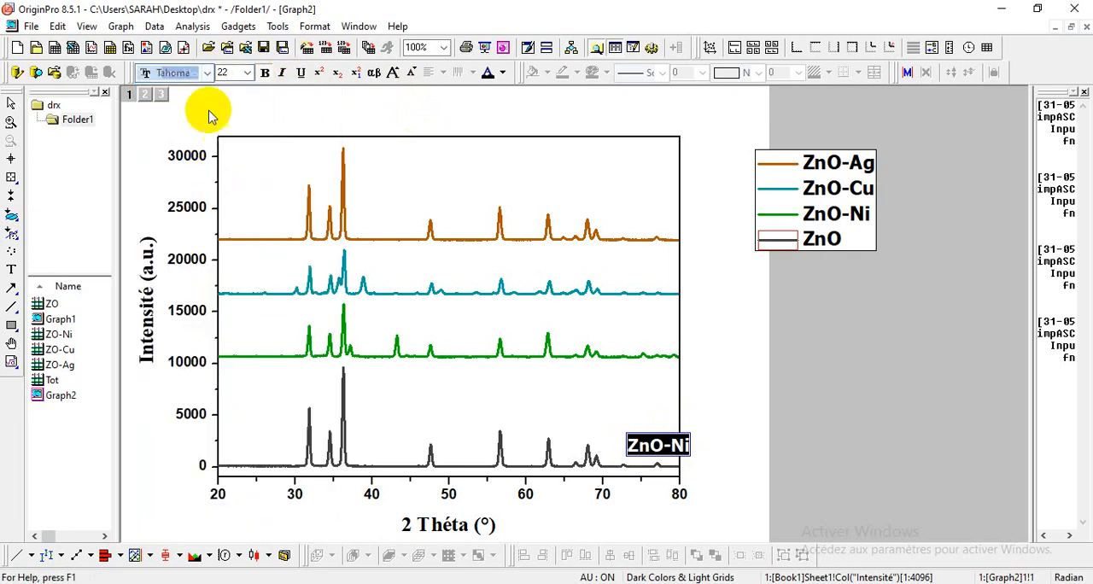
left_click(207, 73)
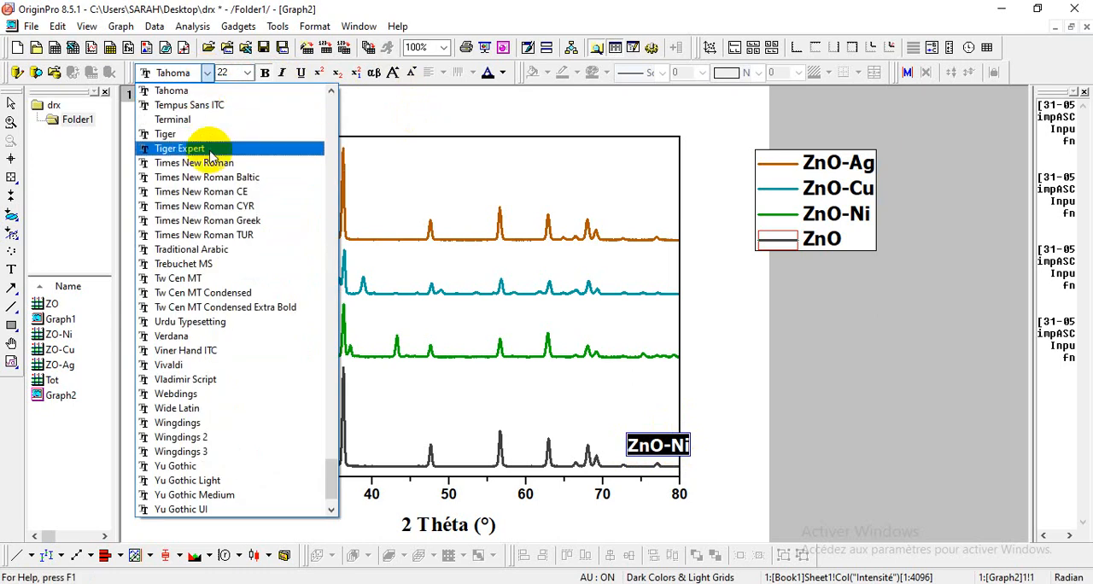
left_click(213, 164)
left_click(246, 72)
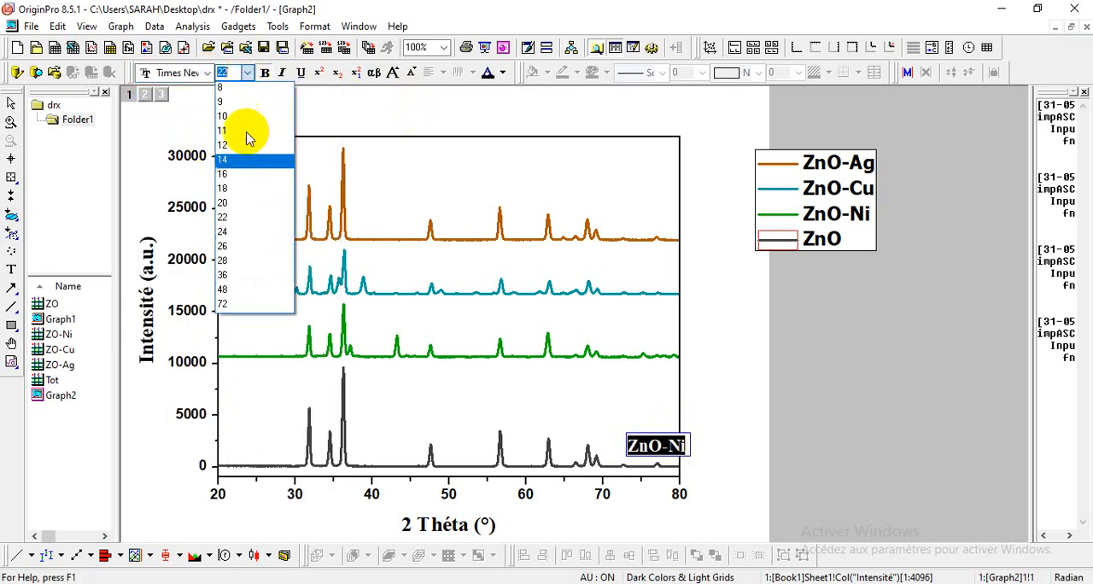
left_click(244, 231)
left_click(656, 437)
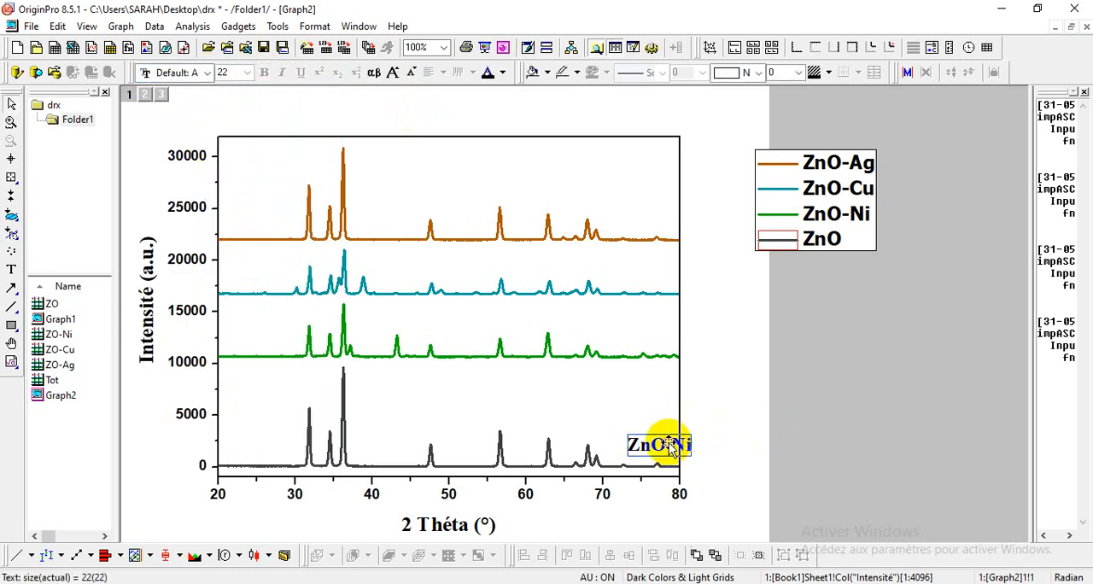
left_click_drag(658, 438, 651, 338)
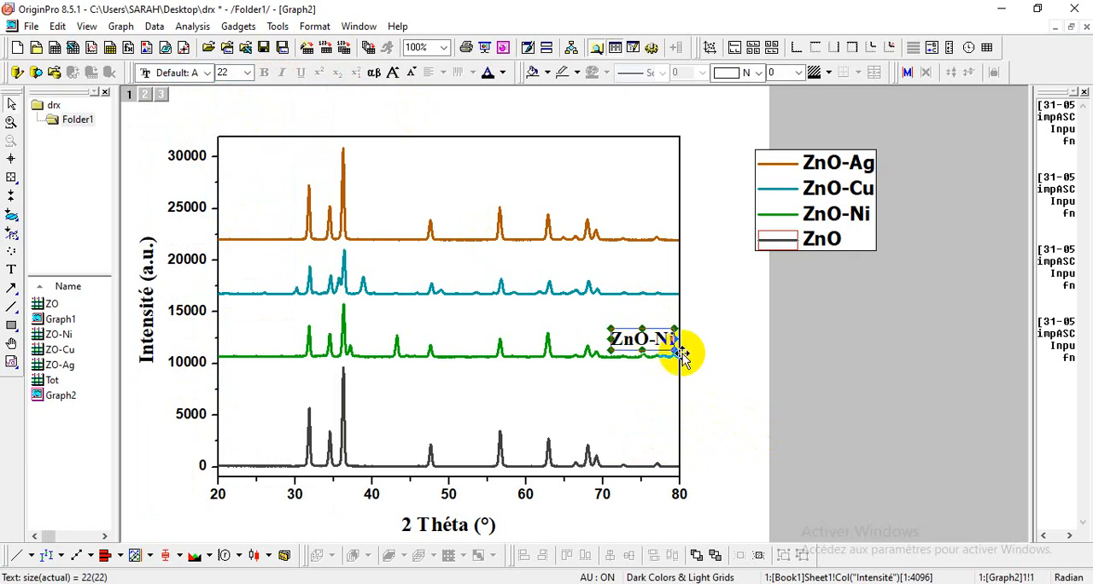
Step: Duplicate the ZnO-Ni label, place the copy above the dark gray curve's right end and change its text to ZnO
right_click(658, 335)
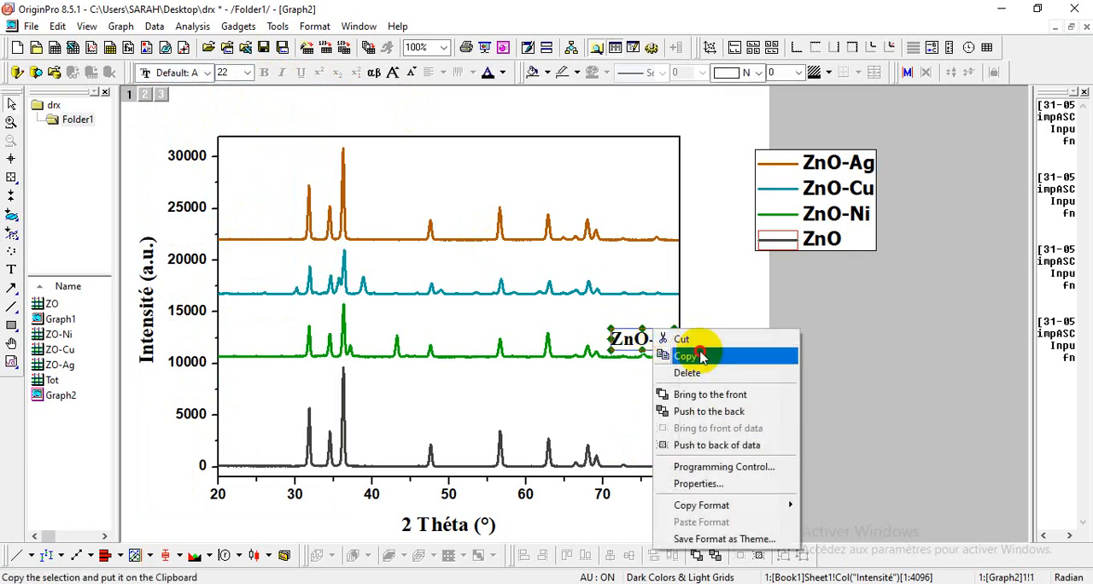
left_click(693, 356)
right_click(700, 356)
left_click(733, 133)
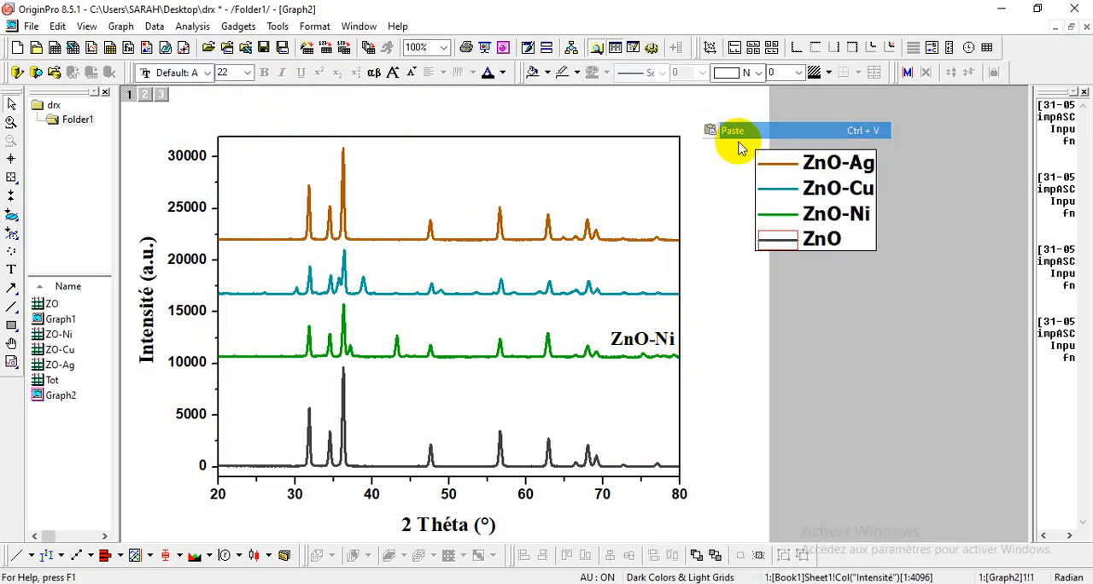
left_click(731, 361)
left_click_drag(731, 361, 680, 453)
double_click(659, 451)
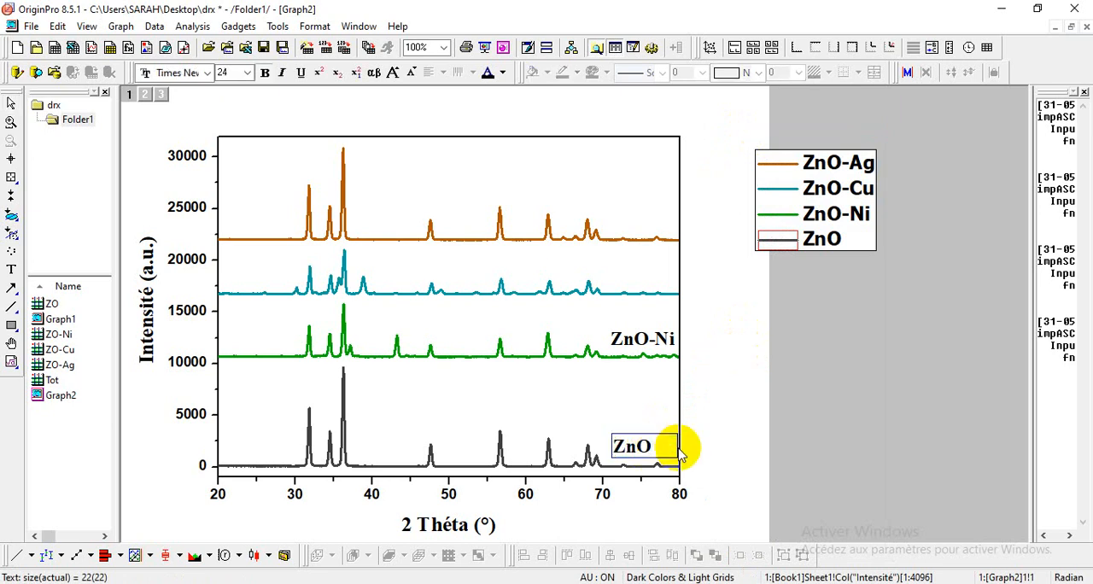
left_click(685, 453)
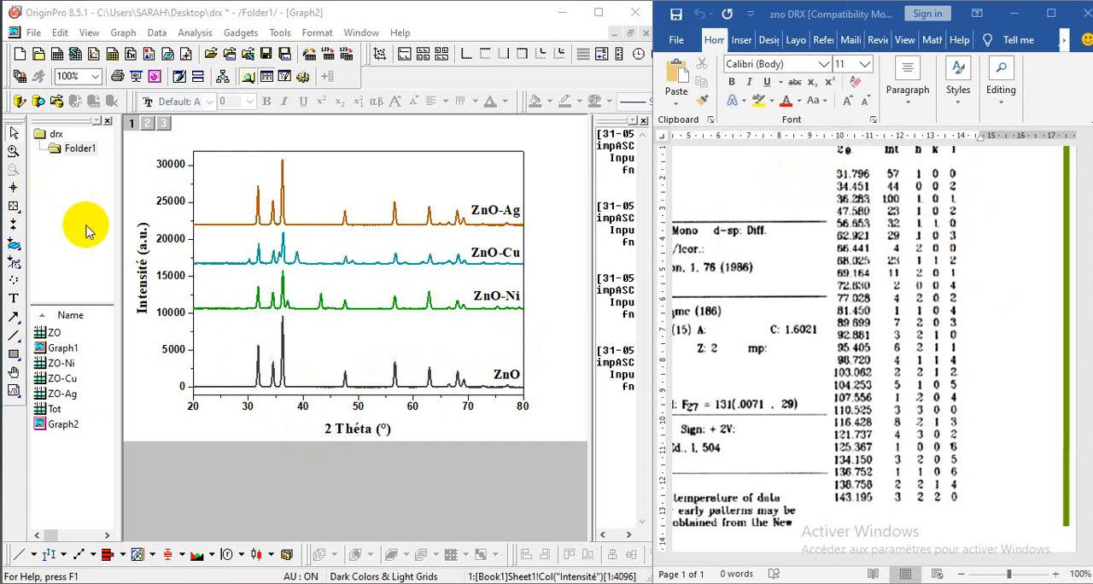
Step: Read the coordinates of the first ZnO peak, near 32°, with the Screen Reader to compare with the reference card
left_click(13, 188)
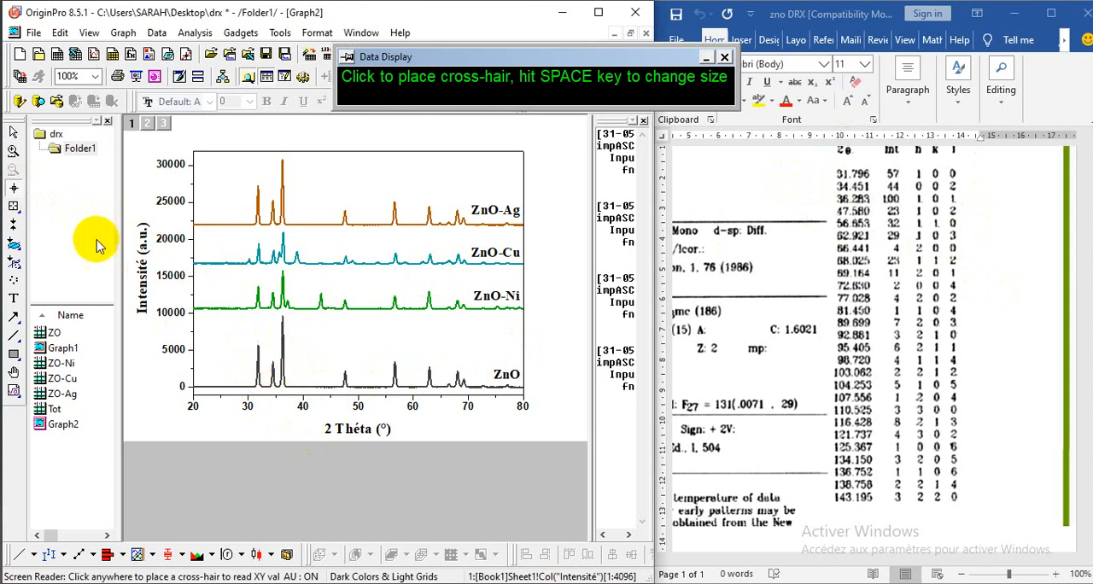
left_click(258, 345)
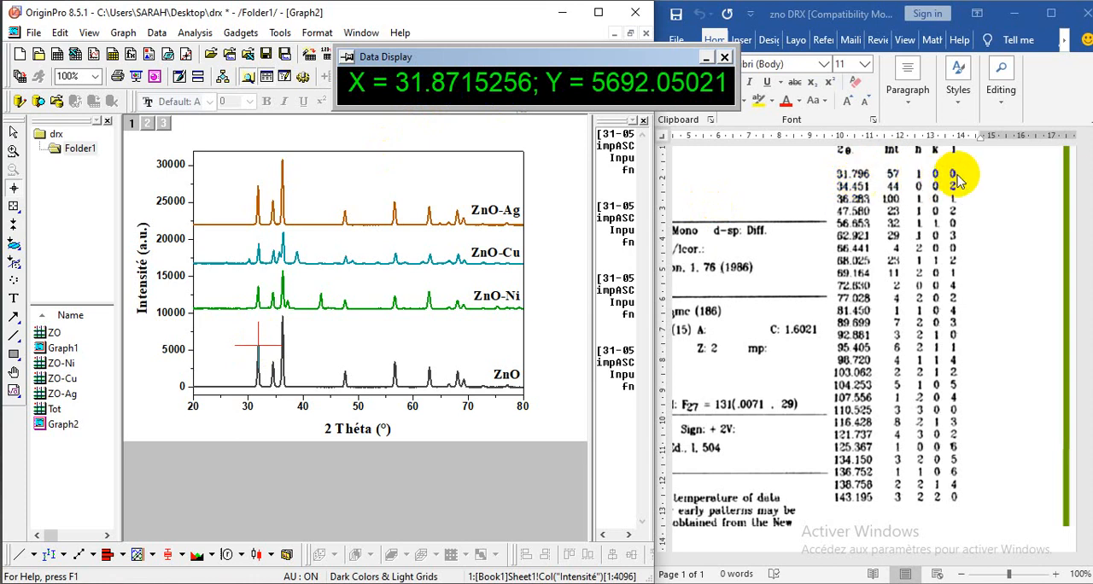
Step: Add a text label reading (100) beside the first peak of the ZnO curve, near 32°
left_click(13, 299)
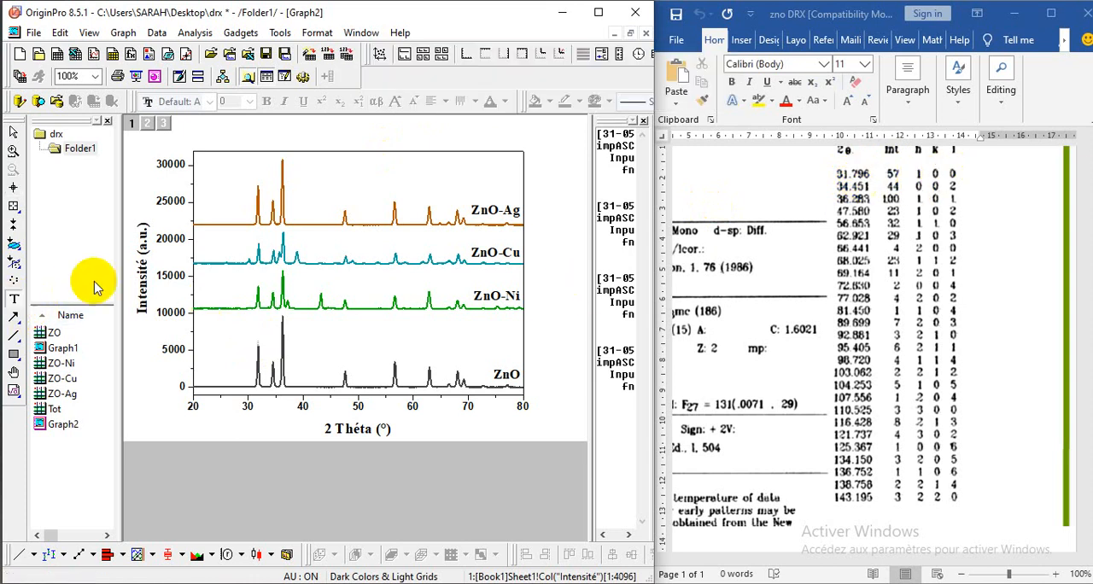
left_click(257, 341)
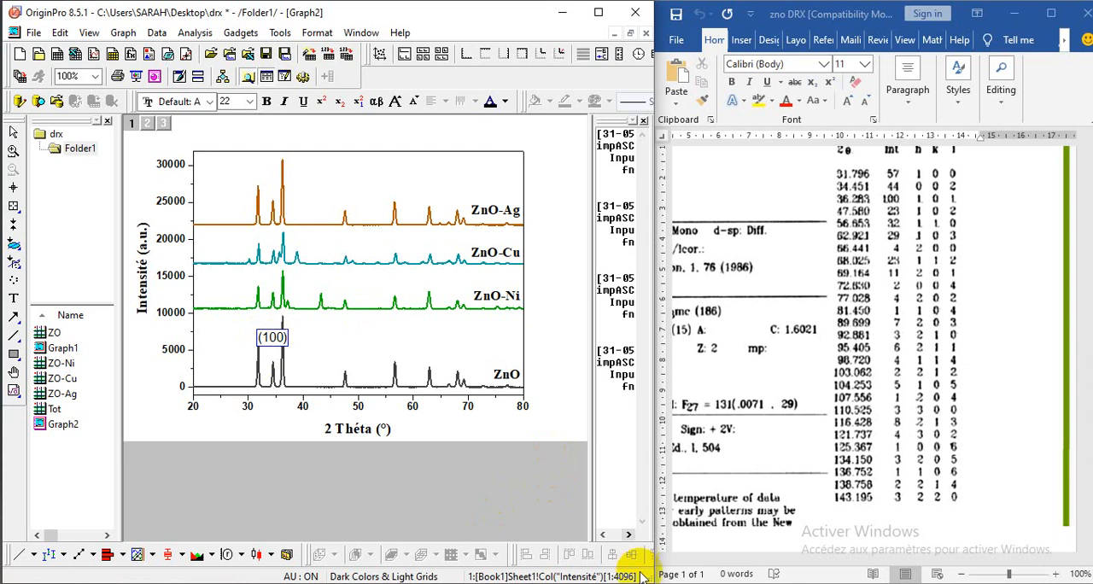
left_click(231, 347)
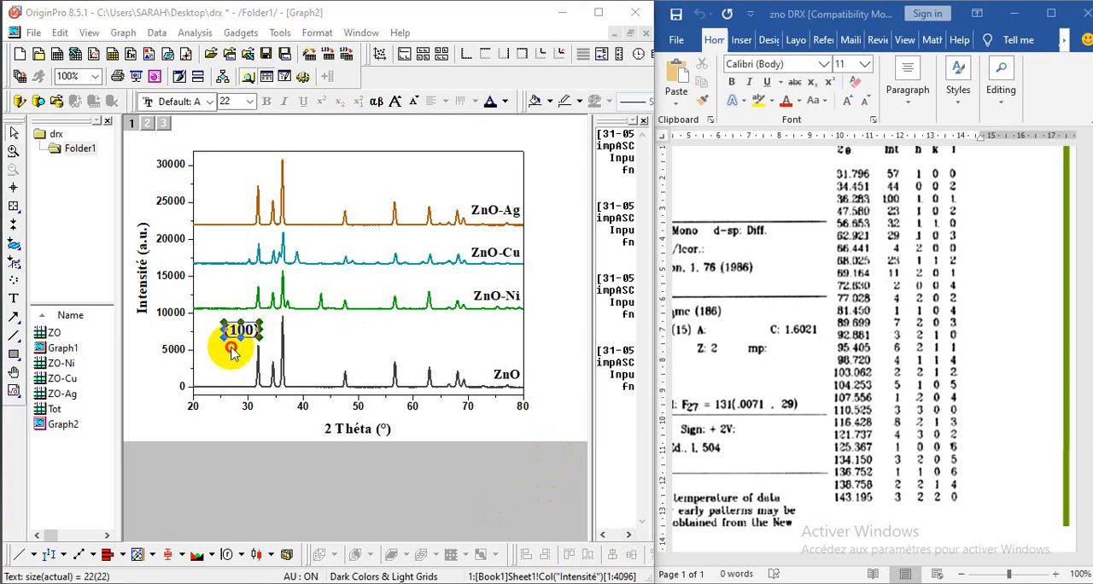
left_click(241, 331)
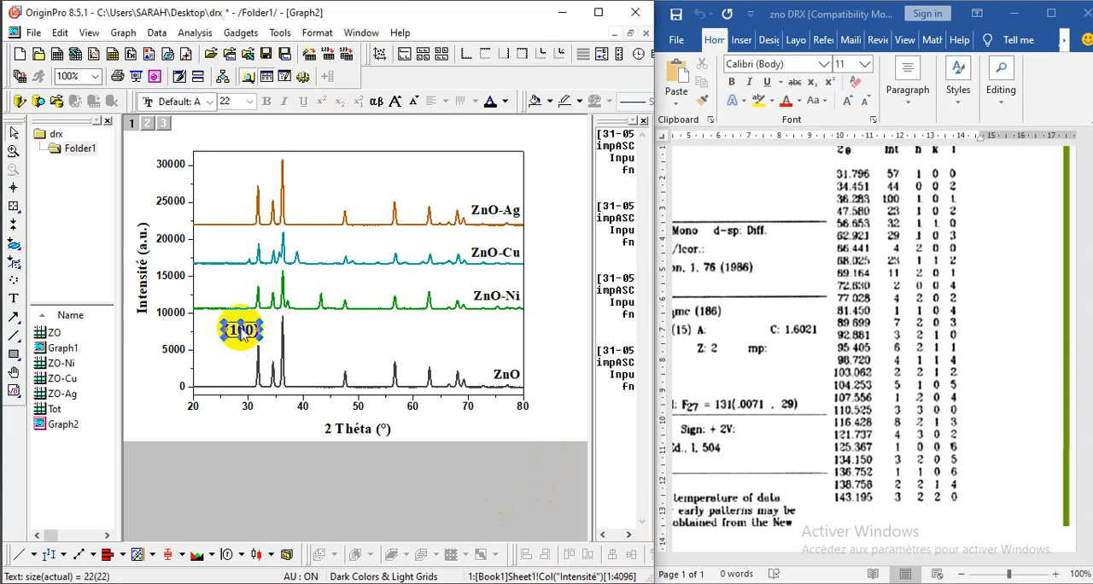
Step: Rotate the (100) label near the first ZnO peak so its text runs vertically
left_click(251, 323)
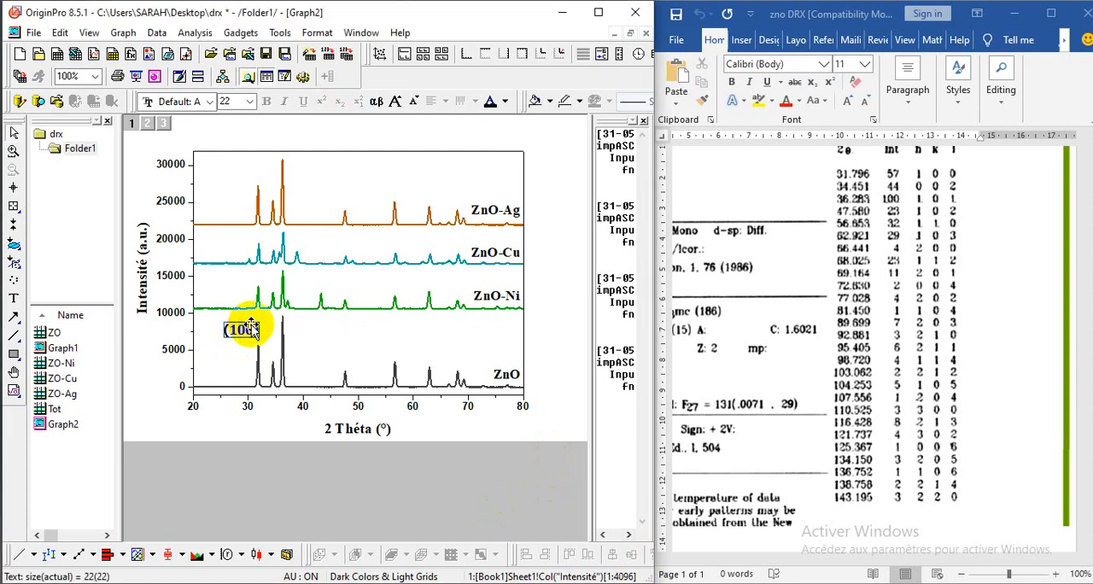
left_click(251, 324)
left_click_drag(224, 326, 237, 336)
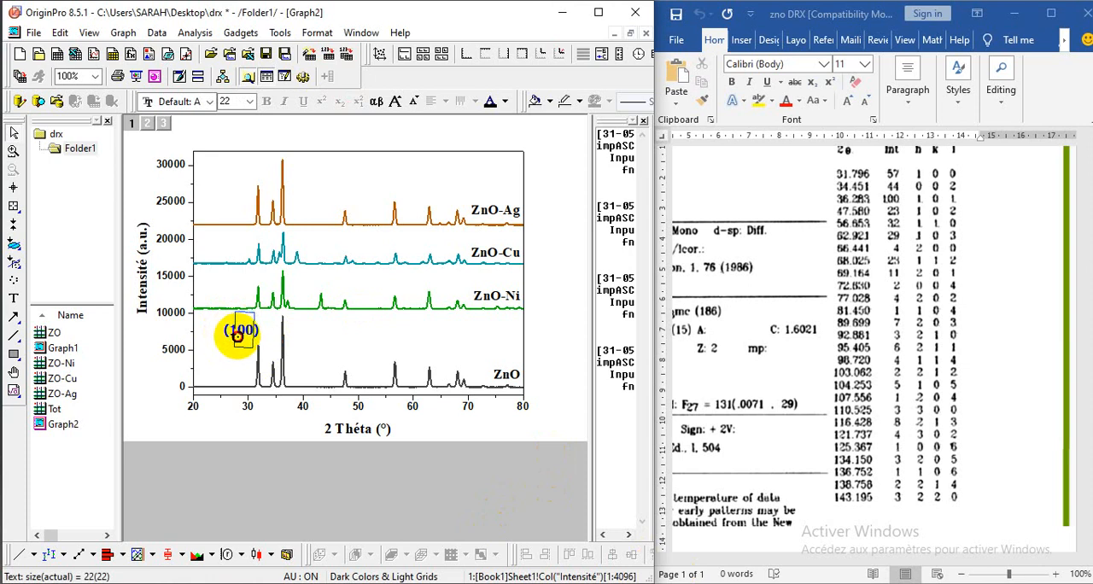
left_click_drag(238, 335, 234, 341)
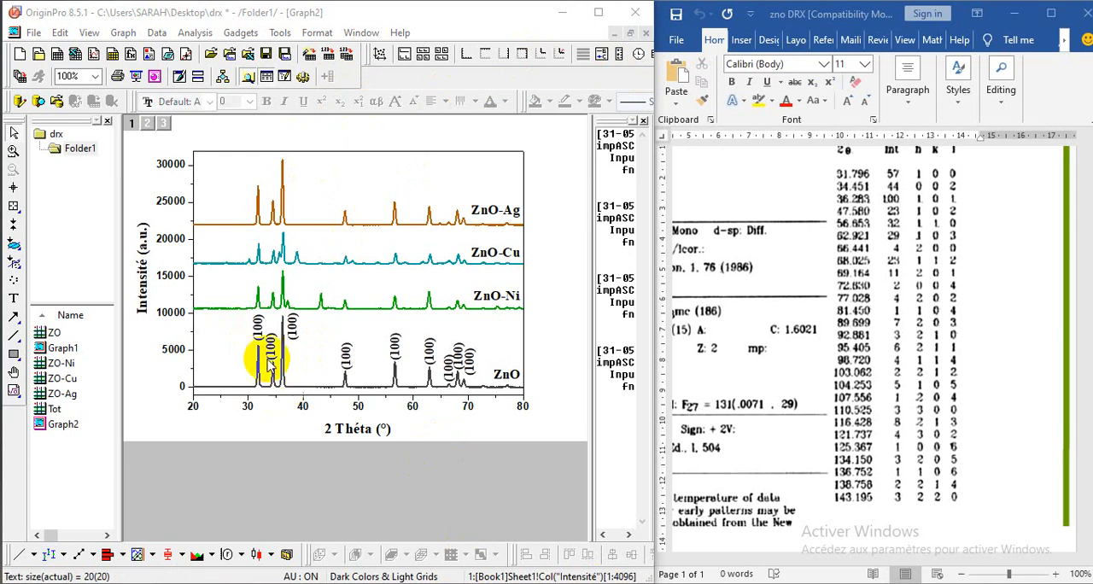
left_click(259, 336)
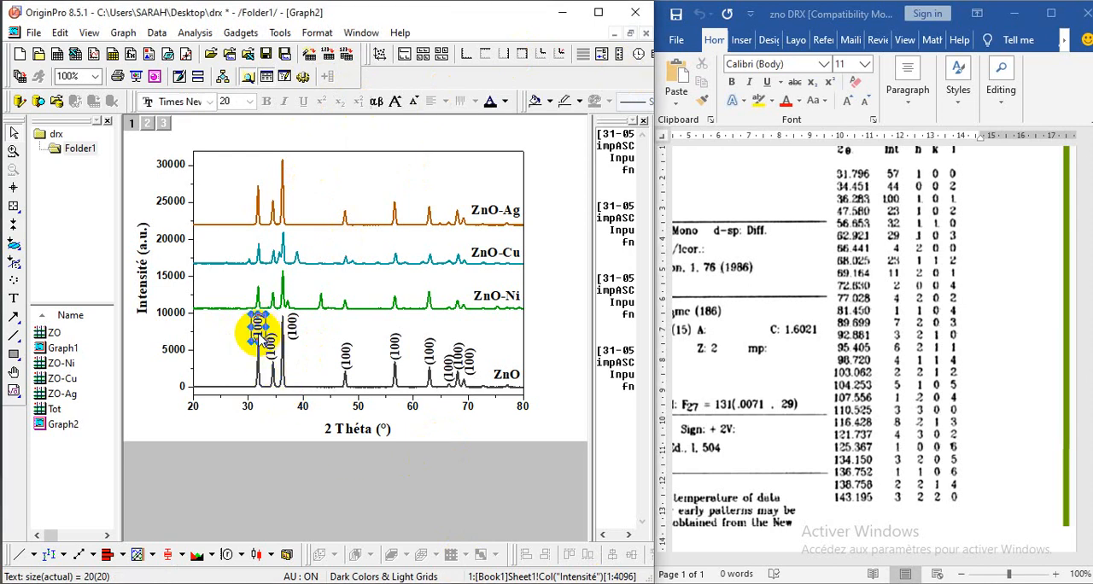
left_click(223, 356)
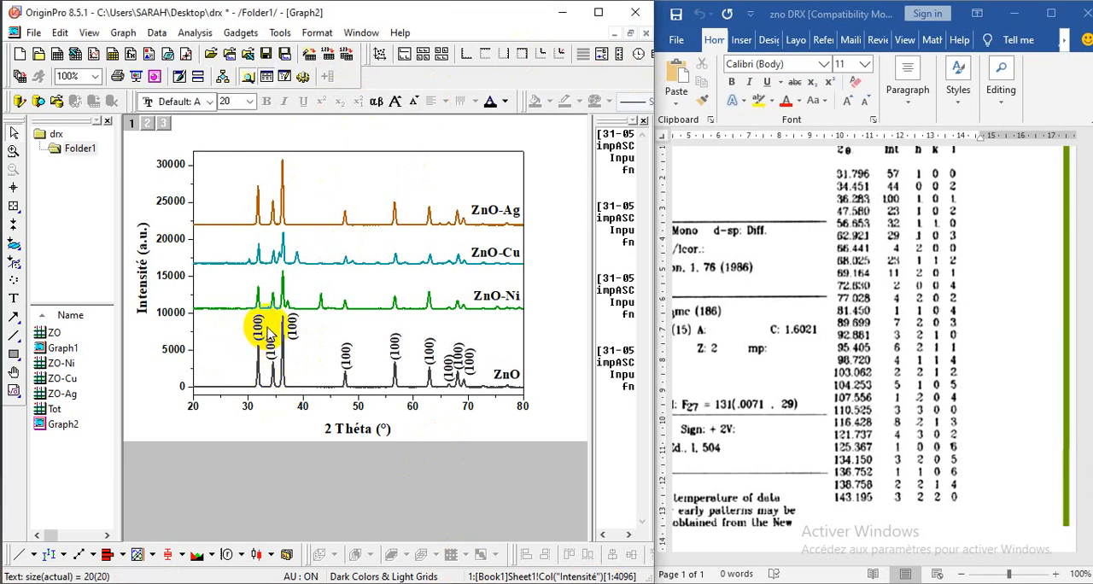
left_click(265, 333)
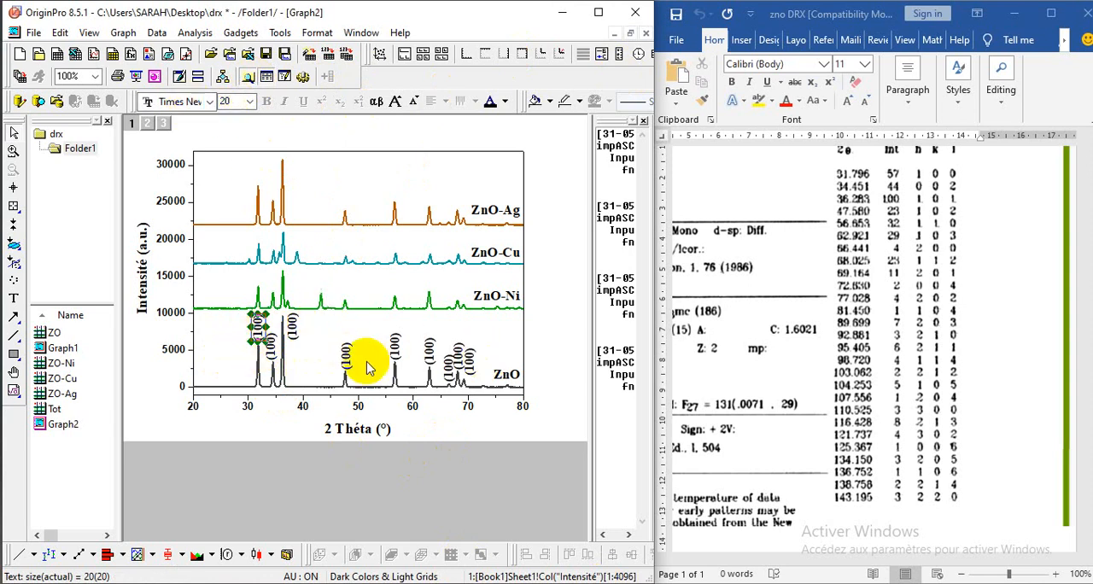
Step: Read the second ZnO peak's position with the Screen Reader, match it to the reference card and change its label to 002)
left_click(13, 192)
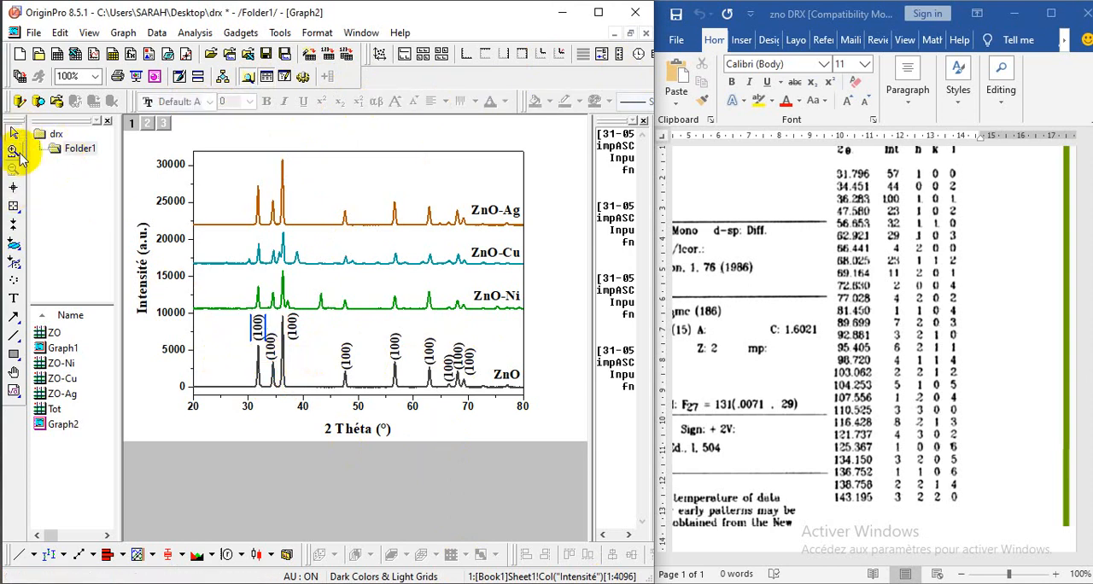
left_click(13, 188)
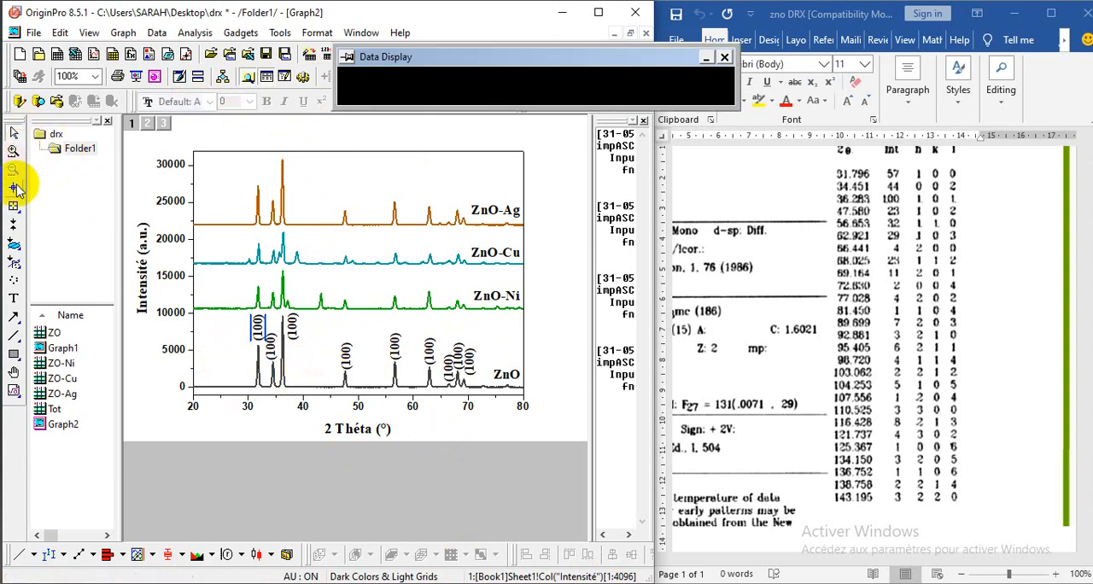
left_click(272, 359)
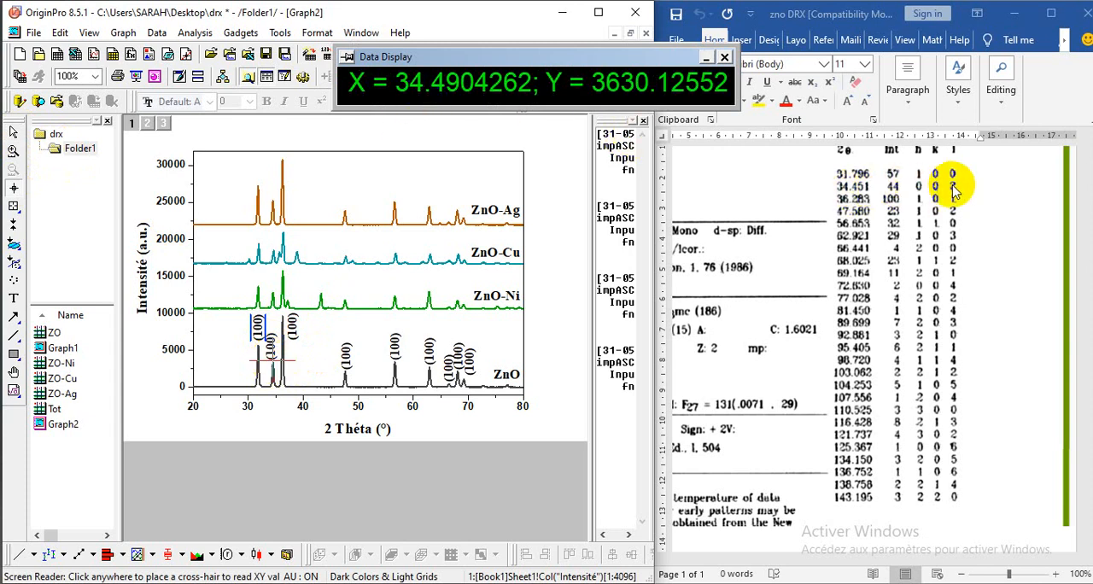
left_click(12, 131)
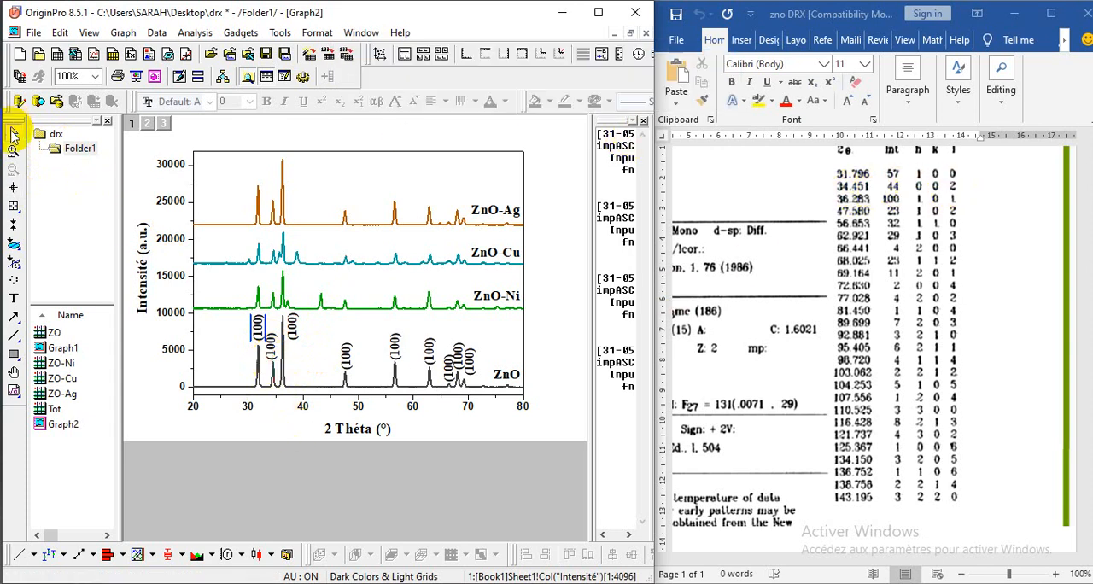
double_click(272, 360)
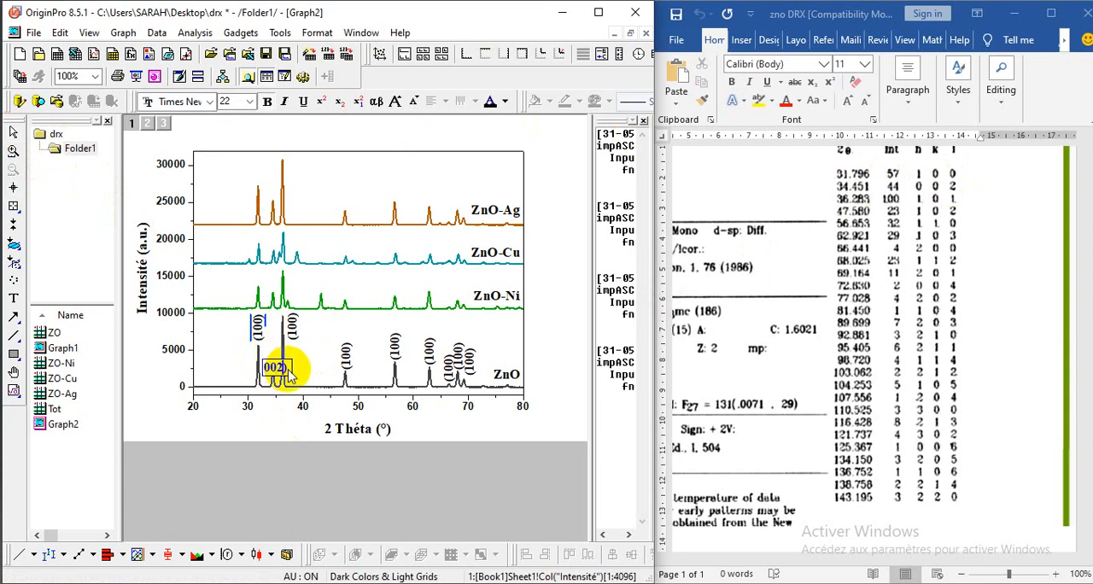
left_click(239, 356)
Step: Read the position of the tallest ZnO peak, near 36°, with the Screen Reader and change its label to (101)
left_click(13, 187)
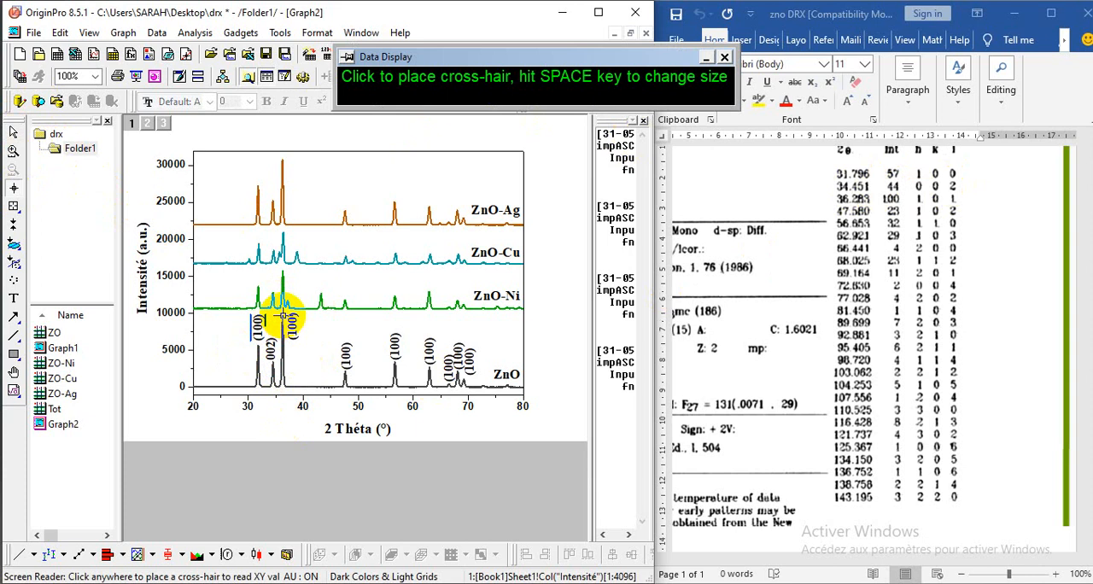
left_click(282, 315)
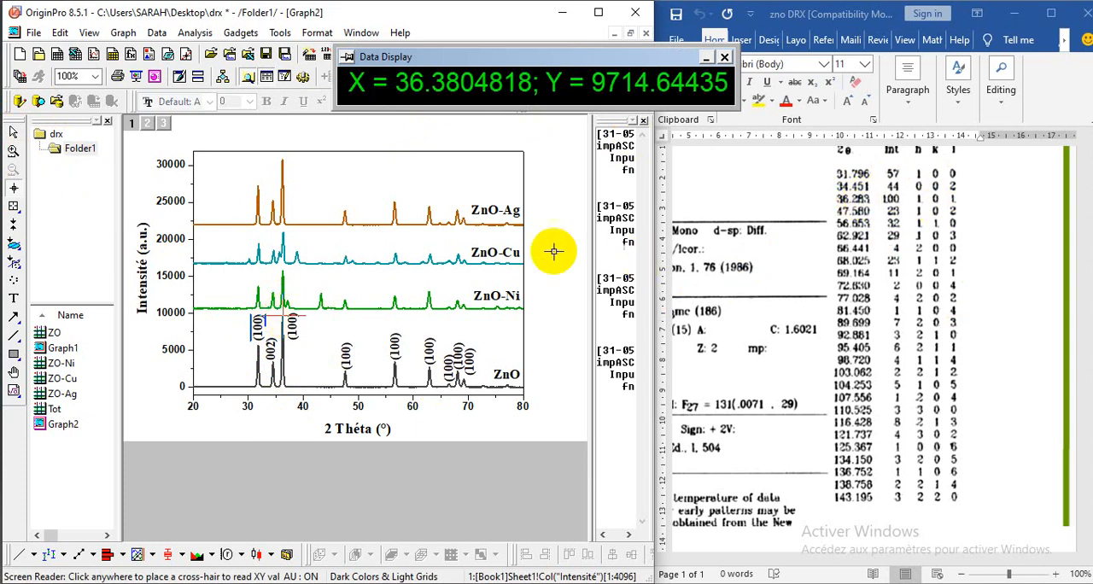
left_click(14, 133)
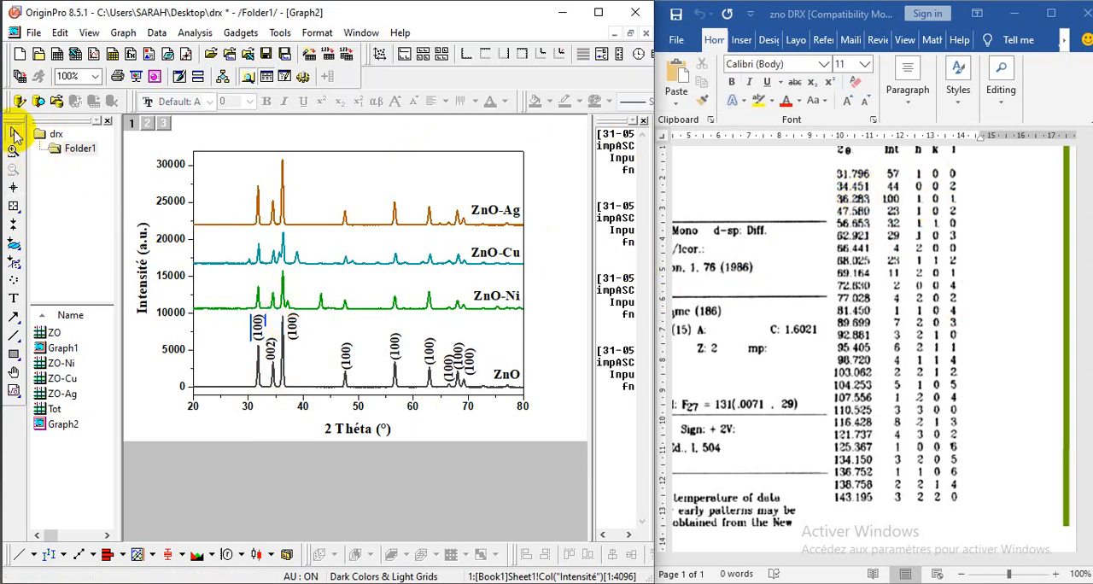
double_click(292, 329)
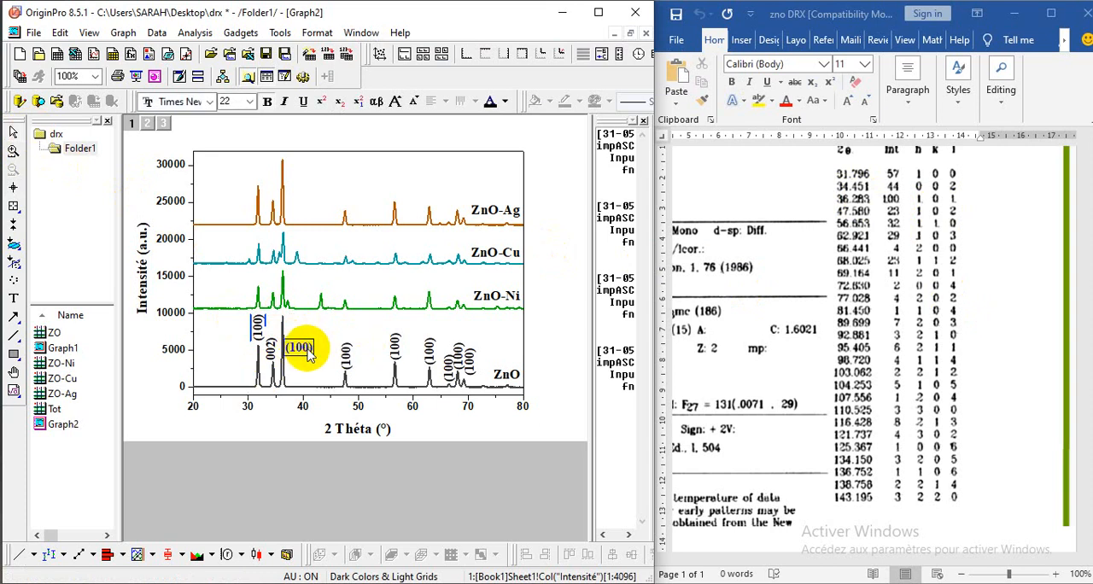
left_click(332, 334)
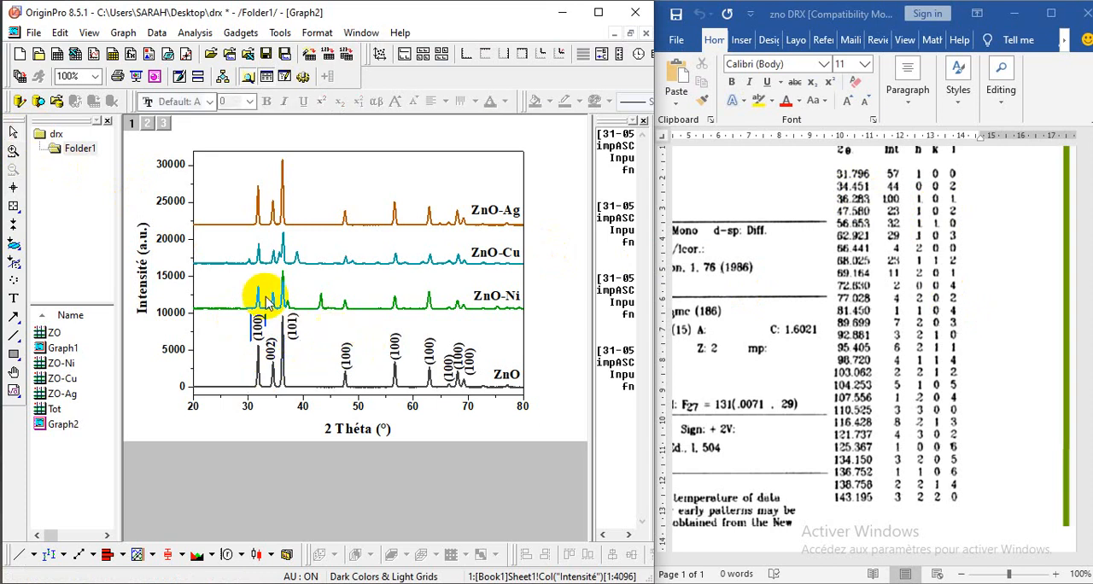
Step: Read the position of the ZnO peak near 48° with the Screen Reader and change its label to (102)
left_click(13, 189)
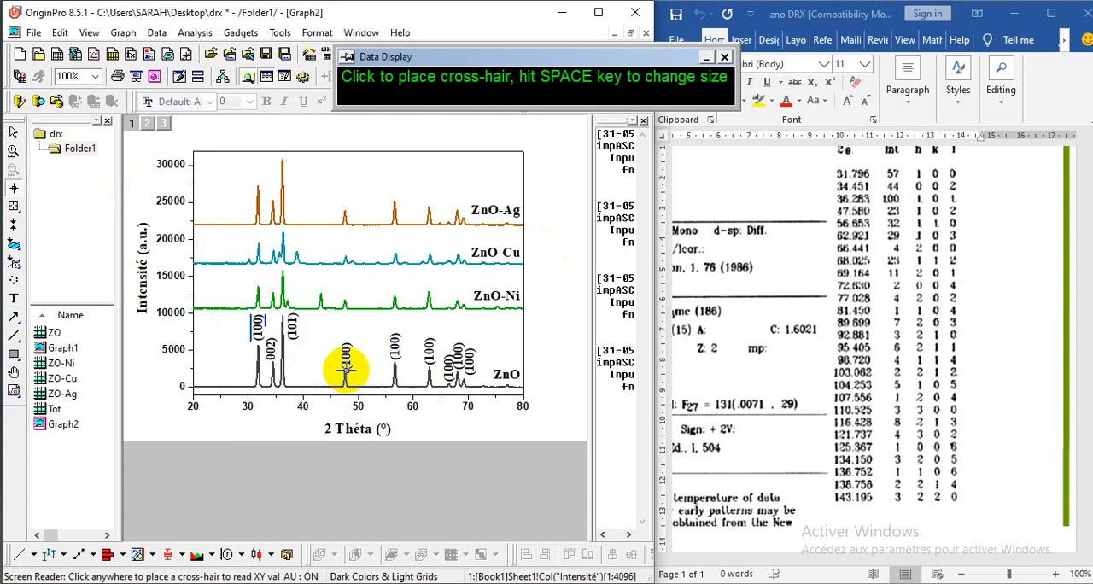
left_click(345, 369)
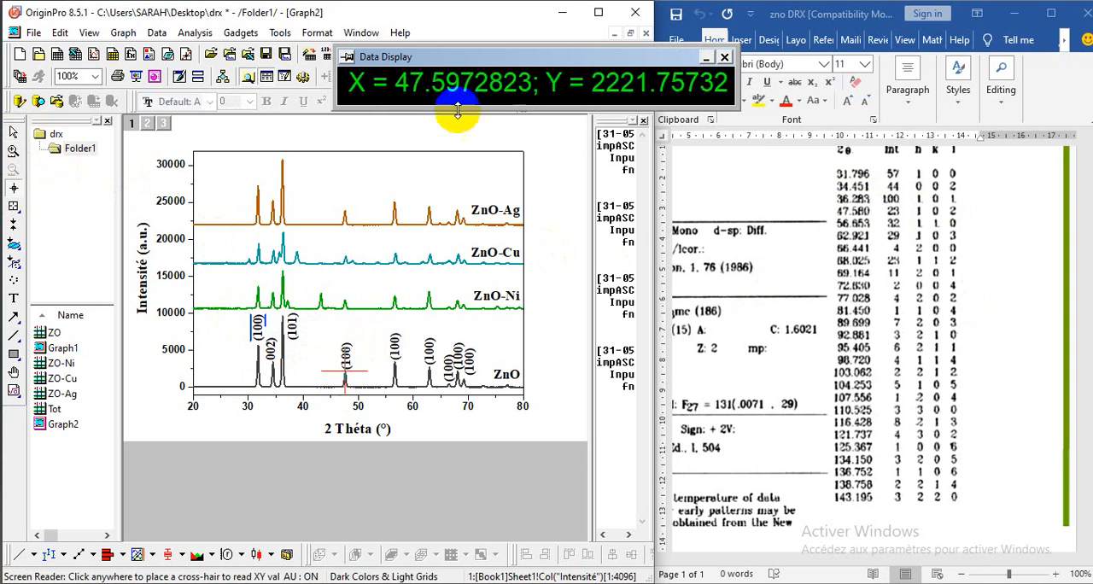
left_click(13, 134)
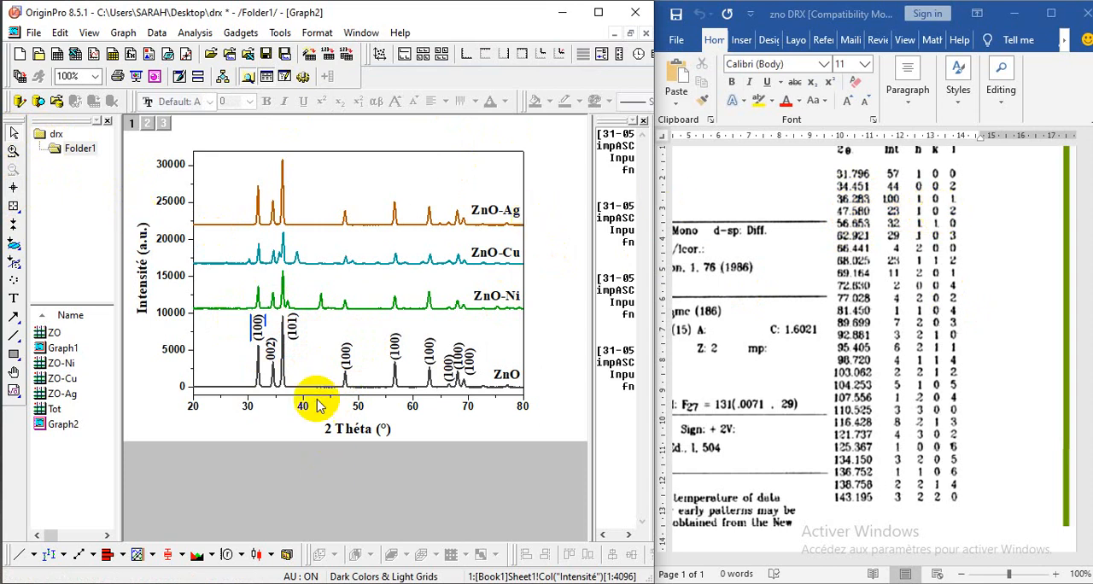
double_click(346, 359)
left_click(352, 378)
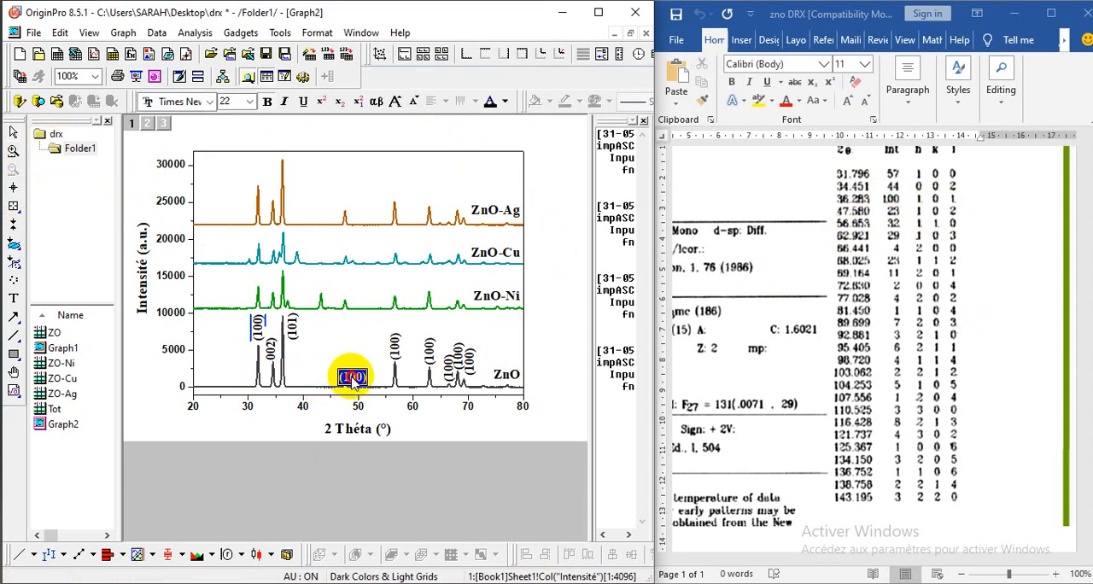
left_click_drag(357, 377, 363, 382)
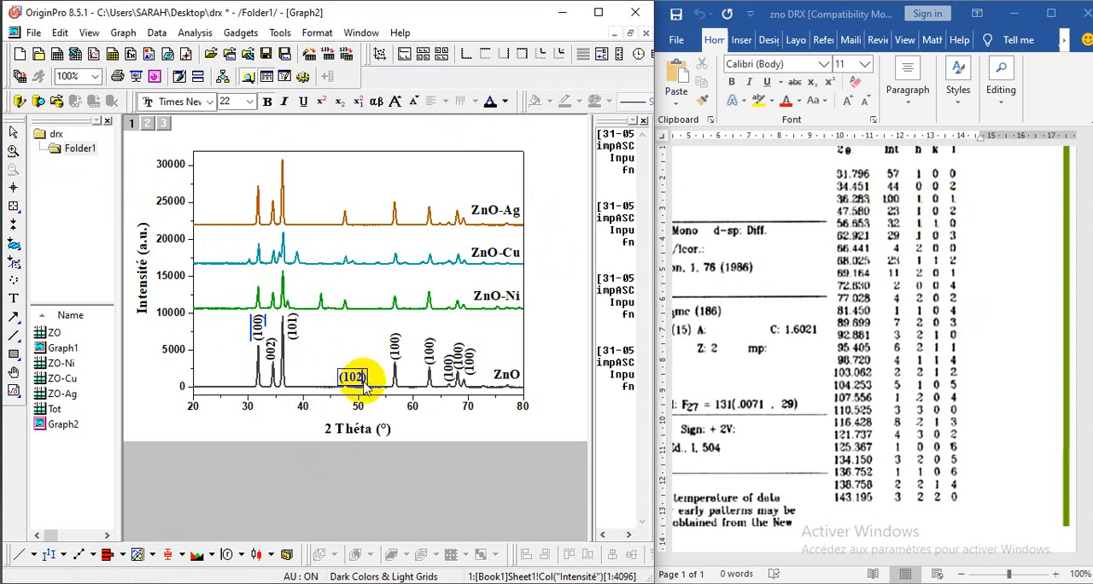
left_click(361, 339)
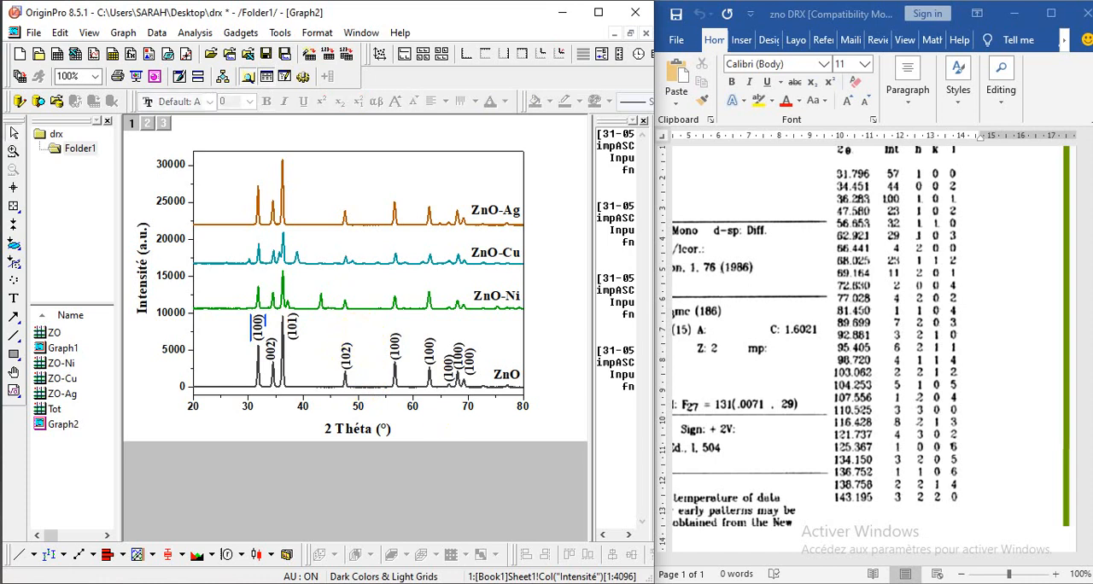
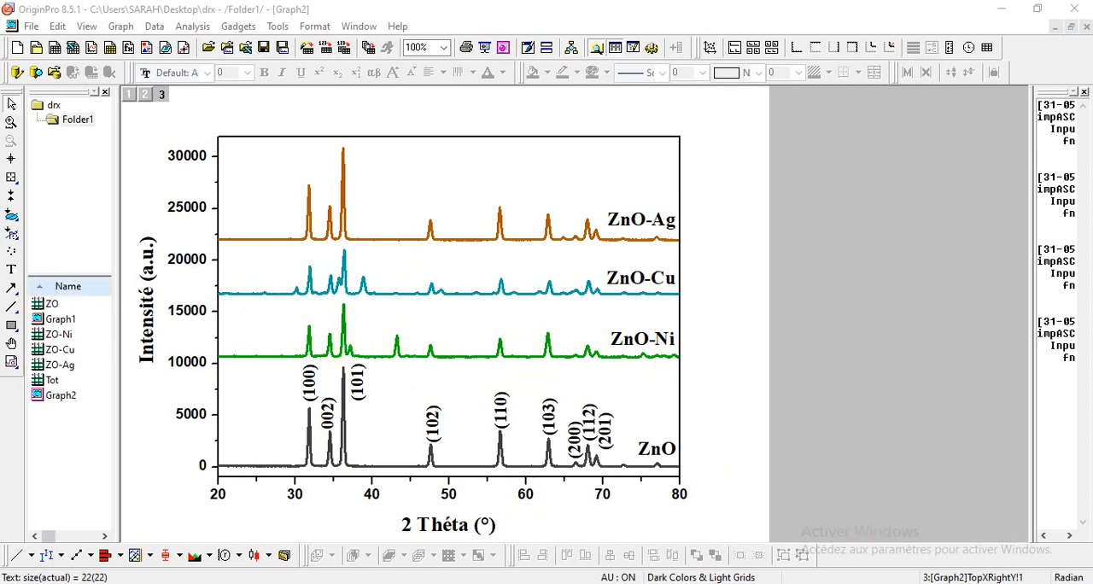
left_click(182, 529)
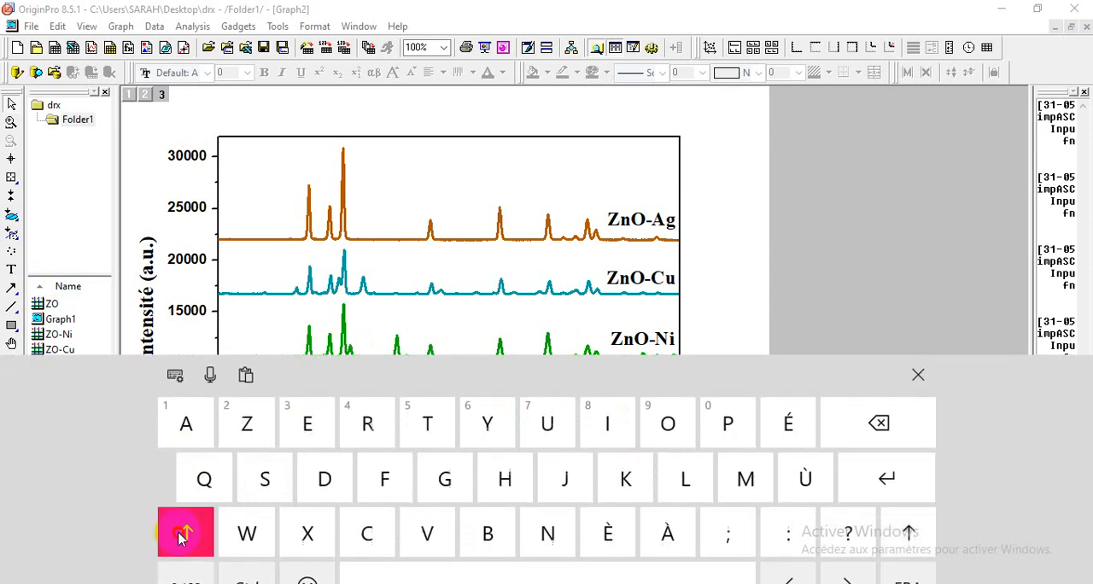
left_click(190, 573)
left_click(190, 573)
left_click(187, 543)
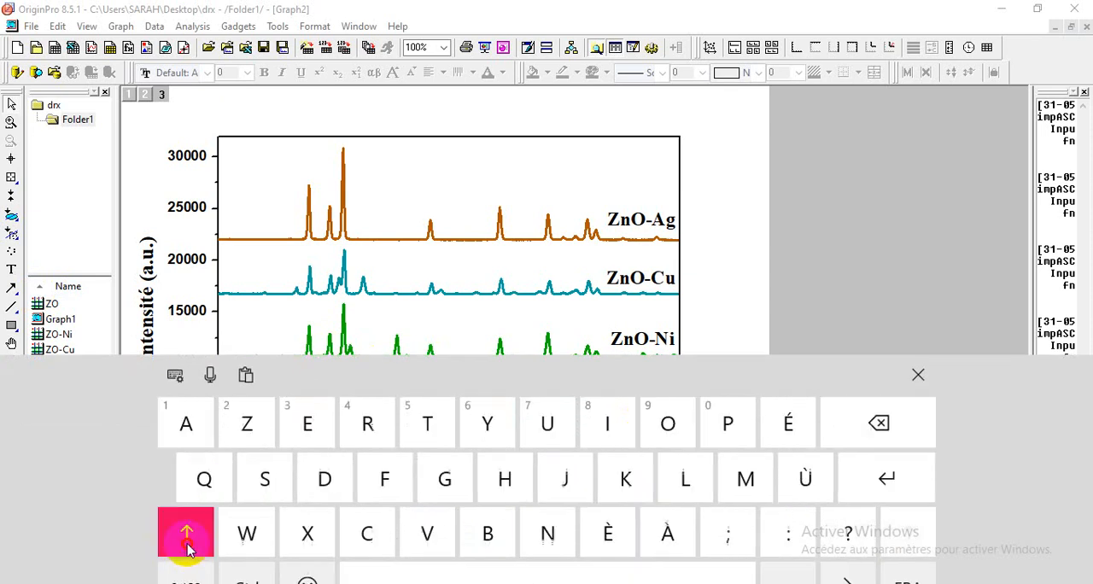
left_click(190, 572)
left_click(189, 572)
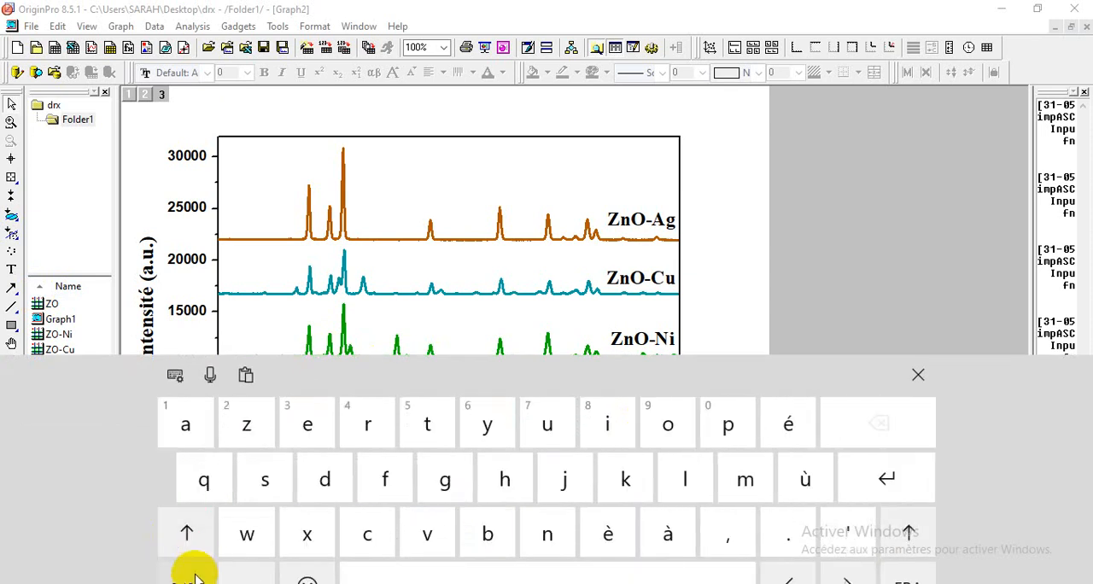
left_click(195, 577)
left_click(192, 576)
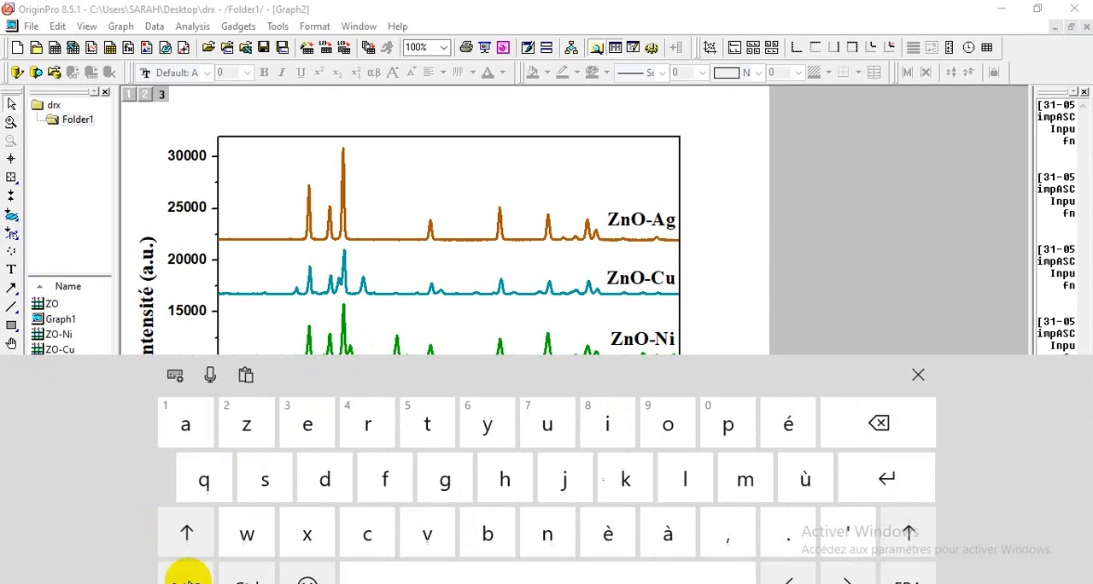
left_click(189, 543)
left_click(189, 543)
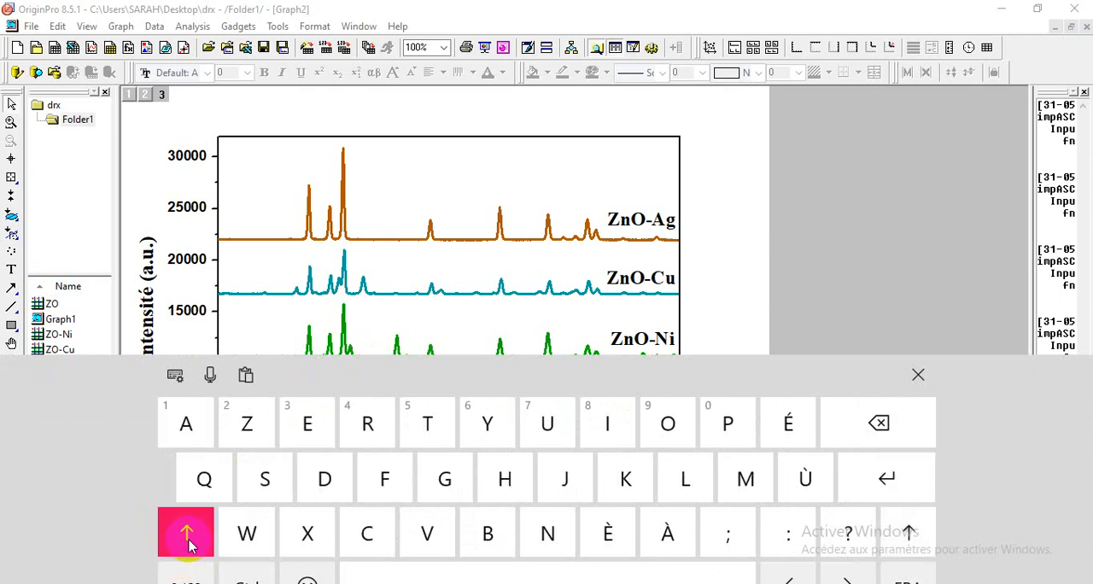
left_click(190, 578)
left_click(189, 578)
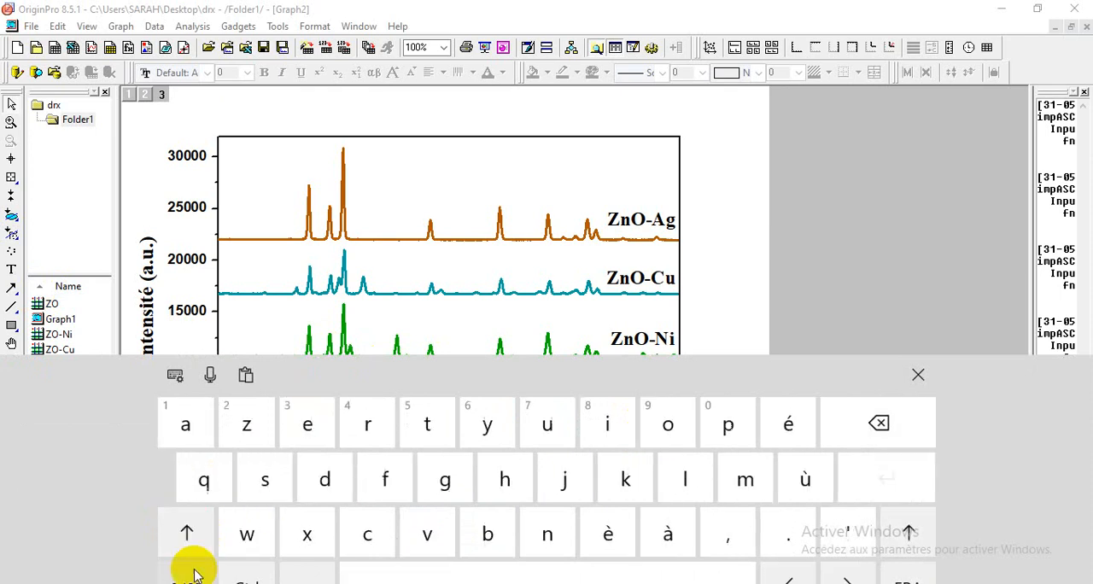
left_click(191, 571)
left_click(193, 577)
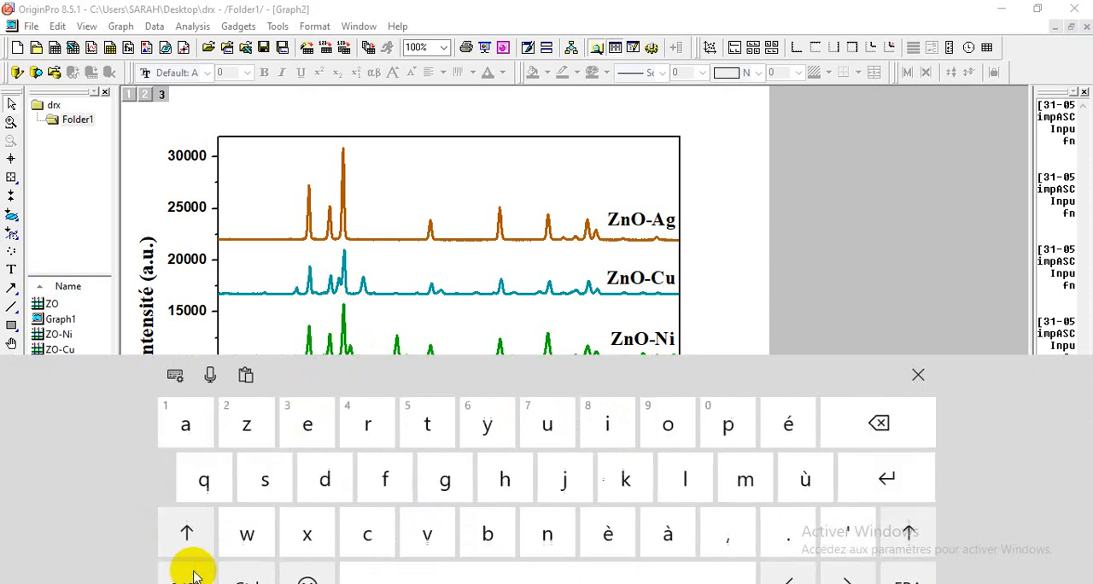
left_click(918, 375)
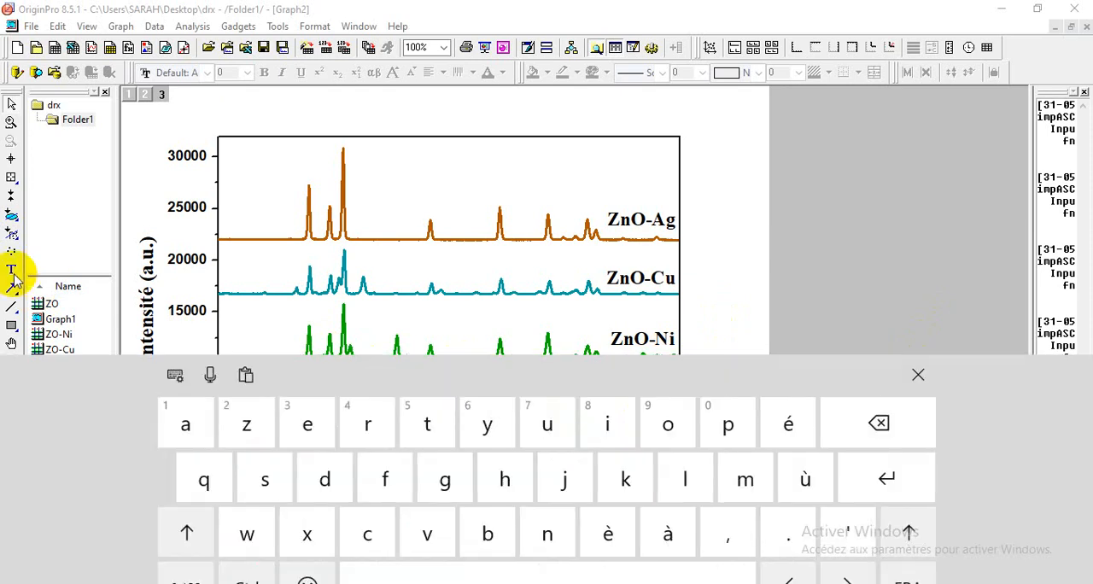
Step: Add a bullet symbol as a text marker, increase its font size and place it above the small ZnO-Ni peak near 37°
left_click(11, 270)
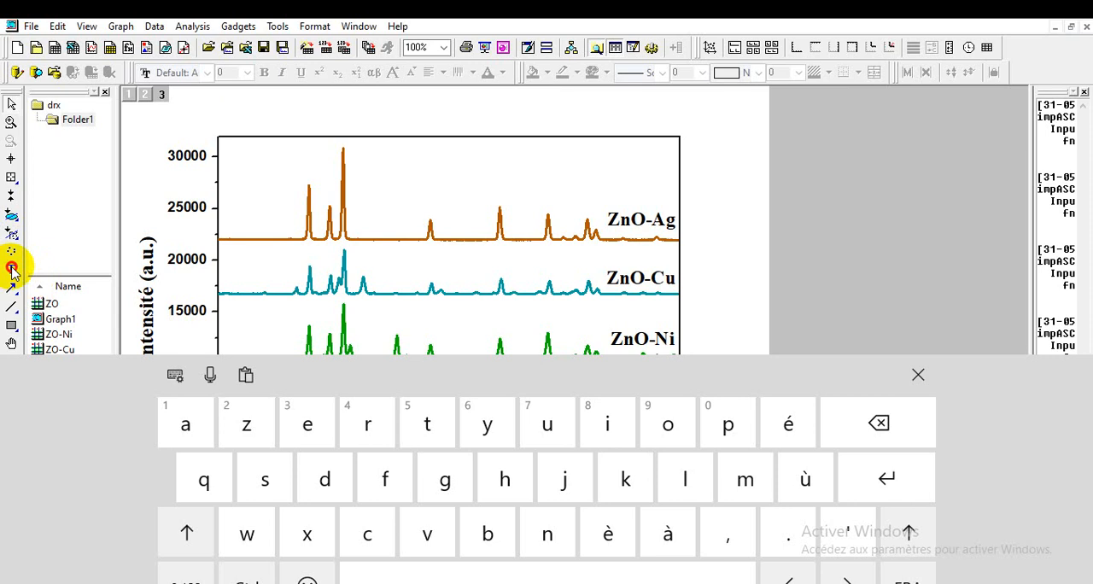
left_click(918, 375)
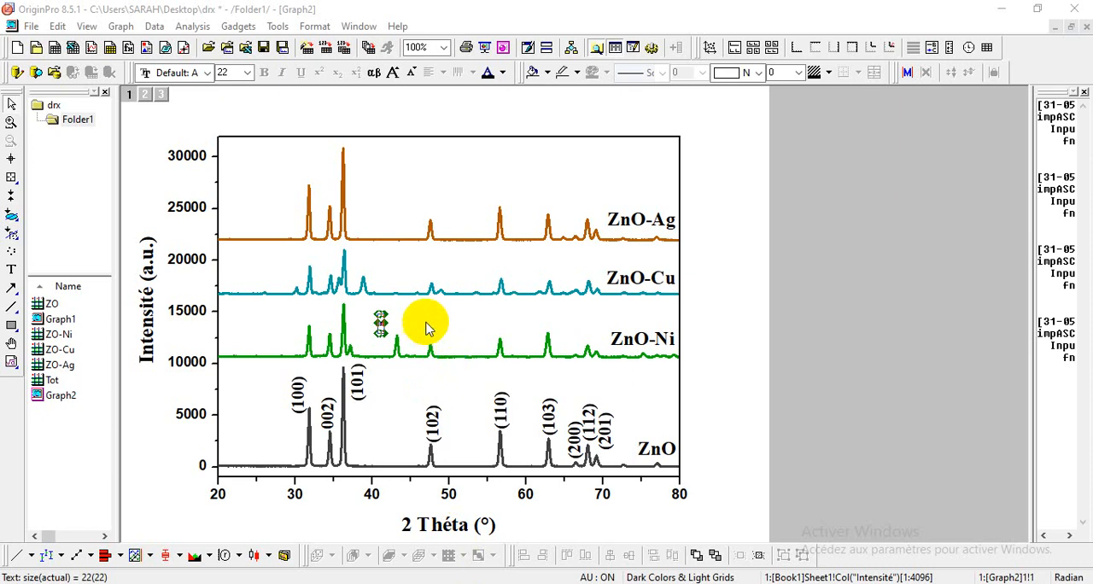
left_click(427, 329)
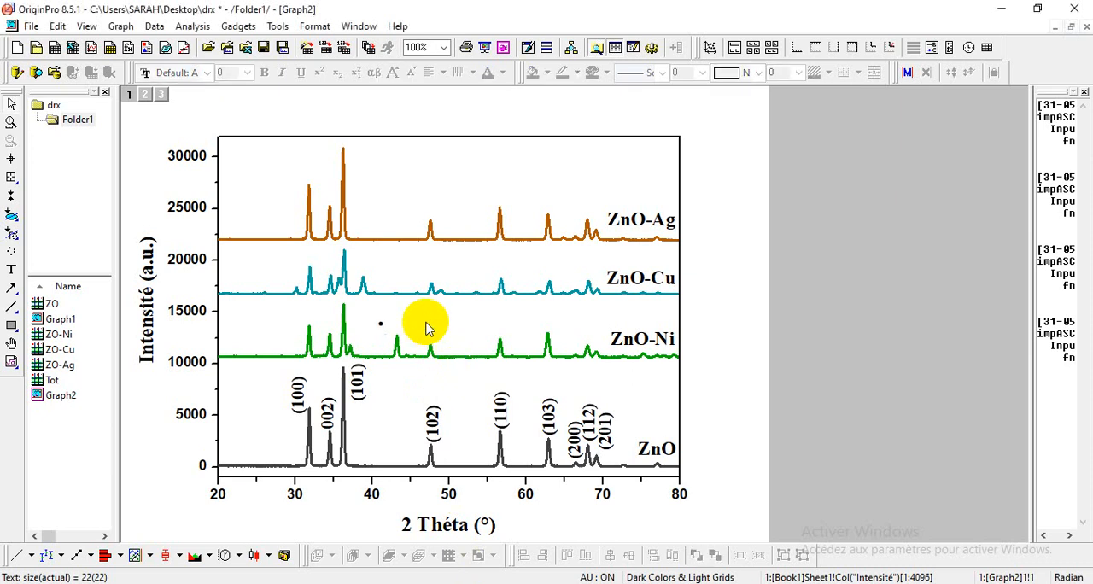
left_click(381, 327)
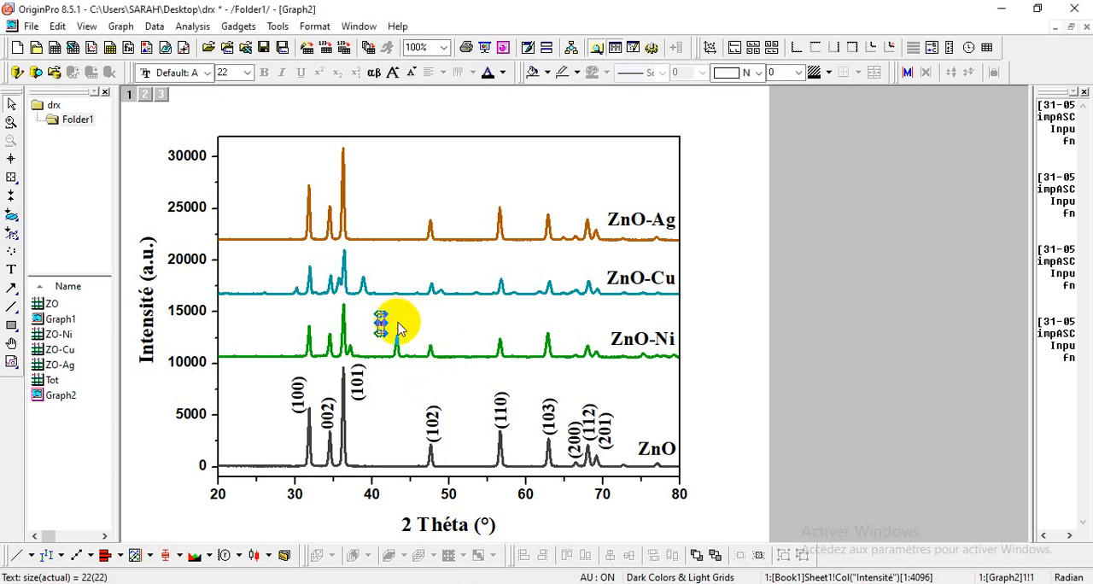
double_click(381, 327)
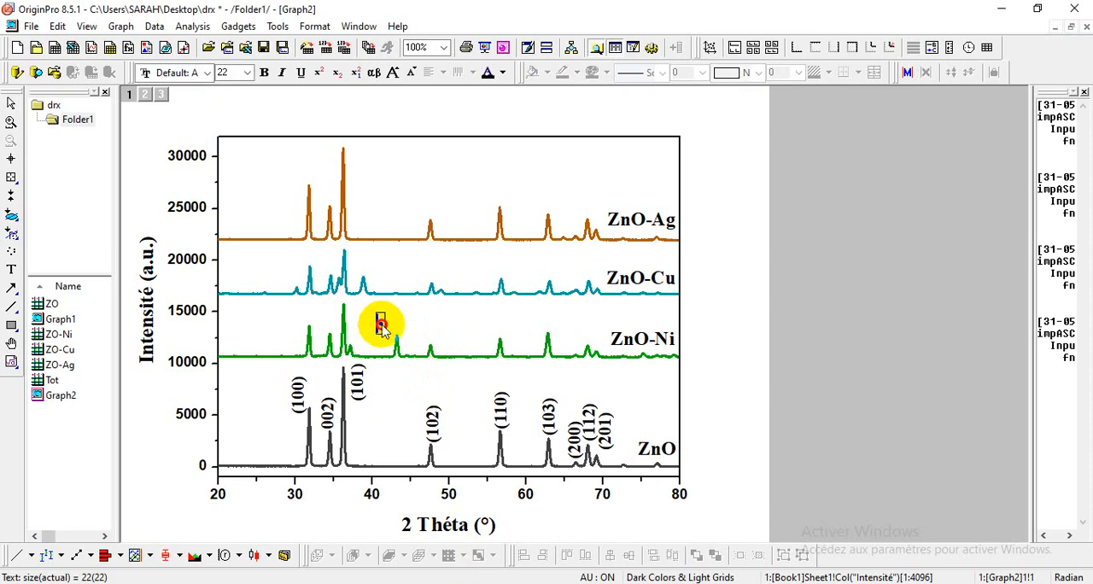
left_click(391, 75)
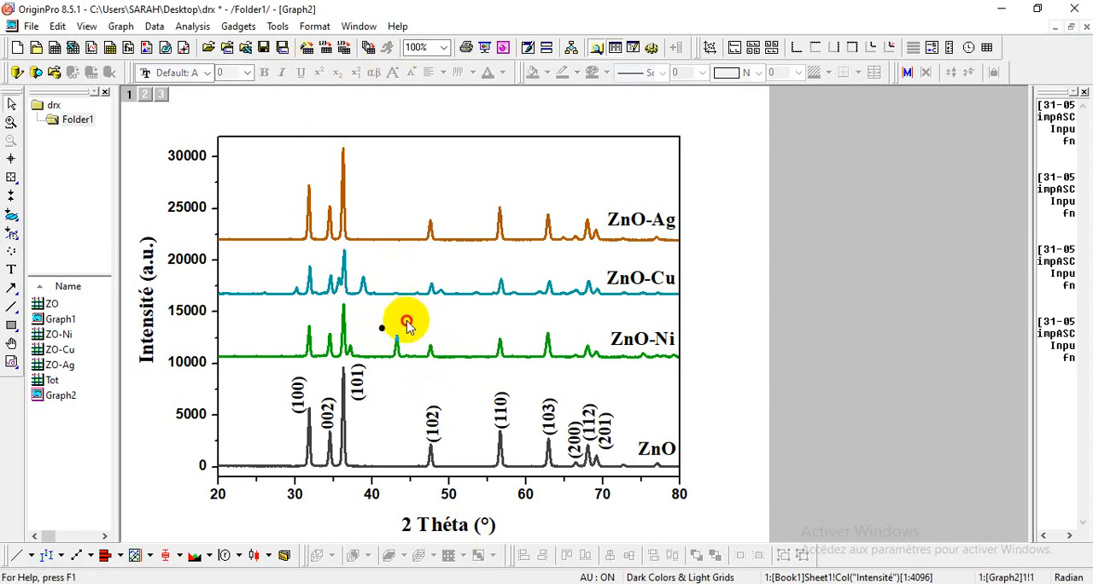
left_click(384, 328)
left_click_drag(384, 330, 355, 341)
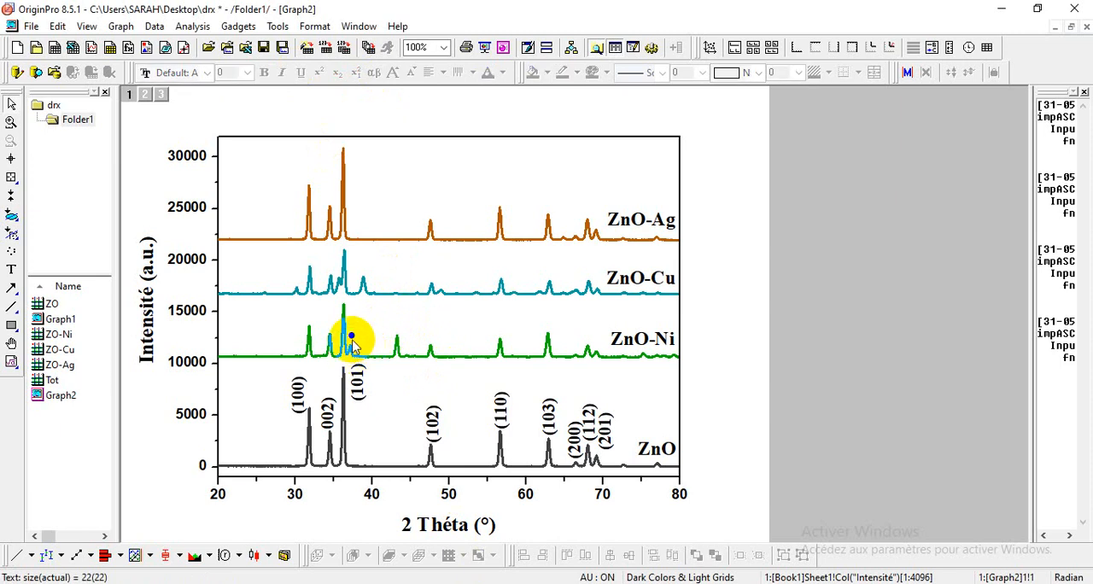
Step: Copy the bullet marker and place the duplicate above the ZnO-Ni peak near 43°
left_click(352, 339)
right_click(352, 340)
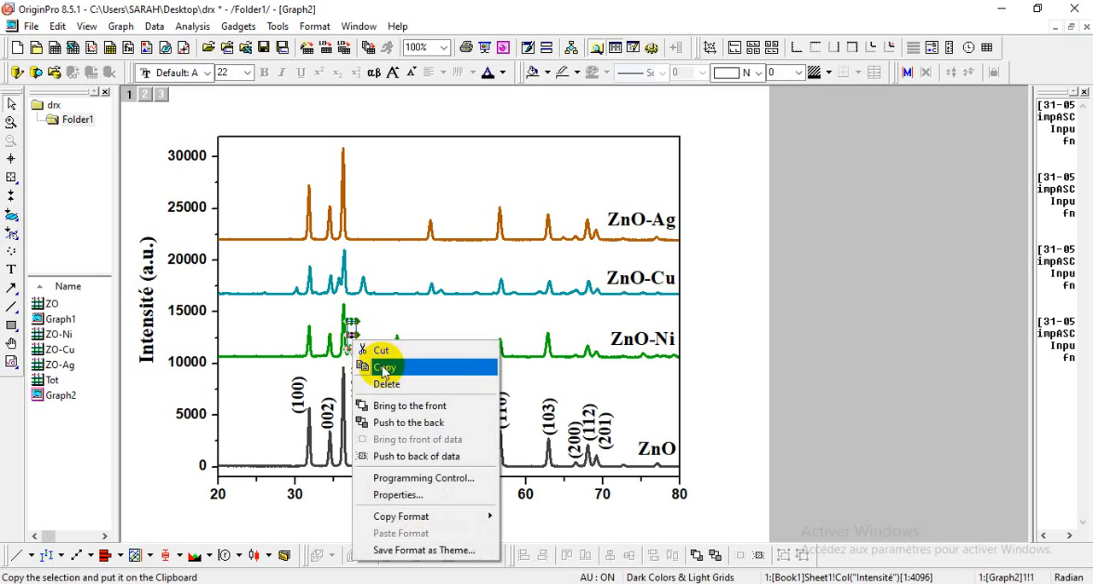
left_click(388, 366)
right_click(382, 334)
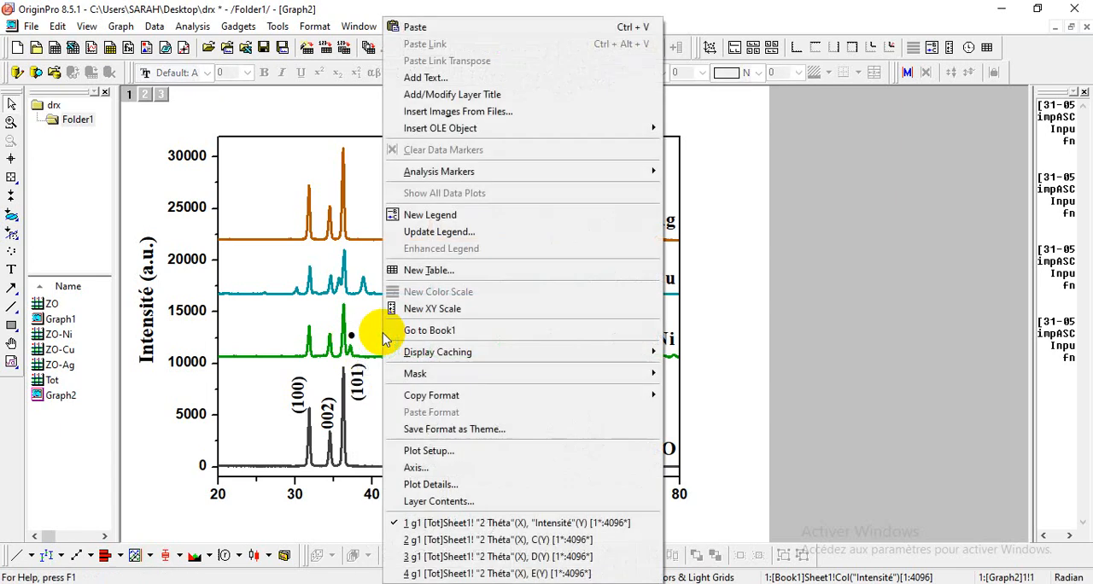
left_click(445, 28)
left_click_drag(388, 351, 396, 337)
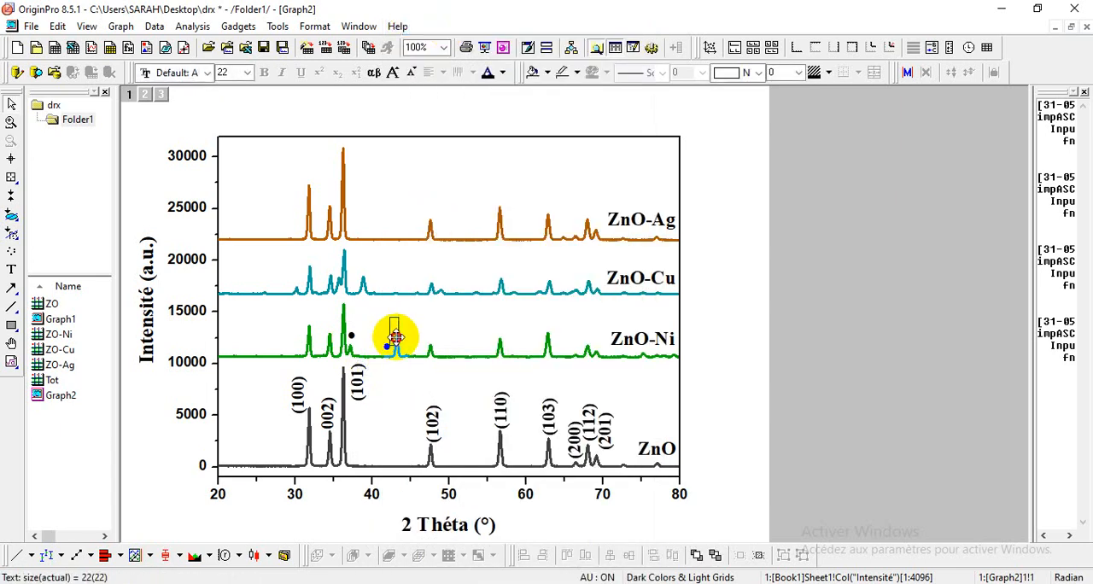
left_click(427, 347)
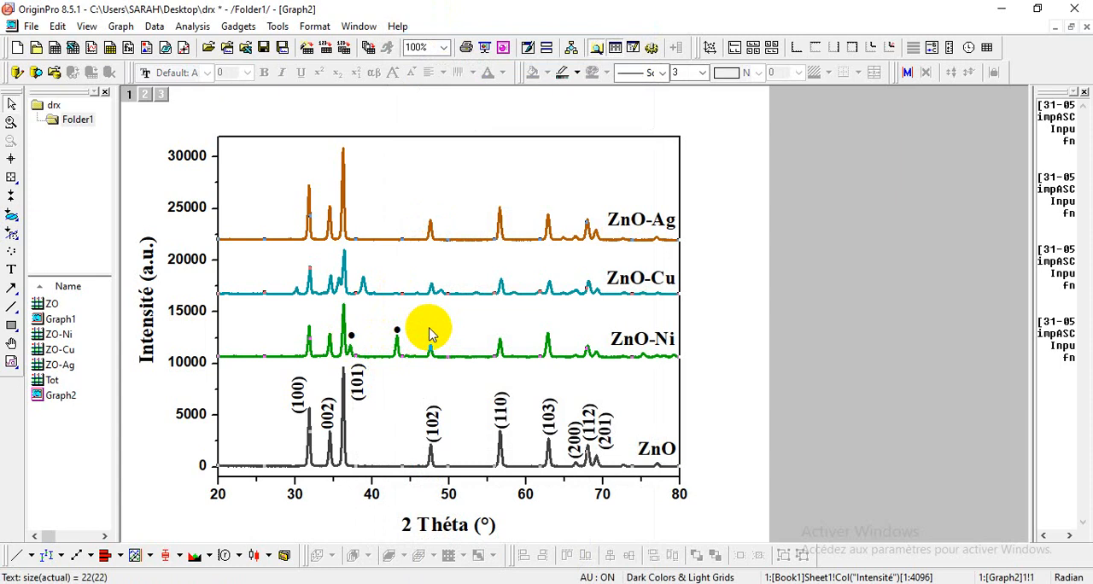
Step: Paste another bullet marker and move it to the empty area above the ZnO-Ag curve as a legend symbol
right_click(430, 334)
left_click(502, 31)
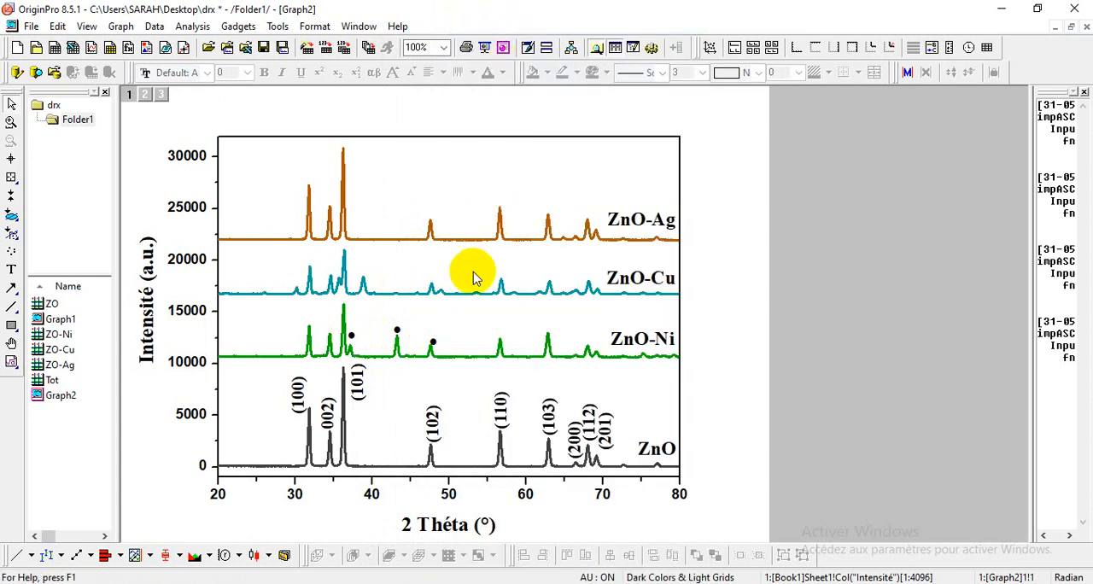
left_click(434, 342)
left_click_drag(433, 344, 404, 197)
Step: Copy the ZnO-Ni curve label and place the duplicate beside the legend bullet above the ZnO-Ag curve
left_click(648, 346)
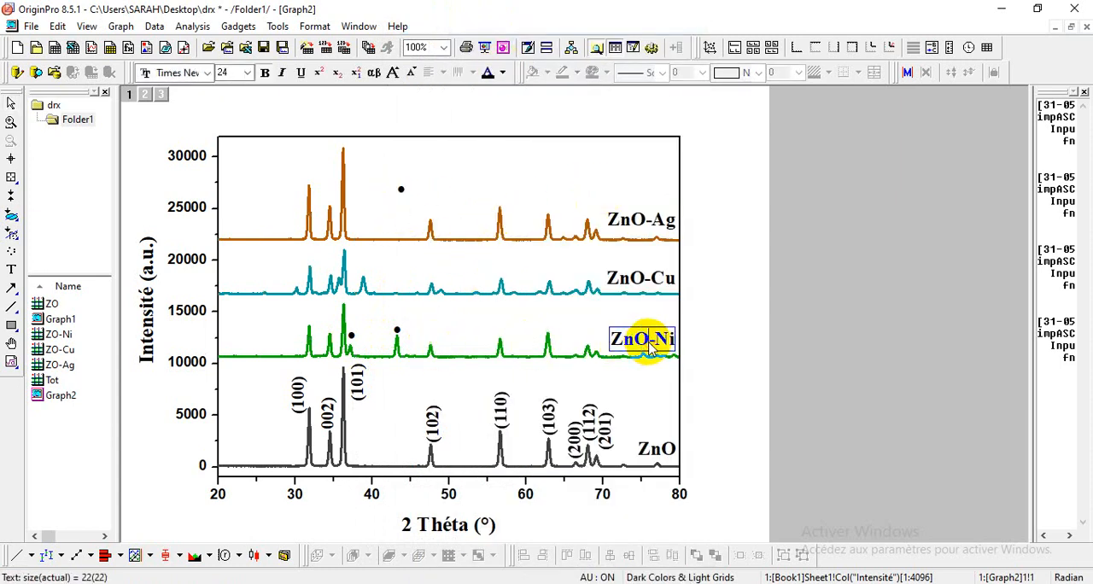
left_click_drag(614, 348, 676, 338)
right_click(661, 342)
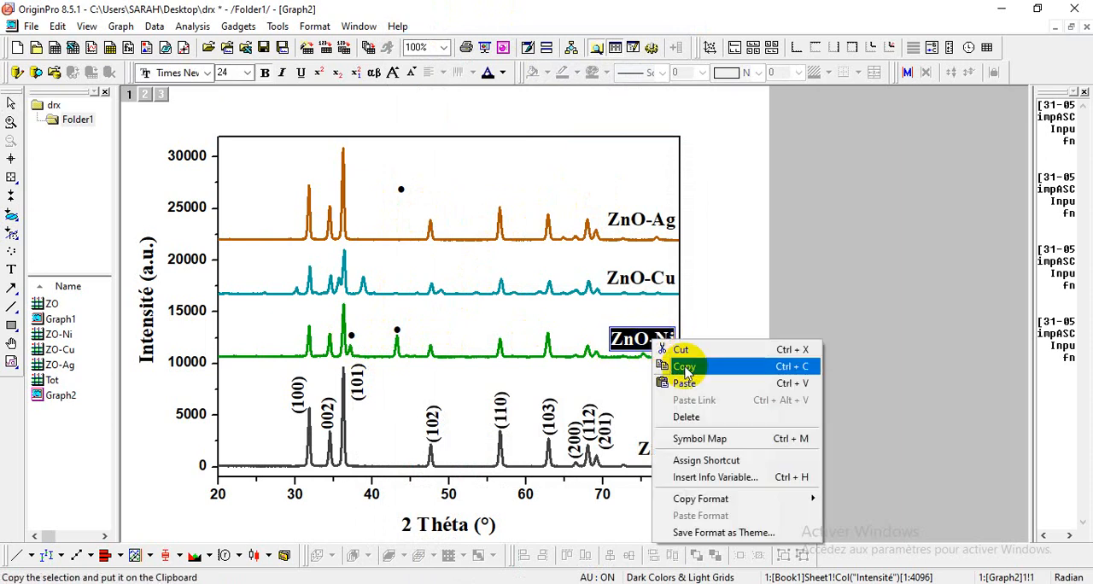
left_click(679, 366)
right_click(455, 180)
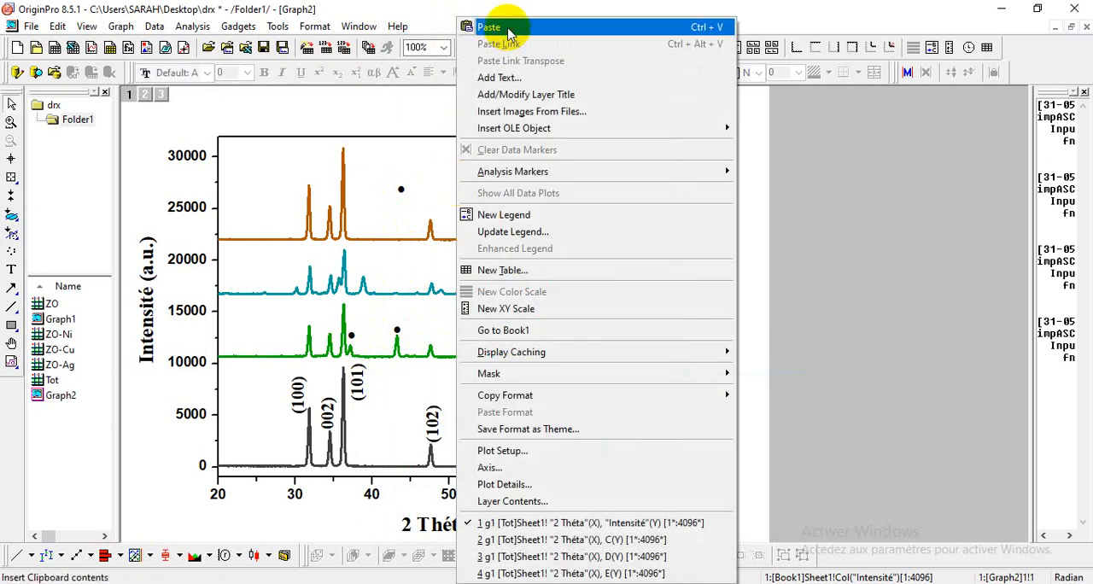
left_click(487, 29)
left_click_drag(503, 202, 476, 192)
Step: Change the copied label beside the legend bullet to NiO
double_click(443, 193)
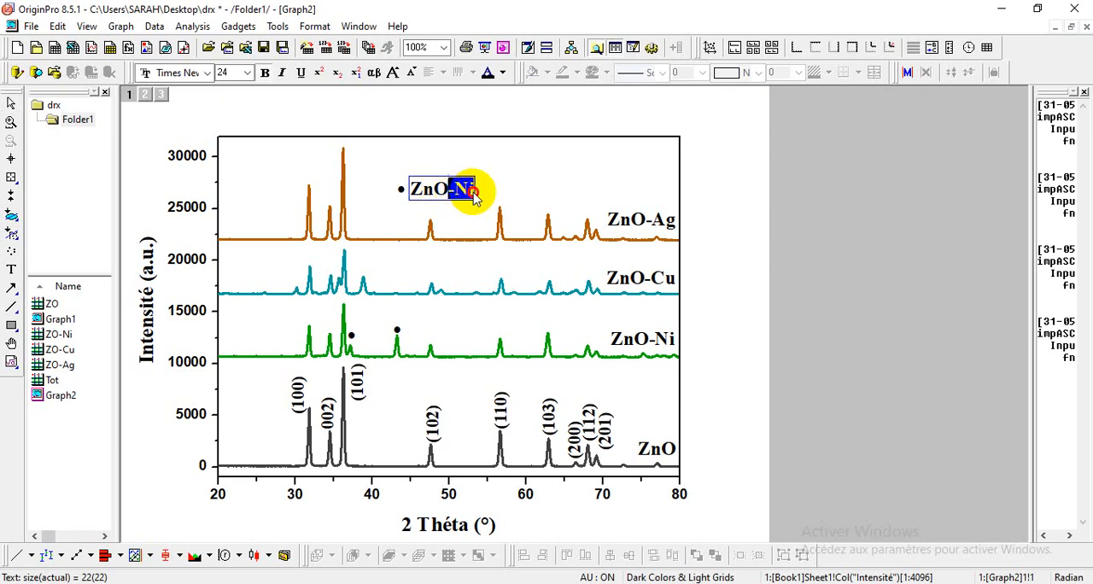
left_click(457, 189)
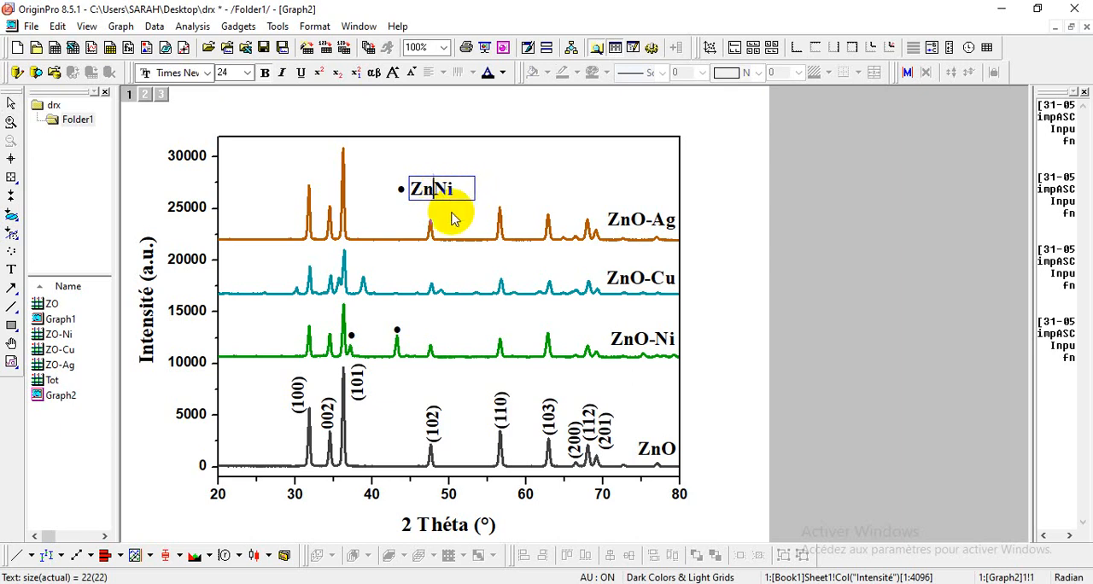
double_click(437, 190)
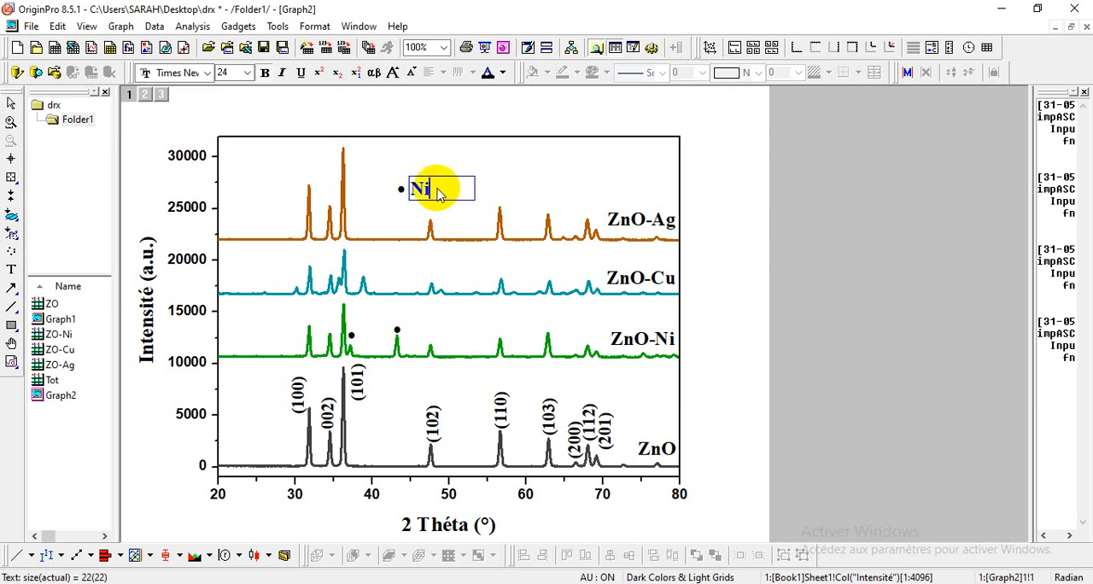
left_click(507, 195)
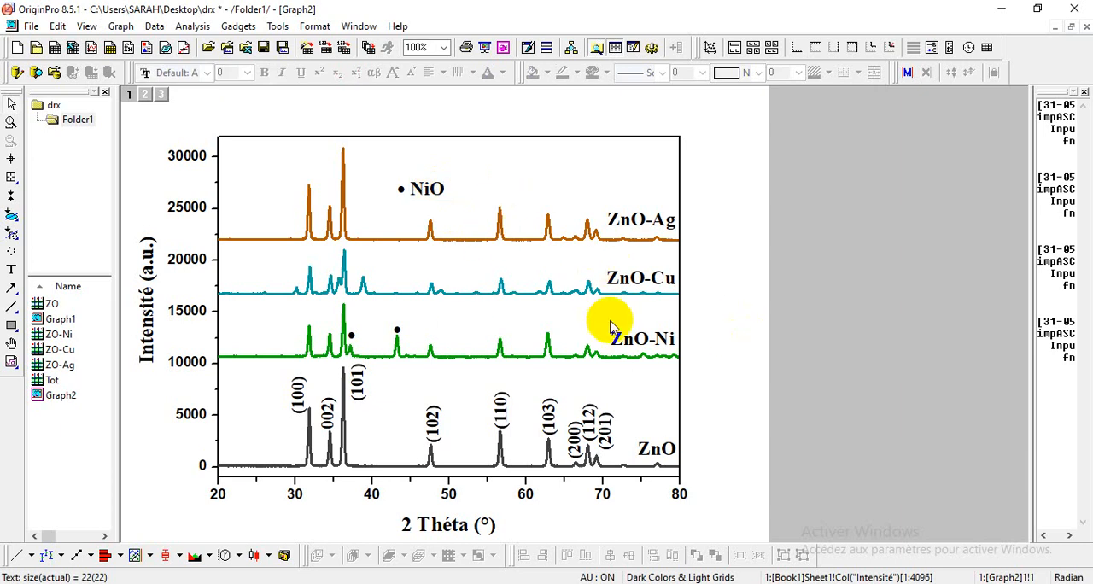
Step: Copy the bullet marker from the ZnO-Ni curve and place the duplicate above the ZnO-Cu peak near 39°
left_click(351, 335)
right_click(352, 337)
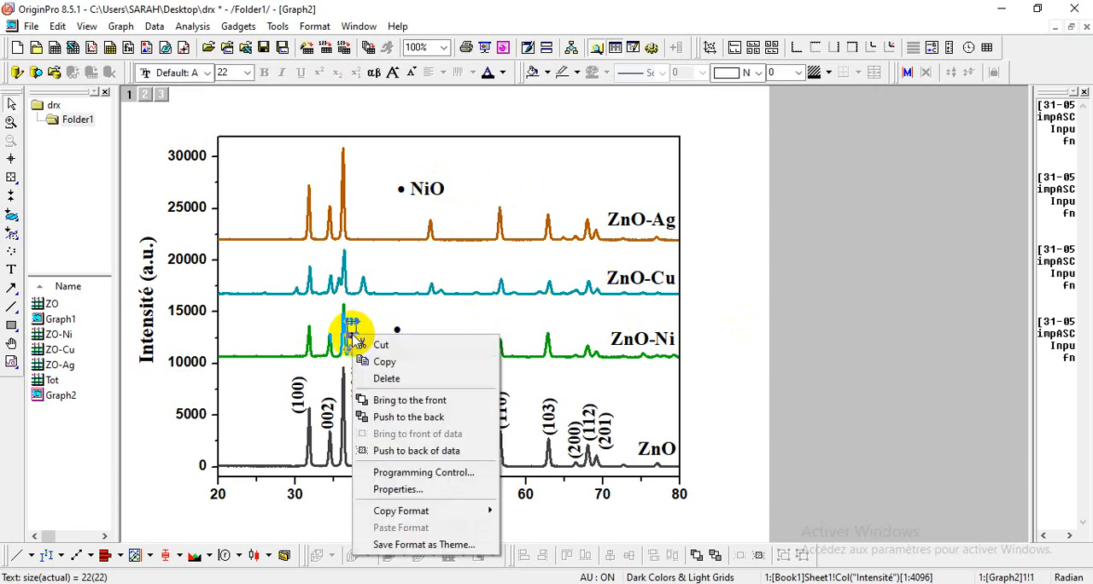
left_click(384, 360)
right_click(387, 277)
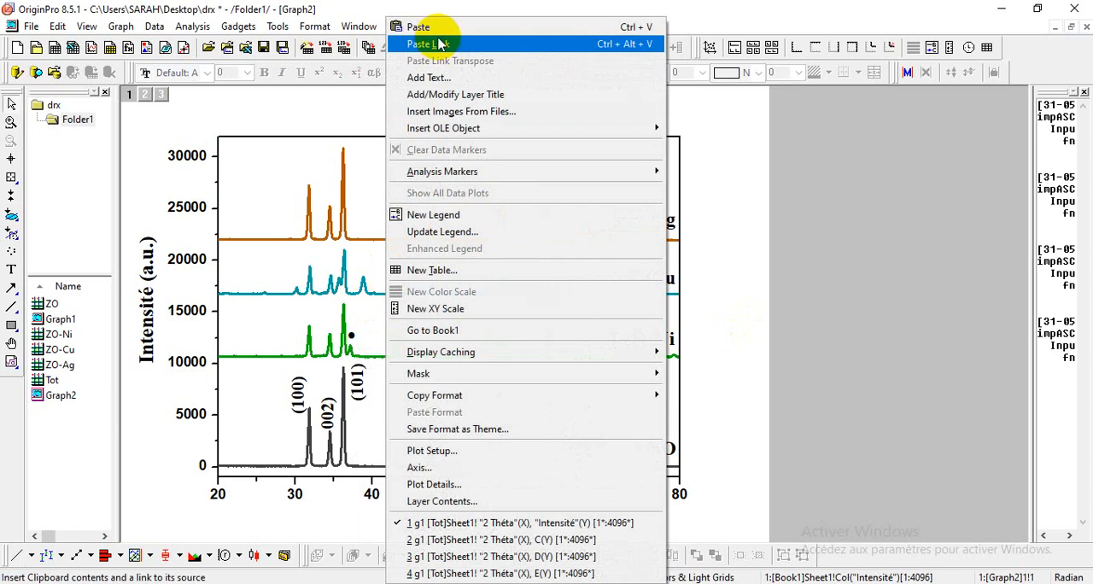
left_click(435, 28)
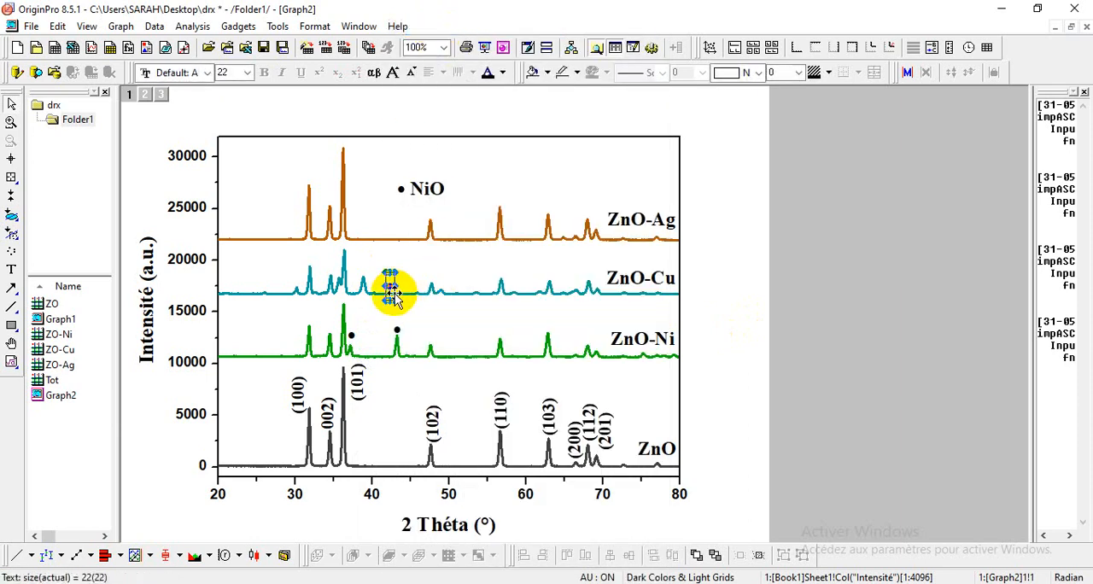
left_click_drag(390, 285, 370, 276)
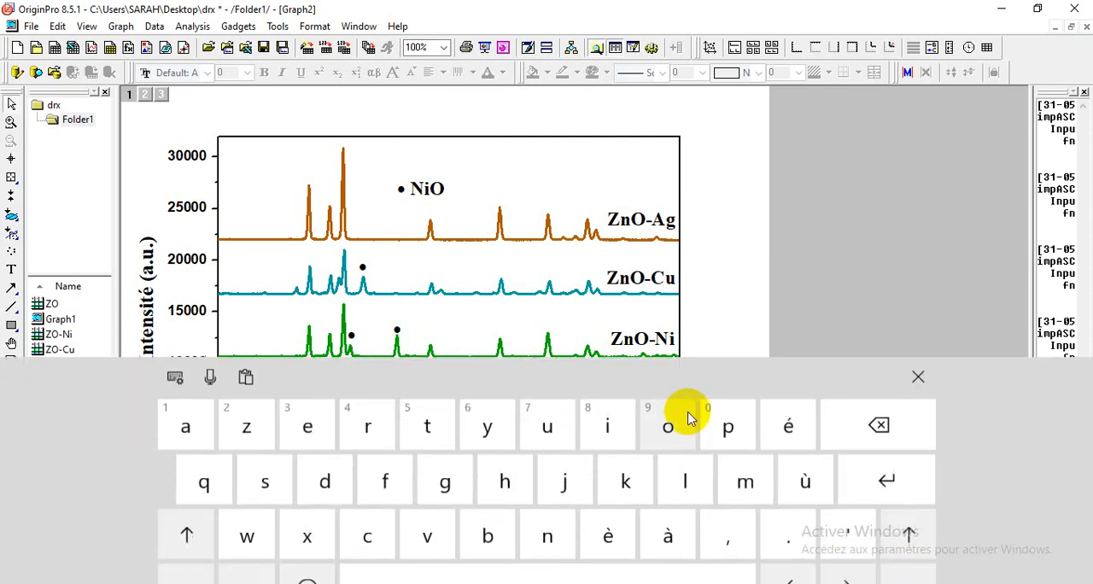
Step: Insert an asterisk after the bullet in the marker above the ZnO-Cu peak near 39°
left_click(187, 527)
left_click(187, 570)
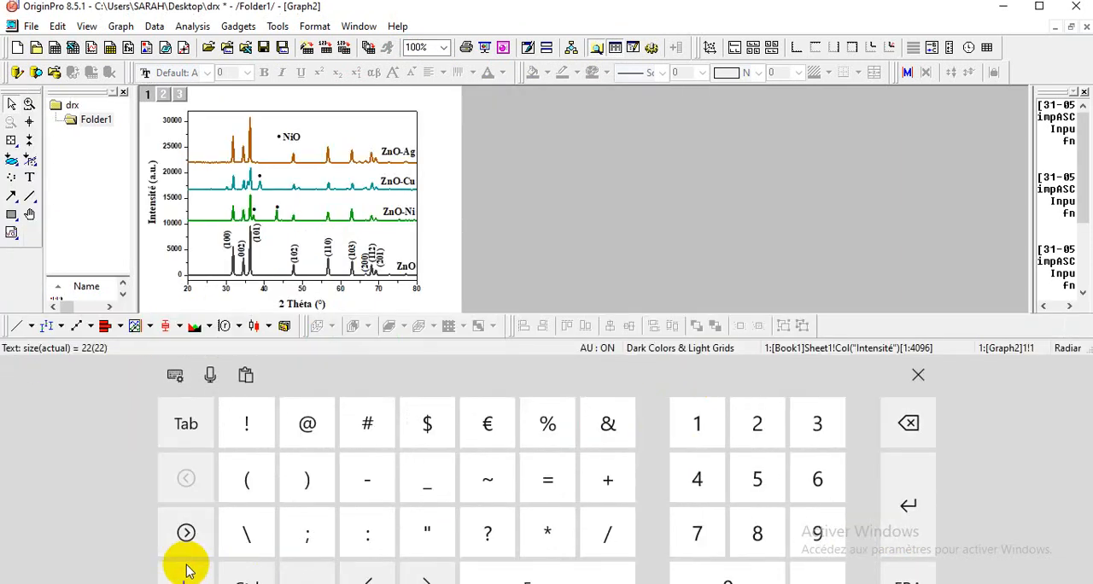
left_click(260, 176)
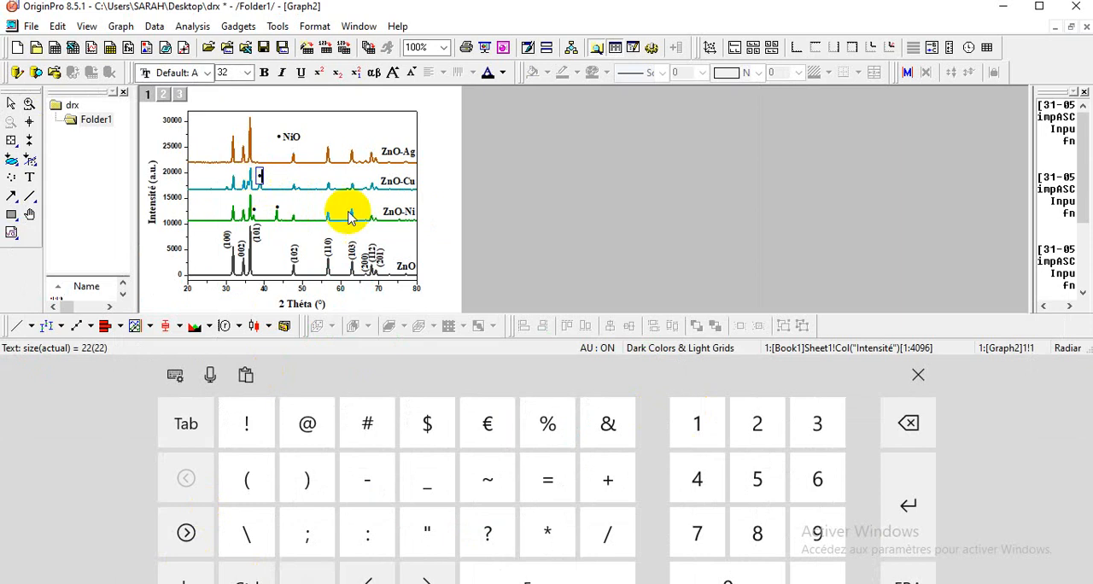
left_click(547, 533)
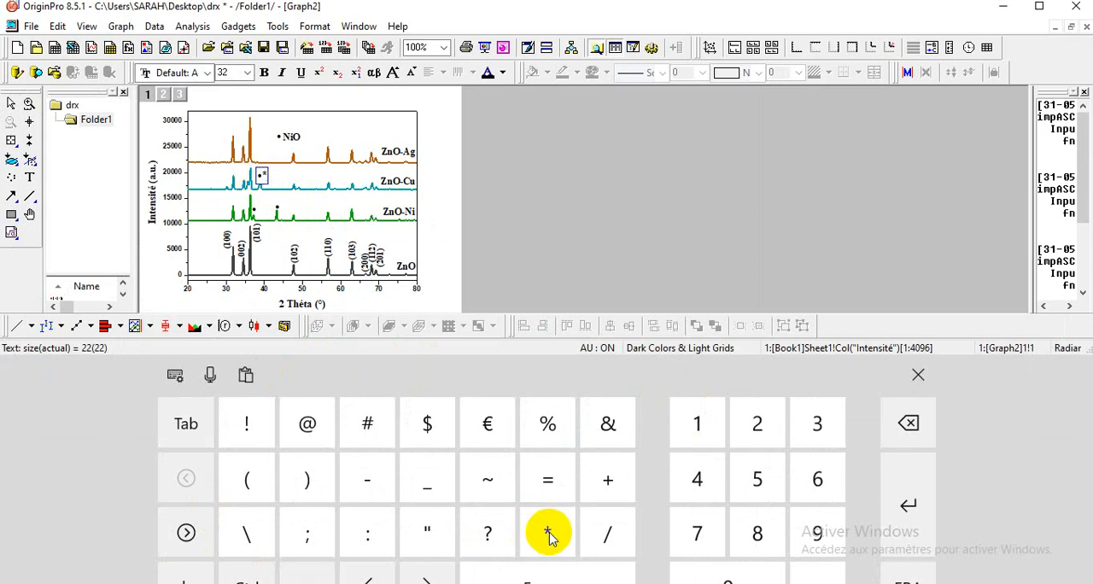
left_click(918, 377)
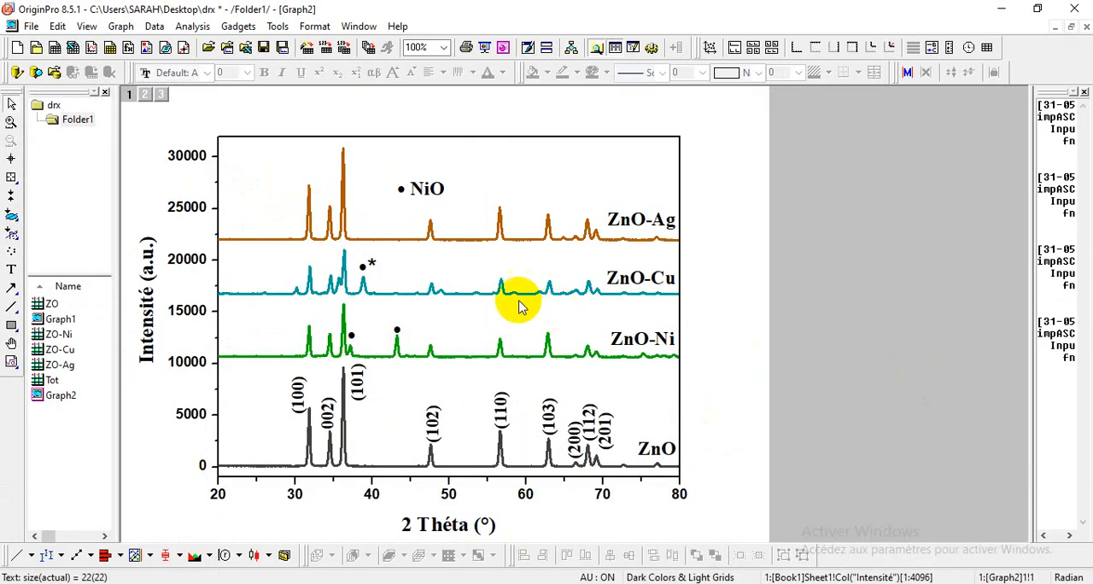
Step: Remove the bullet from the marker near 39° on the ZnO-Cu curve and center the remaining asterisk above the peak
left_click(367, 266)
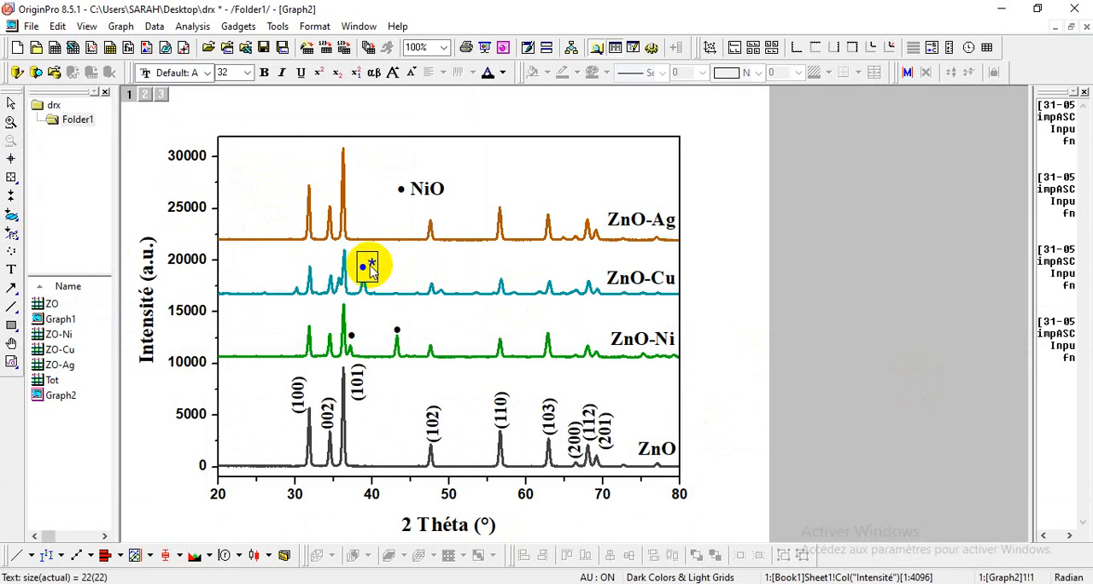
left_click(405, 263)
left_click(366, 264)
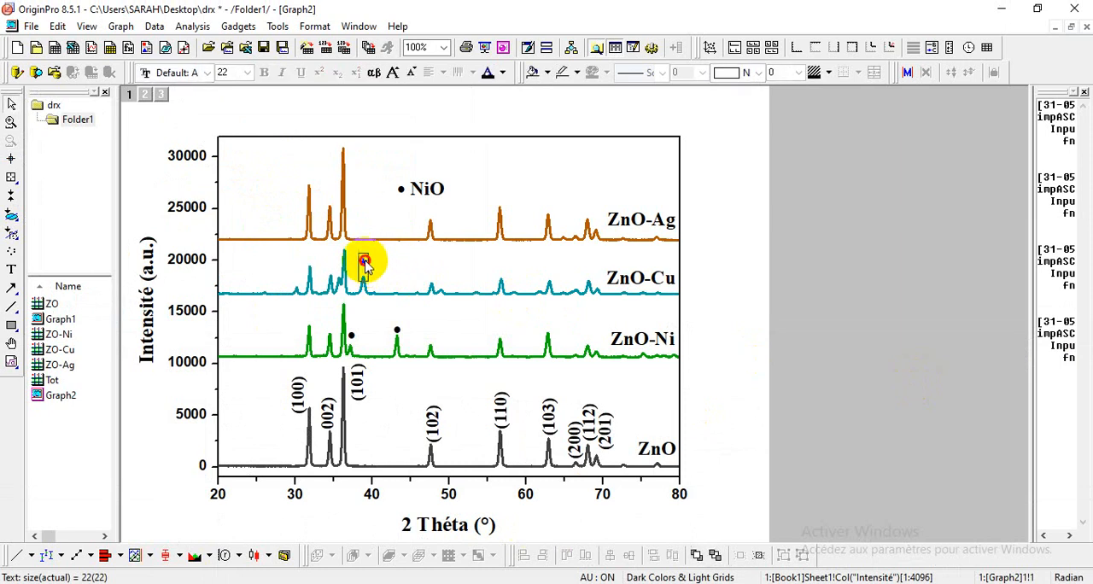
left_click_drag(367, 270, 368, 278)
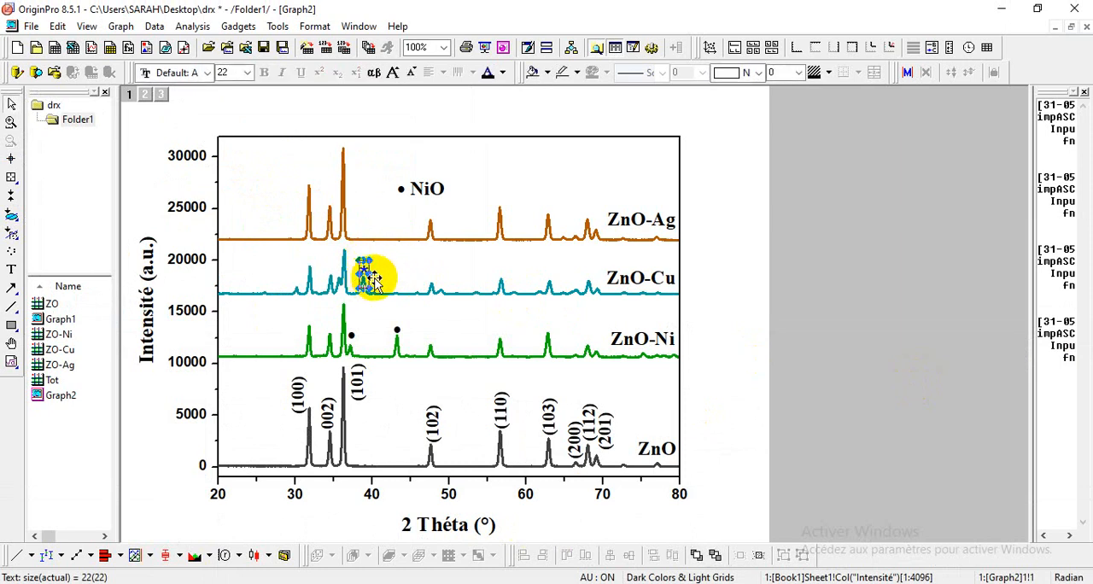
Step: Copy the asterisk marker and place the duplicate above the small ZnO-Cu peak near 36°
right_click(365, 287)
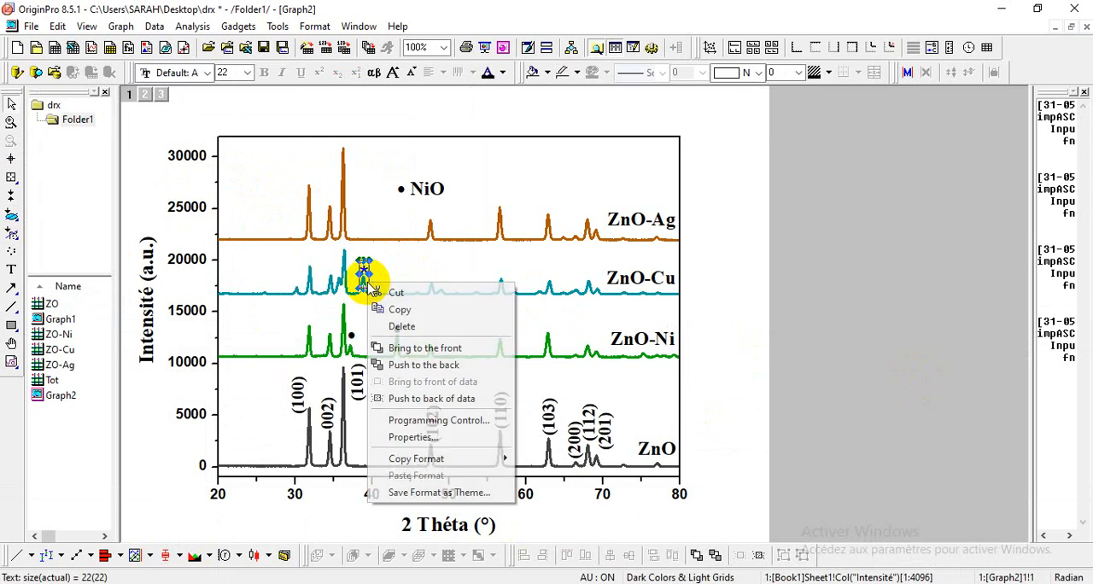
left_click(395, 307)
right_click(400, 285)
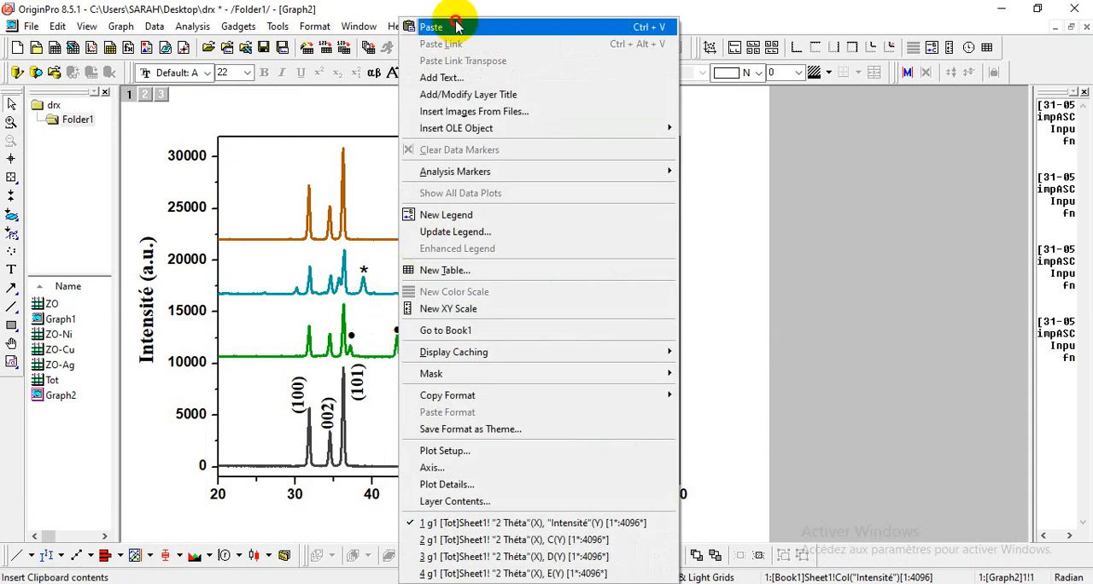
left_click(429, 27)
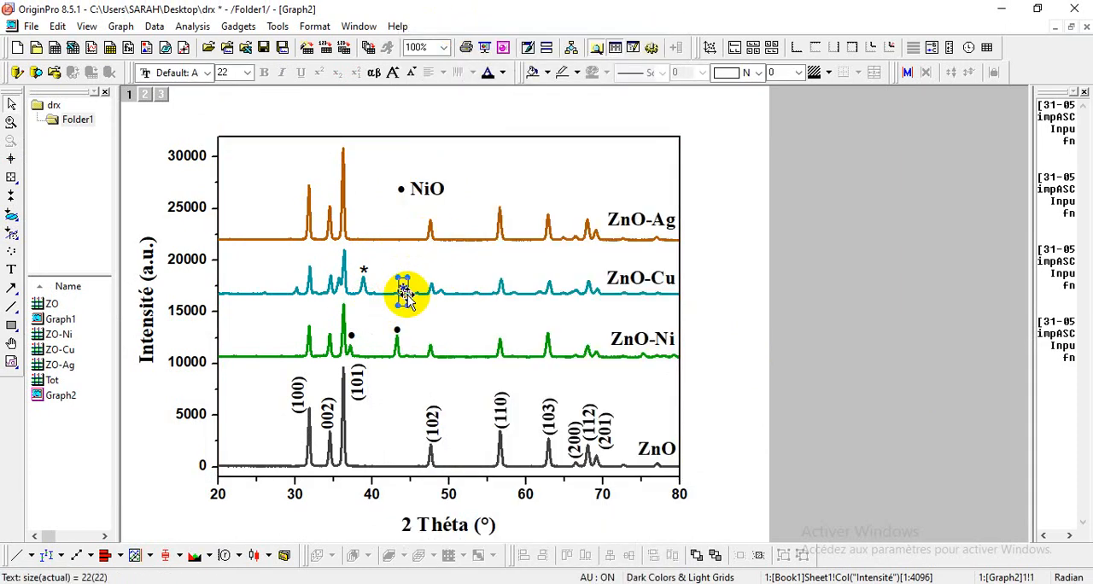
left_click_drag(406, 303, 338, 276)
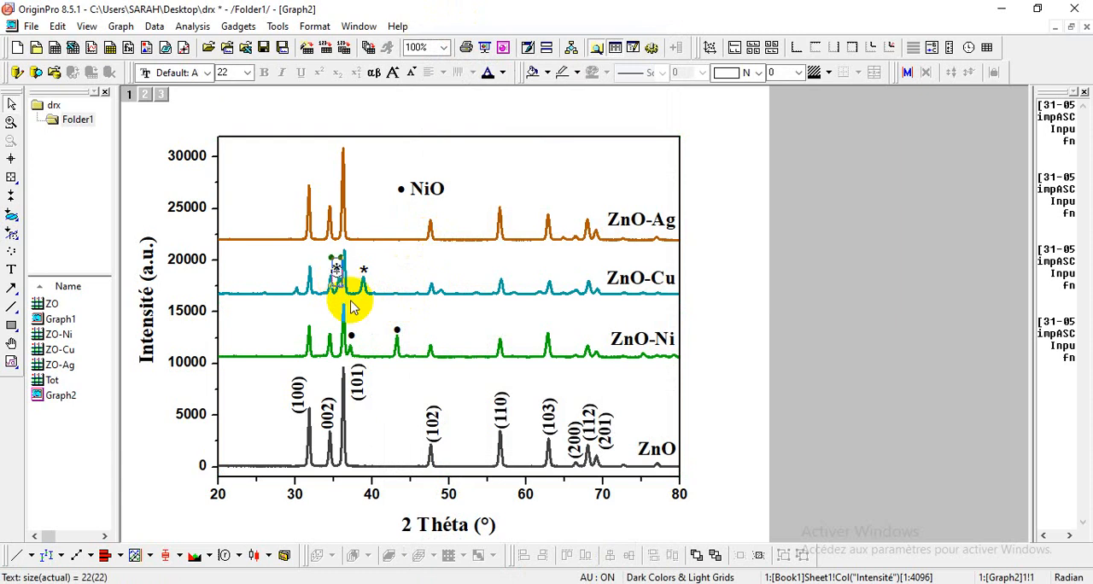
Step: Paste another asterisk marker and place it above the small ZnO-Cu peak near 30°
right_click(410, 263)
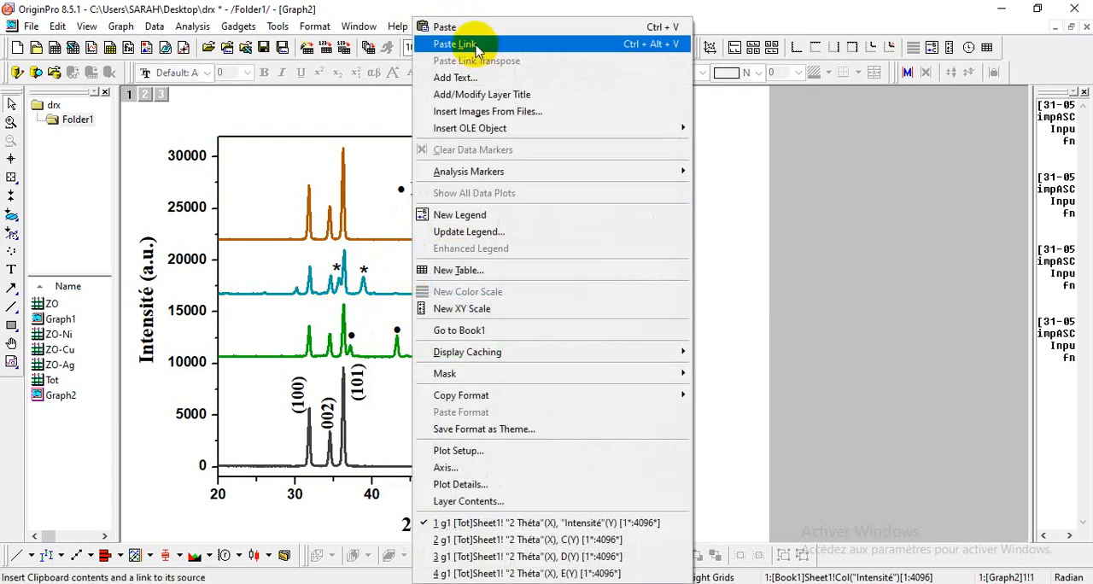
left_click(470, 26)
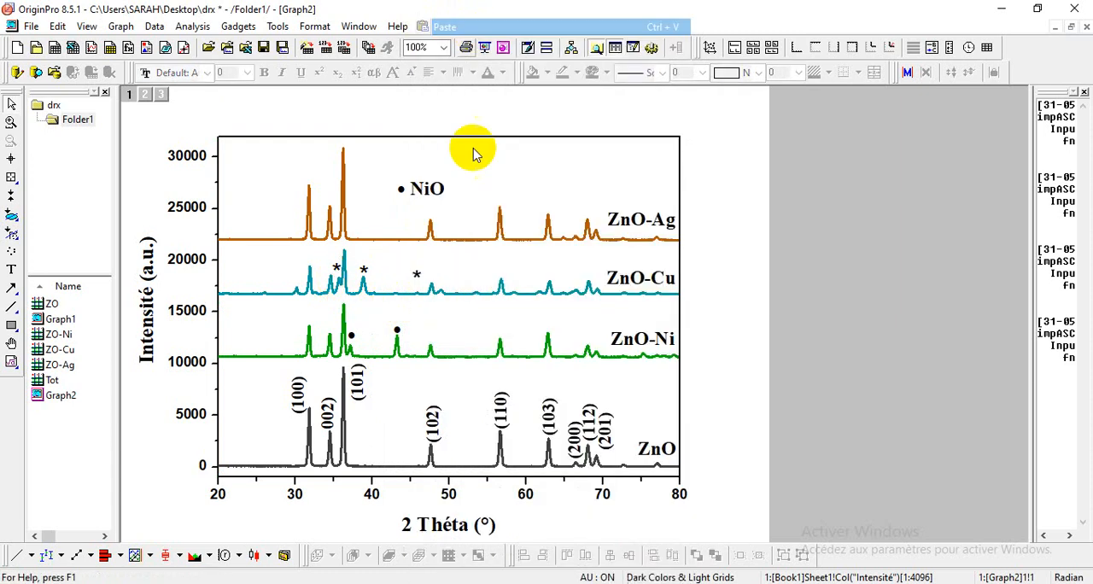
left_click(418, 276)
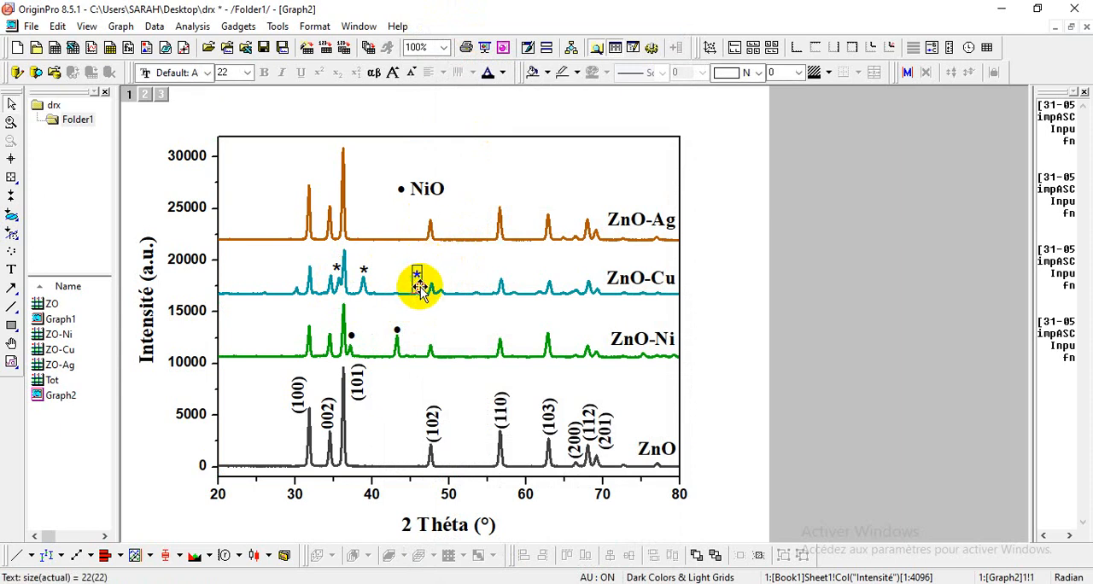
left_click_drag(420, 288, 297, 292)
left_click(402, 329)
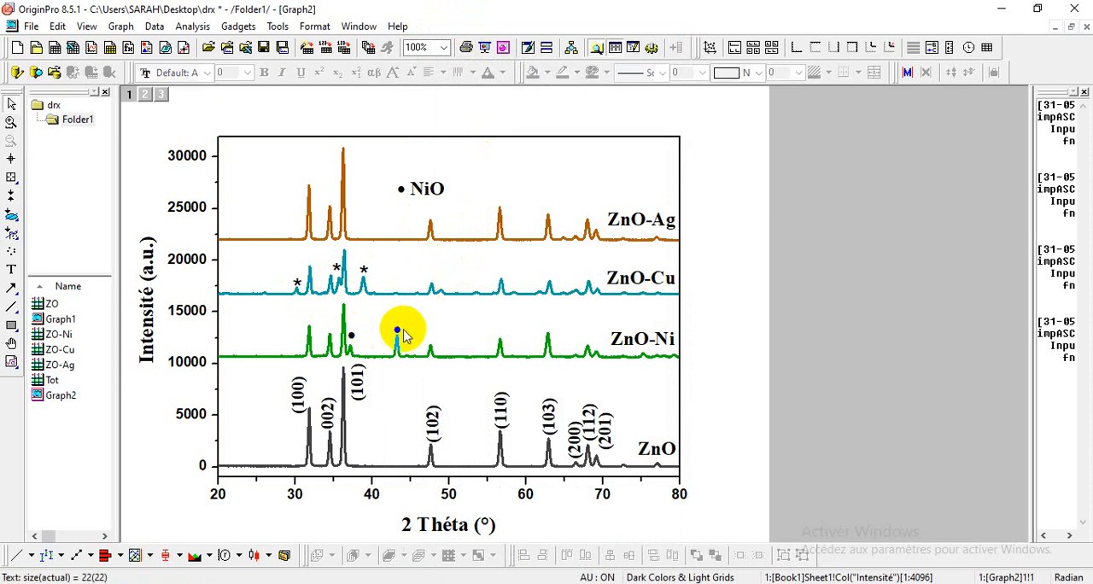
Step: Paste another asterisk marker and place it above the small ZnO-Cu peak near 49°
left_click(443, 296)
right_click(459, 271)
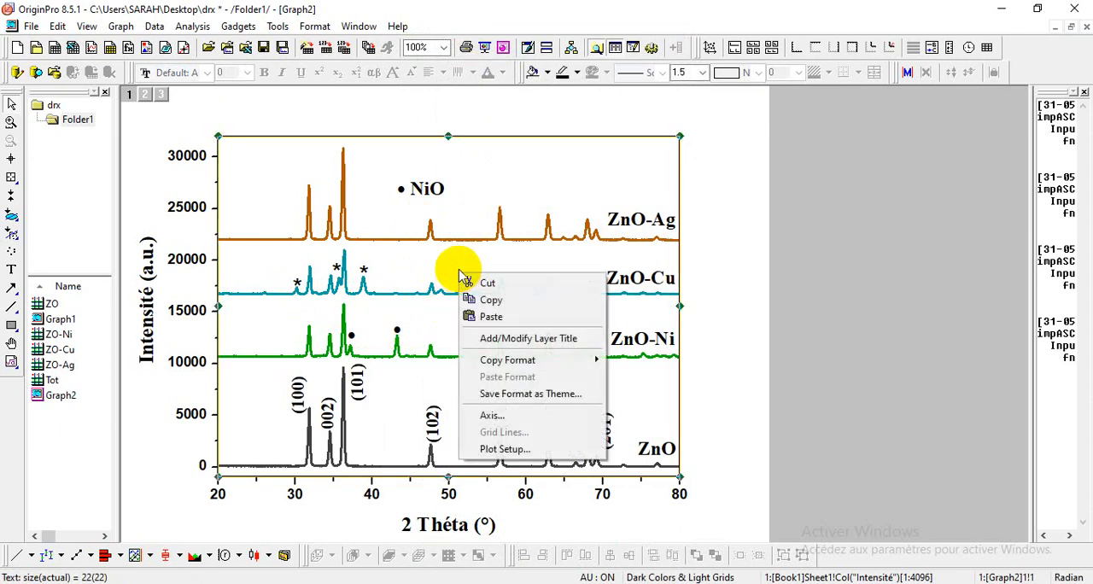
left_click(506, 317)
left_click(466, 282)
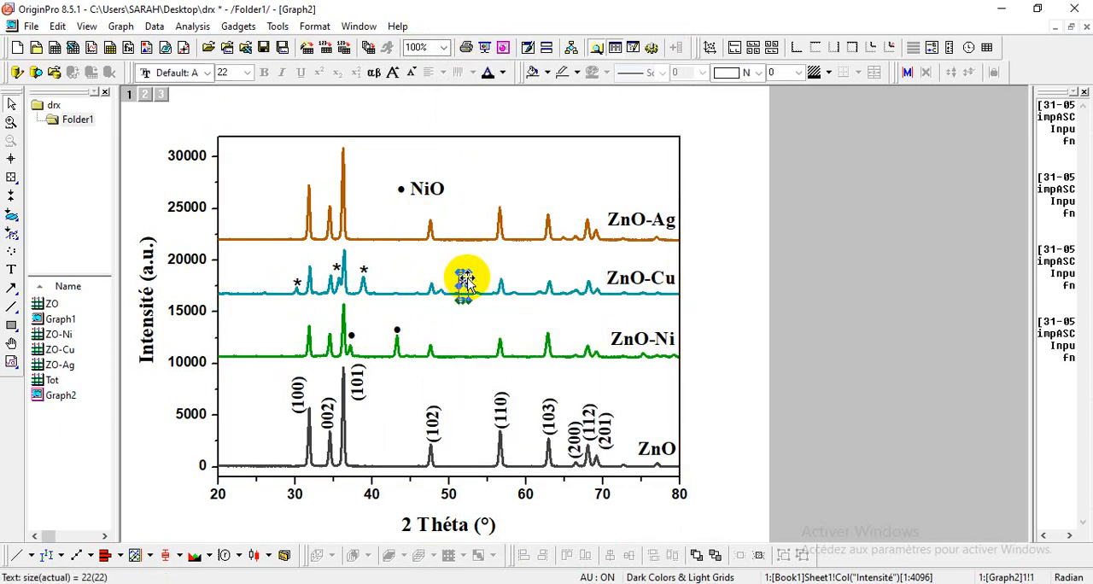
left_click_drag(465, 290, 445, 293)
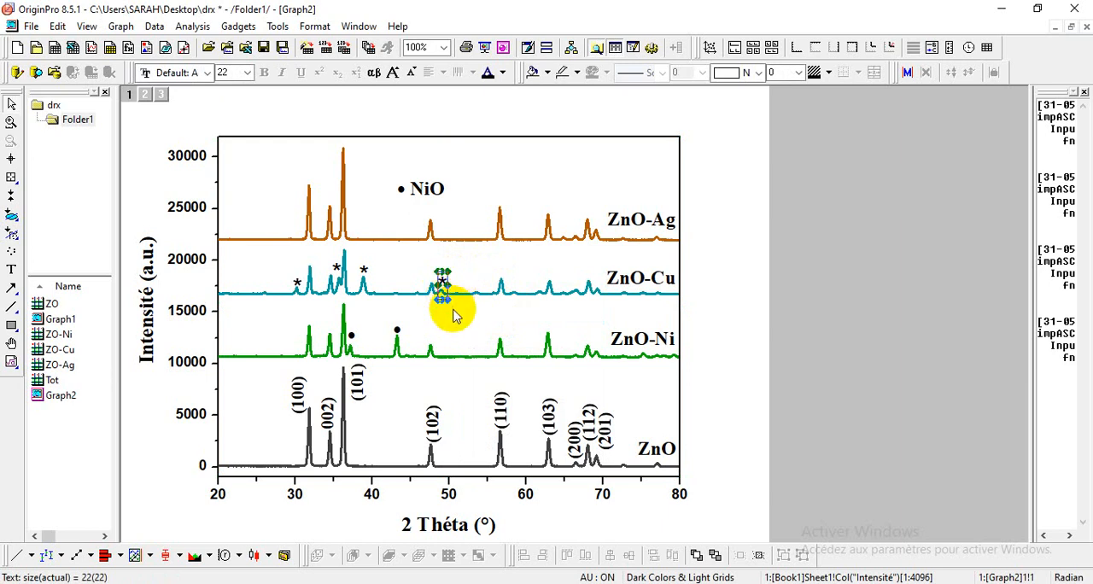
left_click(466, 311)
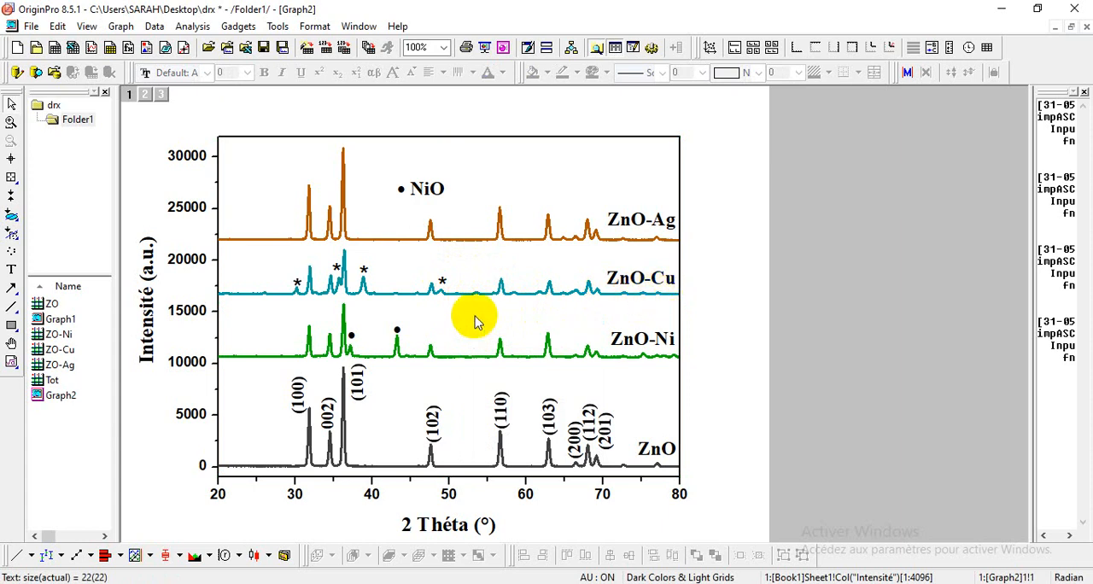
Step: Paste another asterisk and place it directly below the NiO bullet as a second legend symbol
right_click(505, 177)
left_click(555, 27)
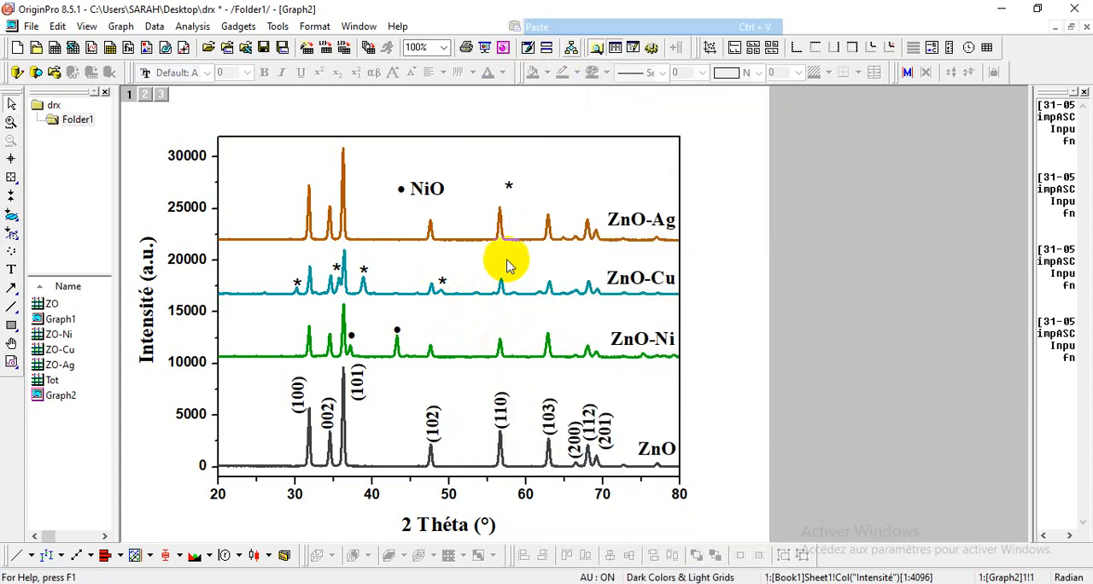
left_click(508, 181)
mouse_move(508, 181)
left_mouse_down()
mouse_move(402, 175)
mouse_move(415, 229)
mouse_move(404, 220)
left_mouse_up()
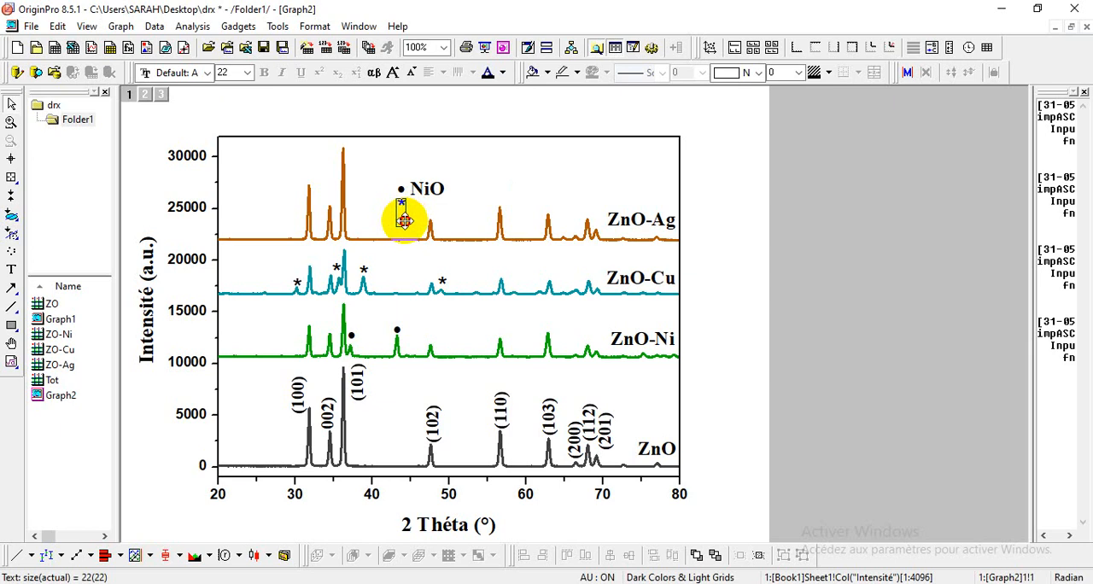
Step: Copy the NiO legend label and place the duplicate beside the legend asterisk
left_click(425, 188)
right_click(432, 191)
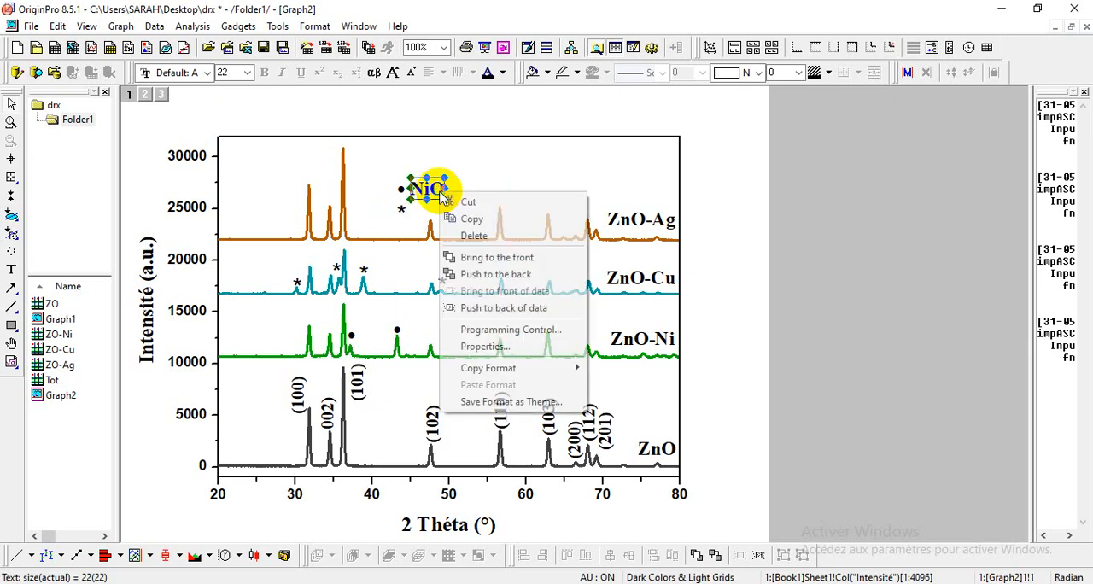
left_click(483, 221)
right_click(488, 189)
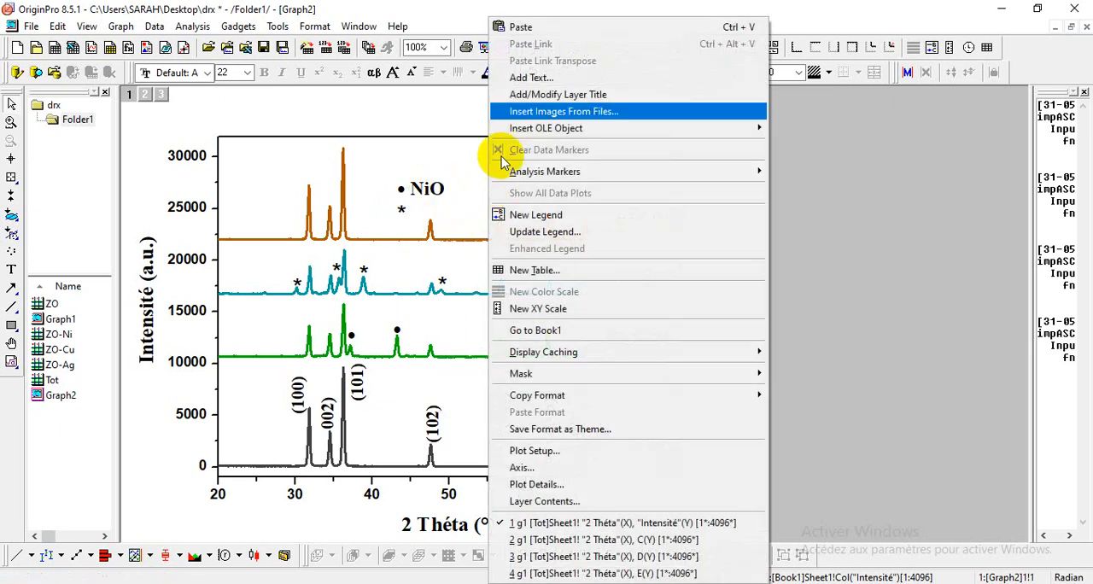
left_click(544, 29)
left_click(512, 207)
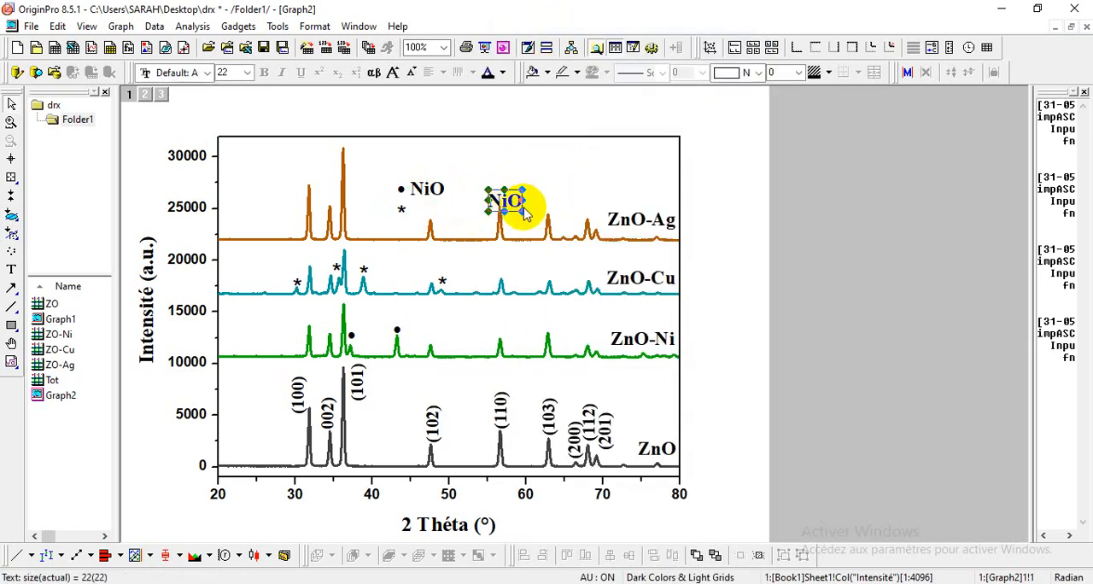
left_click_drag(516, 215, 444, 224)
Step: Change the duplicated legend label to CuO and align the asterisk with it
double_click(415, 218)
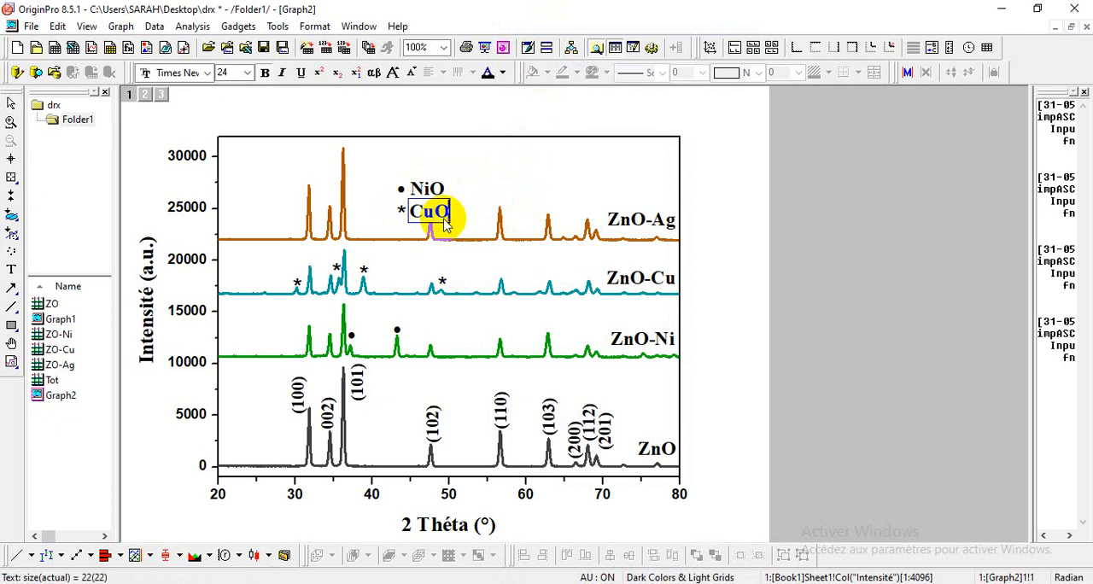
left_click(487, 207)
left_click(398, 211)
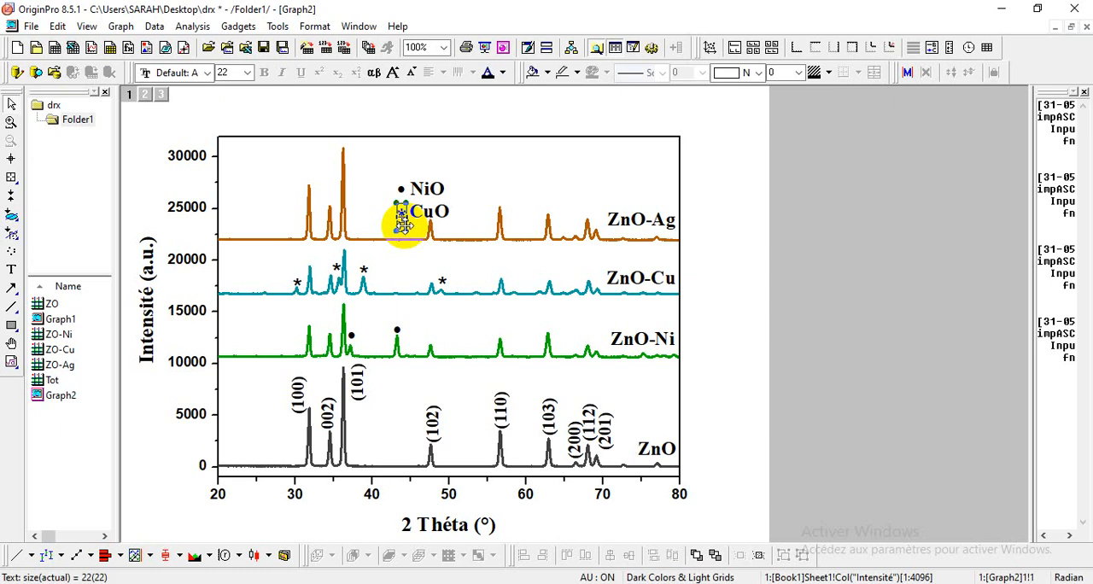
left_click(476, 217)
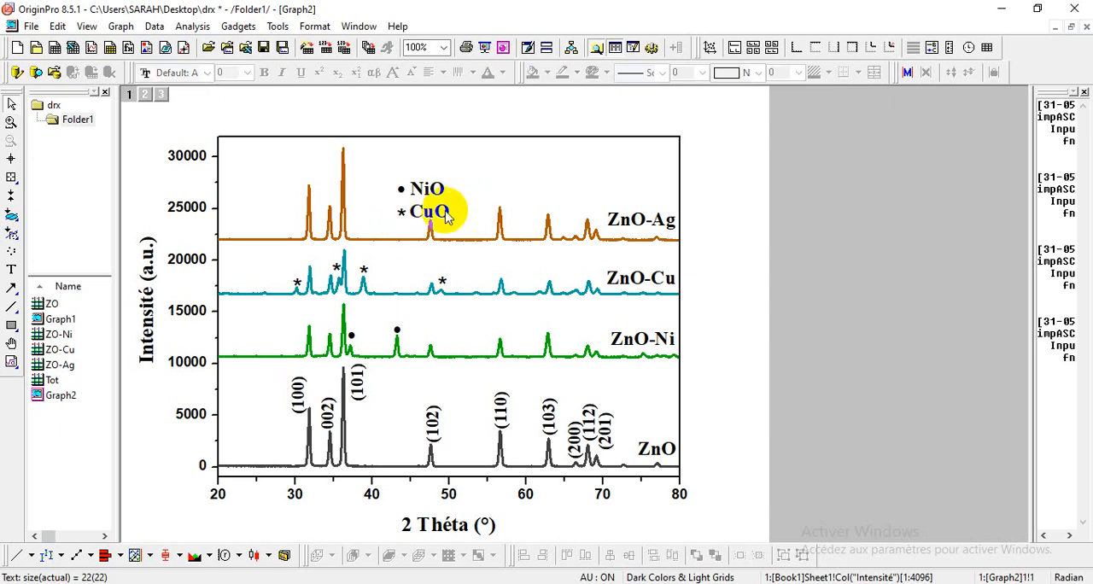
Step: Add a second asterisk to the marker above the ZnO-Cu peak near 30°
left_click(297, 284)
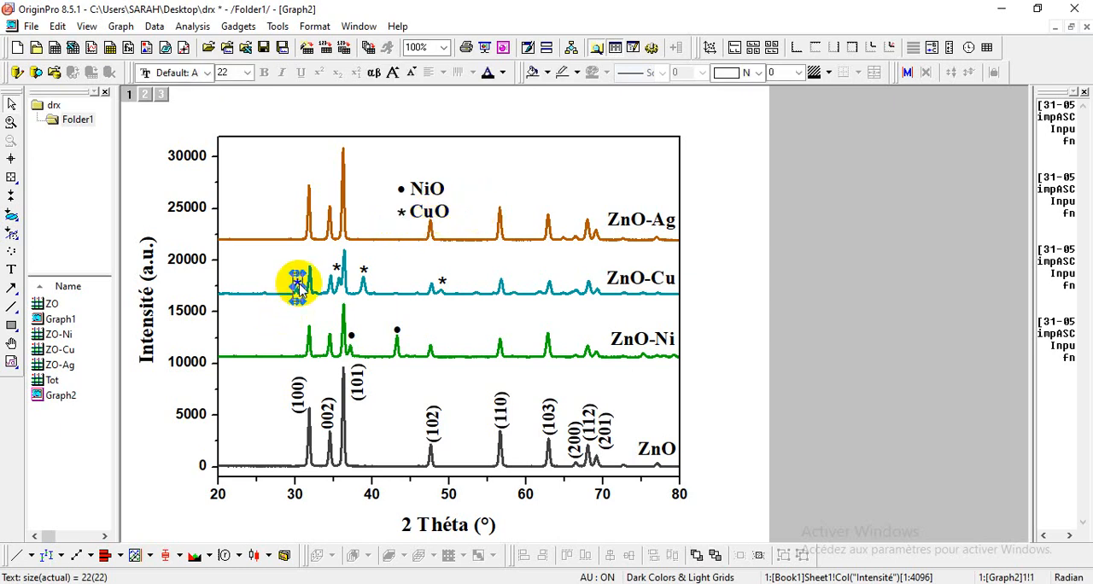
left_click_drag(301, 288, 300, 295)
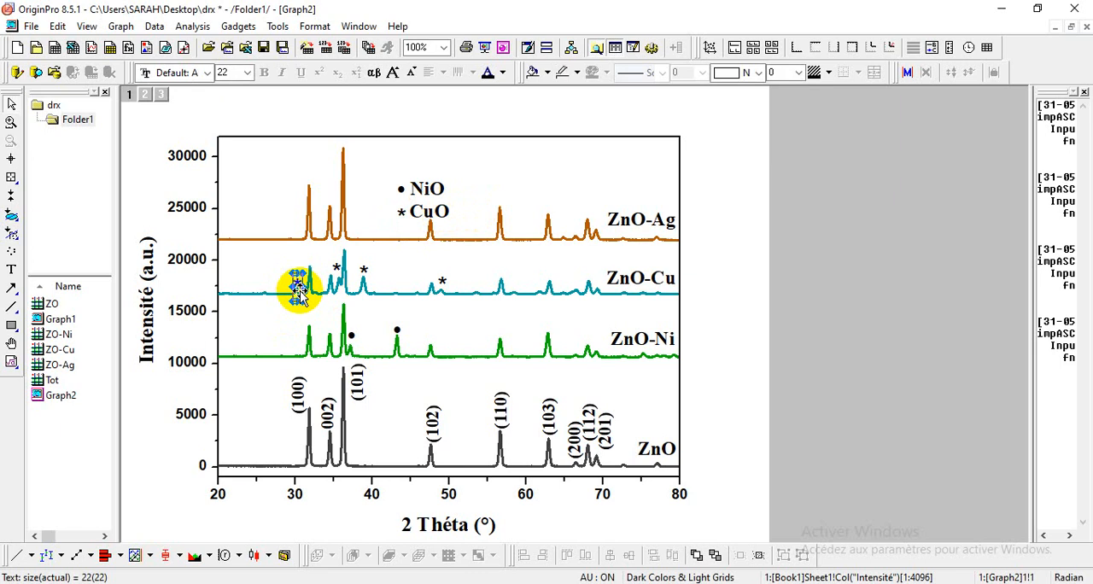
double_click(298, 290)
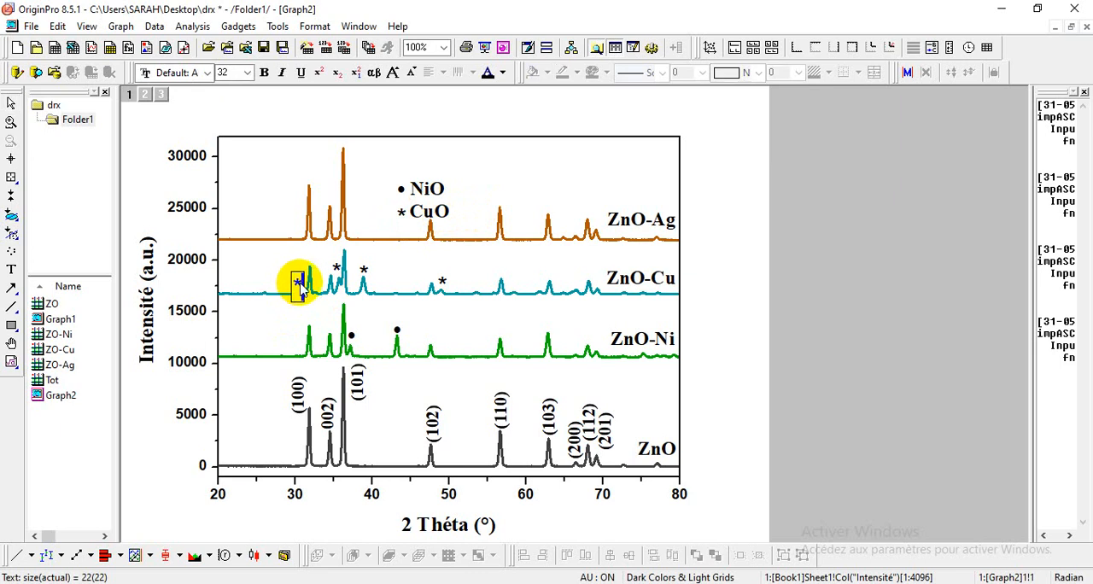
right_click(299, 289)
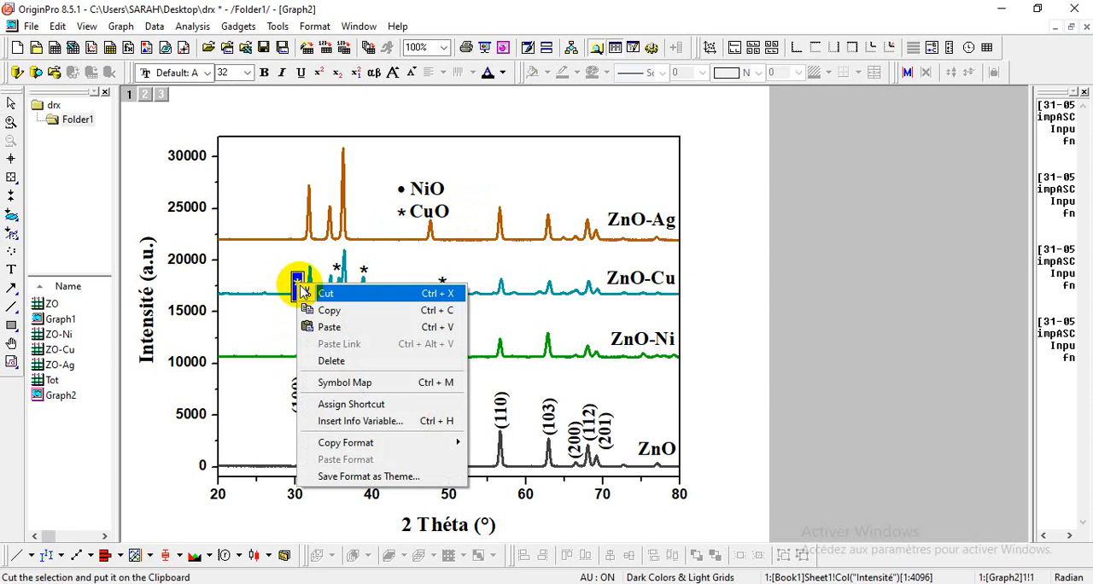
left_click(323, 309)
right_click(298, 289)
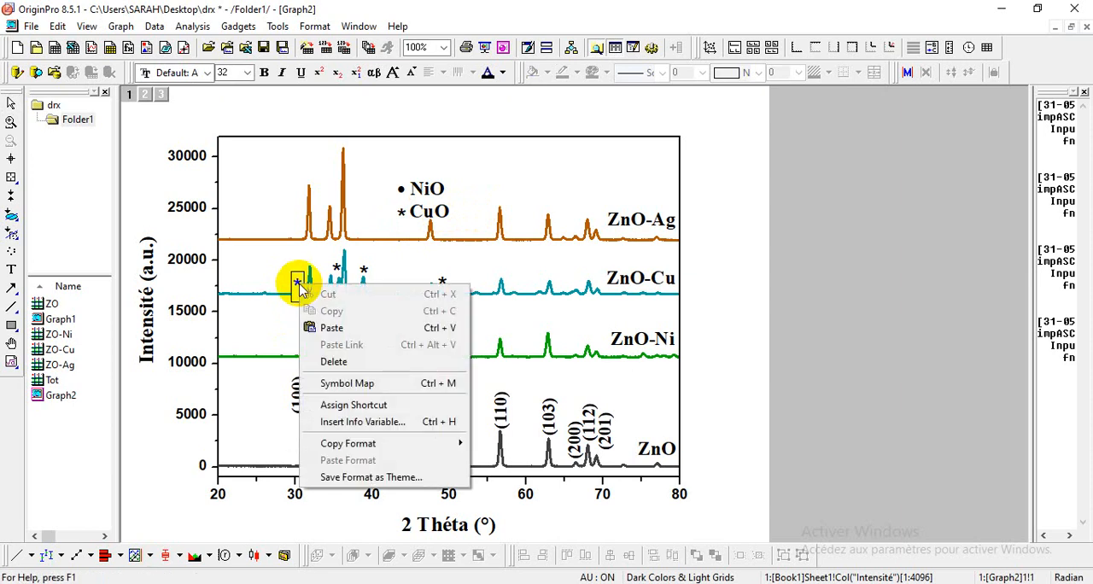
left_click(333, 397)
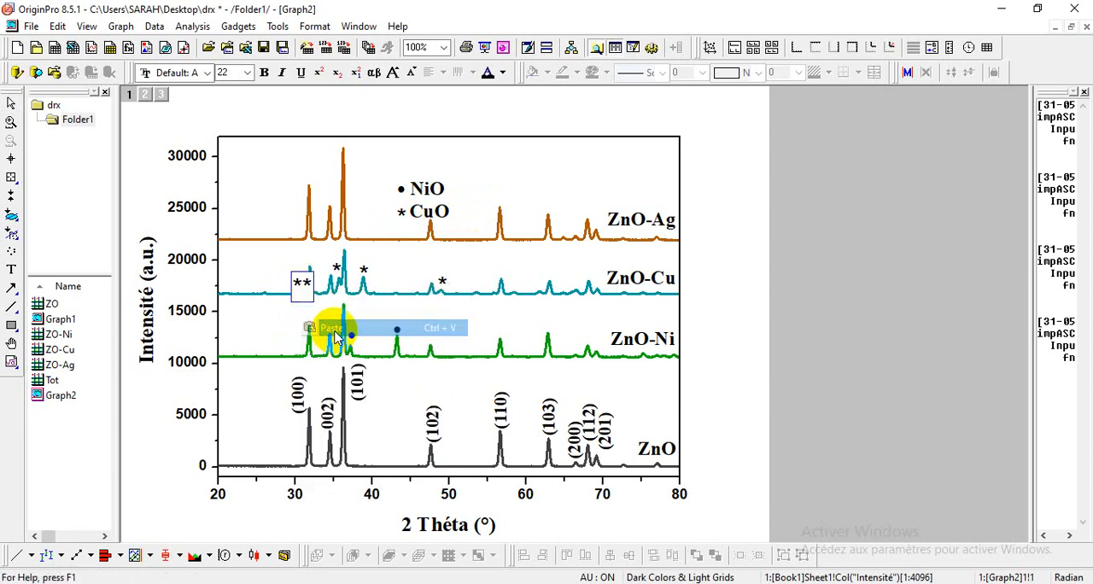
Step: Rotate the double-asterisk marker to vertical and place it above the ZnO-Cu peak near 30°
left_click(294, 285)
mouse_move(291, 274)
left_mouse_down()
mouse_move(264, 245)
mouse_move(281, 268)
left_mouse_up()
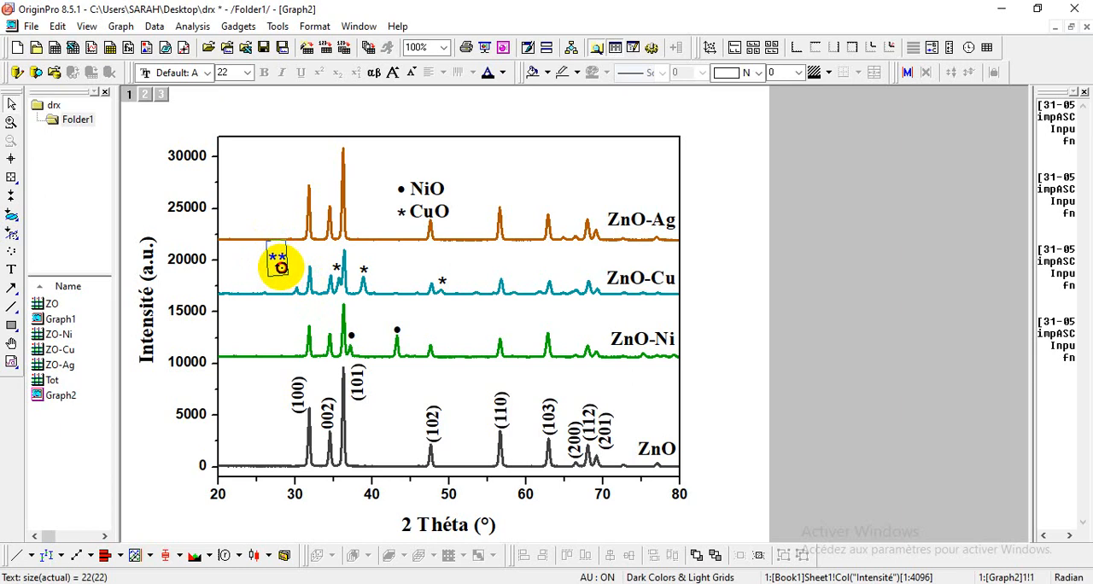
left_click_drag(280, 267, 305, 284)
left_click(271, 286)
left_click(278, 261)
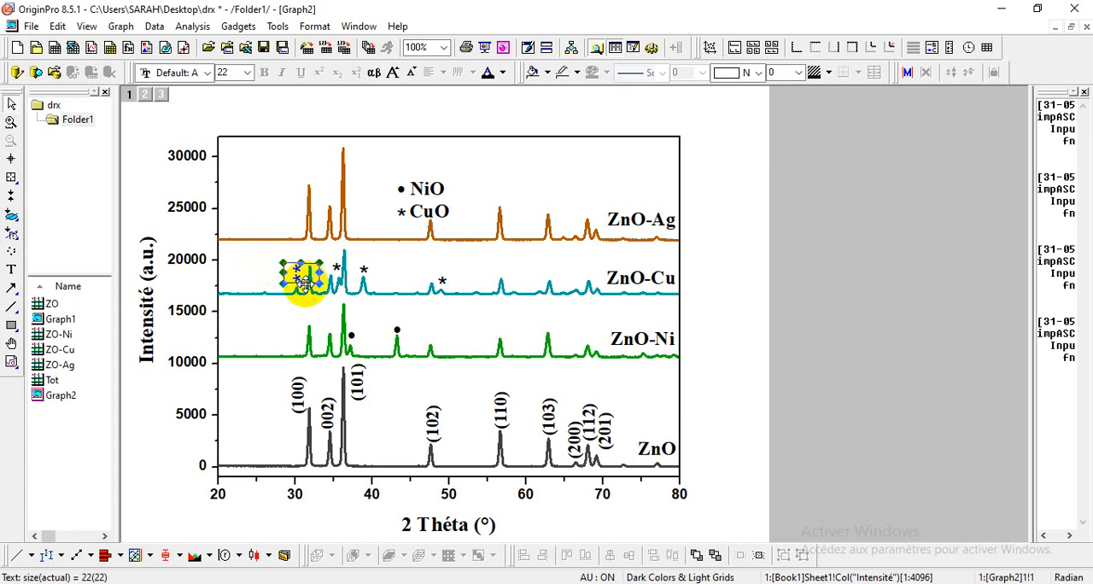
left_click(264, 280)
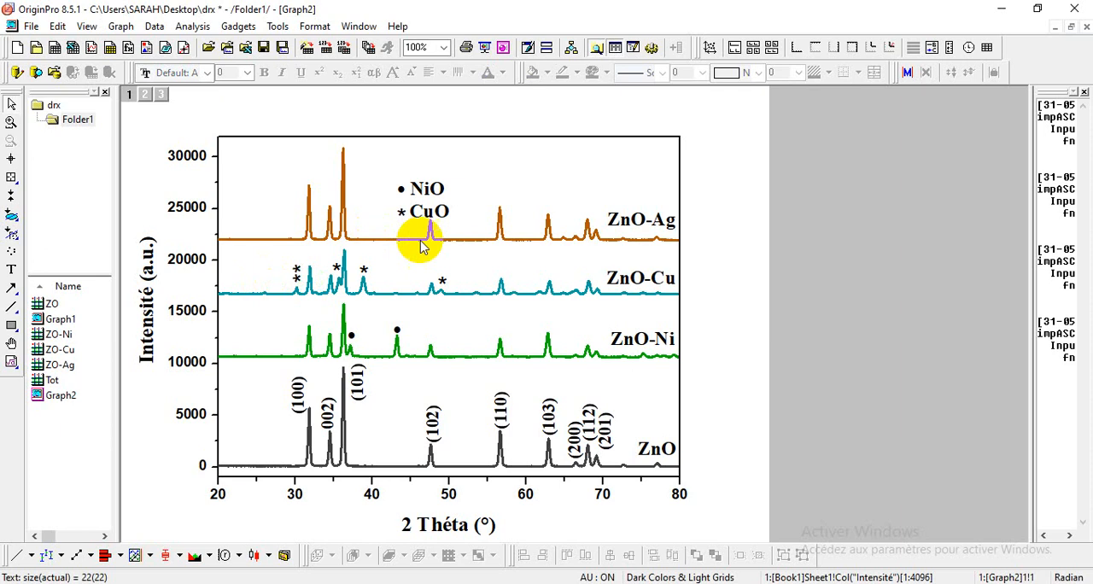
Step: Move the NiO and CuO legend entries together up to the upper edge of the plot frame
left_click_drag(383, 145, 478, 294)
left_click(461, 210)
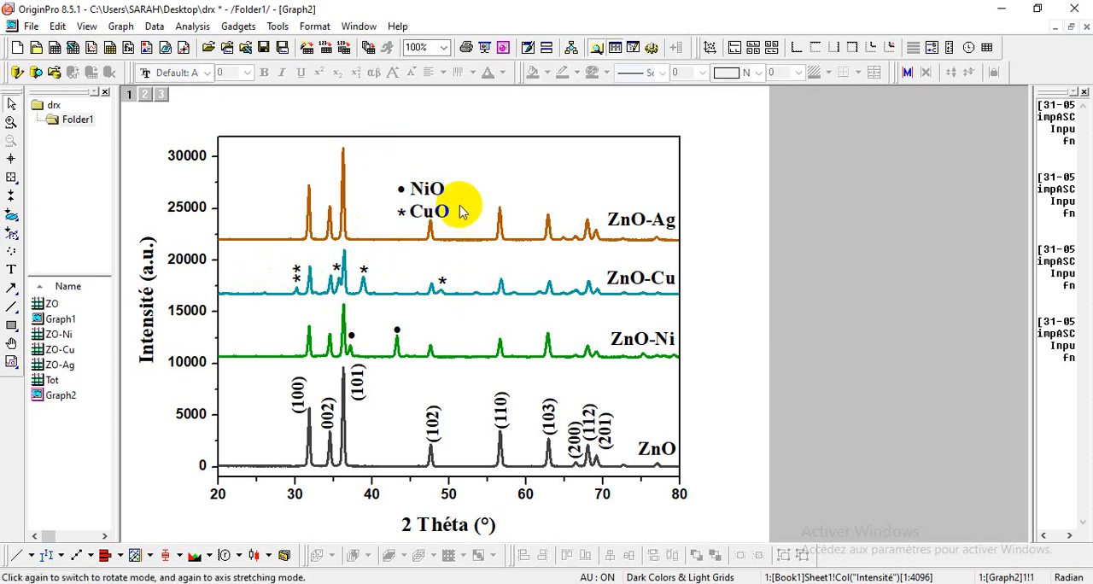
left_click_drag(387, 160, 464, 266)
left_click_drag(439, 221, 439, 180)
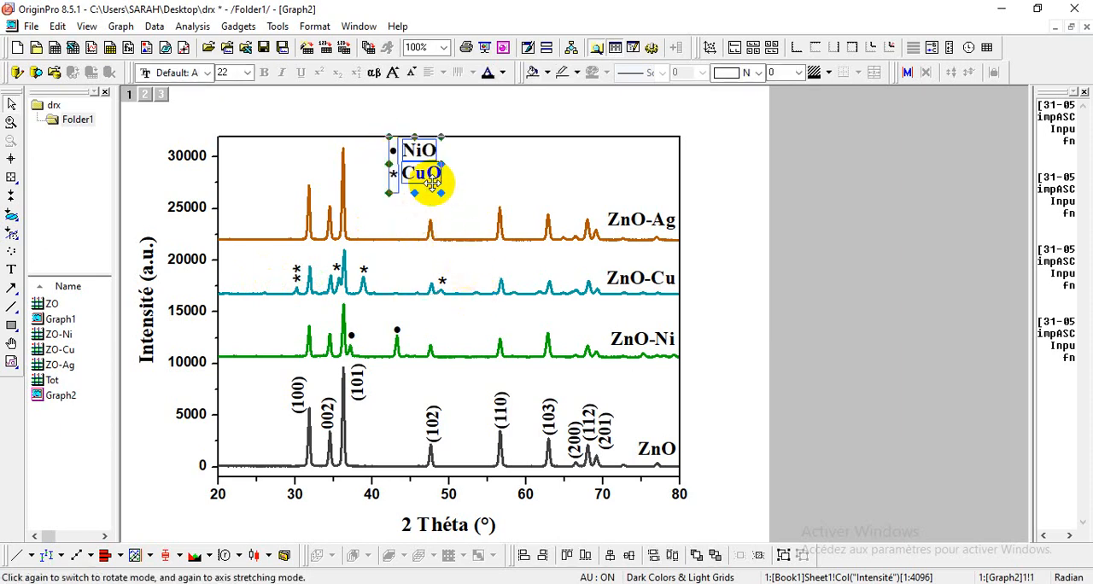
left_click(481, 190)
Step: Duplicate the vertical double-asterisk marker above the ZnO-Cu peak near 30° into the legend area
left_click(296, 275)
right_click(298, 280)
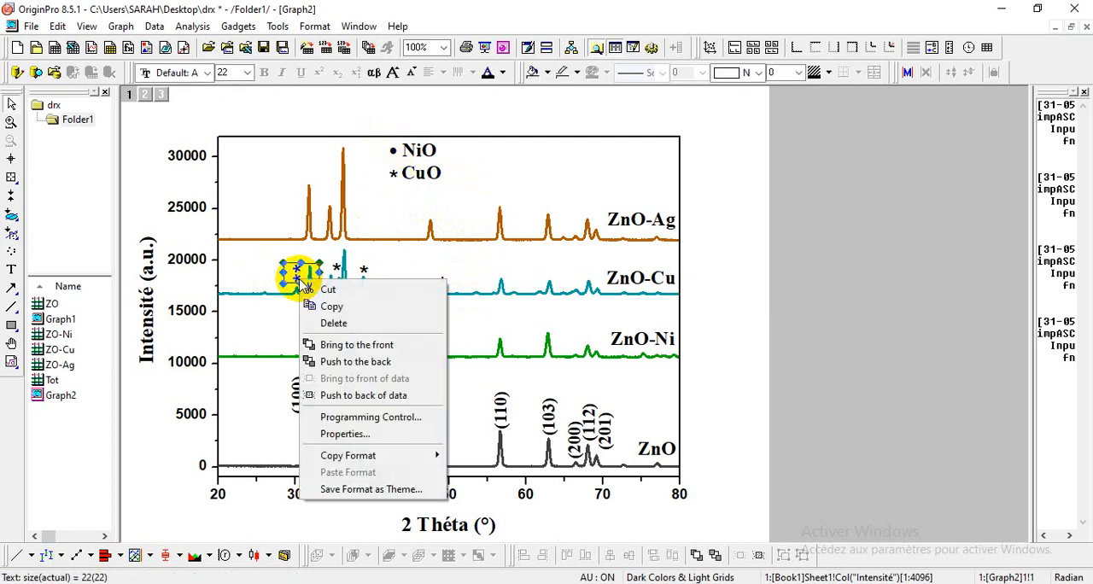
left_click(329, 307)
left_click(366, 158)
right_click(366, 159)
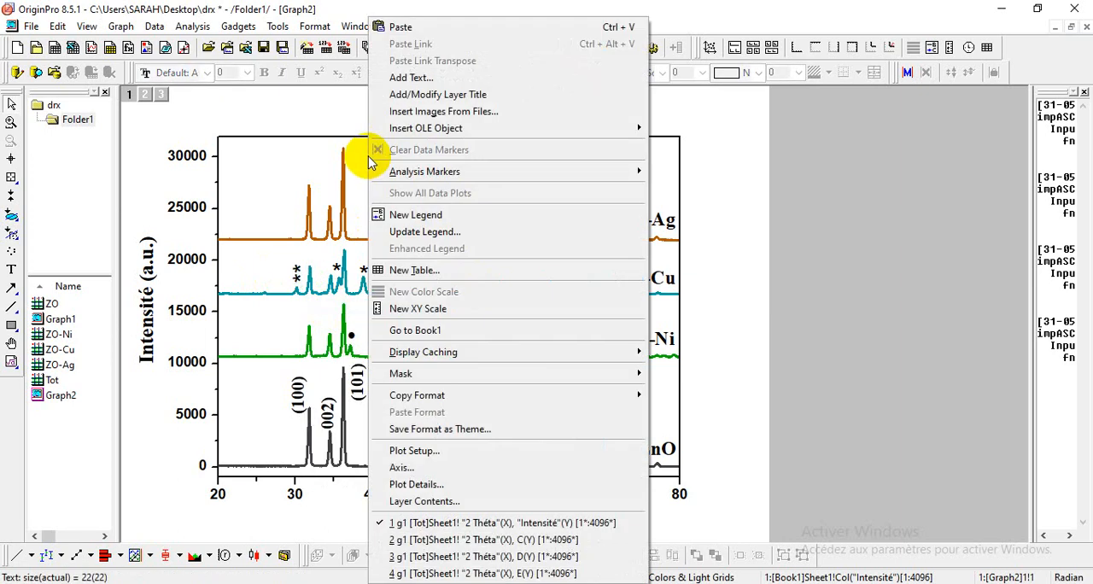
left_click(438, 34)
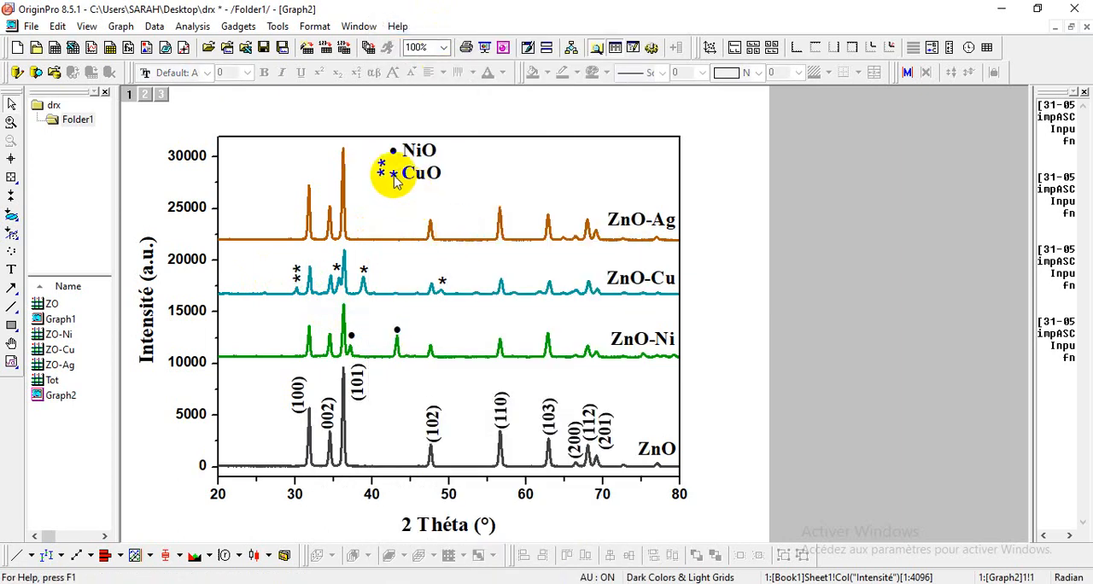
Step: Rotate the copied double asterisk to horizontal and place it directly below the CuO entry in the legend
left_click_drag(392, 179, 378, 206)
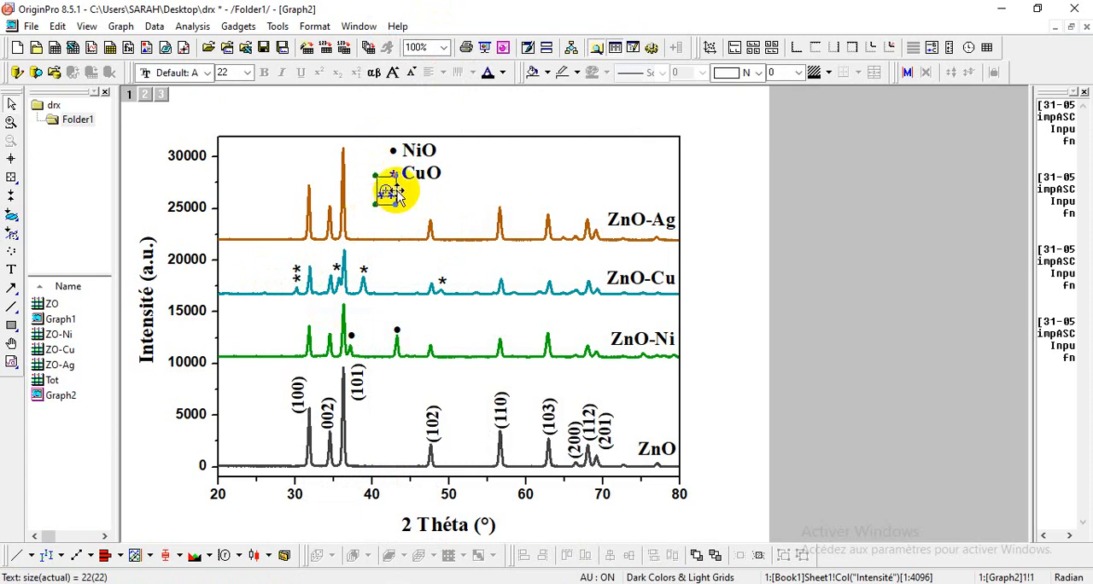
left_click(414, 206)
left_click(393, 195)
left_click_drag(395, 198, 397, 193)
left_click(420, 200)
left_click(392, 191)
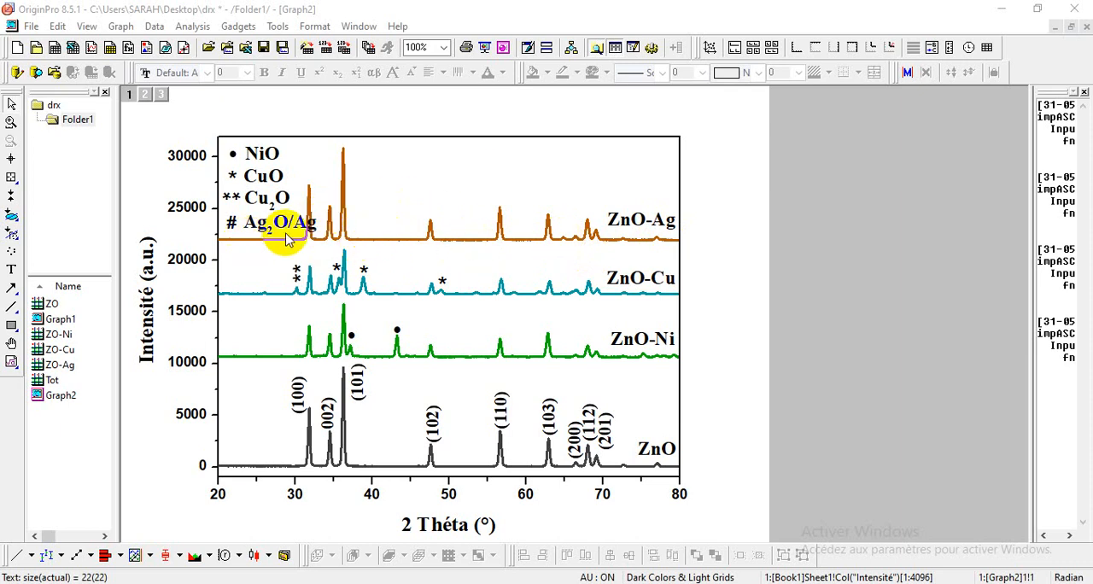
Step: Copy the # symbol from the Ag2O/Ag legend entry and place the duplicate above the ZnO-Ag curve near 38°
left_click(229, 224)
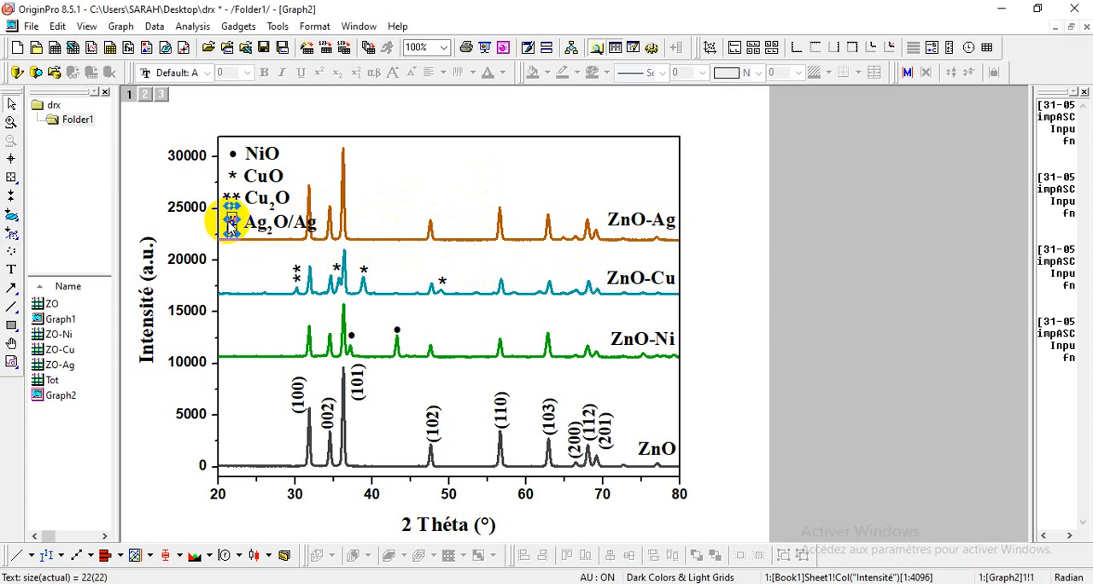
right_click(229, 224)
left_click(278, 248)
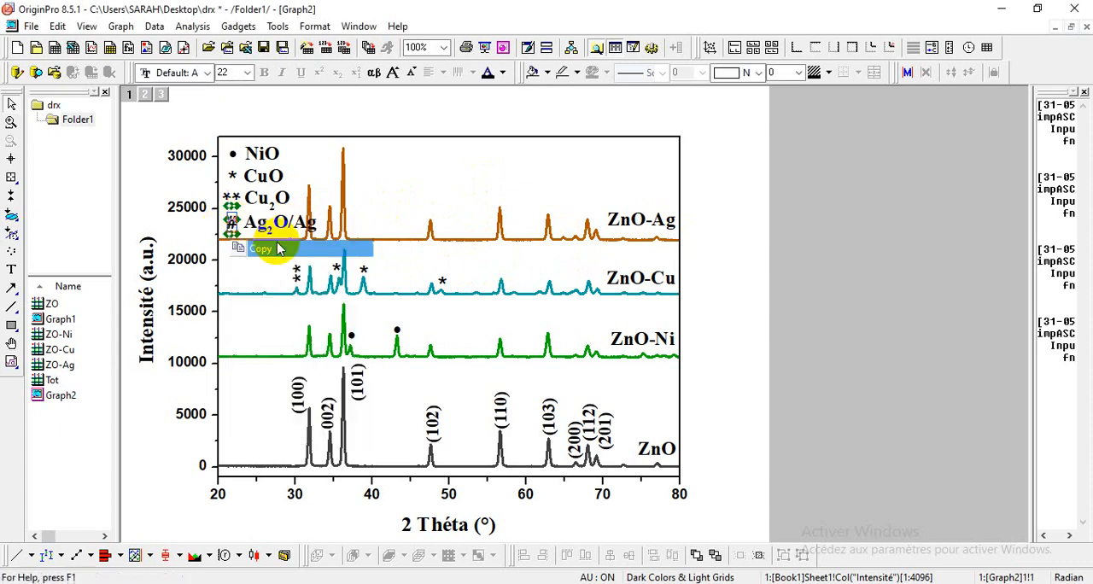
right_click(390, 173)
left_click(466, 27)
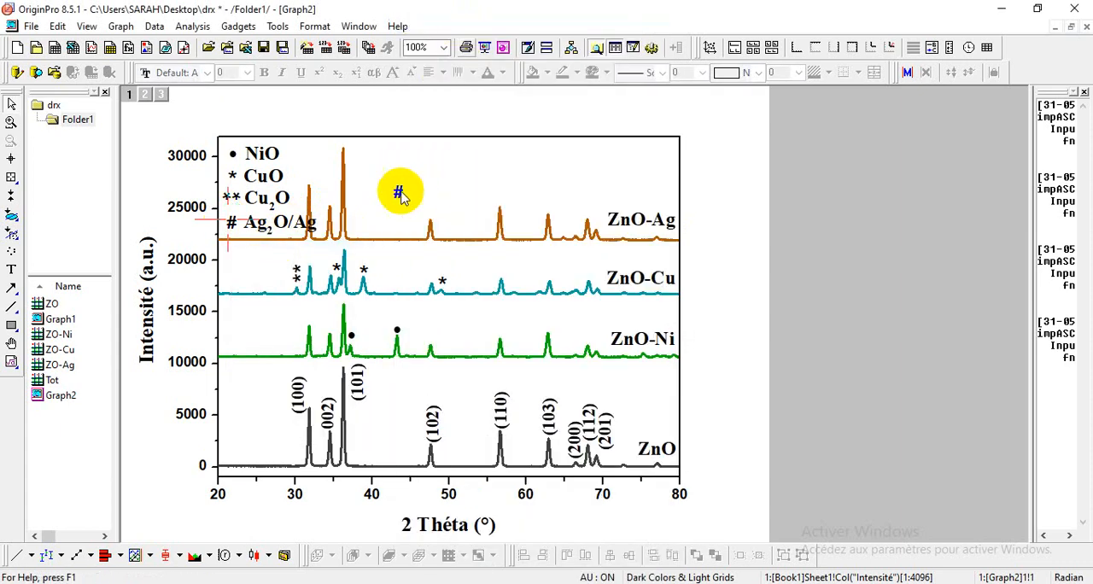
left_click_drag(356, 224, 357, 225)
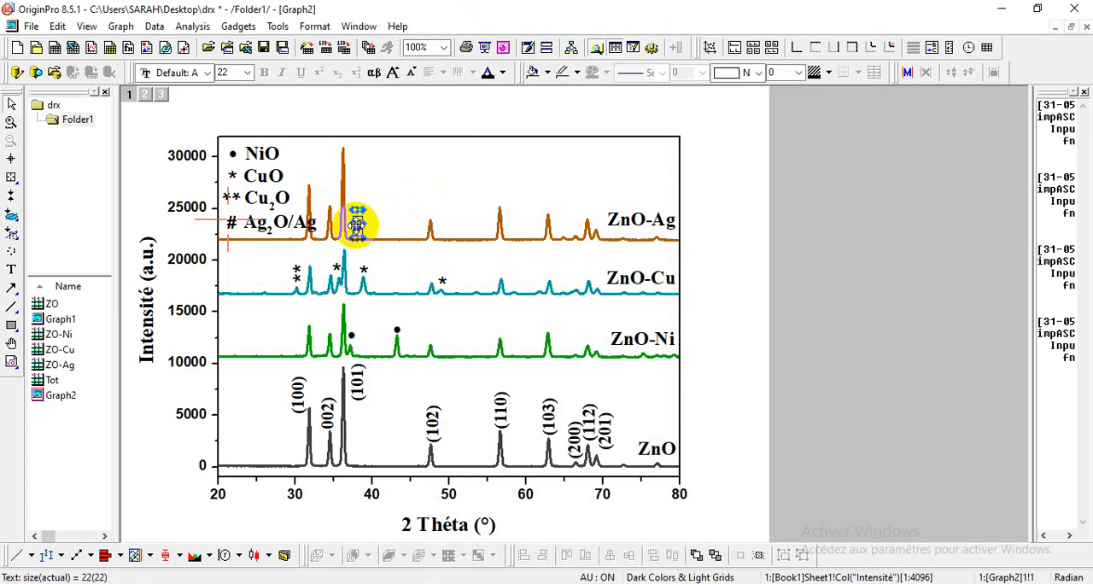
Step: Paste another # marker and place it above the small ZnO-Ag peak near 65°
right_click(392, 214)
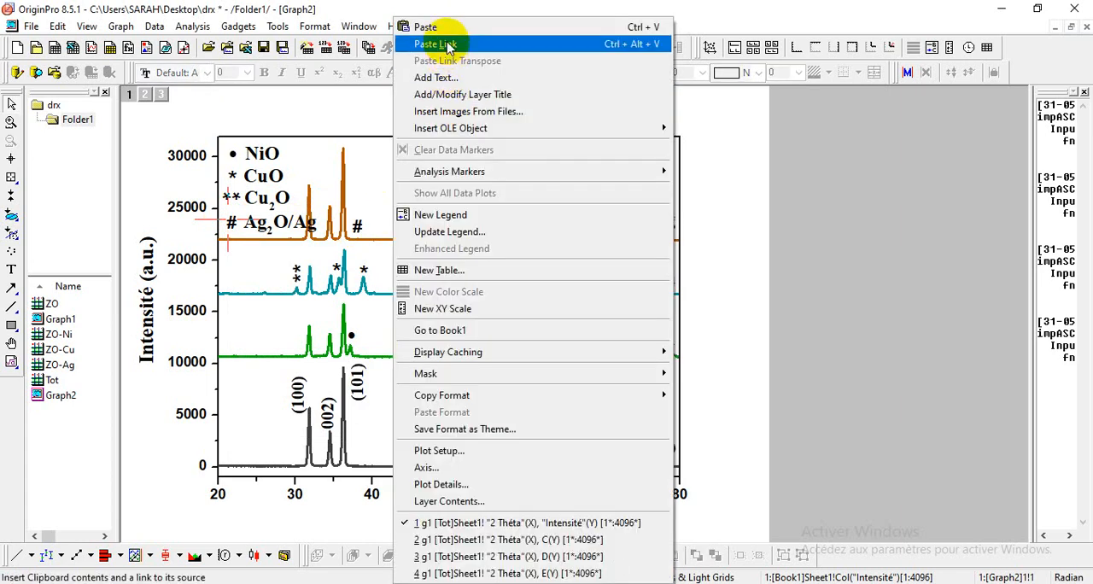
left_click(442, 28)
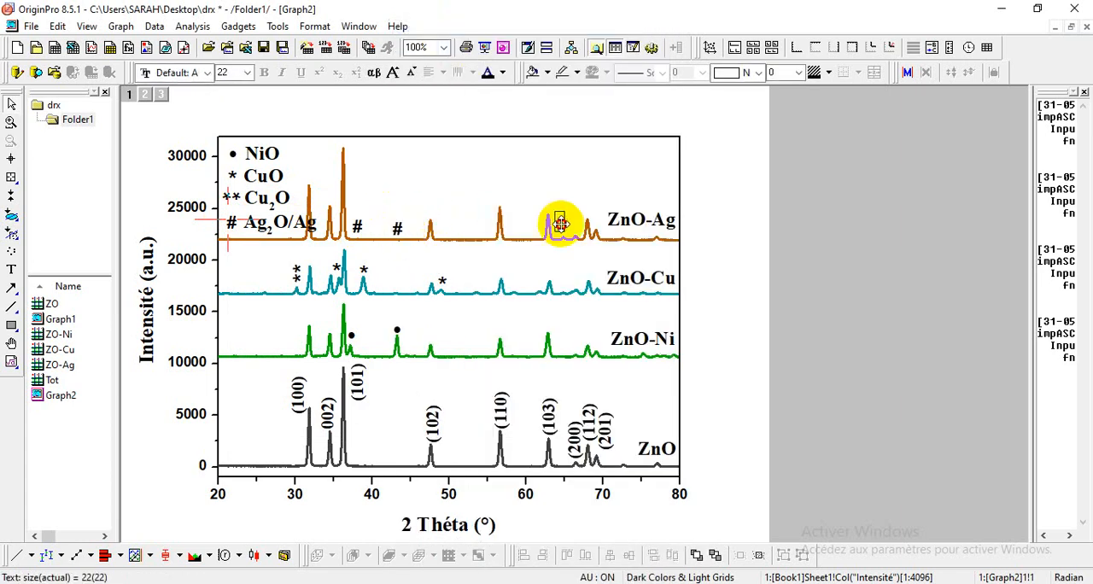
left_click_drag(565, 226, 565, 225)
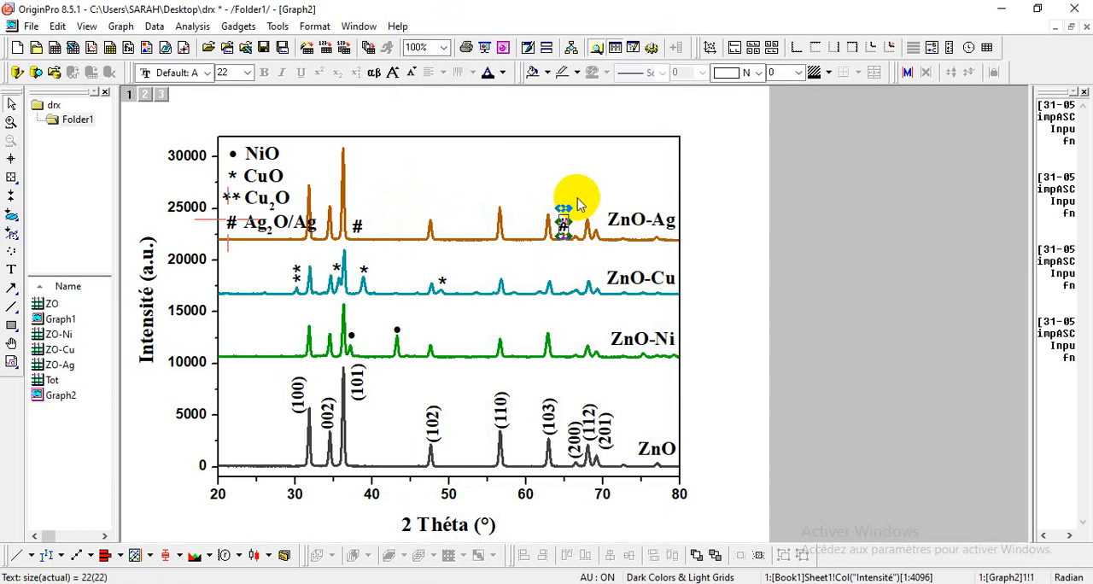
left_click(578, 203)
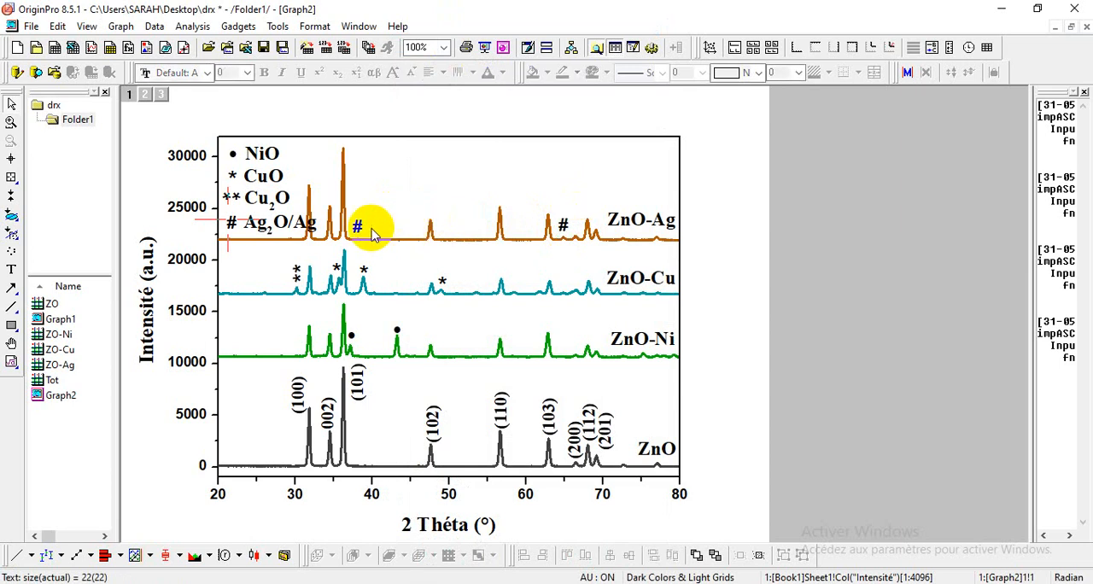
left_click(233, 224)
left_click(264, 232)
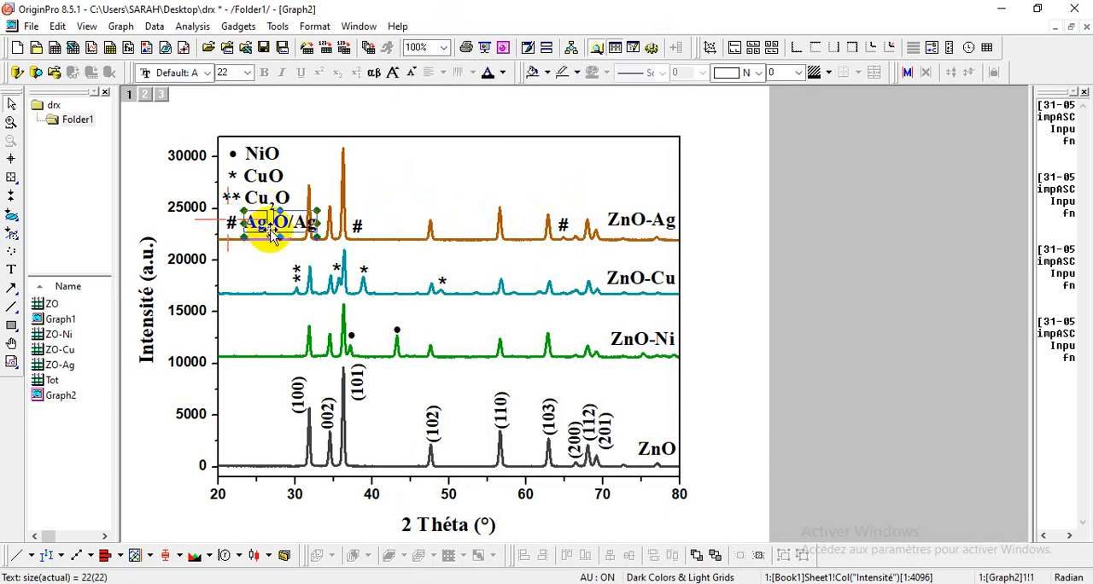
left_click(319, 231)
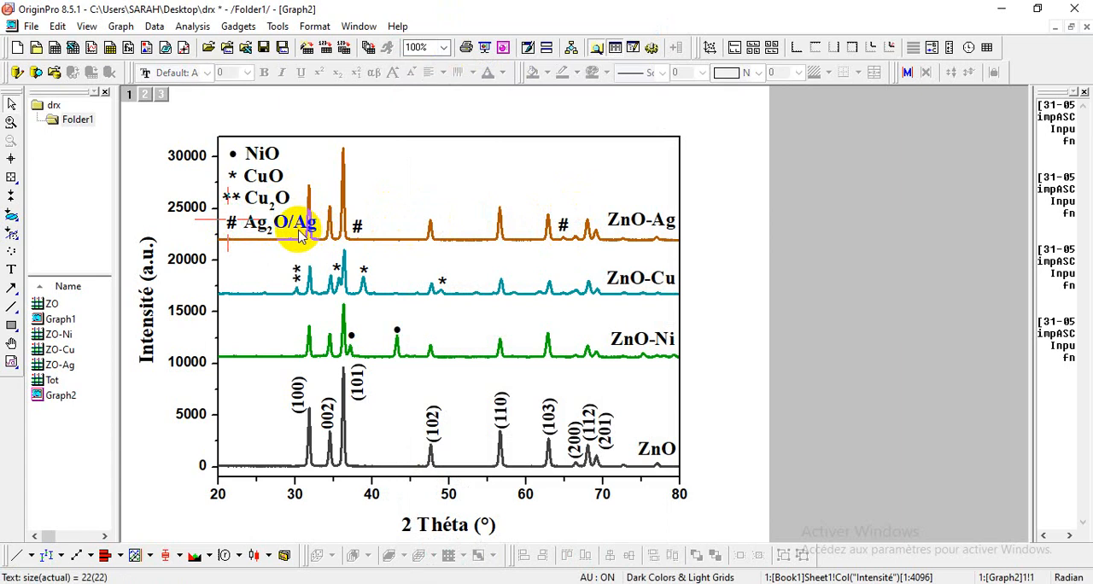
double_click(267, 231)
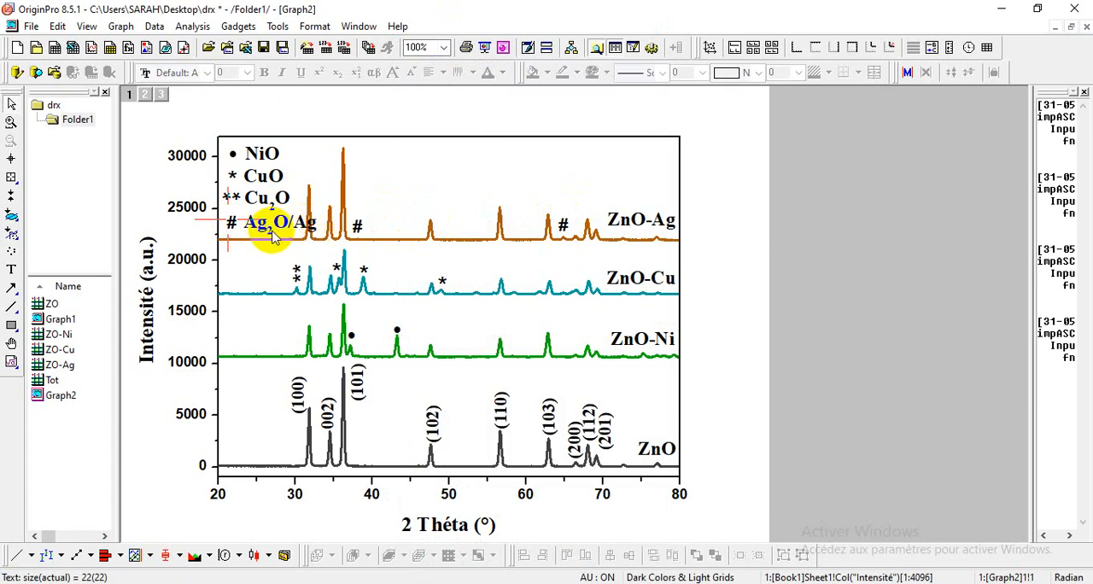
double_click(364, 217)
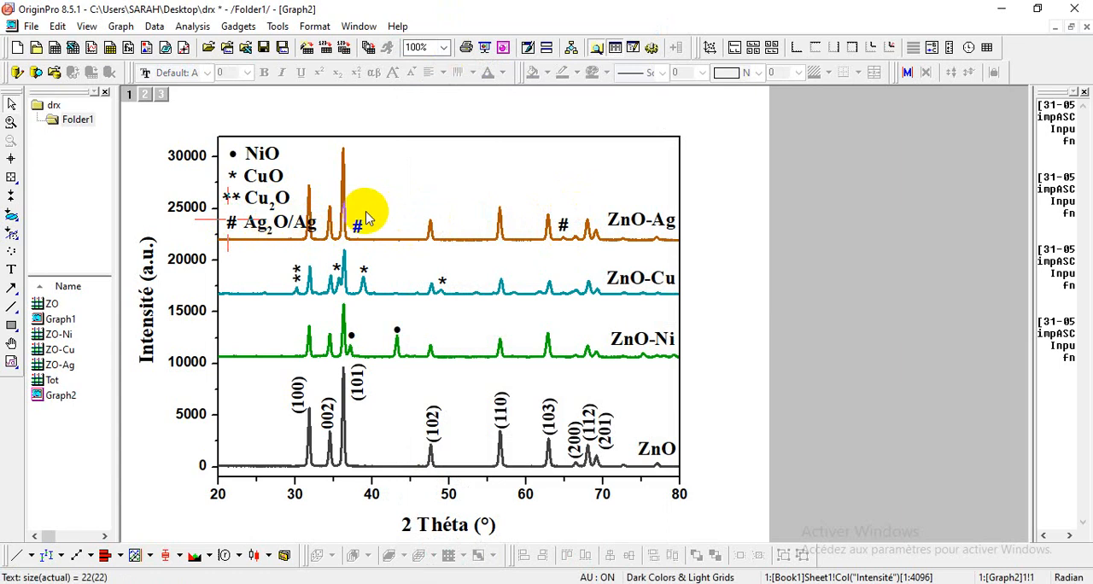
left_click(720, 306)
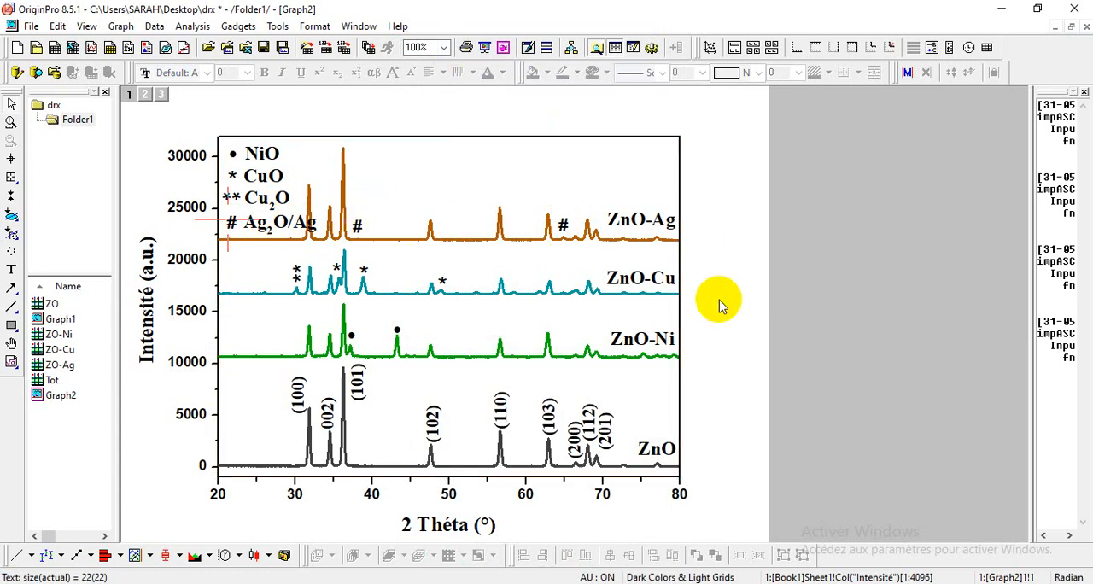
Step: Save the drx project and copy the whole graph page to the clipboard
left_click(263, 50)
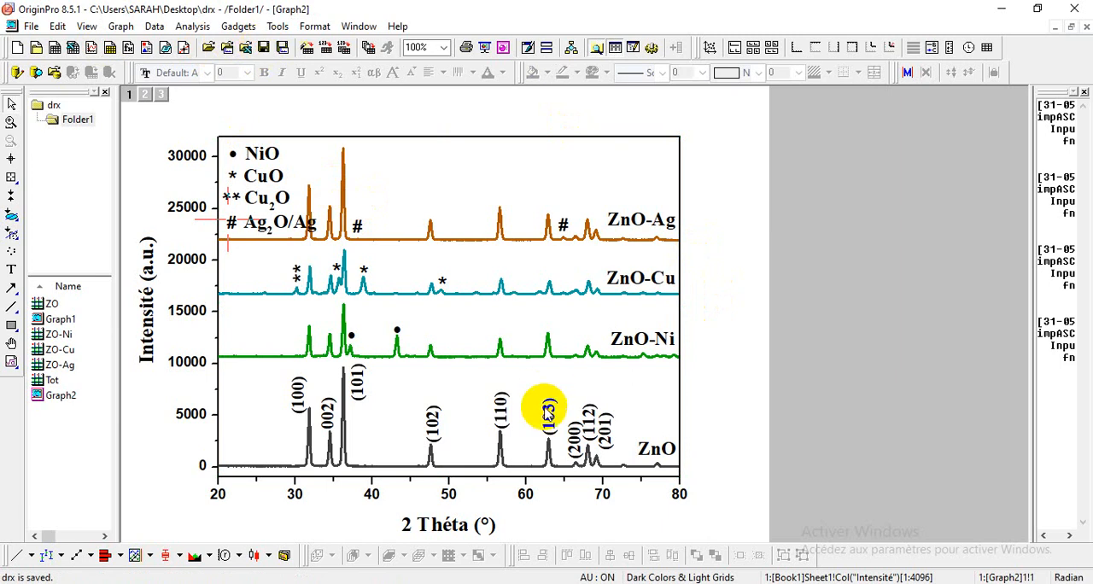
left_click(11, 158)
left_click(11, 103)
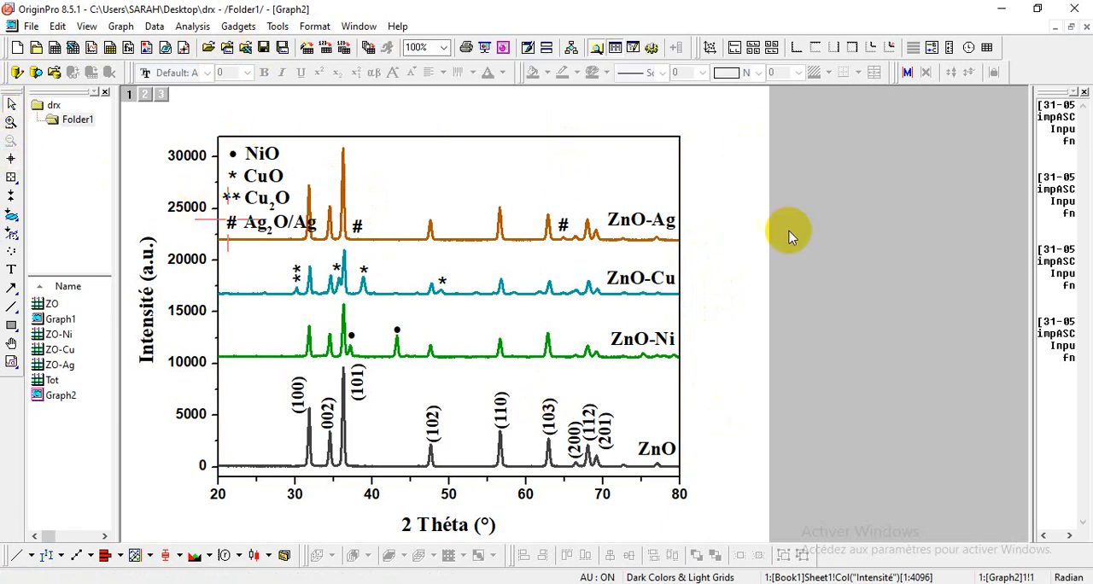
left_click(54, 33)
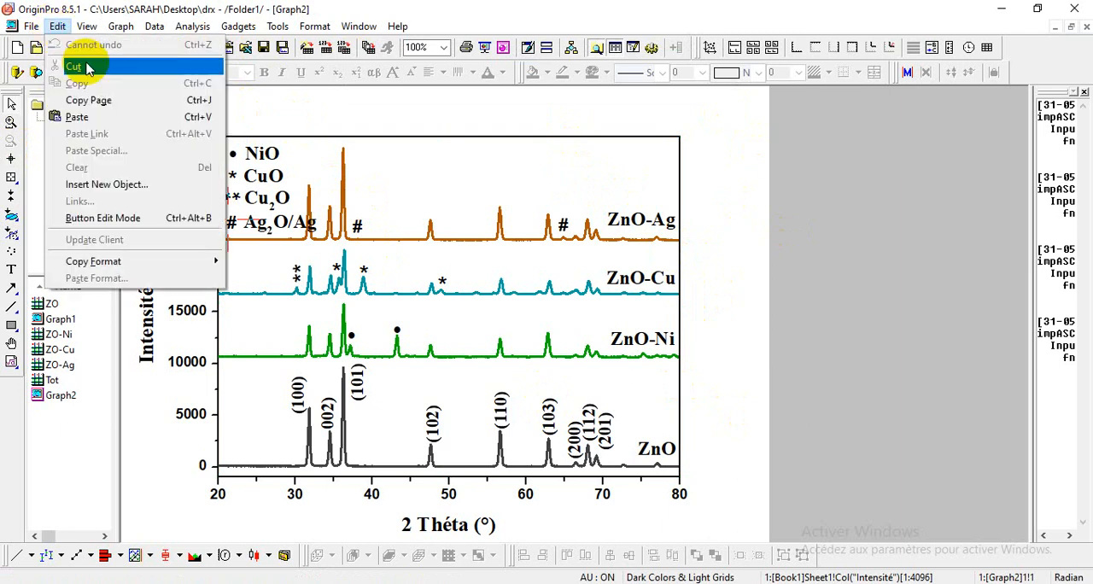
left_click(87, 98)
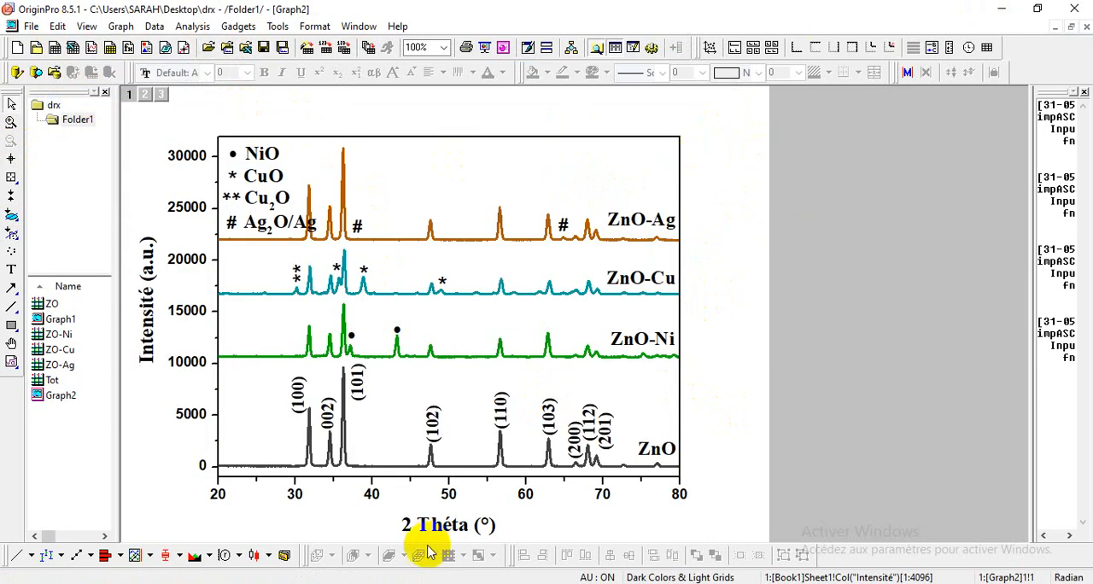
Step: Switch to the Word document and paste the copied graph below the existing ZnO plot
left_click(353, 563)
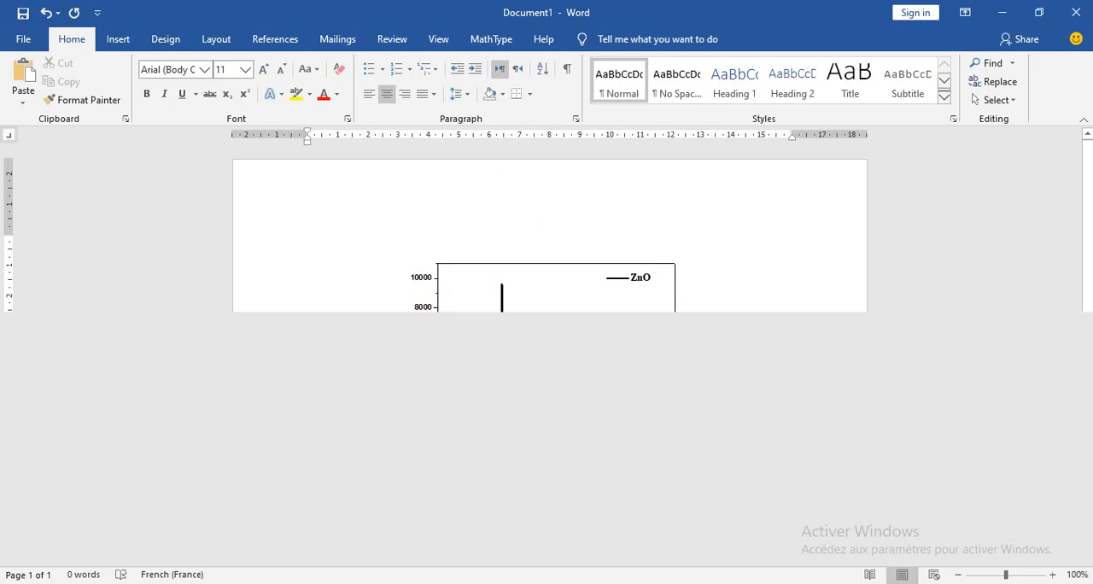
left_click(823, 518)
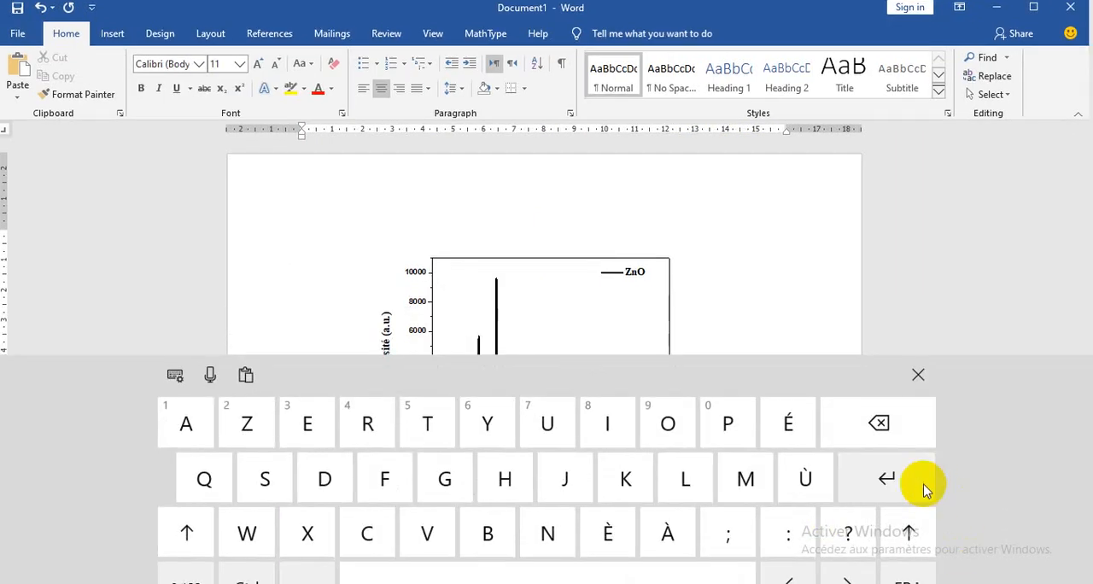
left_click(920, 384)
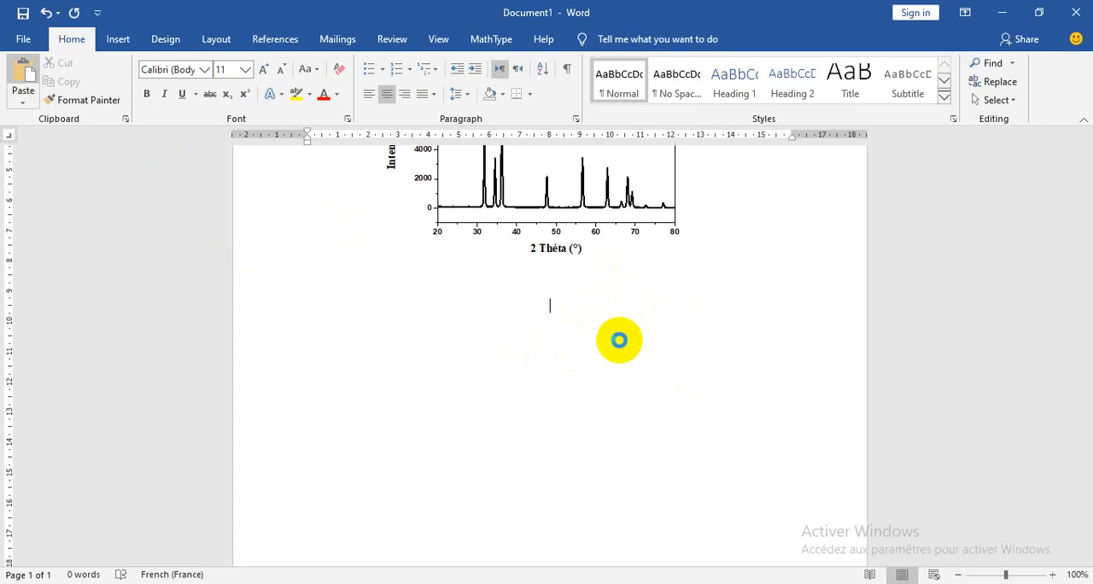
key("ctrl+v")
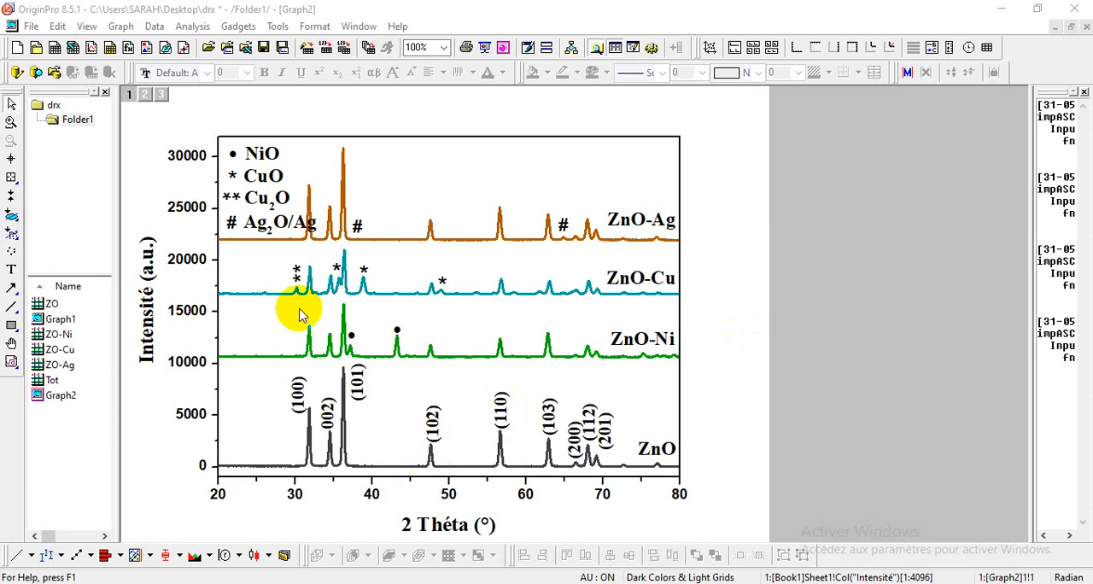
Step: Back in OriginPro, delete the phase legend, all sample labels, all phase markers and the peak indices from (102) to (201)
left_click_drag(207, 119, 331, 247)
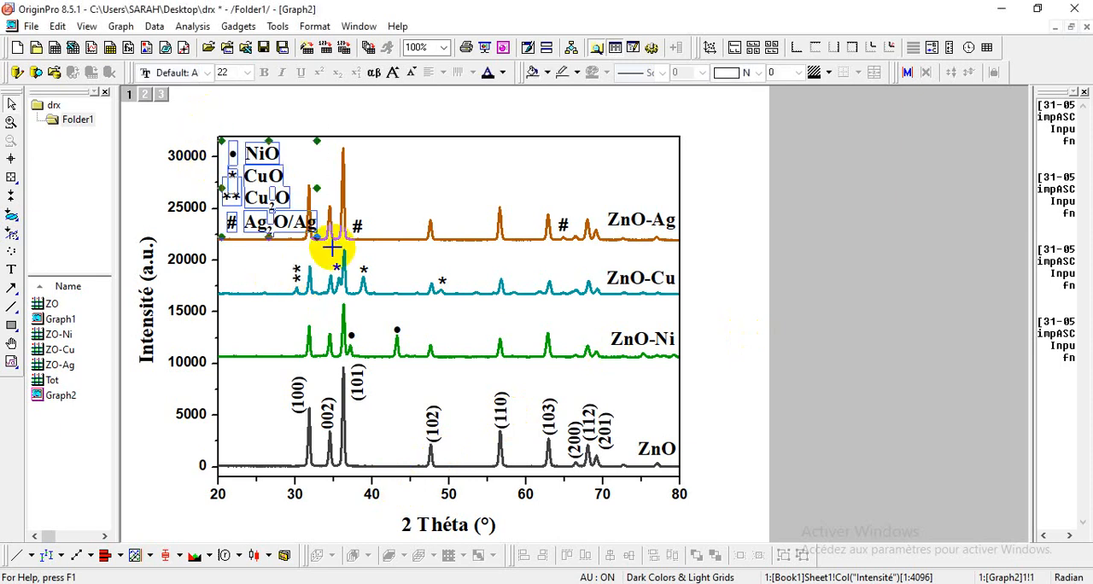
key("Delete")
left_click_drag(725, 174, 278, 315)
key("Delete")
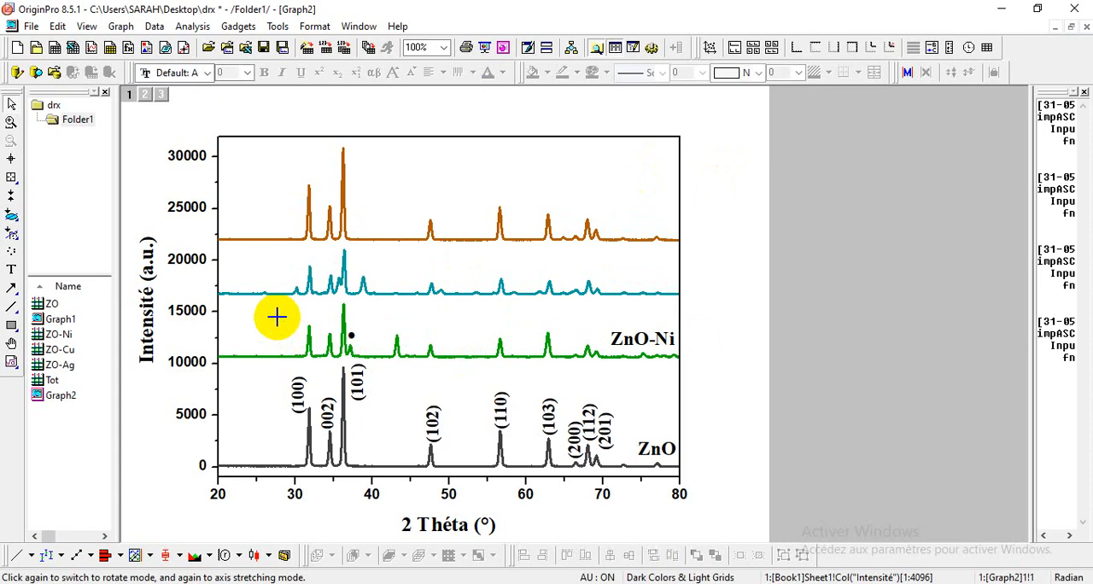
mouse_move(728, 285)
left_mouse_down()
mouse_move(398, 356)
mouse_move(334, 355)
mouse_move(332, 346)
left_mouse_up()
key("Delete")
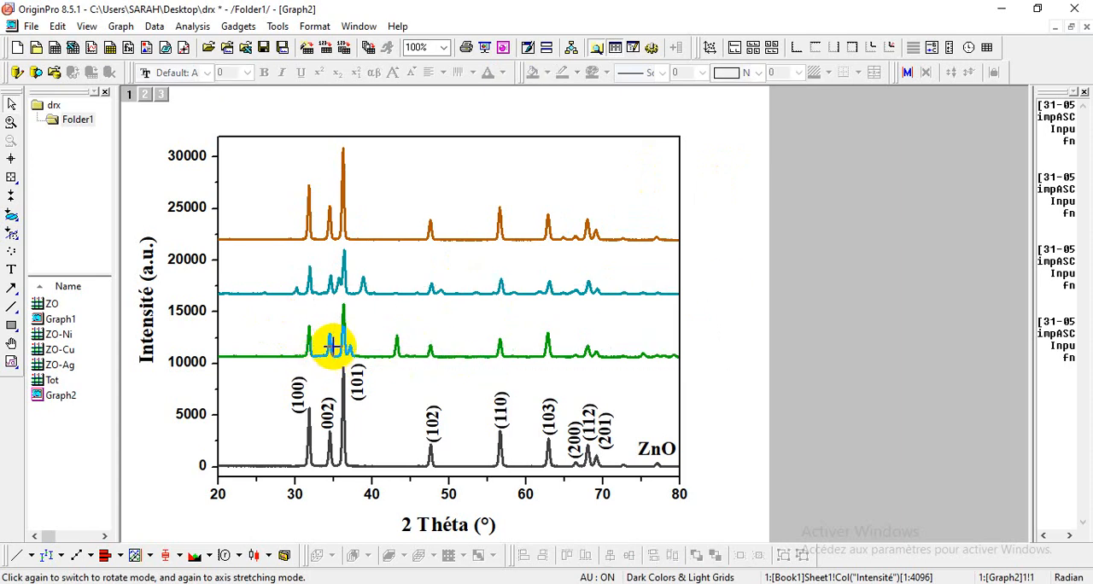
left_click_drag(799, 350, 403, 497)
key("Delete")
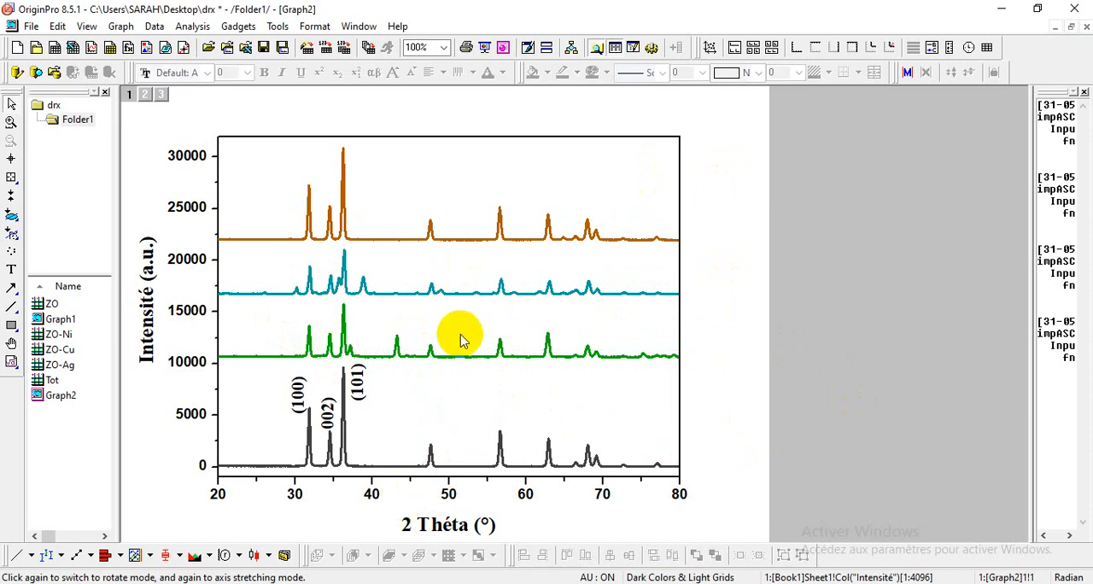
Step: Set the 2 Théta axis range from 31 to 38 with a major tick increment of 2
double_click(348, 484)
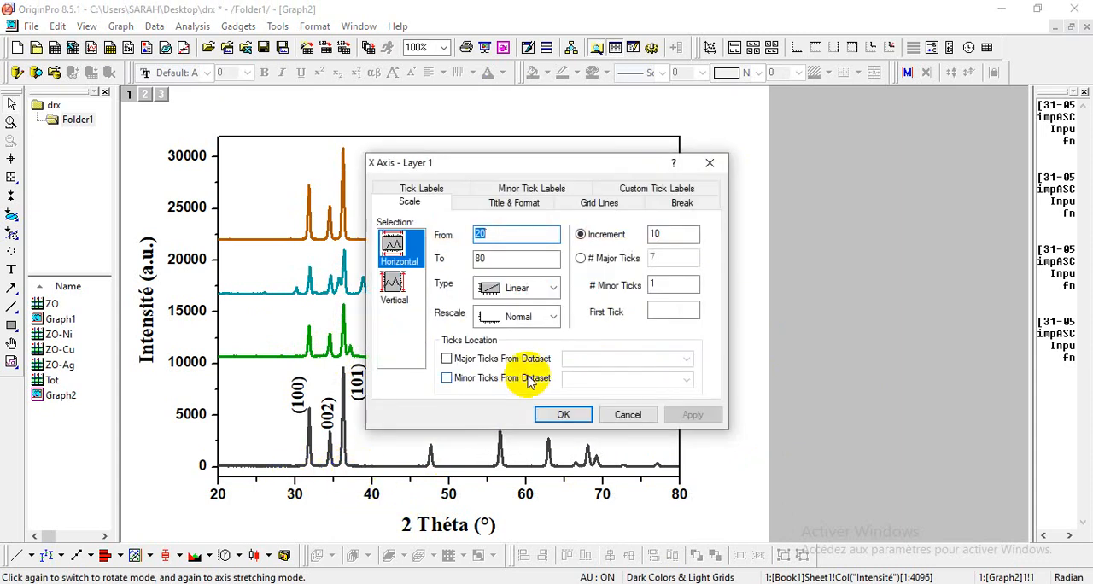
type("31")
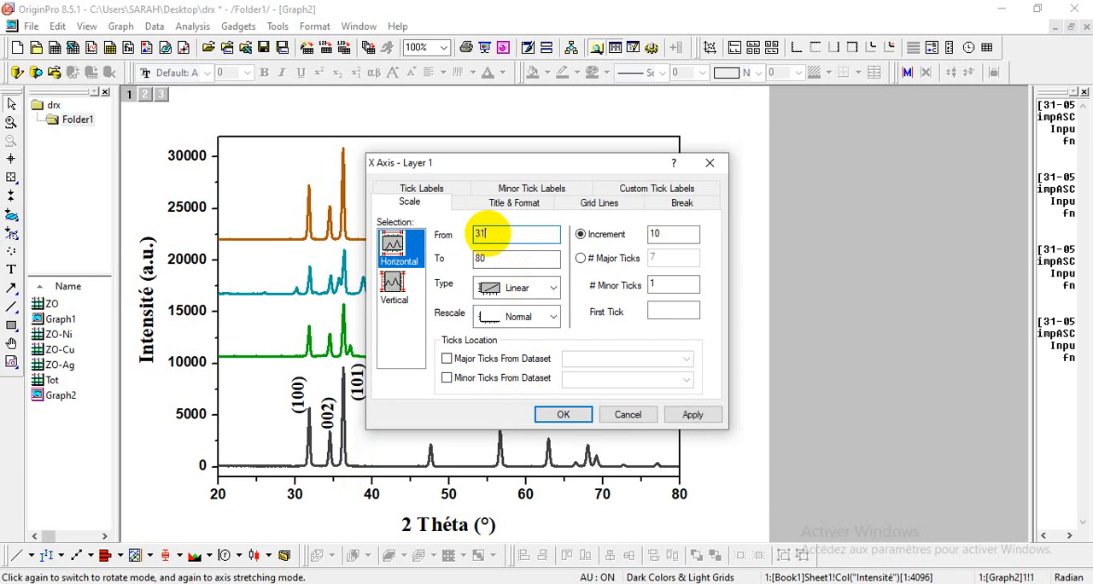
double_click(487, 256)
type("3")
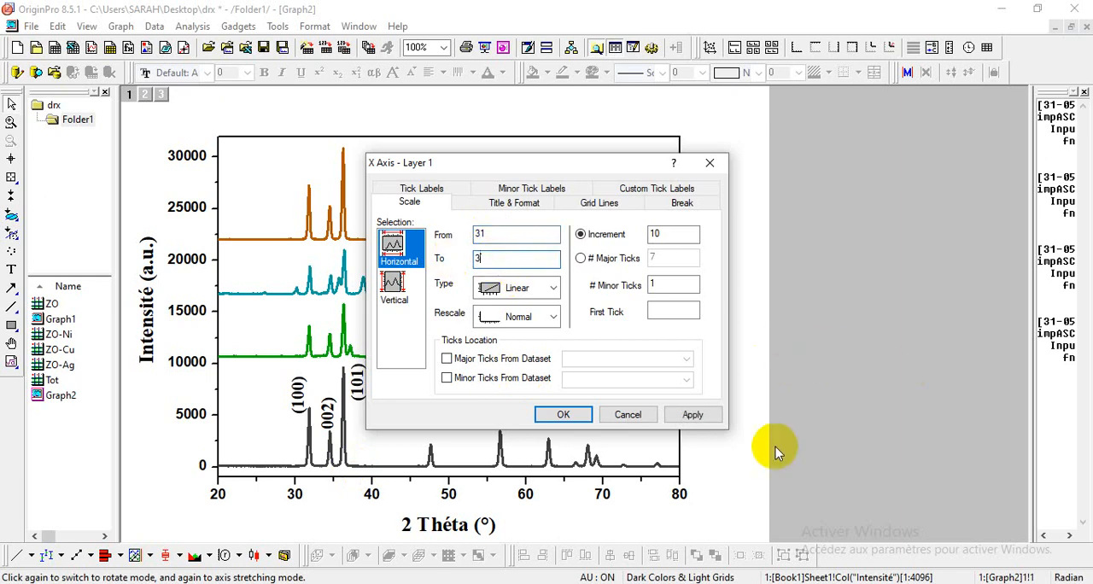
type("8")
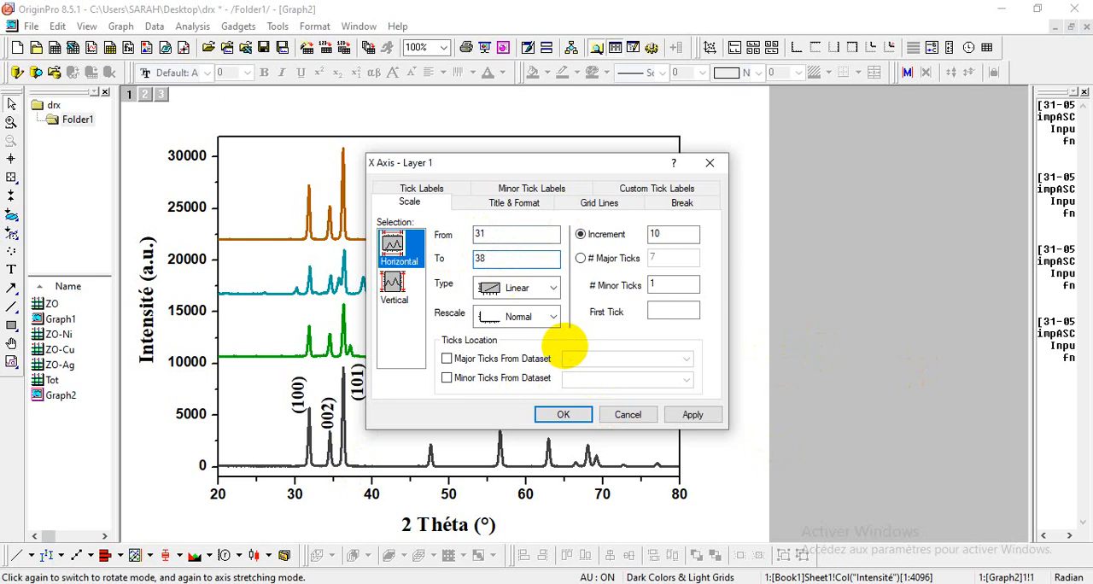
double_click(656, 233)
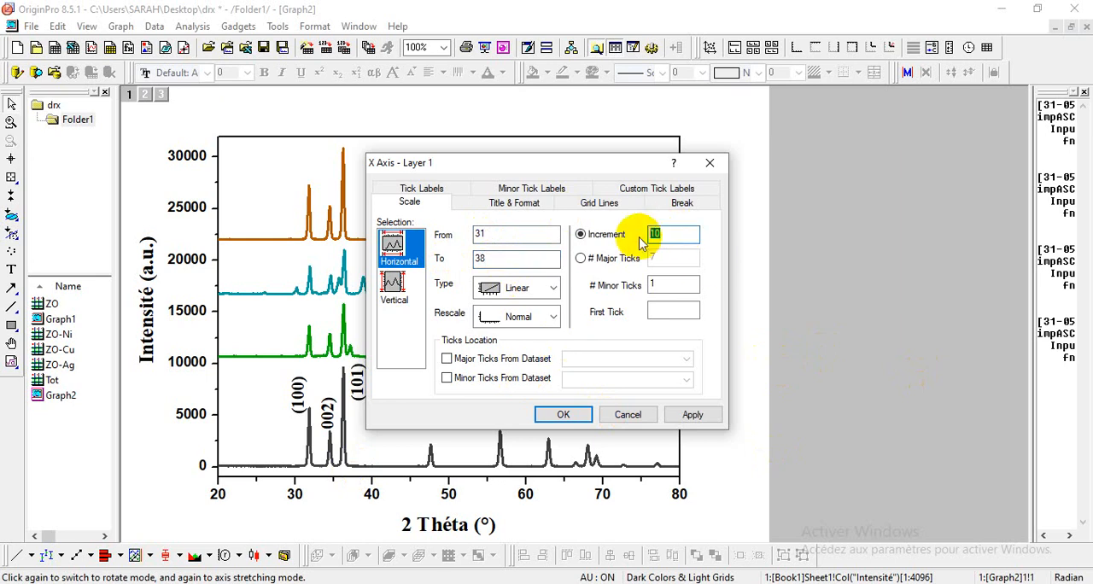
type("2")
left_click(564, 415)
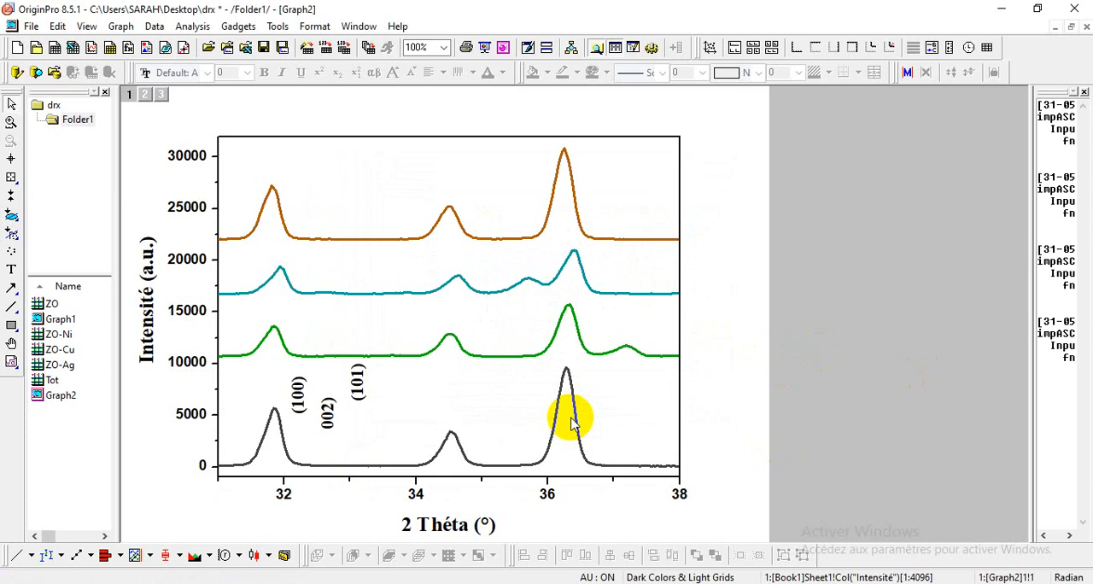
Step: Move the (100), (002) and (101) labels near the ZnO-Ag peaks and add the missing opening parenthesis to (002)
left_click_drag(299, 398, 259, 160)
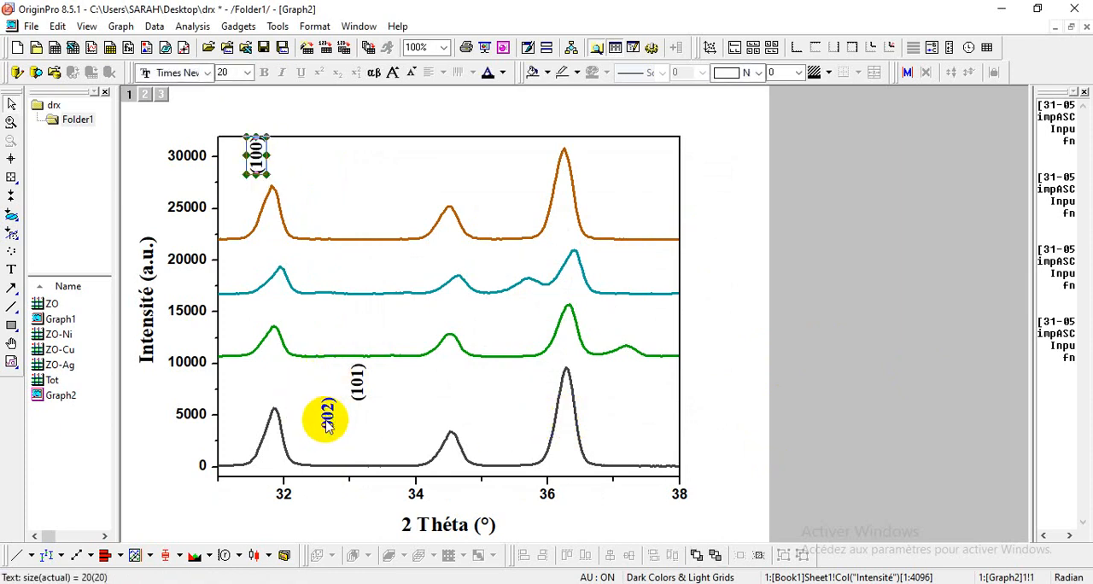
left_click_drag(325, 419, 427, 161)
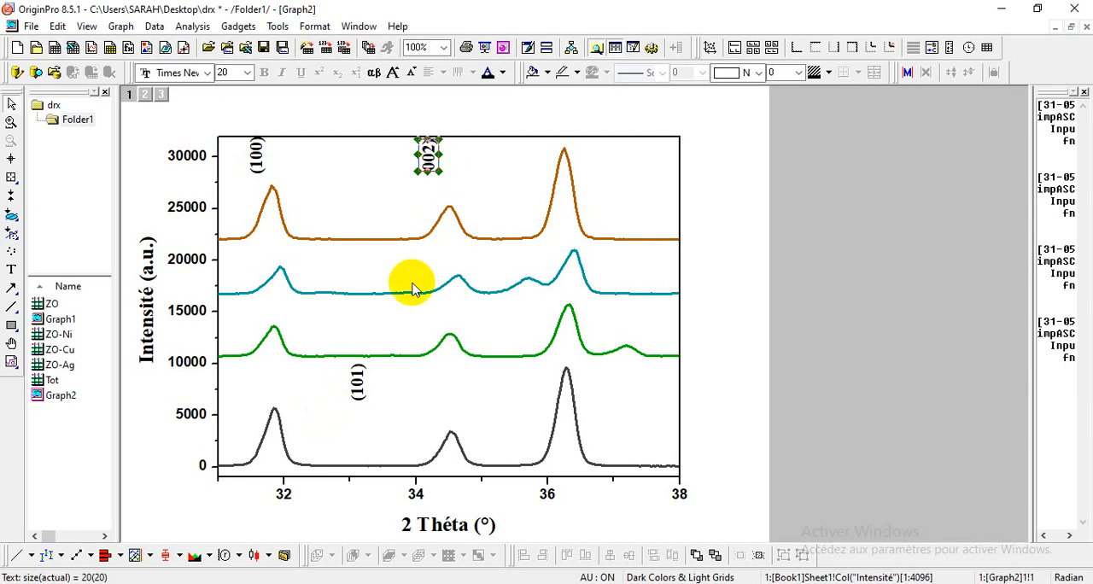
left_click_drag(359, 383, 595, 159)
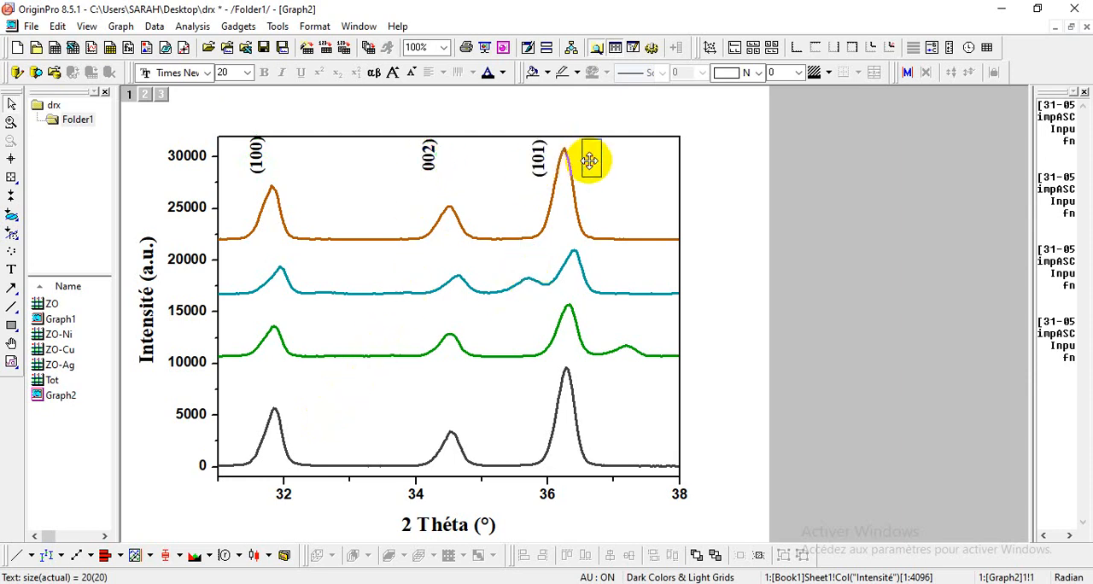
double_click(425, 164)
type("(")
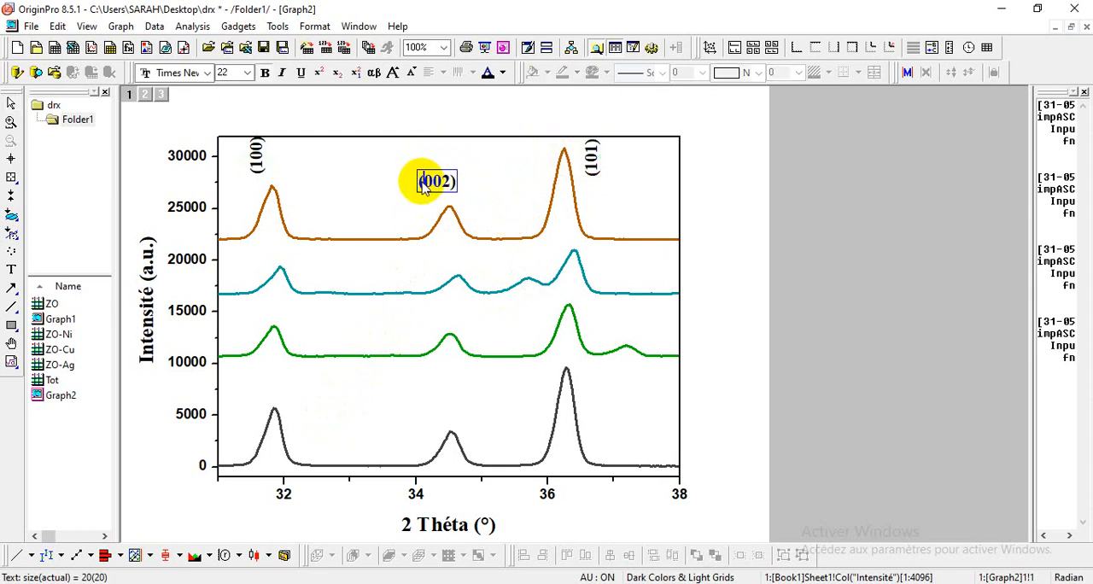
left_click(702, 232)
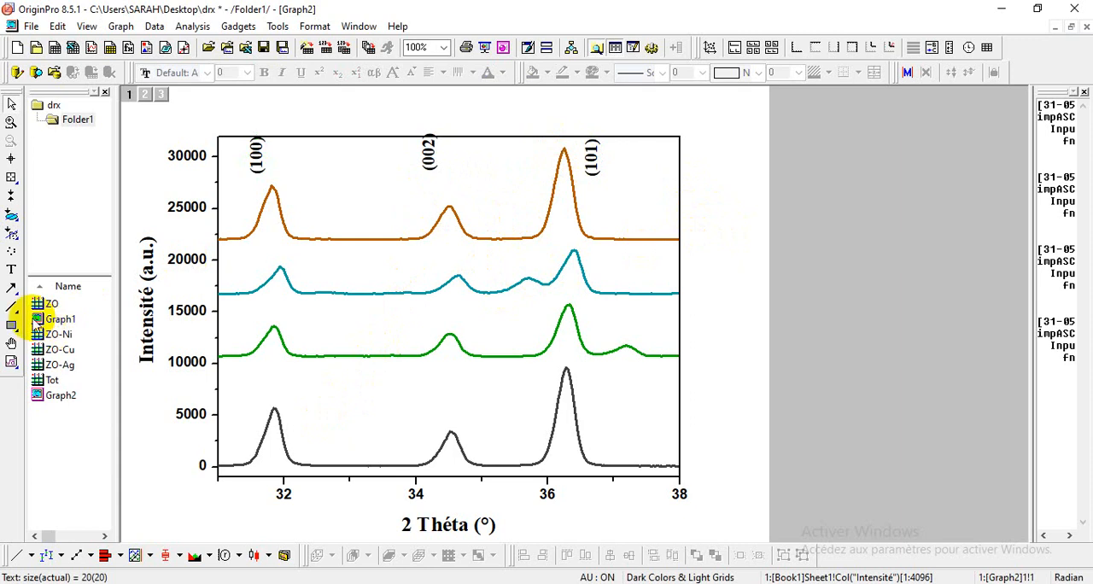
Step: Try to draw a vertical arrow from the 2 Théta axis through the peaks near 32°
left_click(12, 290)
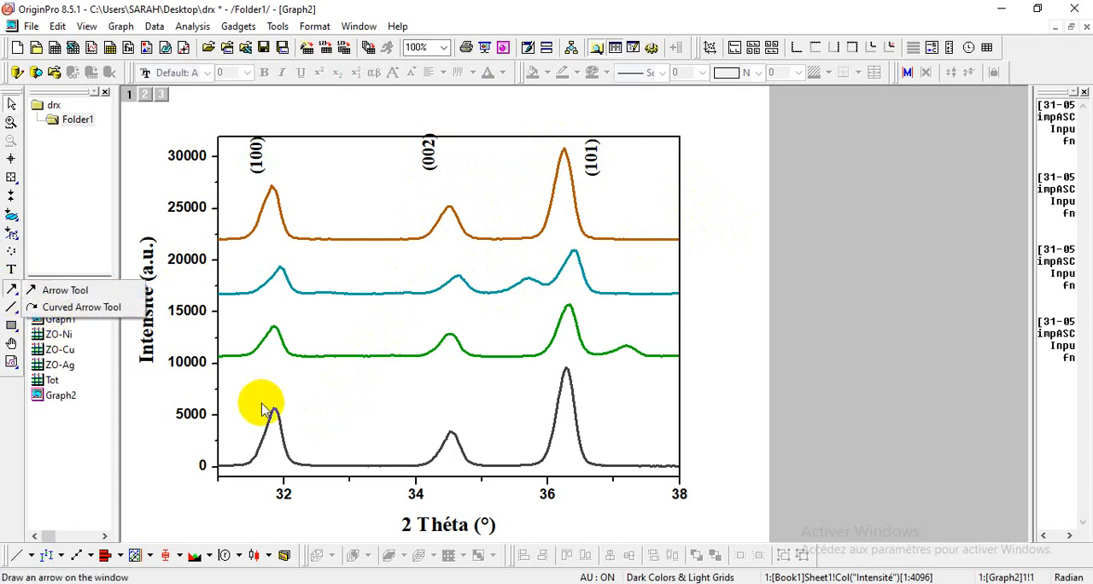
left_click(275, 474)
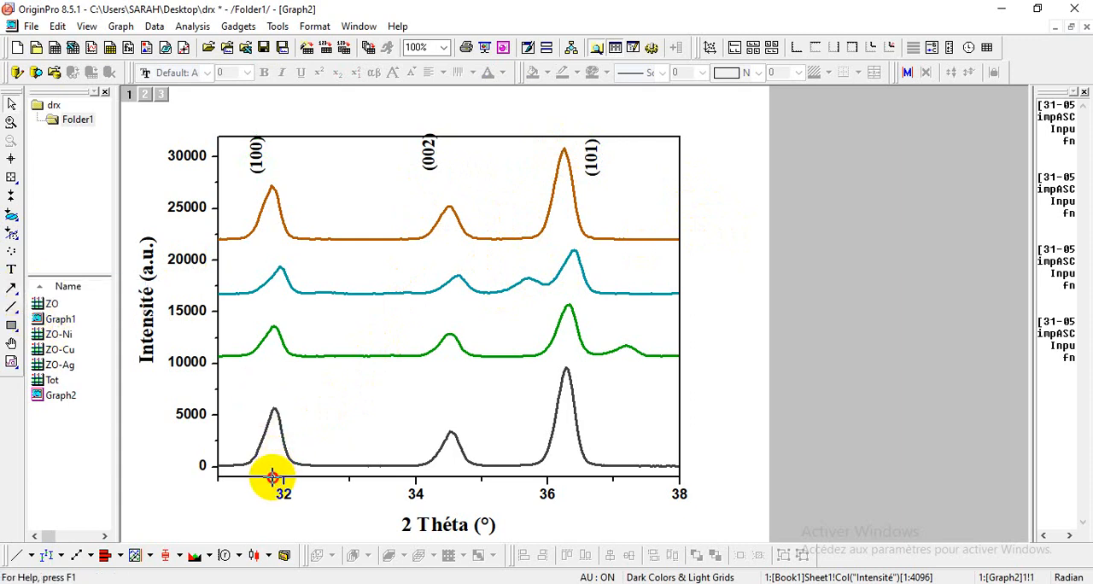
left_click_drag(274, 472, 270, 257)
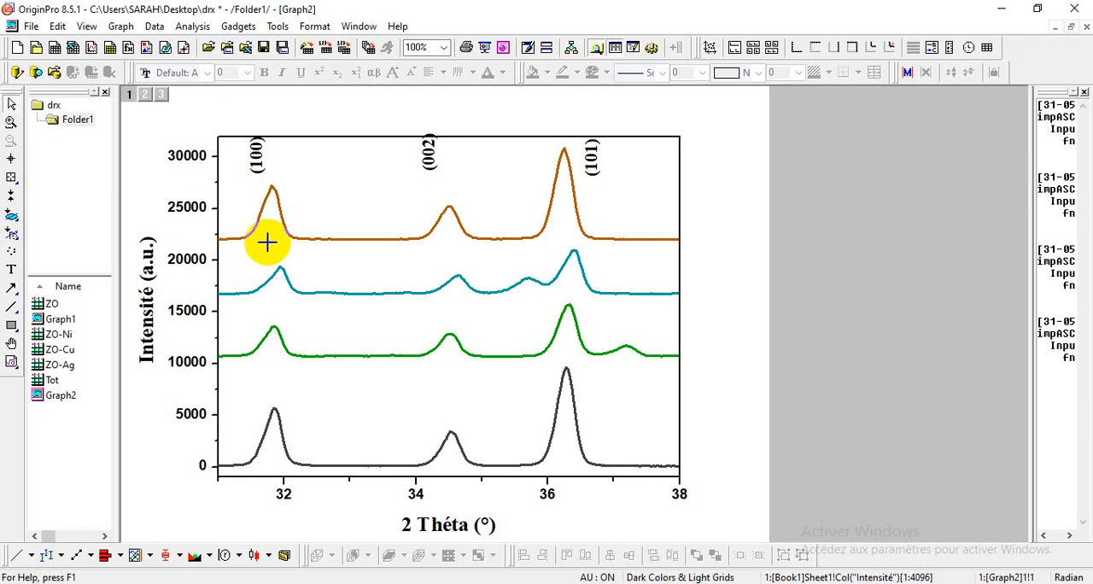
Step: Draw a nearly vertical arrow through the (100) peaks from the 2 Théta axis up to the graph's upper border
left_click(15, 308)
left_click(13, 289)
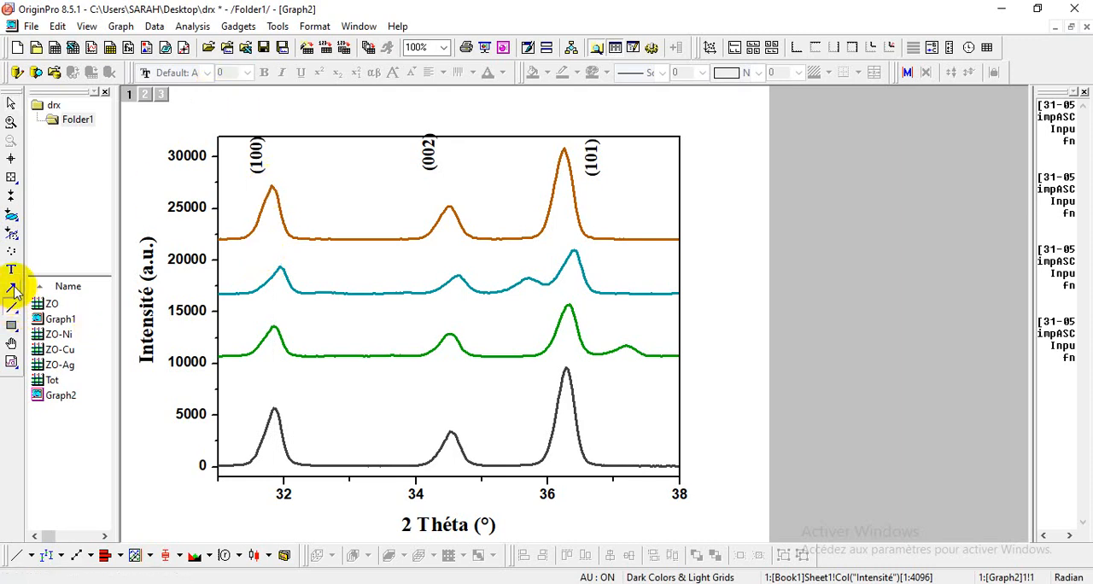
left_click(14, 289)
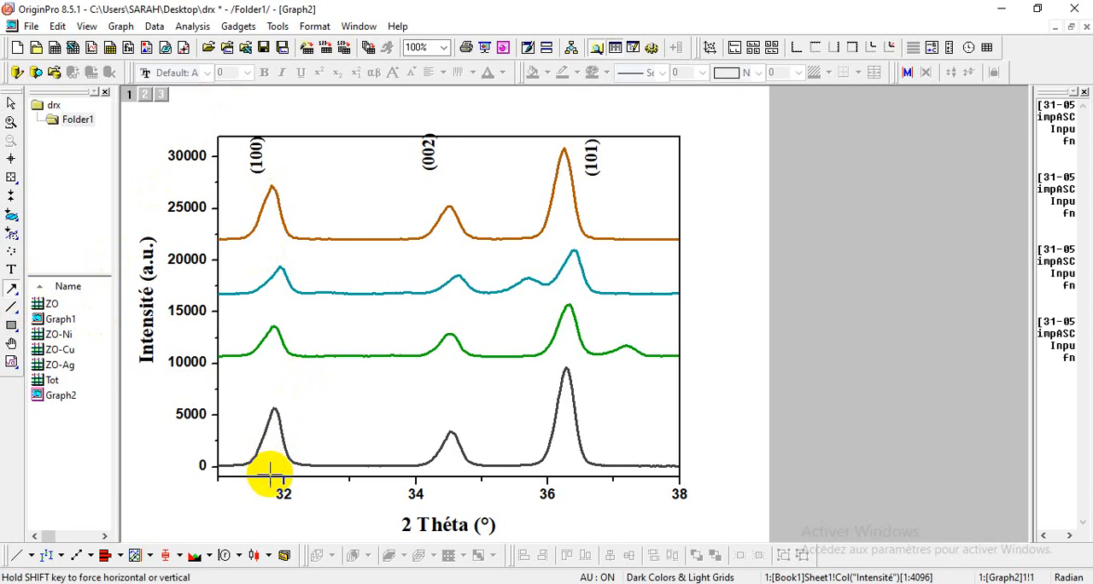
left_click_drag(270, 474, 273, 139)
Step: Format the (100) arrow as a Dark Gray Short Dash line with width 1
double_click(272, 203)
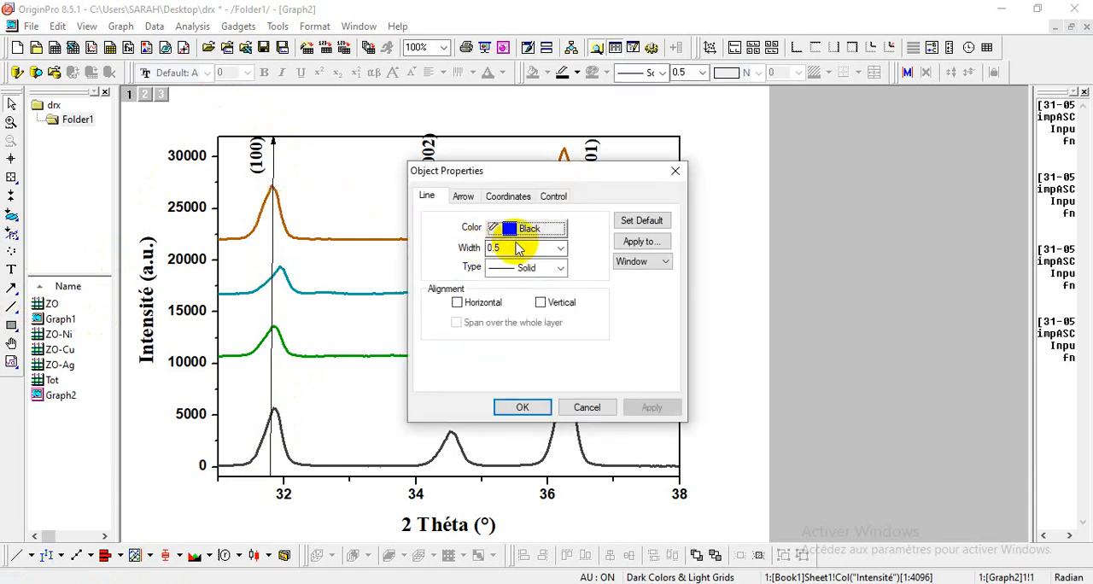
left_click(561, 248)
left_click(565, 254)
left_click(559, 247)
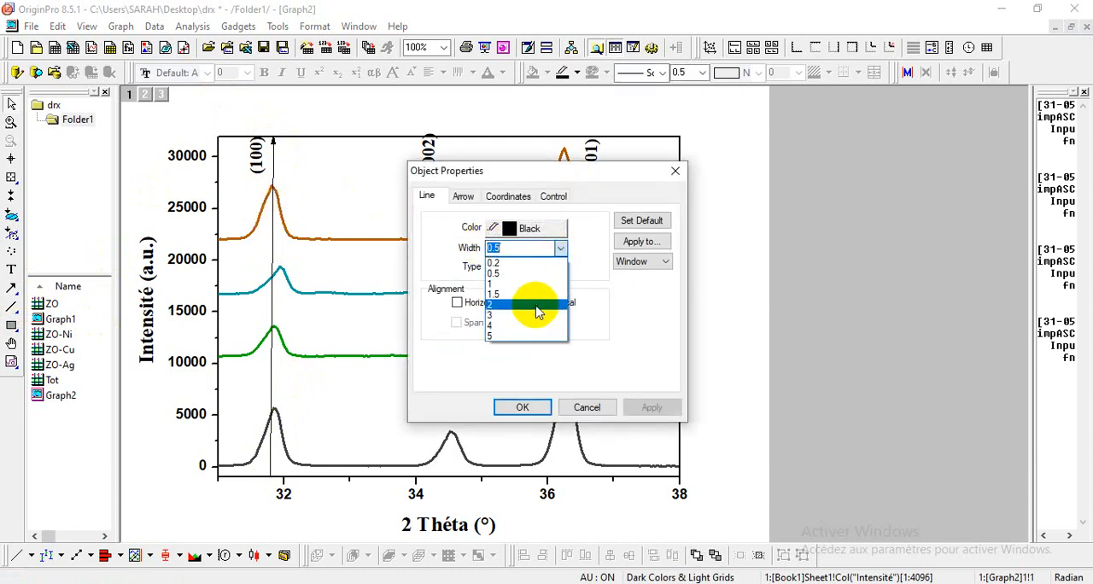
left_click(533, 284)
left_click(560, 269)
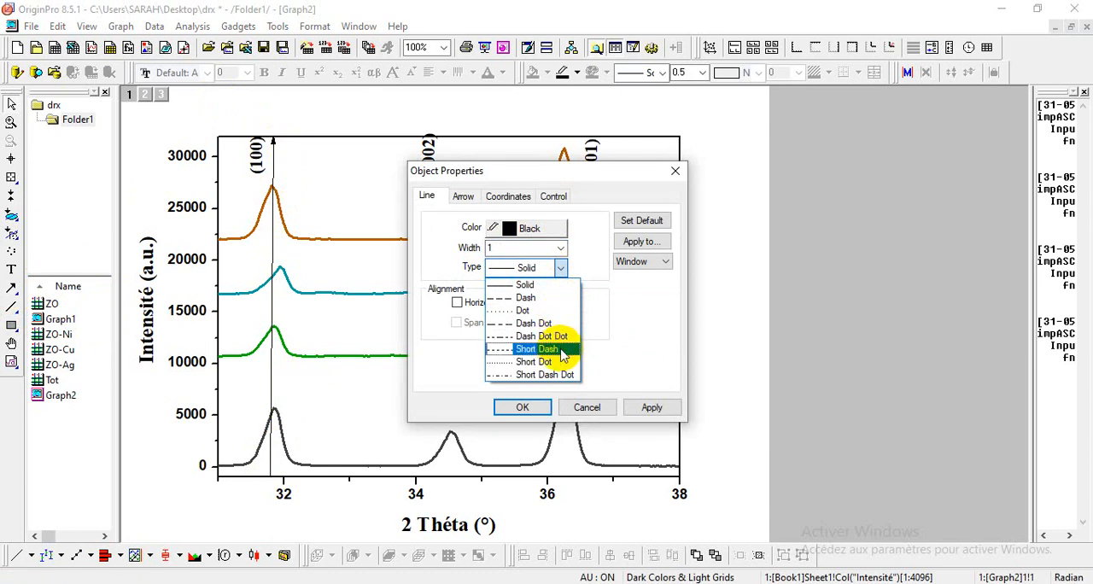
left_click(547, 349)
left_click(560, 229)
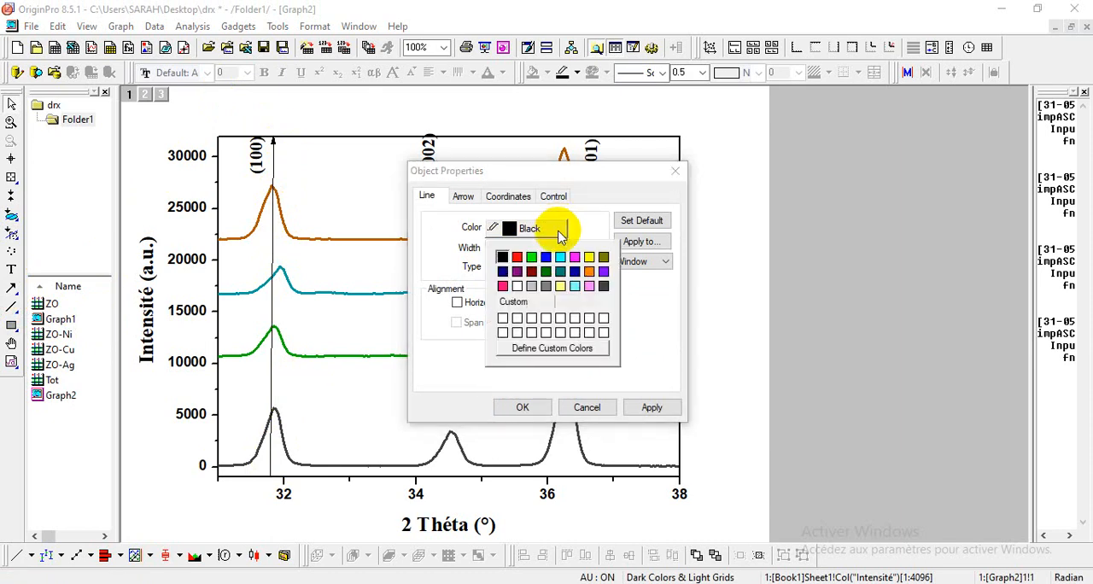
left_click(605, 290)
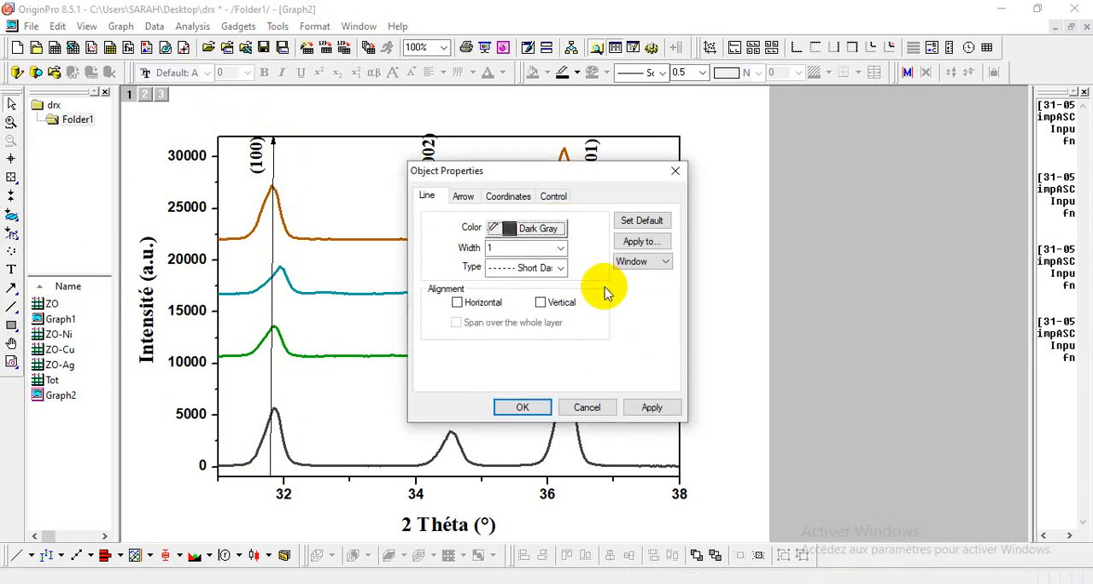
left_click(536, 409)
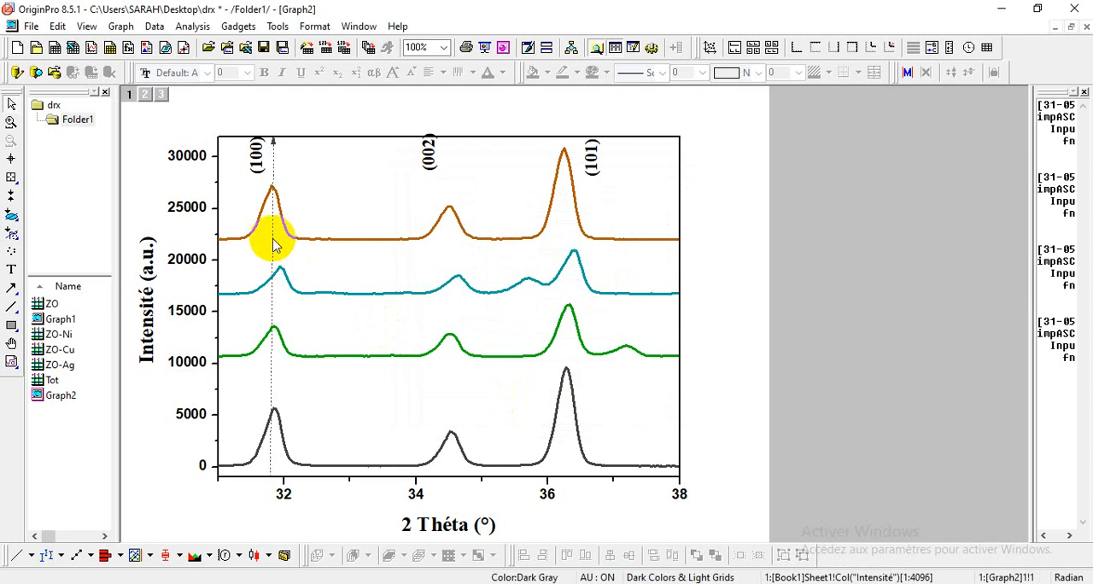
Step: Align the dashed arrow with the ZnO (100) peak and paste a copy of it into the graph
left_click(273, 405)
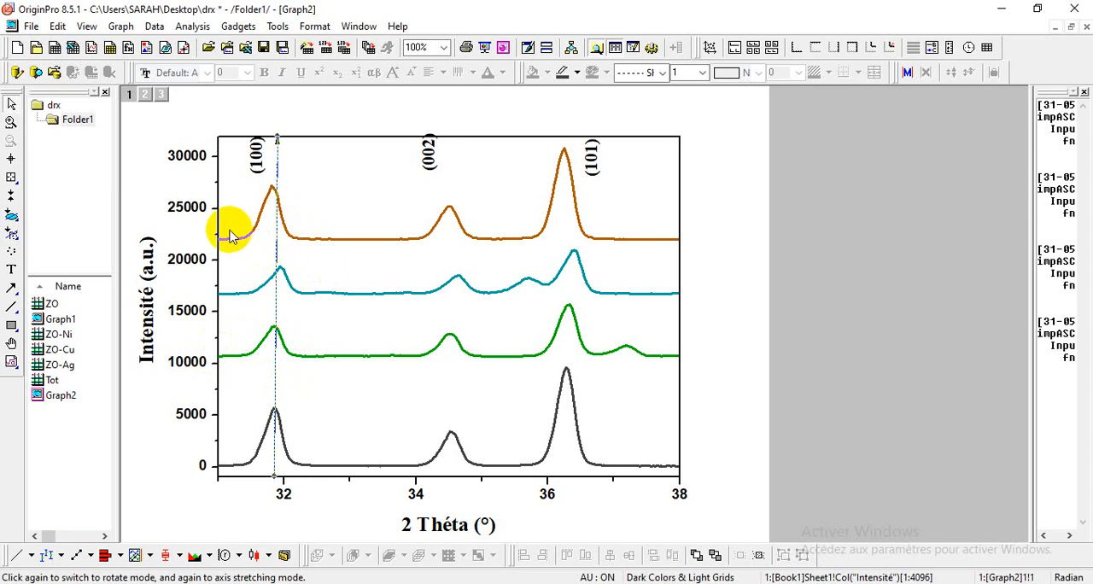
left_click(275, 373)
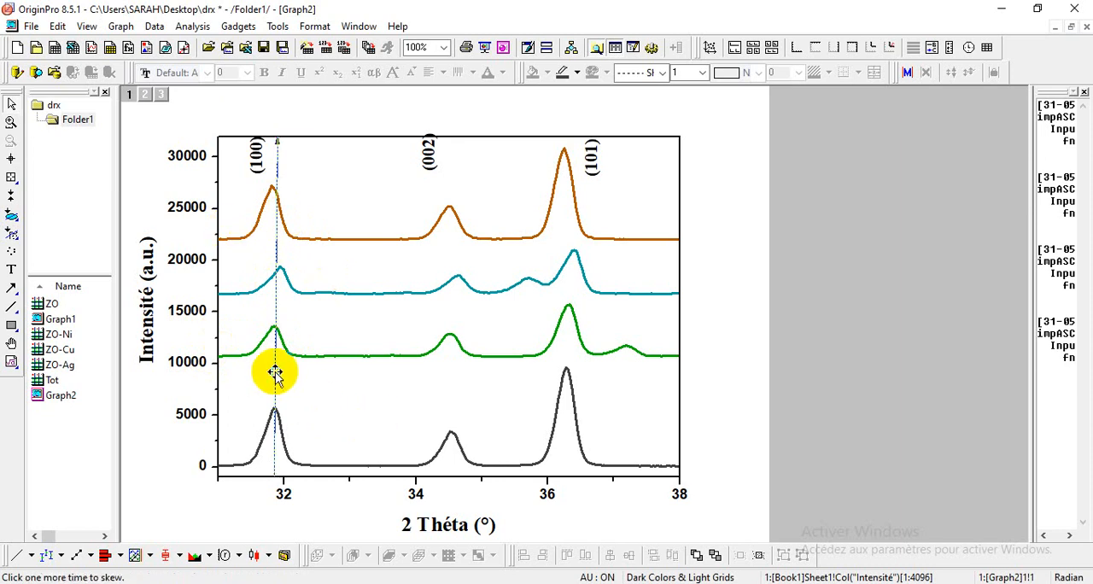
right_click(275, 373)
left_click(312, 175)
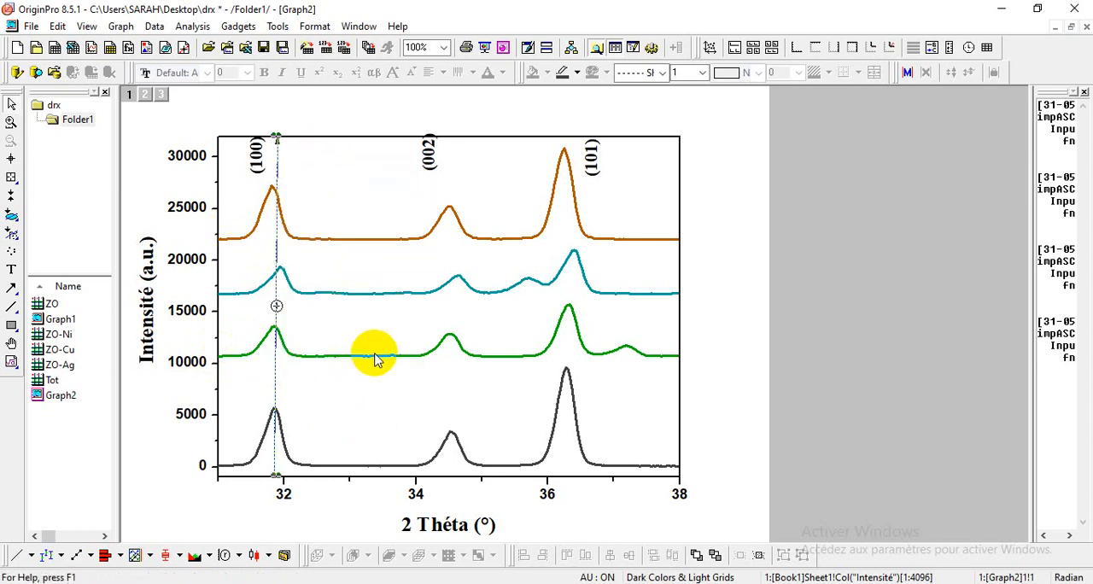
right_click(374, 382)
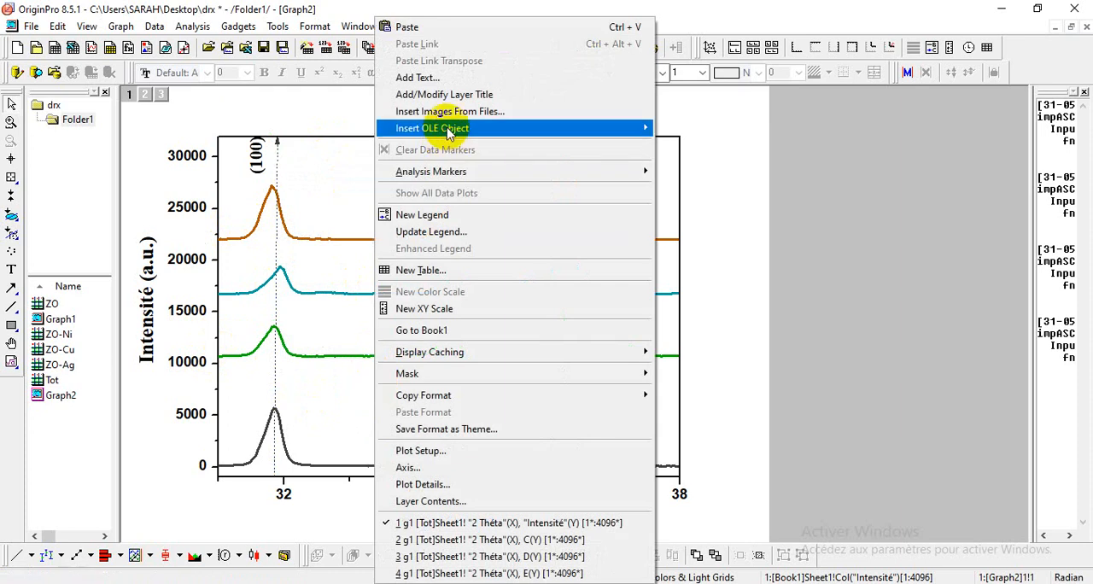
left_click(457, 26)
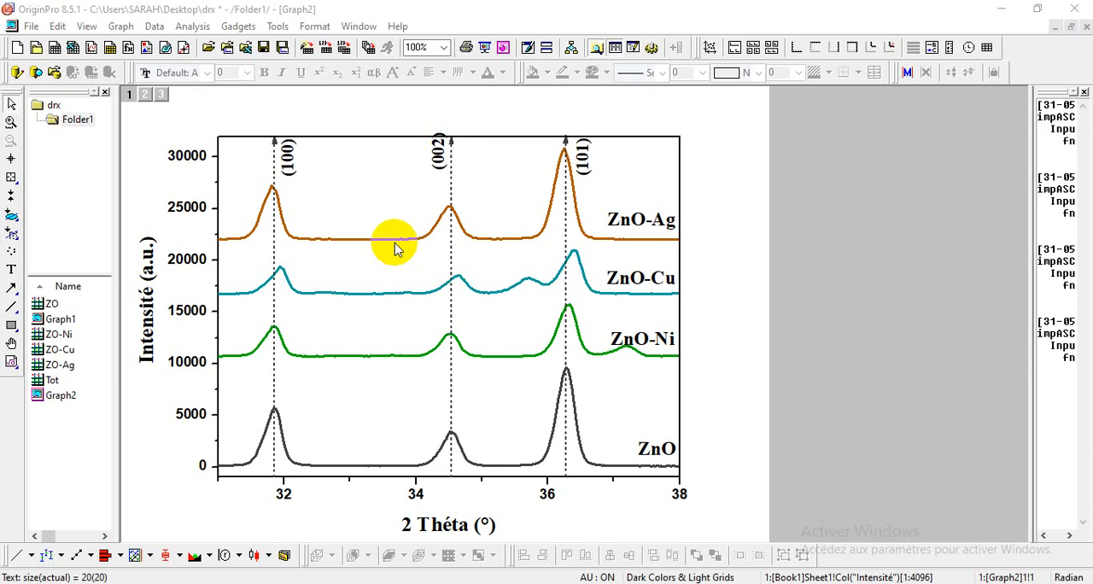
Step: Copy the whole page of the zoomed graph and switch to the Word document
left_click(57, 27)
left_click(88, 100)
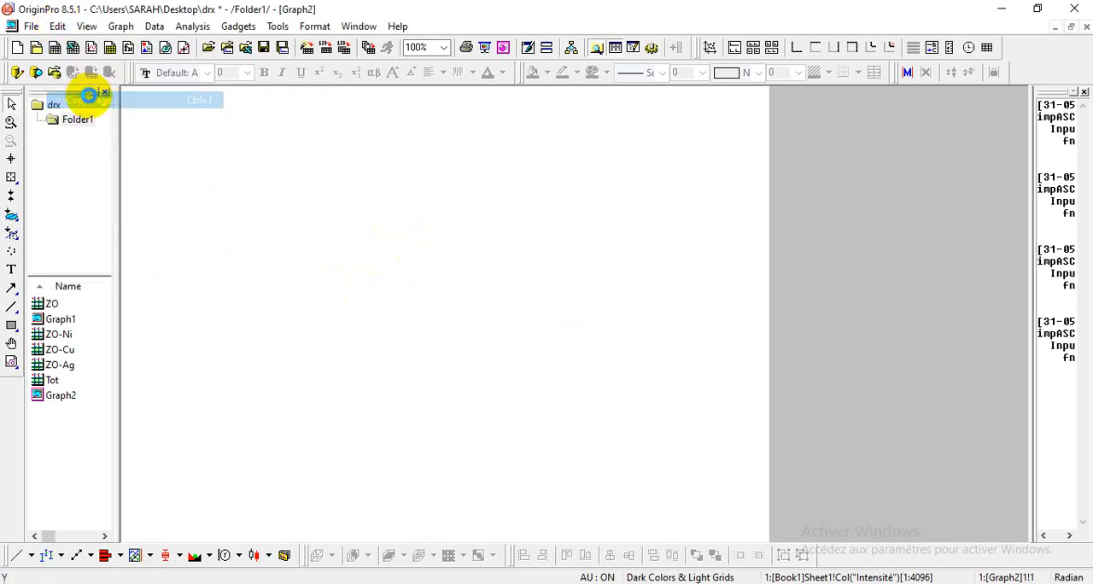
key("alt+Tab")
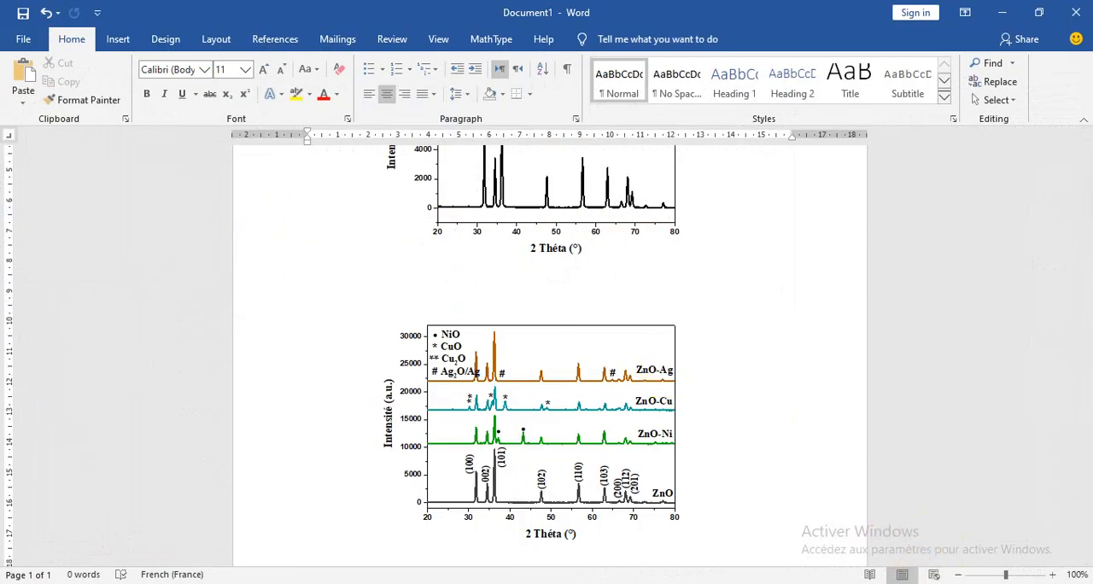
Step: Paste the copied 31–38° graph below the full-range stacked graph in the document
left_click(740, 503)
left_click(893, 486)
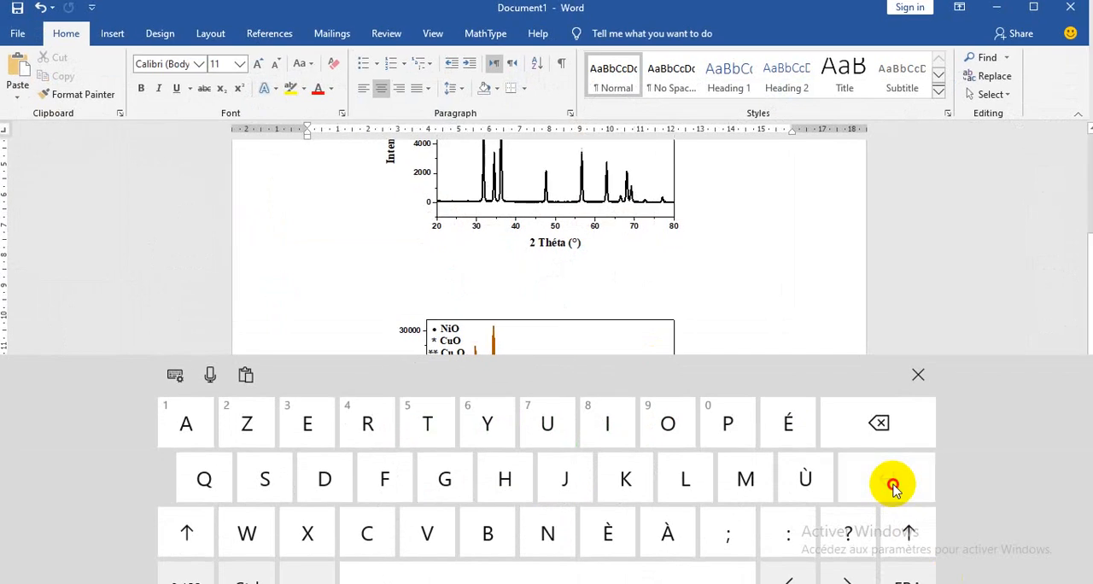
left_click(913, 385)
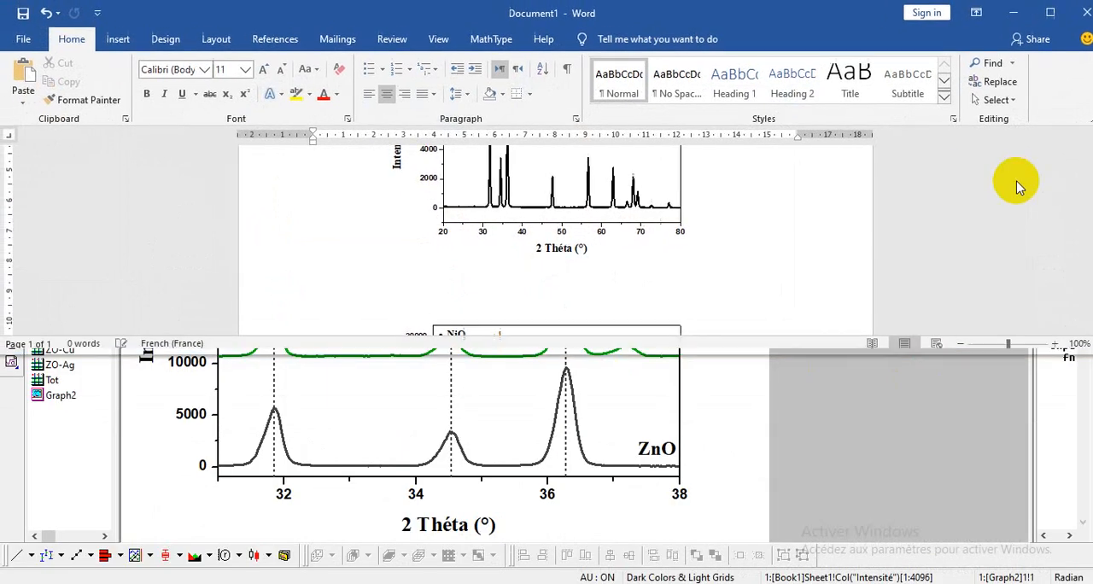
left_click(24, 72)
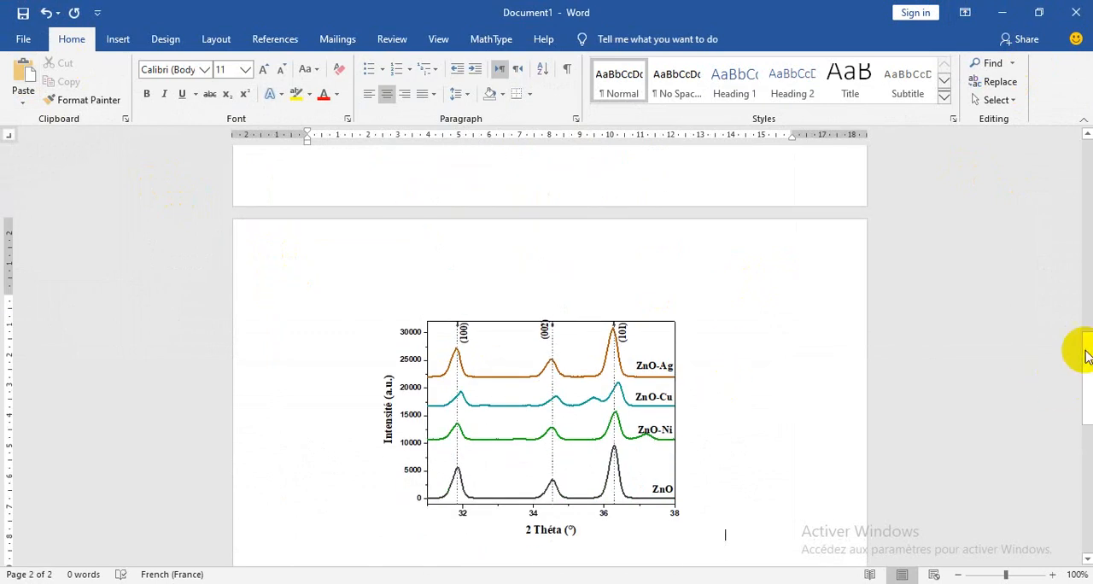
left_click_drag(1085, 365, 1085, 437)
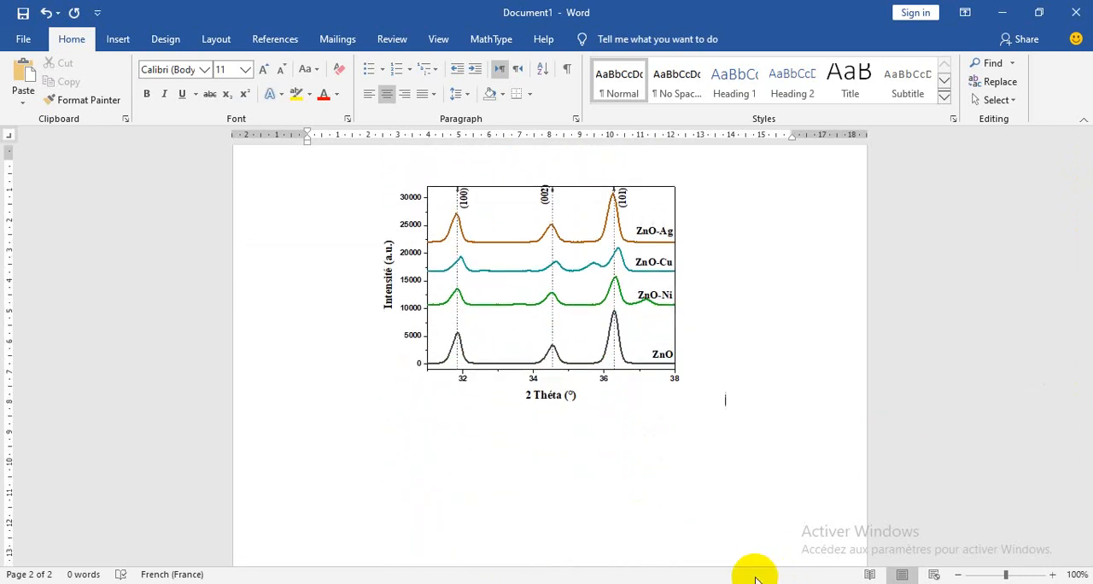